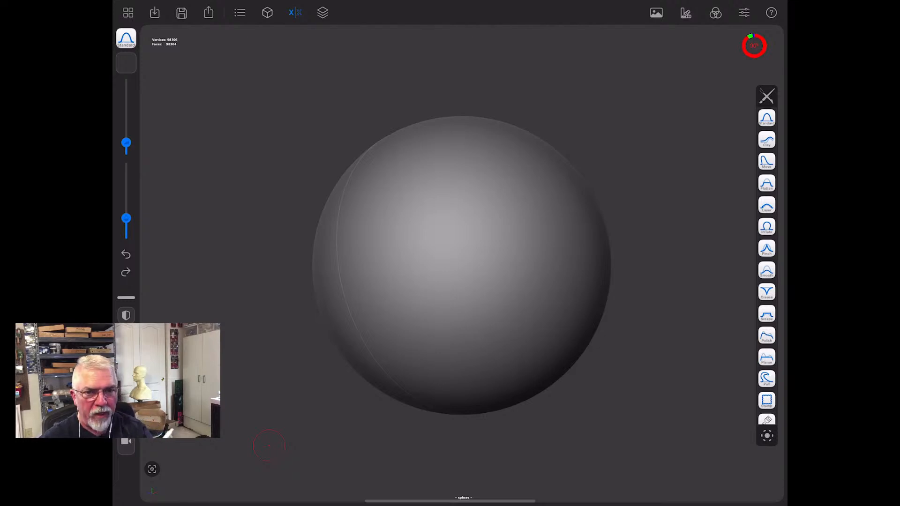
- Scale the sphere down along its vertical axis to flatten it into an ellipsoid
scroll(664, 347, up, 4)
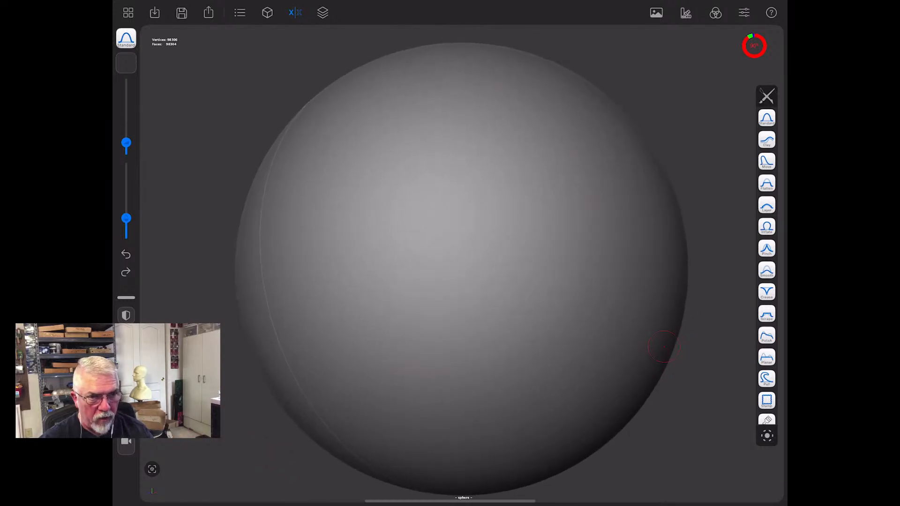
scroll(664, 347, down, 5)
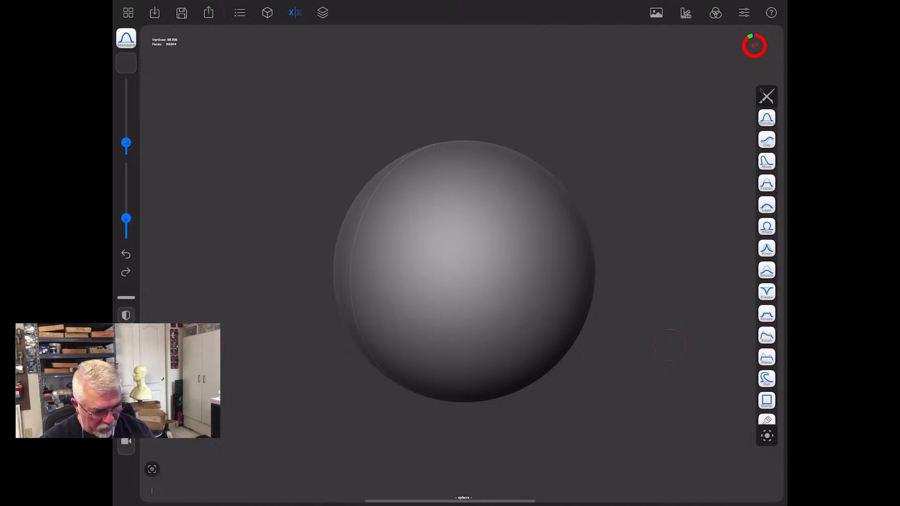
scroll(767, 266, down, 3)
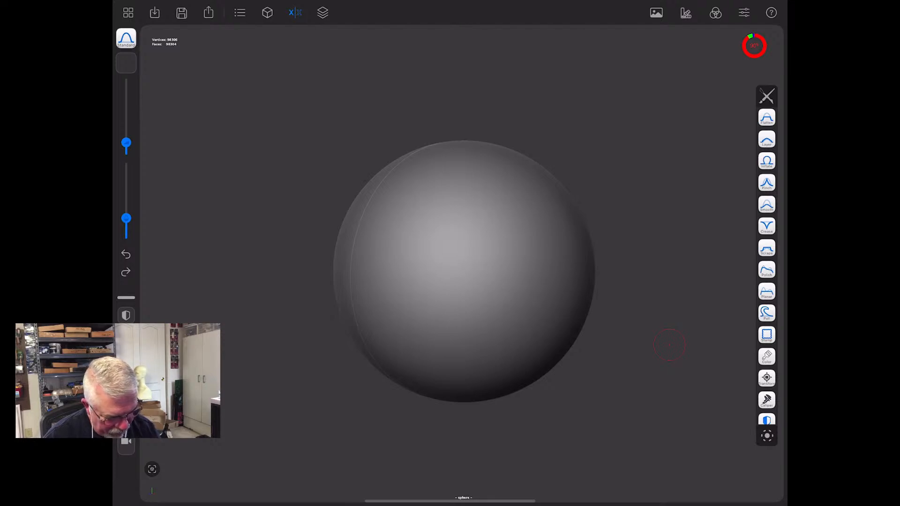
click(767, 378)
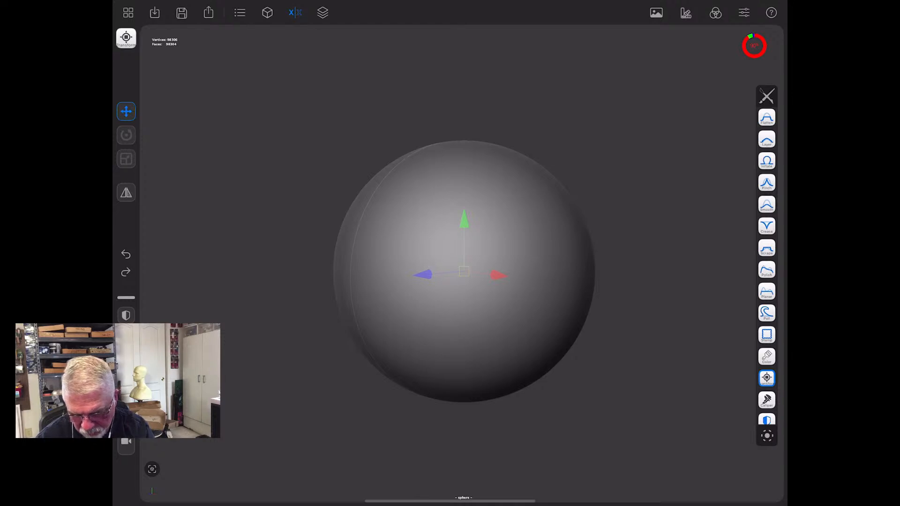
click(127, 159)
drag(465, 222, 465, 241)
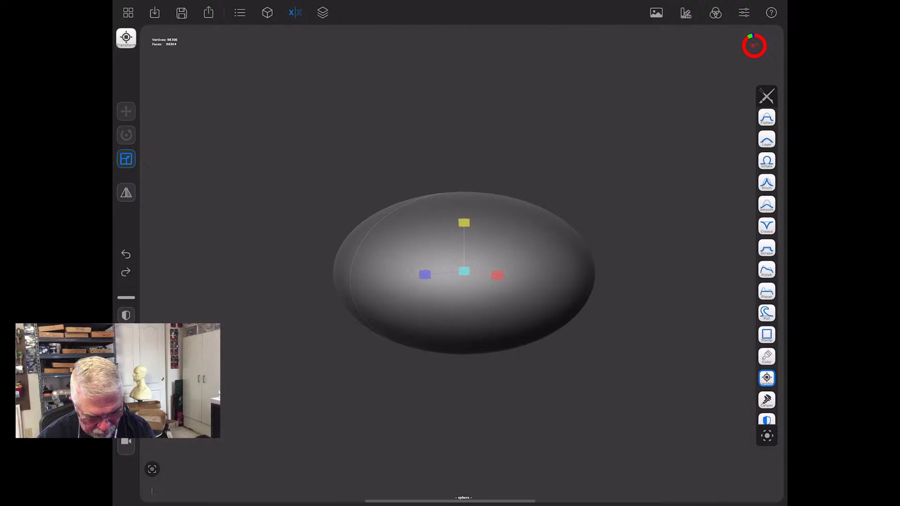
- Narrow the ellipsoid along its sideways axis and scale its height up slightly
drag(413, 403, 522, 421)
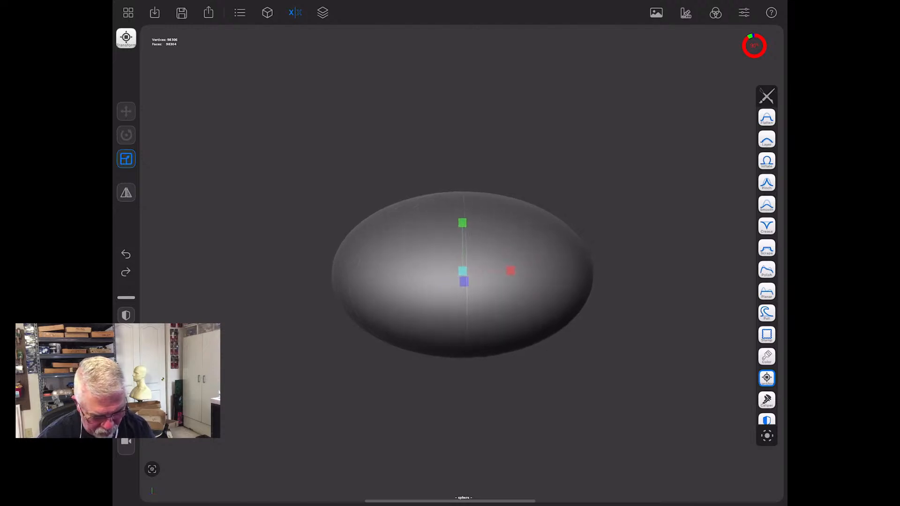
drag(511, 271, 492, 271)
drag(462, 223, 462, 220)
drag(518, 422, 386, 410)
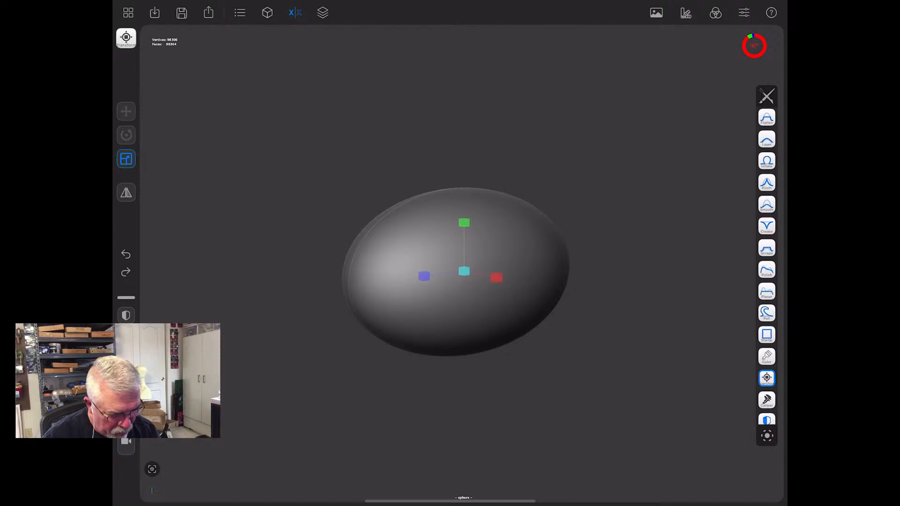
drag(656, 262, 657, 297)
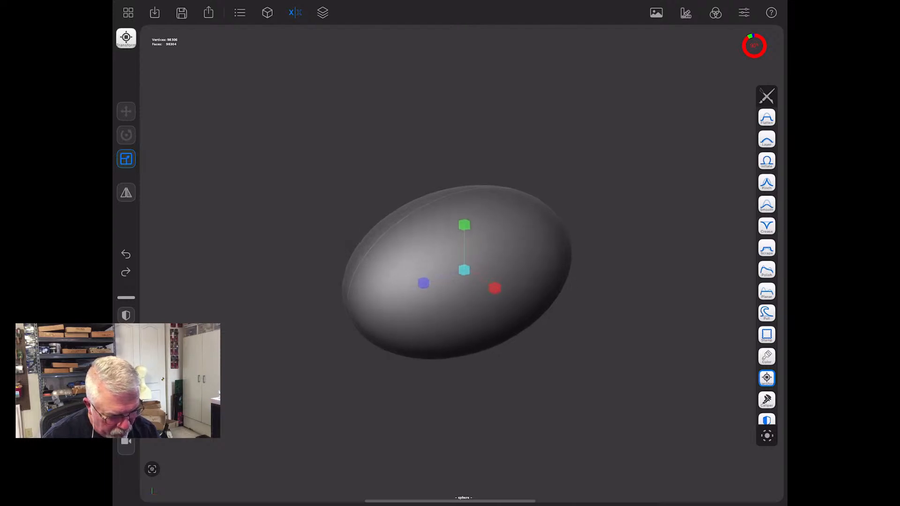
- With a much larger Move brush, push down the upper front half of the ellipsoid to start a snout
scroll(767, 263, up, 3)
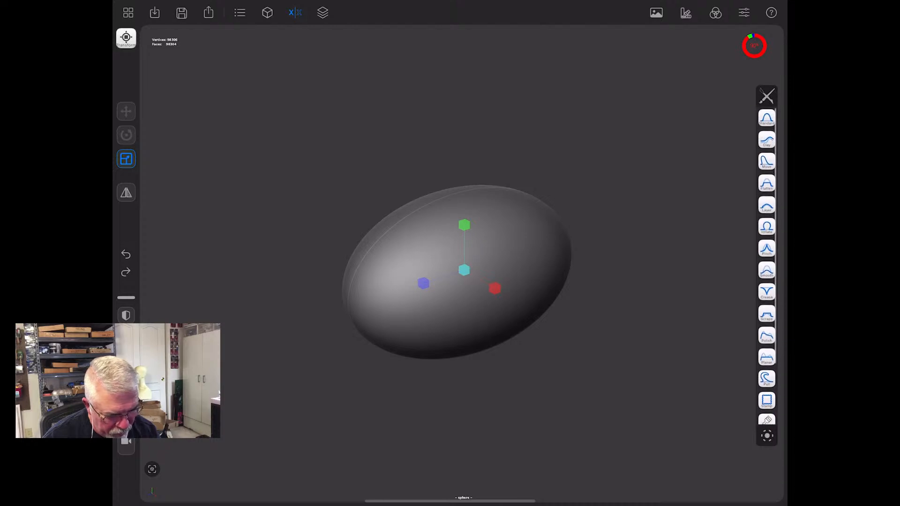
click(767, 161)
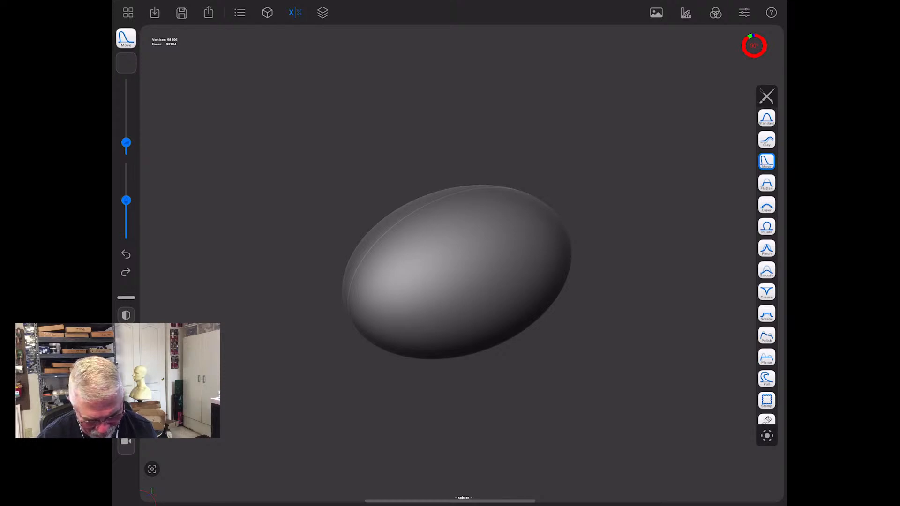
drag(328, 370, 288, 373)
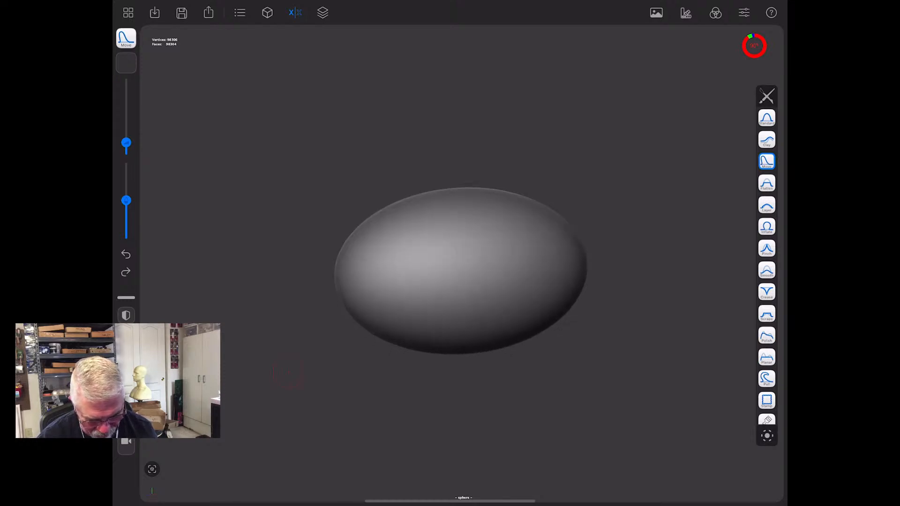
drag(126, 143, 126, 99)
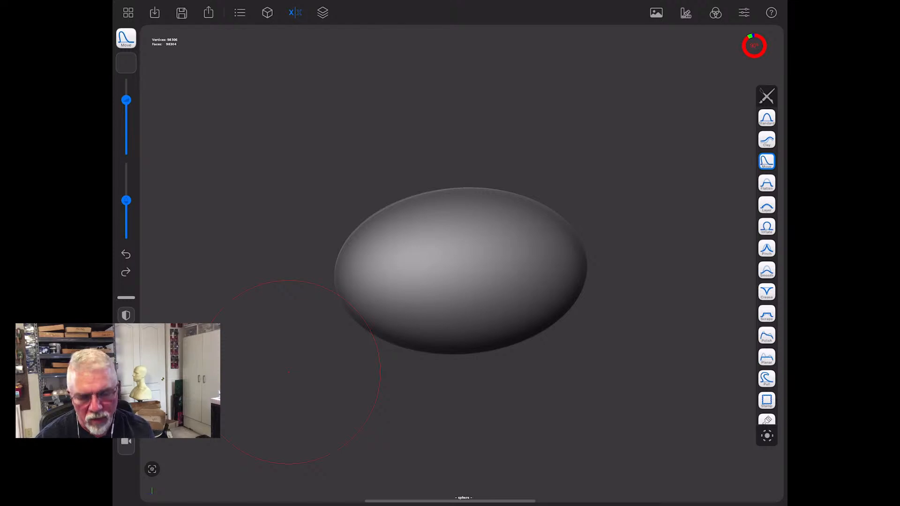
drag(287, 386, 347, 396)
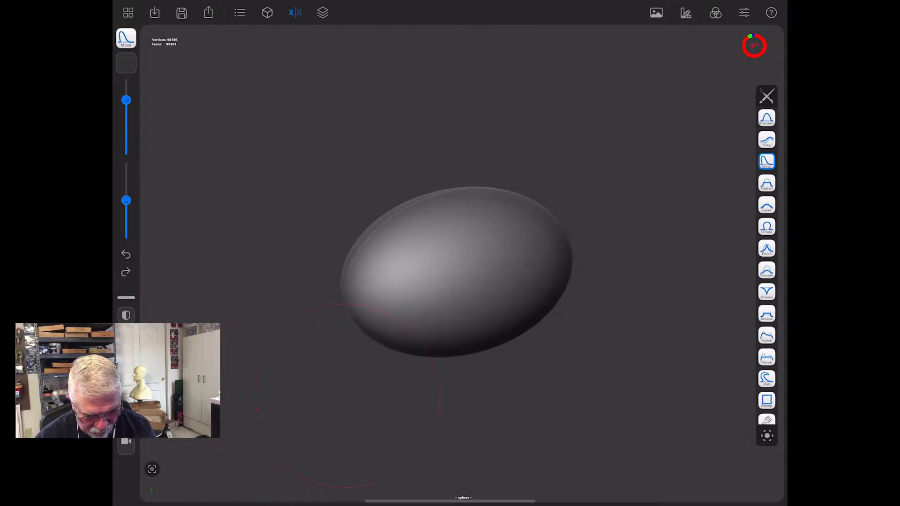
drag(514, 411, 440, 394)
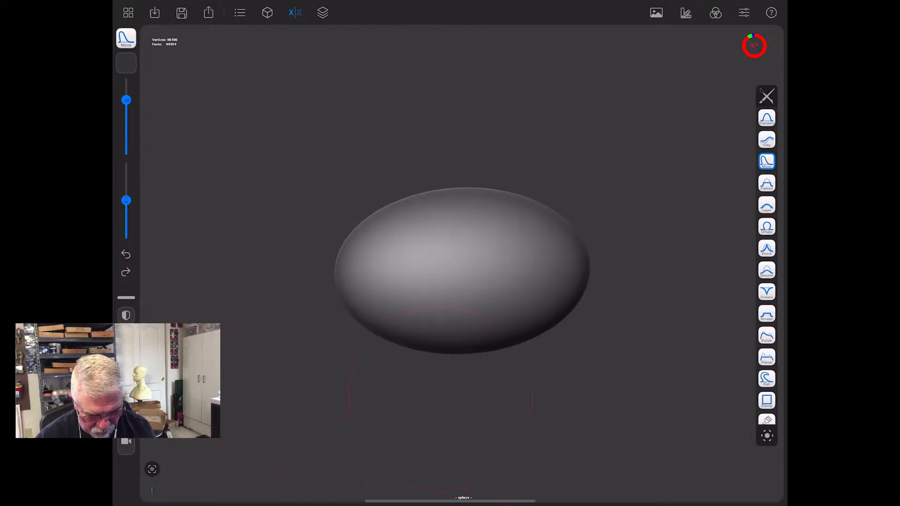
drag(384, 206, 387, 233)
drag(414, 204, 417, 226)
drag(445, 199, 450, 223)
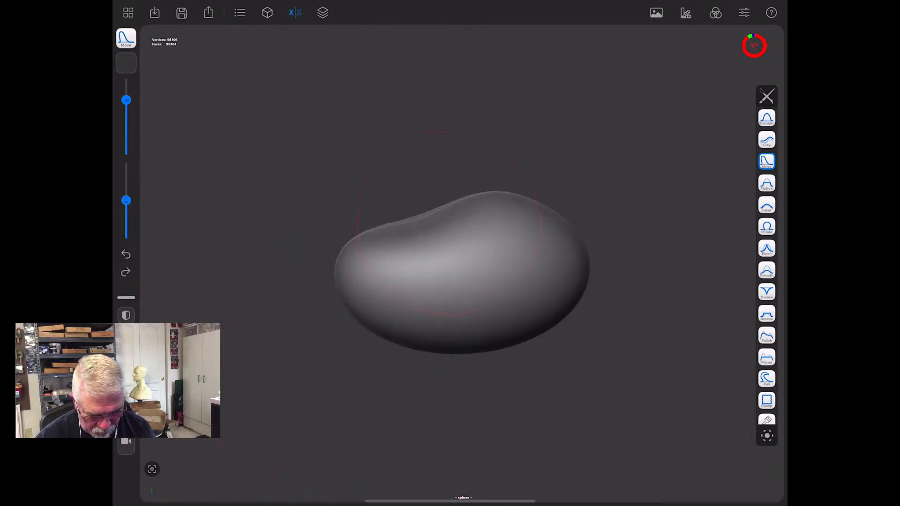
- Push the underside of the front half upward with the Move brush and refine the upper slope, forming a tapered snout
drag(388, 351, 392, 324)
mouse_move(420, 353)
mouse_down()
mouse_move(428, 331)
mouse_move(456, 337)
mouse_up()
middle_drag(456, 337, 449, 340)
drag(414, 345, 429, 328)
drag(361, 234, 361, 239)
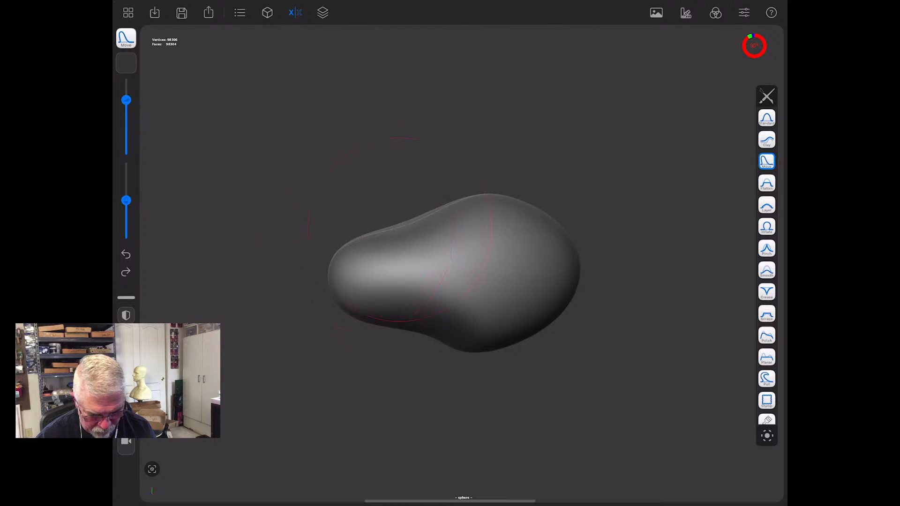
drag(439, 207, 441, 215)
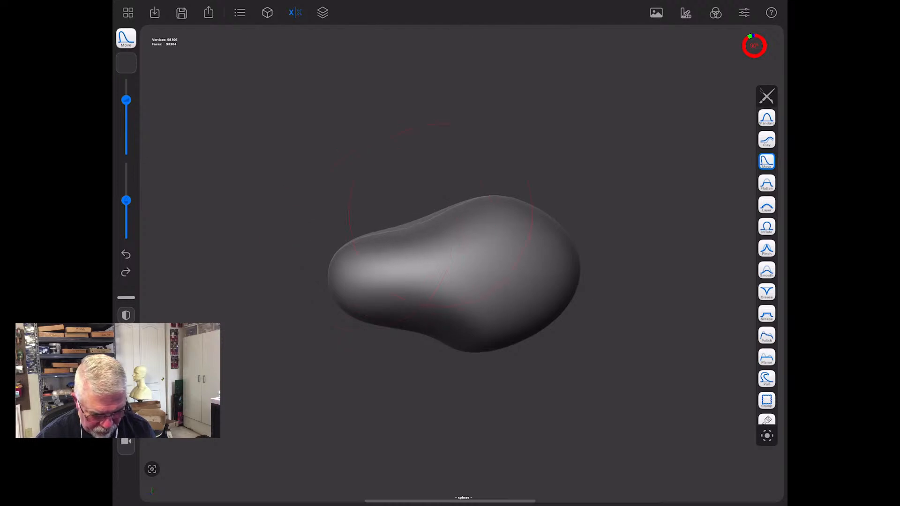
- Examine the tapered head shape from several angles and frame it in the view again
middle_drag(358, 387, 476, 395)
drag(478, 276, 467, 270)
mouse_move(356, 406)
middle_down()
mouse_move(507, 408)
mouse_move(351, 408)
middle_up()
middle_drag(581, 382, 425, 357)
middle_drag(386, 393, 563, 446)
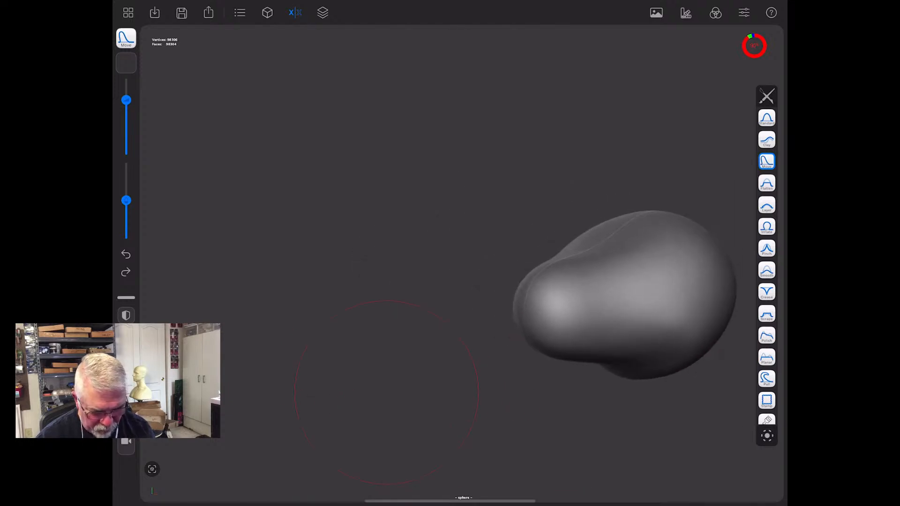
scroll(394, 158, down, 5)
middle_drag(394, 158, 408, 160)
mouse_move(660, 280)
middle_down()
mouse_move(679, 293)
mouse_move(673, 300)
middle_up()
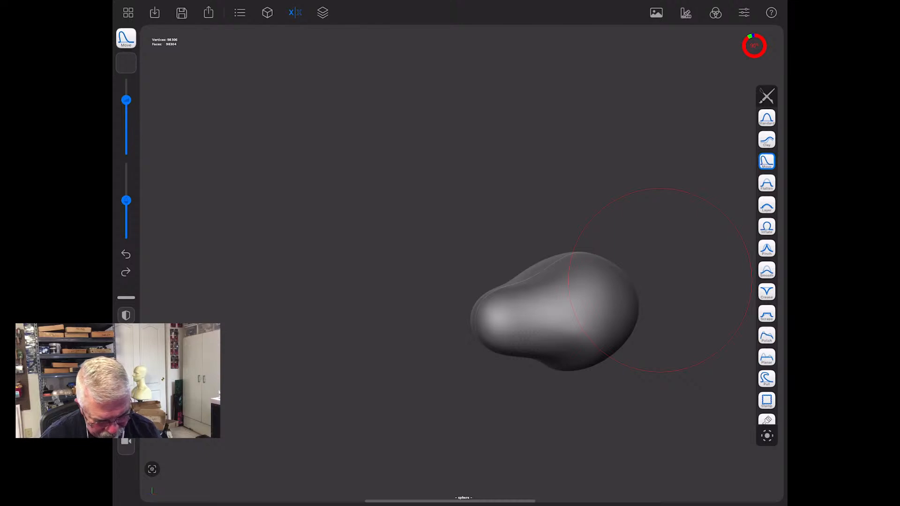
mouse_move(348, 256)
middle_down()
mouse_move(356, 257)
mouse_move(319, 254)
middle_up()
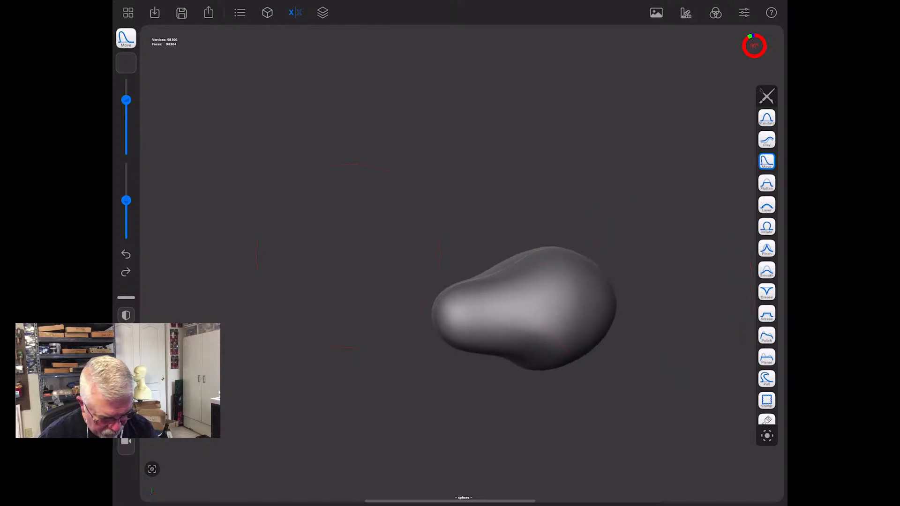
click(152, 469)
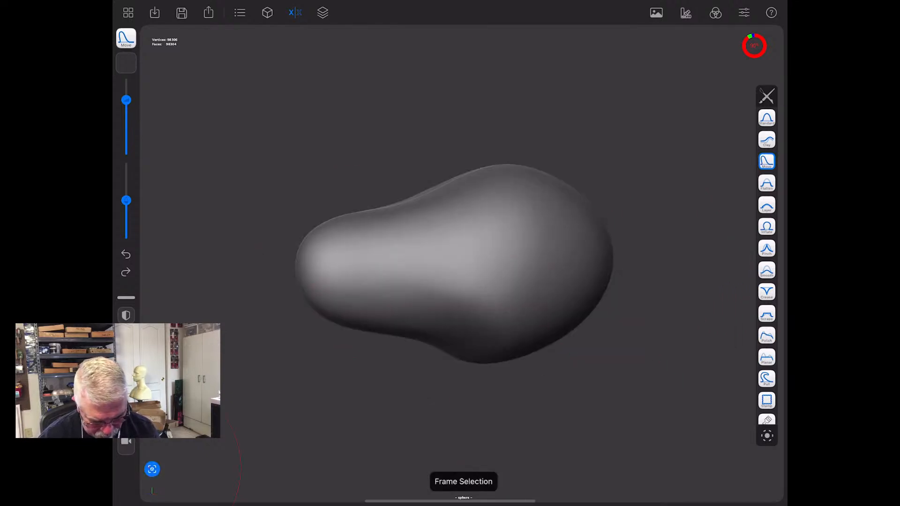
- Pull the cheeks and brow bumps outward on the wide rear part of the head with the Move brush
drag(530, 434, 560, 434)
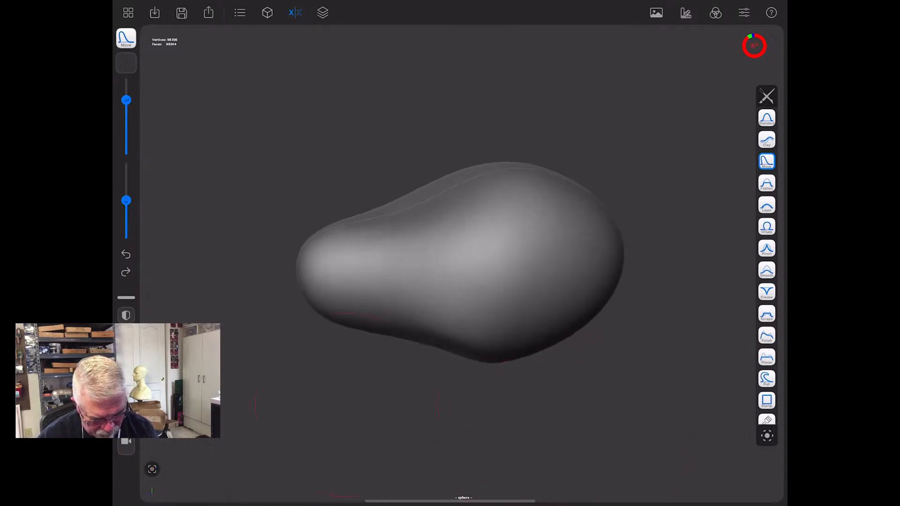
drag(345, 408, 426, 412)
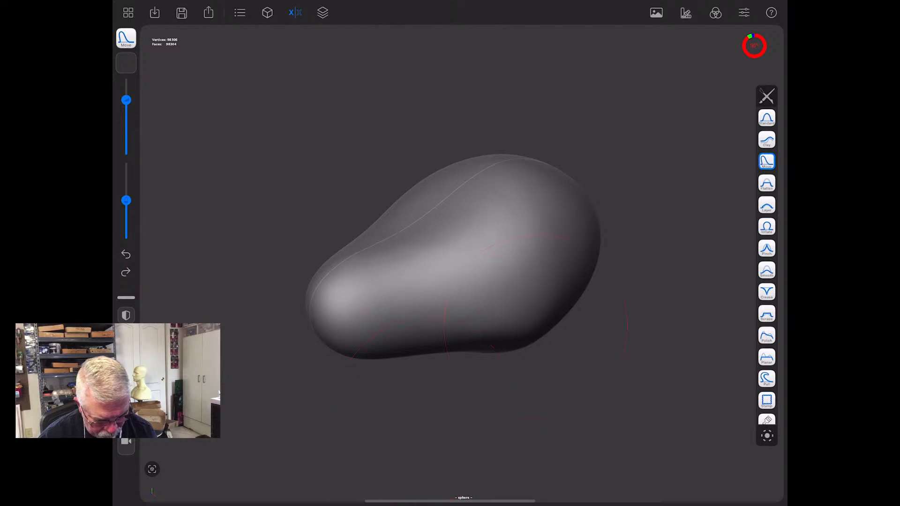
mouse_move(546, 322)
mouse_down()
mouse_move(578, 268)
mouse_move(582, 289)
mouse_move(553, 409)
mouse_up()
drag(464, 251, 507, 228)
mouse_move(511, 469)
mouse_down()
mouse_move(482, 436)
mouse_move(460, 443)
mouse_up()
drag(498, 238, 525, 228)
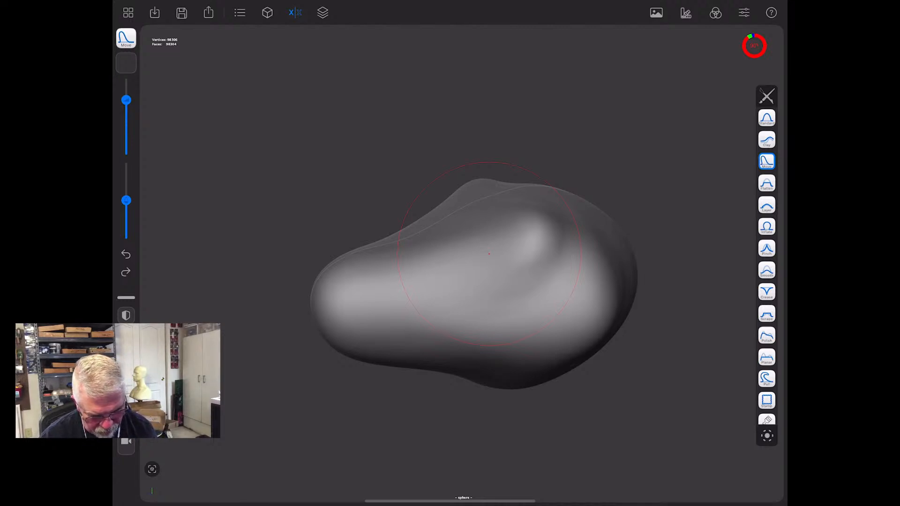
- Stretch the snout tip forward and down, then lift its upper surface slightly
mouse_move(334, 434)
mouse_down()
mouse_move(342, 430)
mouse_move(321, 409)
mouse_up()
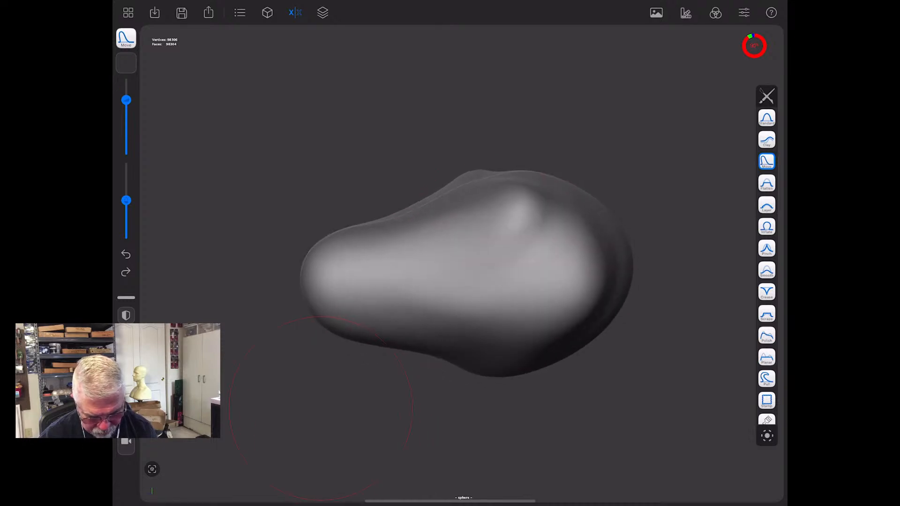
mouse_move(332, 257)
mouse_down()
mouse_move(312, 314)
mouse_move(278, 317)
mouse_up()
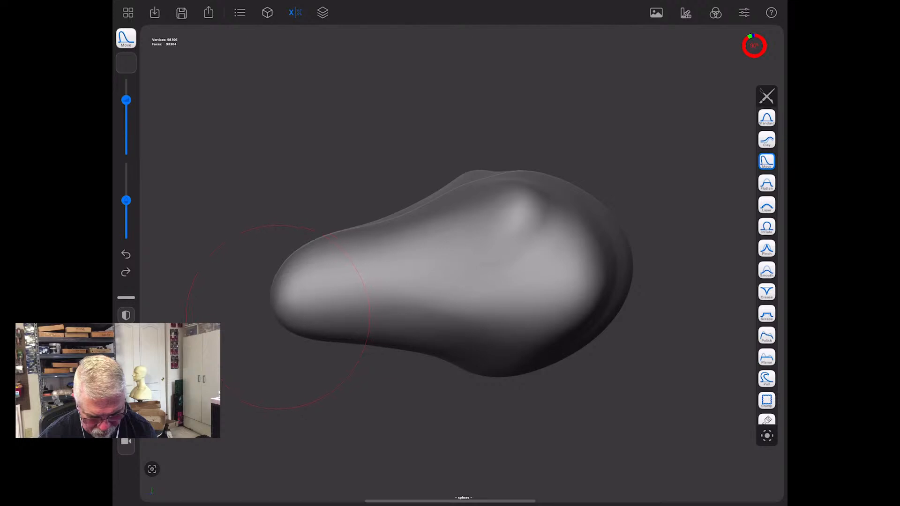
mouse_move(329, 260)
mouse_down()
mouse_move(334, 248)
mouse_move(325, 248)
mouse_up()
- Pull a pair of long horns backward out of the upper rear of the head with the Move brush
mouse_move(581, 450)
mouse_down()
mouse_move(618, 443)
mouse_move(549, 460)
mouse_up()
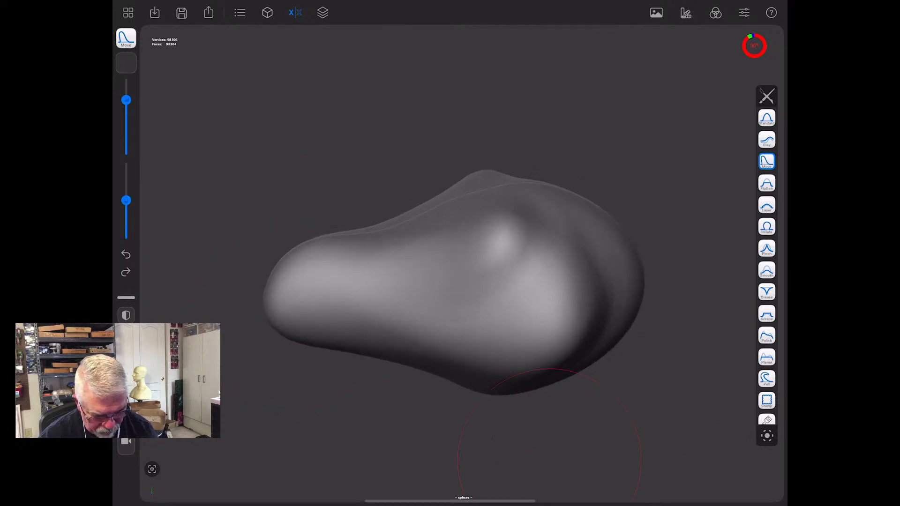
mouse_move(569, 226)
mouse_down()
mouse_move(673, 223)
mouse_move(725, 209)
mouse_move(746, 229)
mouse_up()
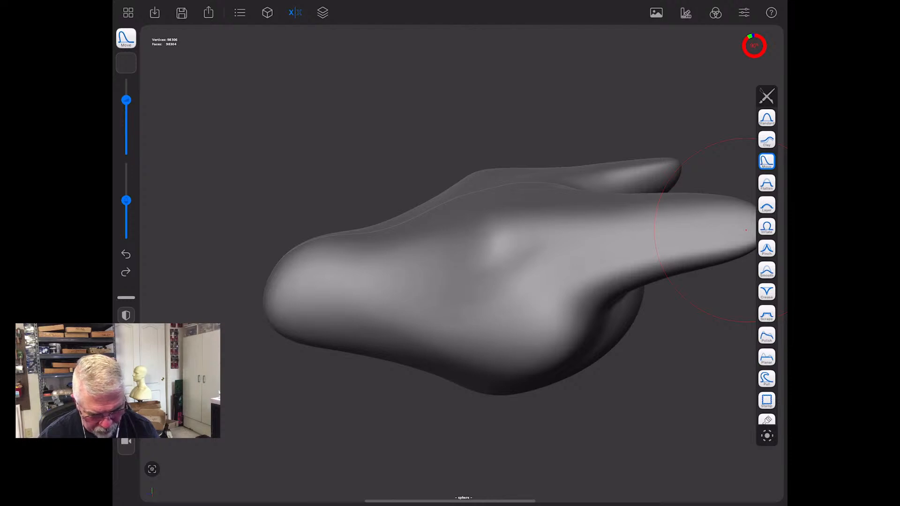
drag(639, 373, 674, 409)
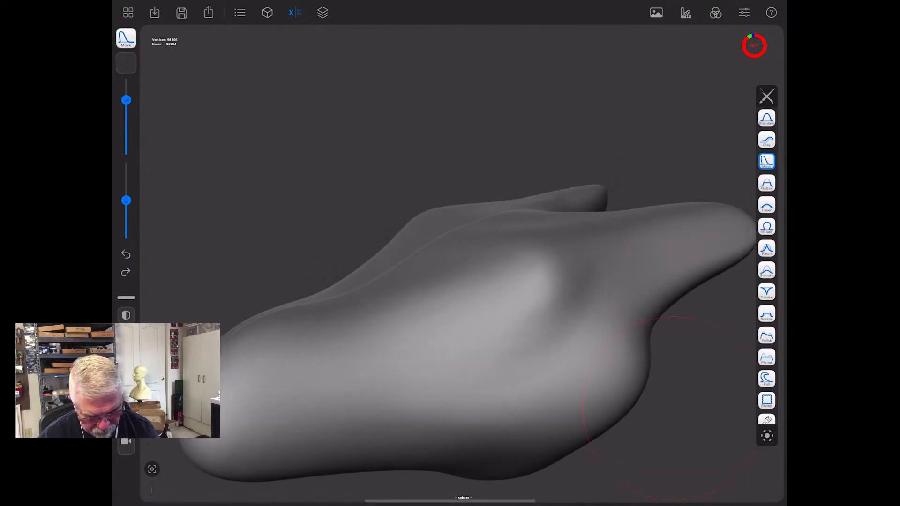
click(152, 470)
- Reduce the Move brush size to 28% and push in the eye sockets below the brows
drag(539, 375, 612, 416)
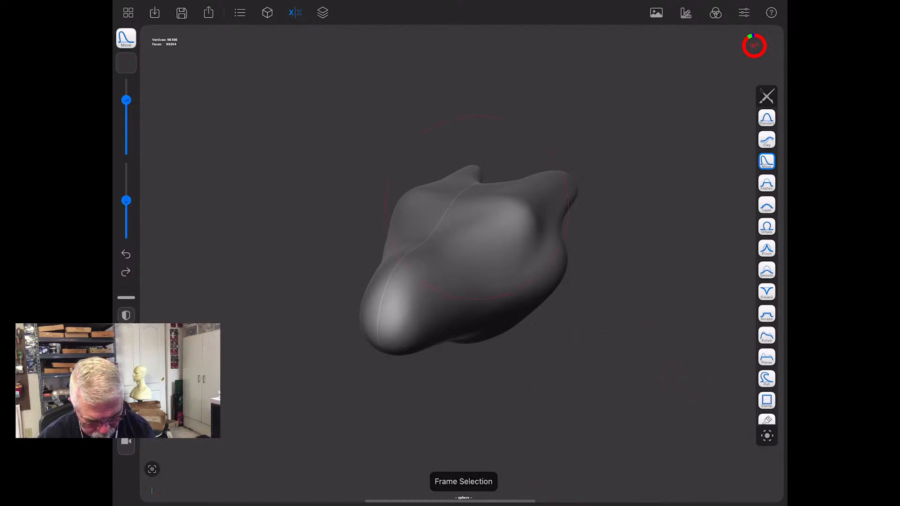
drag(546, 356, 568, 401)
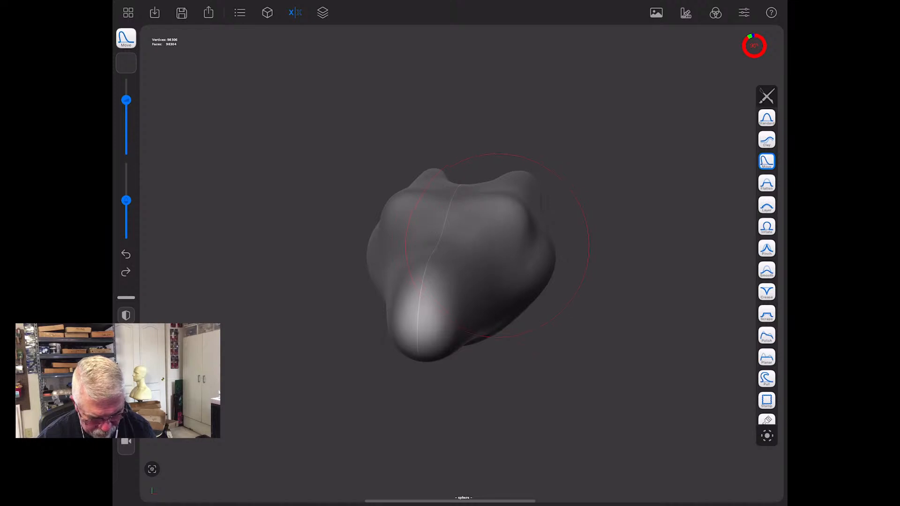
drag(126, 100, 126, 131)
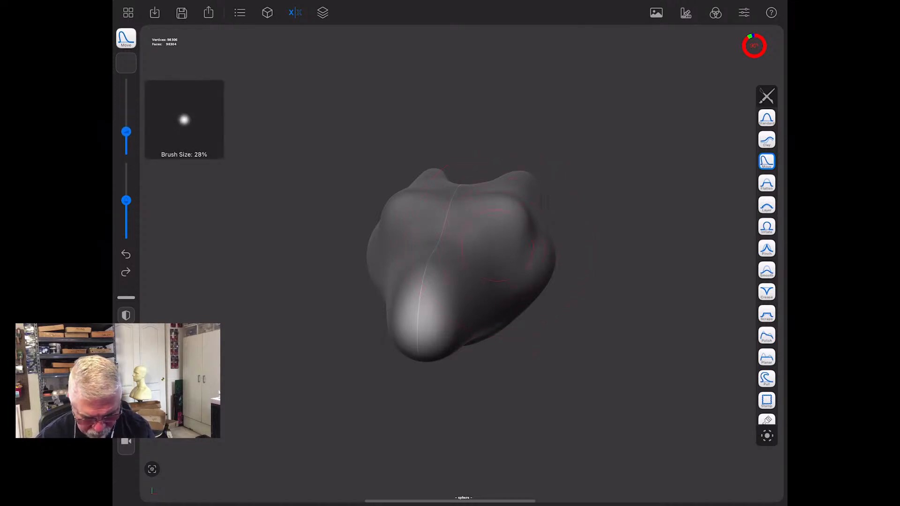
drag(540, 398, 562, 403)
drag(499, 242, 494, 245)
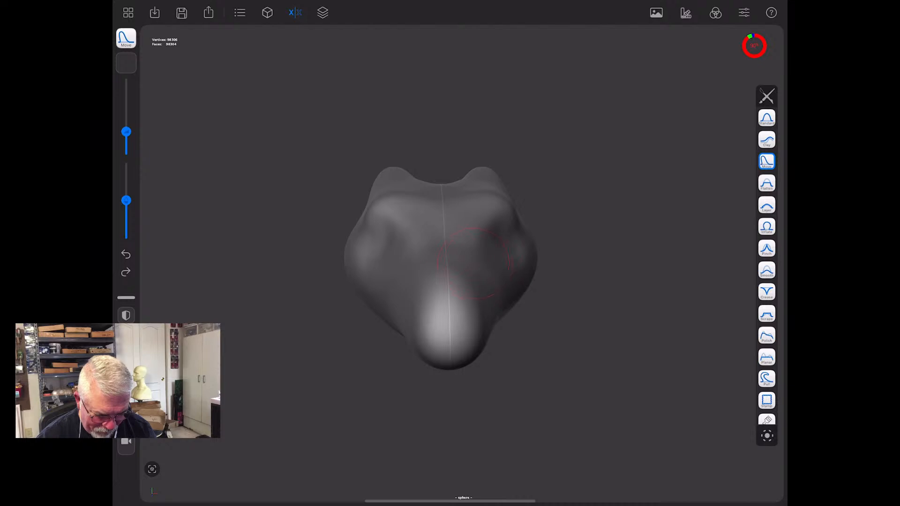
- Push in the sides of the muzzle in front of the eye sockets to define its bridge
mouse_move(563, 428)
mouse_down()
mouse_move(481, 437)
mouse_move(533, 415)
mouse_move(525, 445)
mouse_up()
click(152, 469)
mouse_move(448, 277)
mouse_down()
mouse_move(443, 265)
mouse_move(456, 266)
mouse_up()
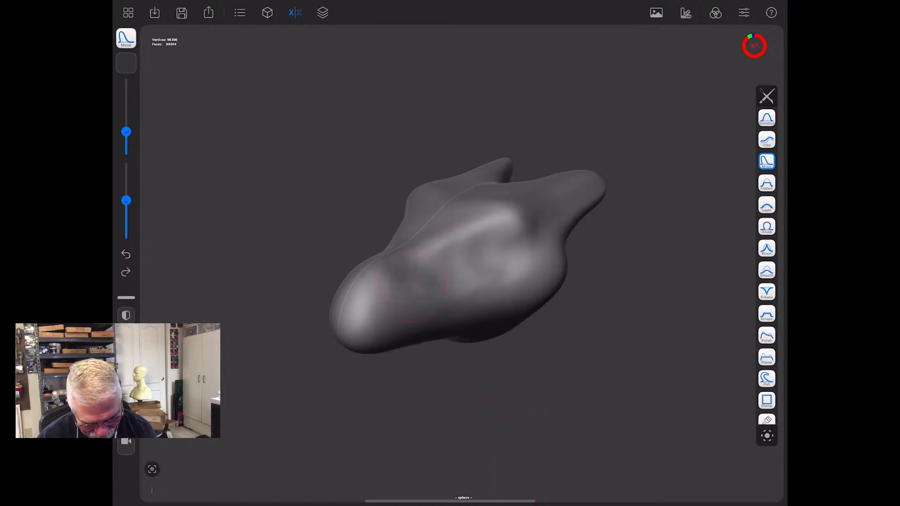
drag(402, 259, 414, 255)
drag(497, 399, 605, 404)
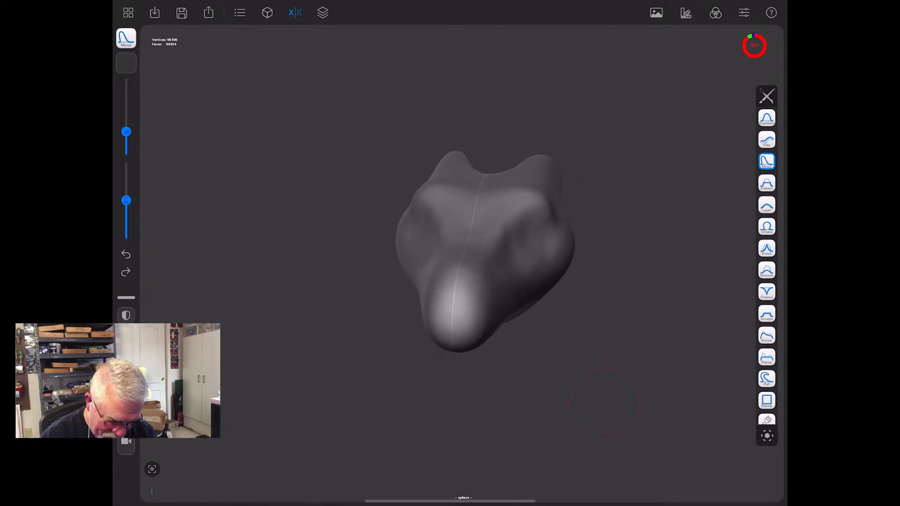
- Reshape the outer sides of both horns near their tips with the Move brush
drag(605, 378, 488, 391)
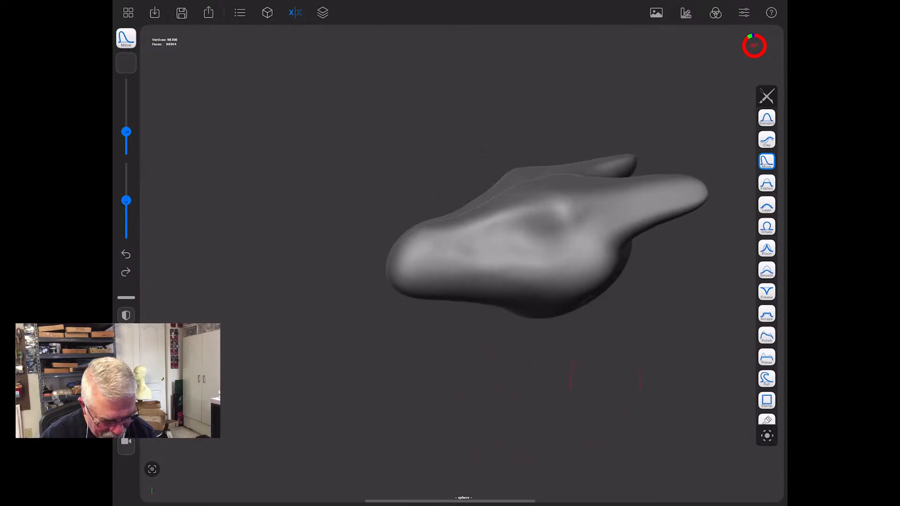
drag(606, 375, 525, 375)
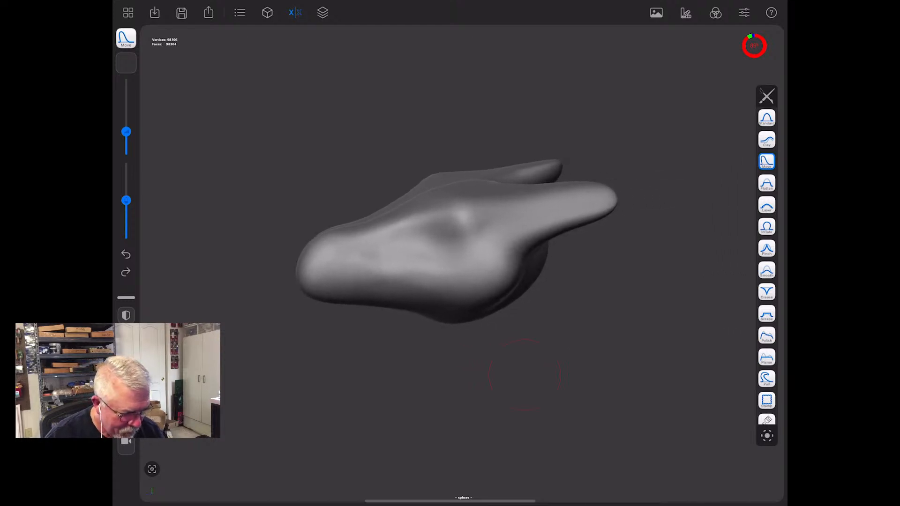
mouse_move(525, 375)
mouse_down()
mouse_move(612, 375)
mouse_move(623, 347)
mouse_up()
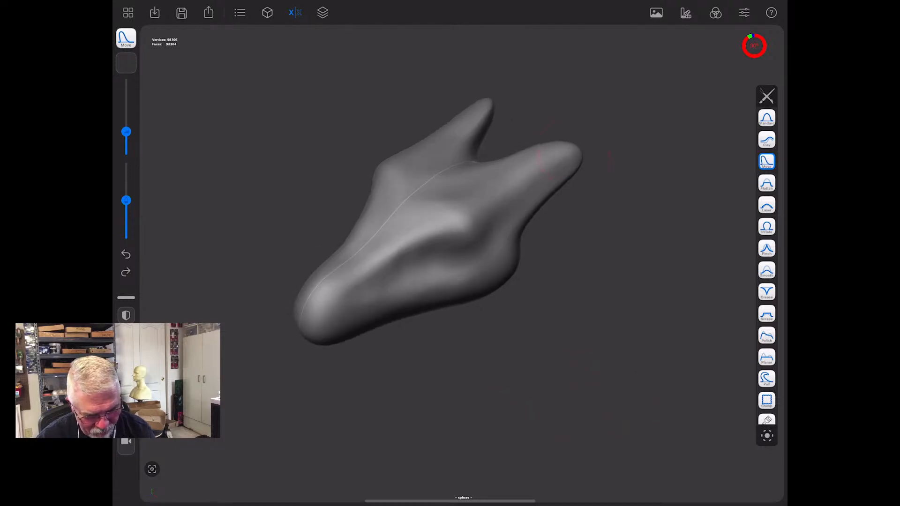
drag(567, 155, 551, 188)
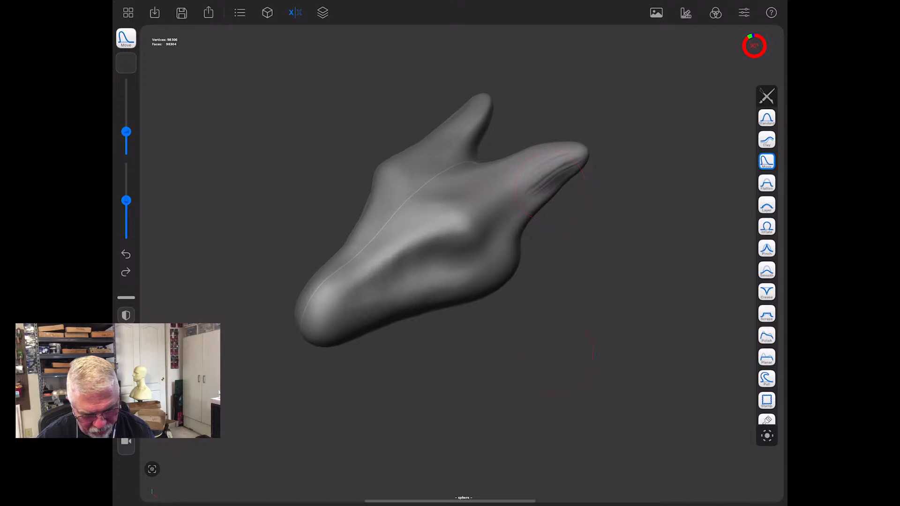
drag(558, 354, 599, 371)
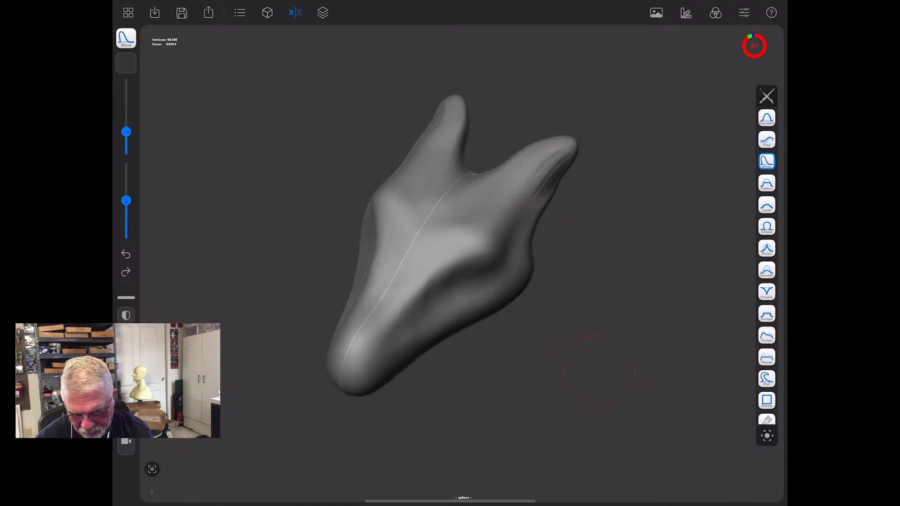
- Enlarge the Move brush and pull both horns outward and upward so they spread farther apart
drag(126, 132, 126, 108)
mouse_move(544, 182)
mouse_down()
mouse_move(618, 144)
mouse_move(607, 137)
mouse_up()
drag(656, 300, 671, 319)
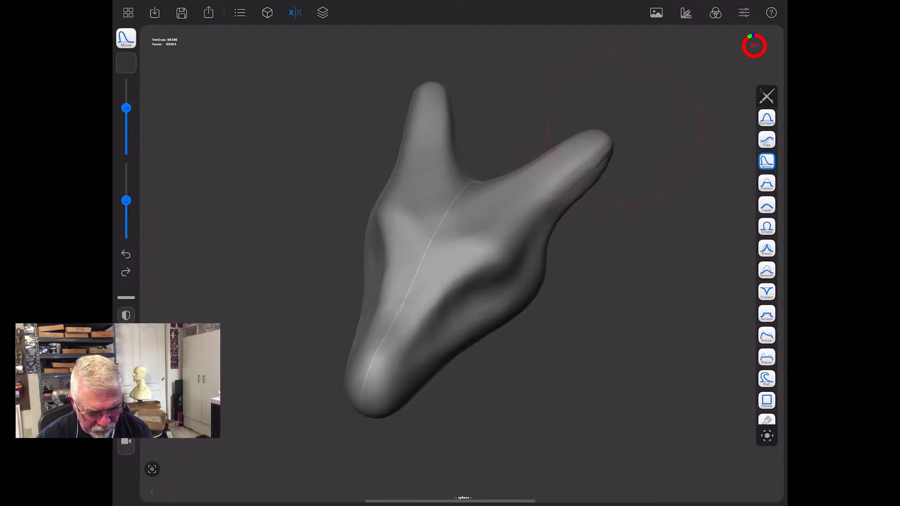
drag(615, 126, 625, 111)
drag(657, 300, 676, 316)
drag(290, 393, 216, 311)
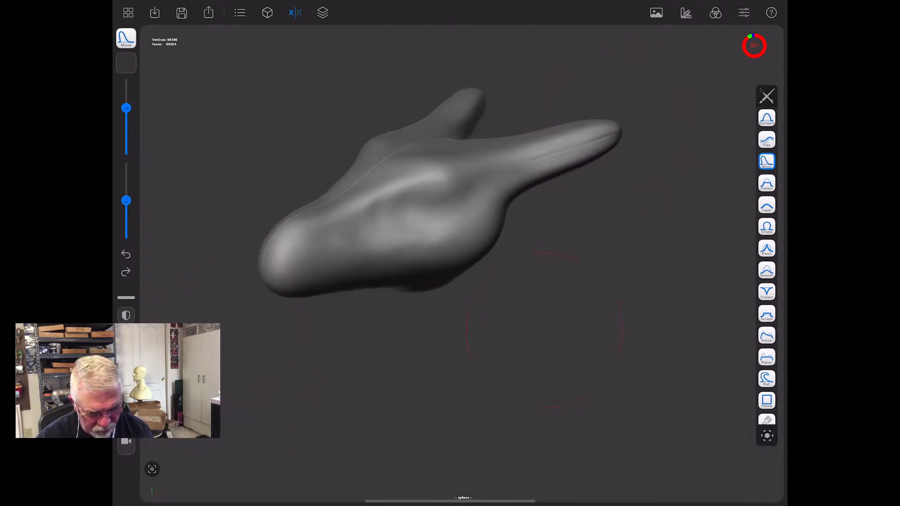
- Remesh the sculpted sphere at resolution 64
click(267, 13)
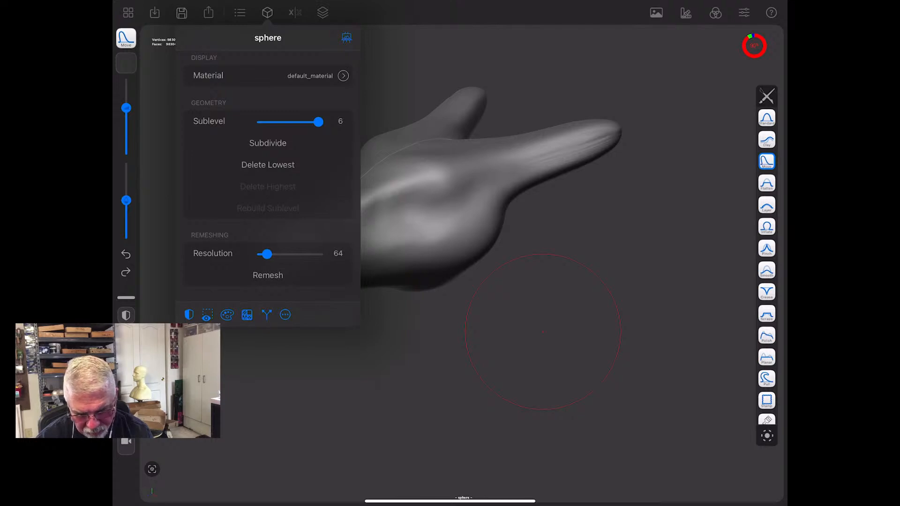
click(268, 165)
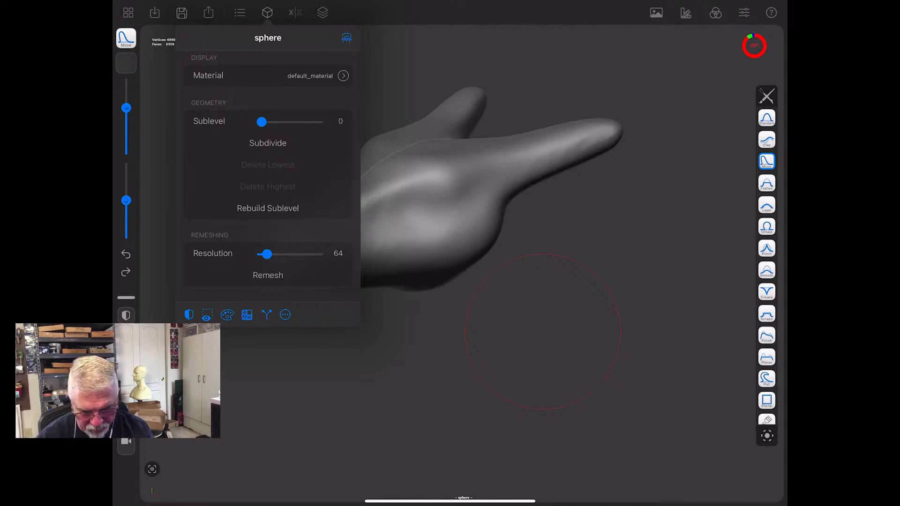
click(292, 403)
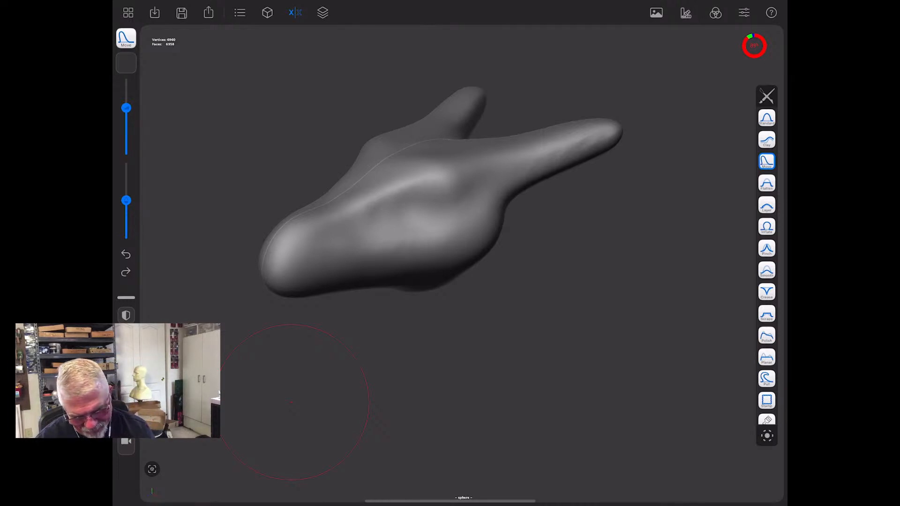
- Even out the bumpy cheeks and the creased horns with the Smooth brush
mouse_move(291, 401)
mouse_down()
mouse_move(328, 389)
mouse_move(413, 319)
mouse_move(552, 365)
mouse_up()
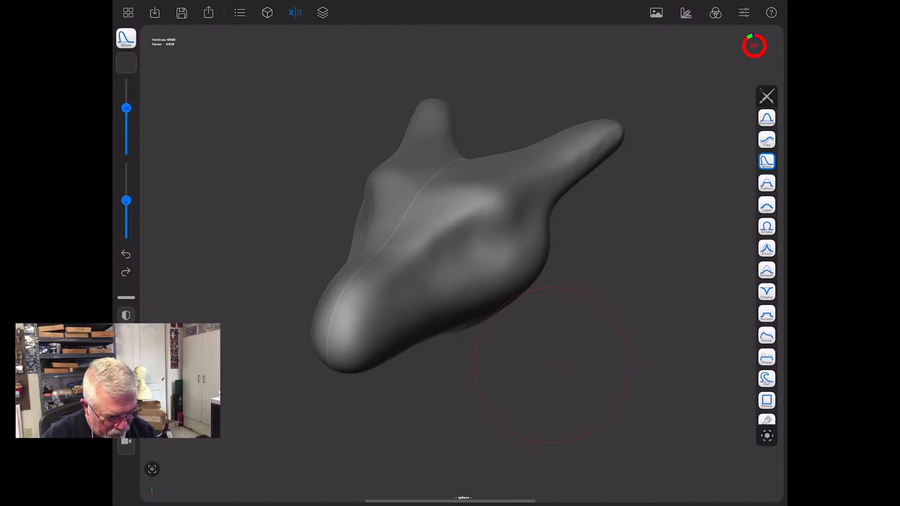
click(767, 271)
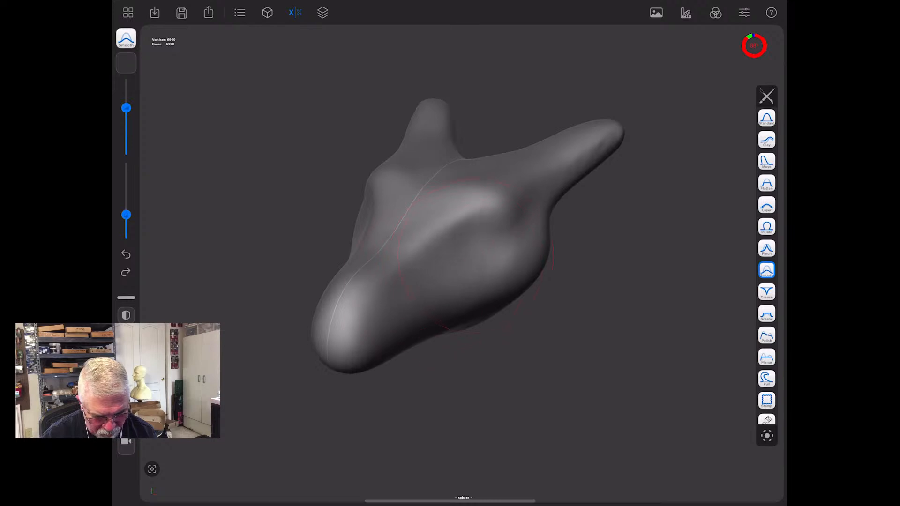
mouse_move(573, 161)
mouse_down()
mouse_move(617, 138)
mouse_move(615, 129)
mouse_up()
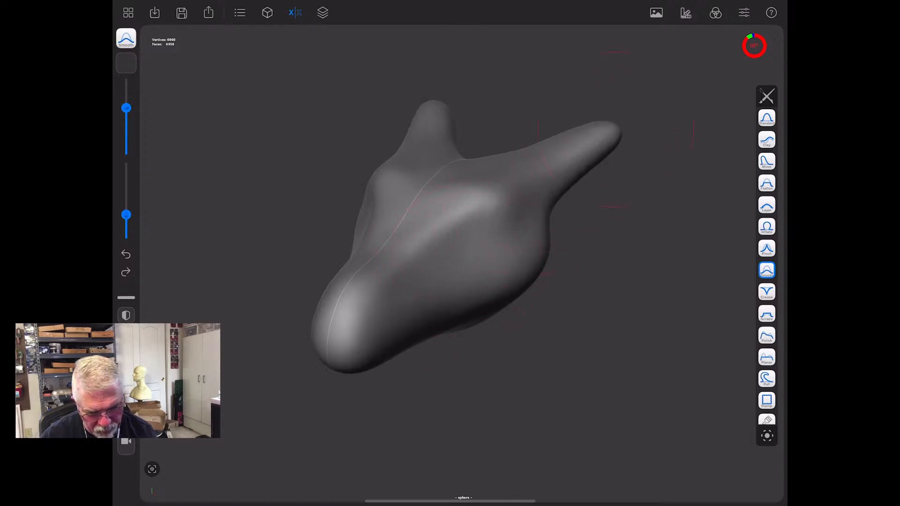
mouse_move(581, 333)
mouse_down()
mouse_move(560, 333)
mouse_move(544, 303)
mouse_move(582, 306)
mouse_up()
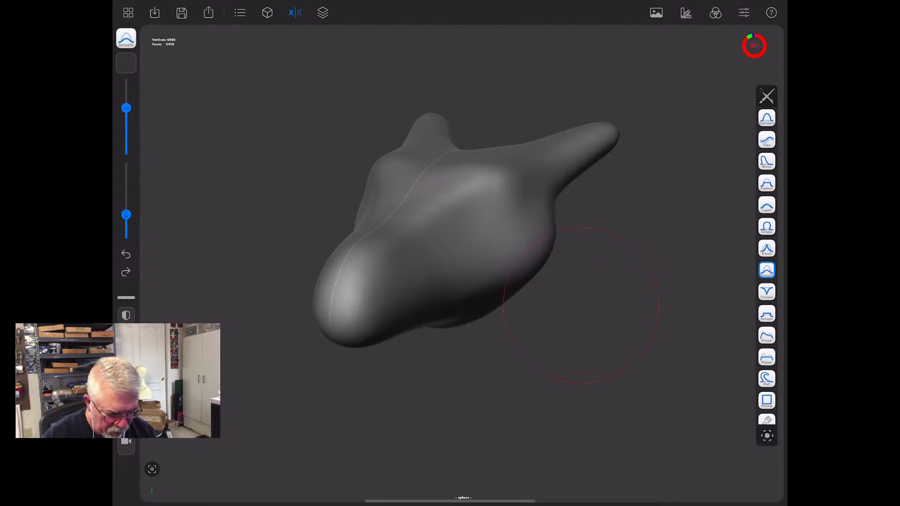
- Sink eye hollows below the brows and small nostrils near the snout tip with a reduced, inverted Inflate brush
click(767, 226)
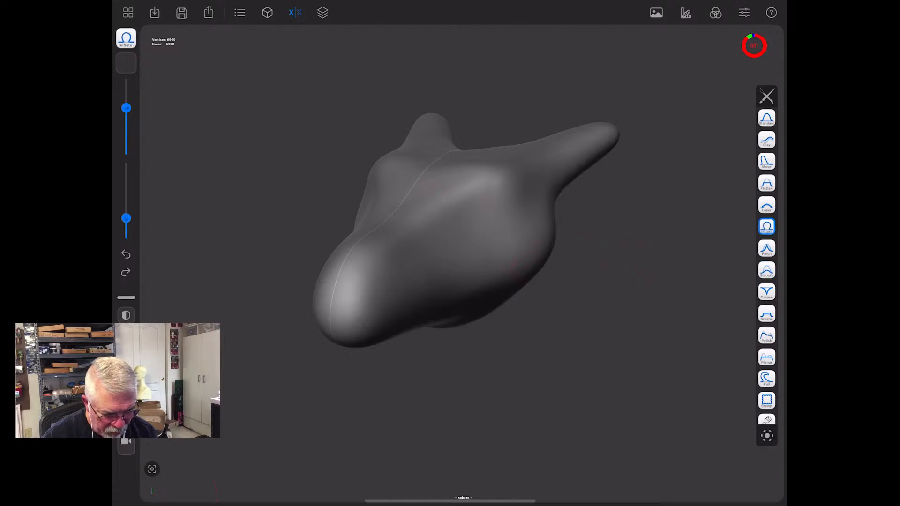
drag(126, 108, 126, 136)
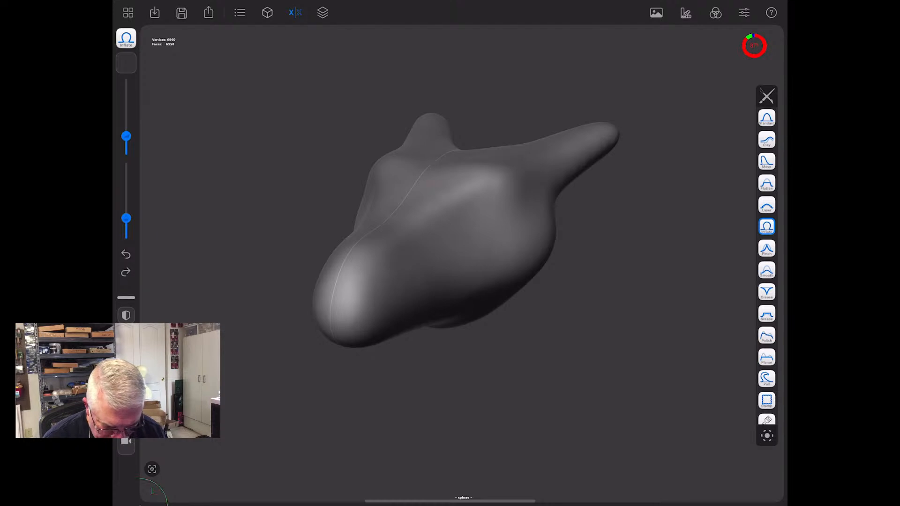
mouse_move(474, 198)
mouse_down()
mouse_move(477, 215)
mouse_move(458, 217)
mouse_move(492, 208)
mouse_move(452, 224)
mouse_move(504, 206)
mouse_move(451, 221)
mouse_move(491, 216)
mouse_up()
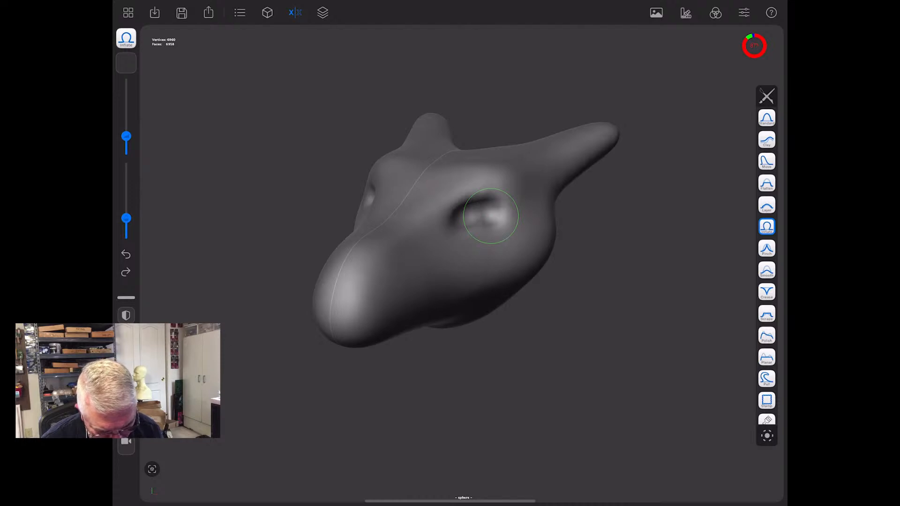
drag(127, 136, 126, 145)
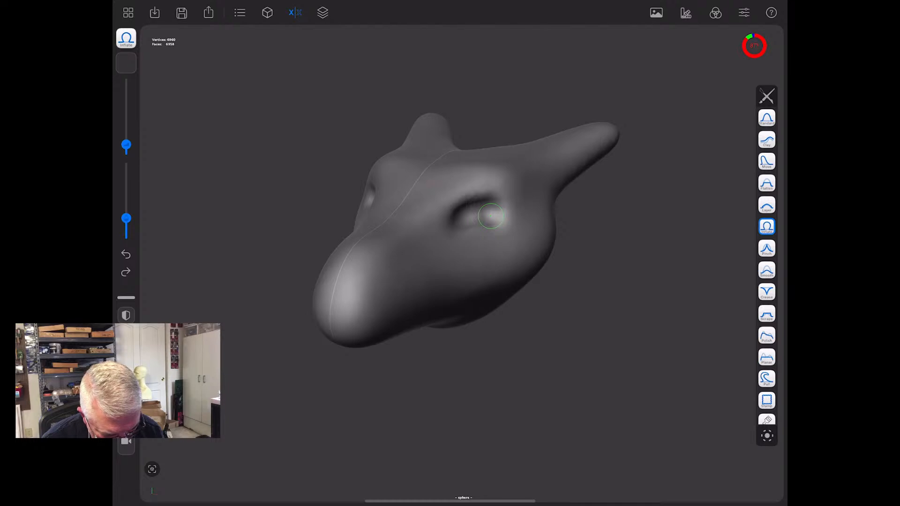
mouse_move(381, 272)
mouse_down()
mouse_move(371, 292)
mouse_move(379, 273)
mouse_up()
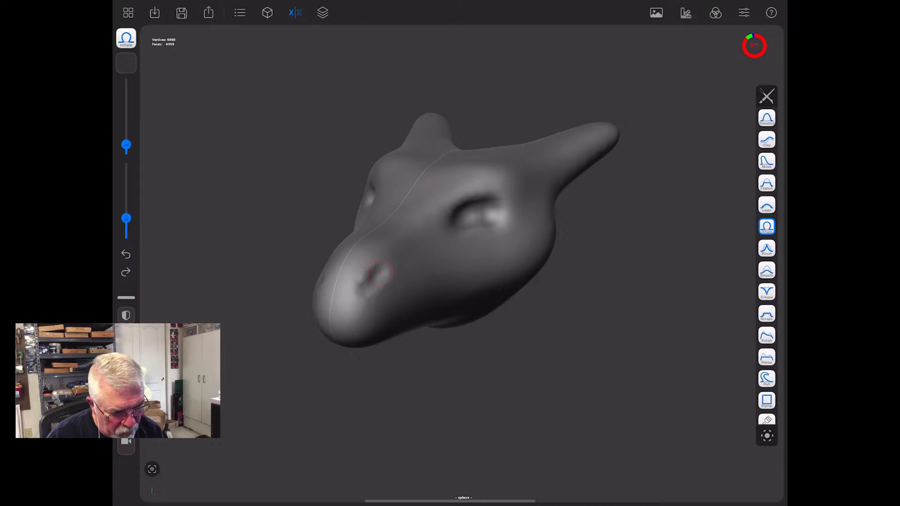
- Build up the brows and eye rims with a larger, stronger Clay brush, extending the buildup into rounded mounds over the nostrils
click(767, 139)
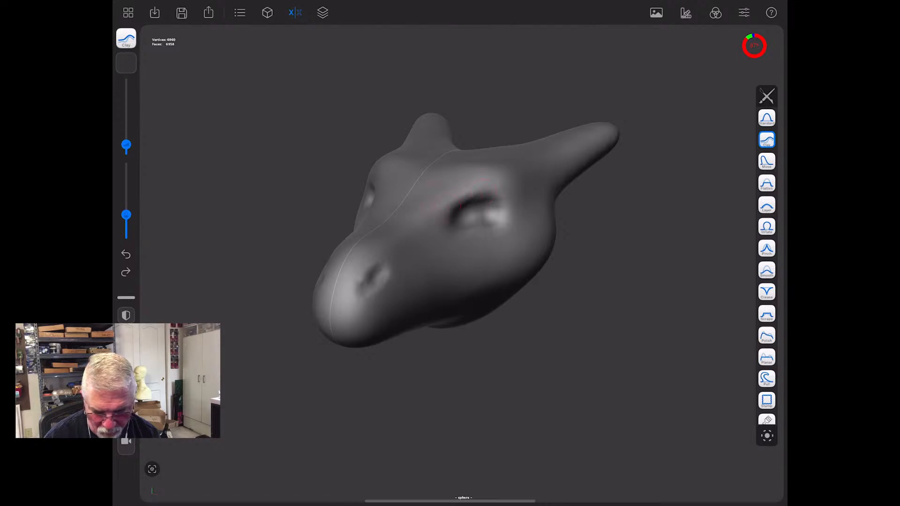
drag(126, 145, 127, 127)
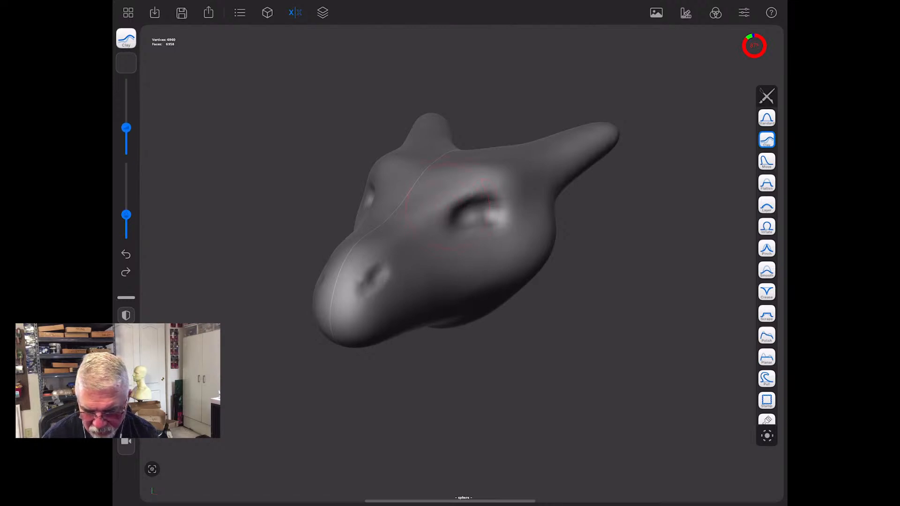
drag(126, 215, 127, 207)
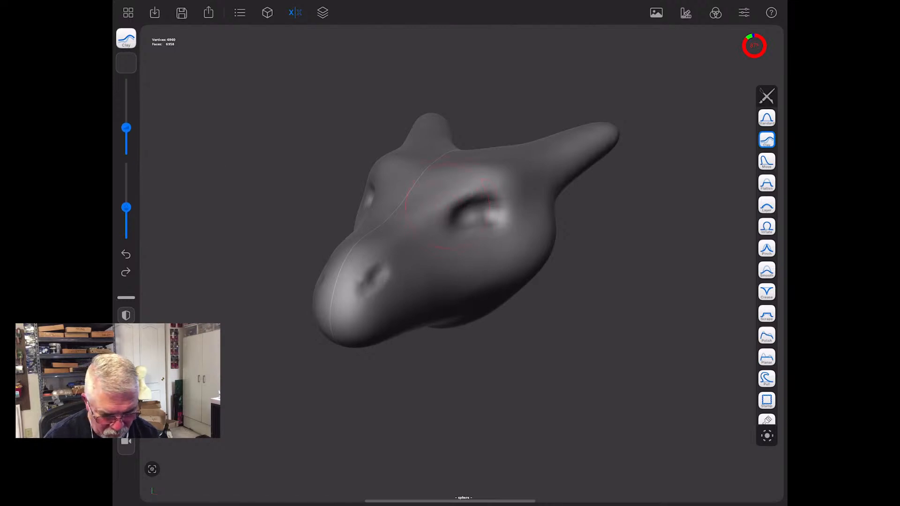
drag(441, 203, 488, 186)
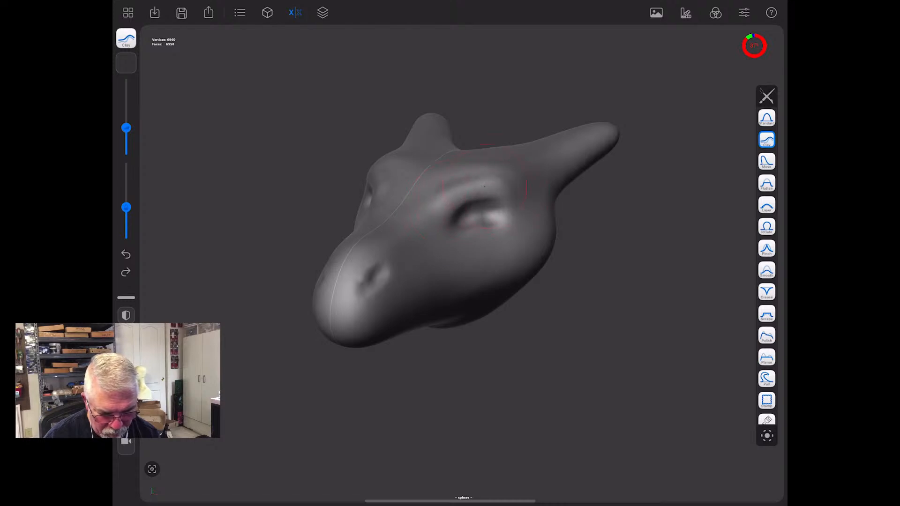
mouse_move(441, 202)
mouse_down()
mouse_move(469, 190)
mouse_move(505, 202)
mouse_up()
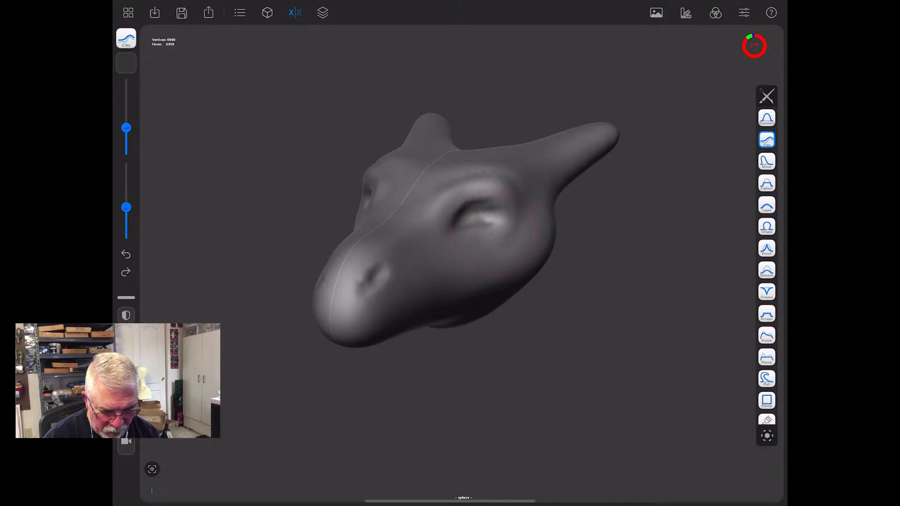
mouse_move(447, 227)
mouse_down()
mouse_move(469, 235)
mouse_move(516, 220)
mouse_up()
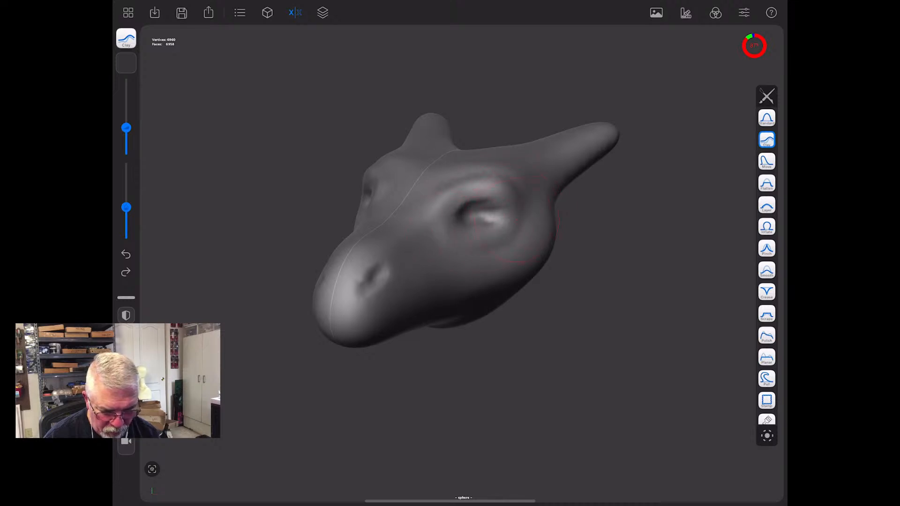
mouse_move(454, 217)
mouse_down()
mouse_move(397, 246)
mouse_move(376, 280)
mouse_move(365, 270)
mouse_move(394, 265)
mouse_move(382, 294)
mouse_move(371, 282)
mouse_up()
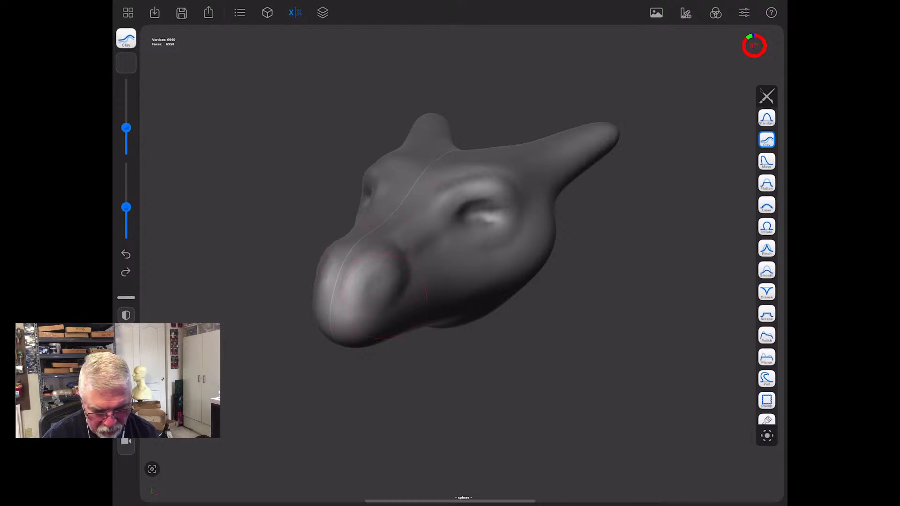
- Build up the cheeks, jaw corners and ridges at the horn bases with the Clay brush, and smooth the added forms
mouse_move(516, 403)
mouse_down()
mouse_move(503, 412)
mouse_move(466, 372)
mouse_move(449, 398)
mouse_up()
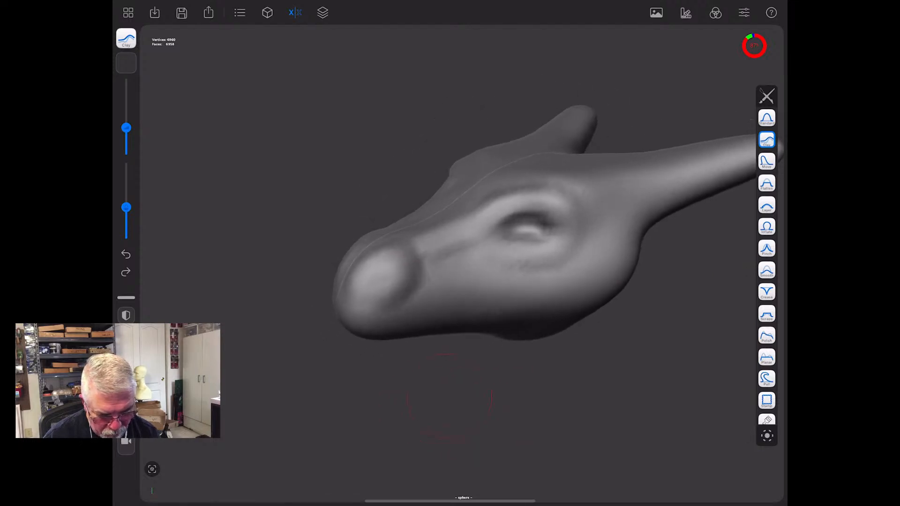
mouse_move(496, 193)
mouse_down()
mouse_move(577, 186)
mouse_move(629, 206)
mouse_move(595, 178)
mouse_move(643, 218)
mouse_move(605, 291)
mouse_move(610, 265)
mouse_move(582, 277)
mouse_up()
drag(553, 415, 441, 338)
mouse_move(553, 197)
mouse_down()
mouse_move(469, 234)
mouse_move(485, 241)
mouse_move(580, 192)
mouse_move(497, 247)
mouse_move(510, 260)
mouse_up()
mouse_move(562, 233)
mouse_down()
mouse_move(522, 256)
mouse_move(584, 193)
mouse_up()
mouse_move(553, 370)
mouse_down()
mouse_move(603, 286)
mouse_move(576, 377)
mouse_move(589, 365)
mouse_up()
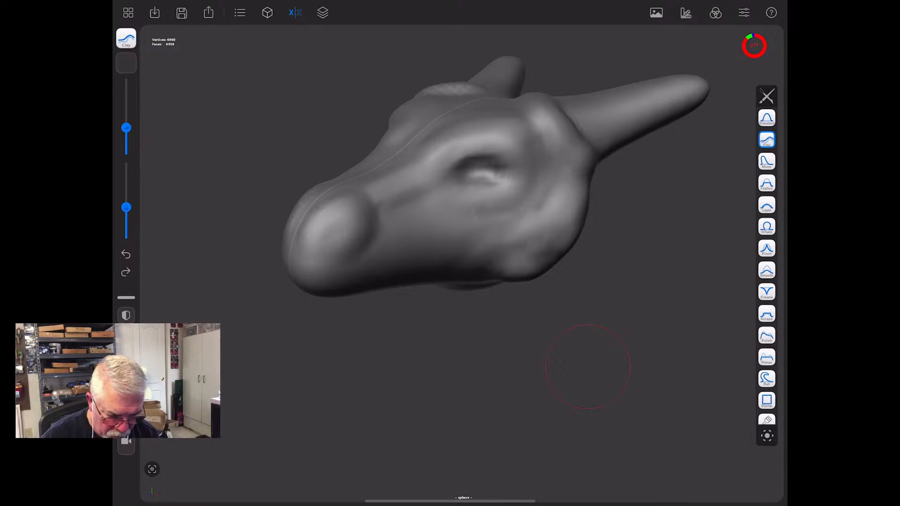
key(shift)
drag(515, 206, 519, 250)
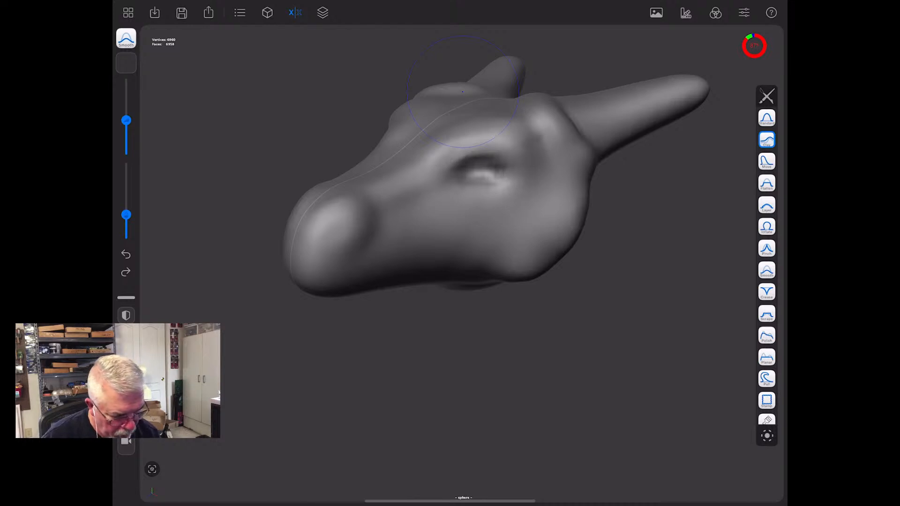
- Carve deep nostril openings into the mounds at the snout tip with a smaller, stronger, inverted Inflate brush
click(768, 227)
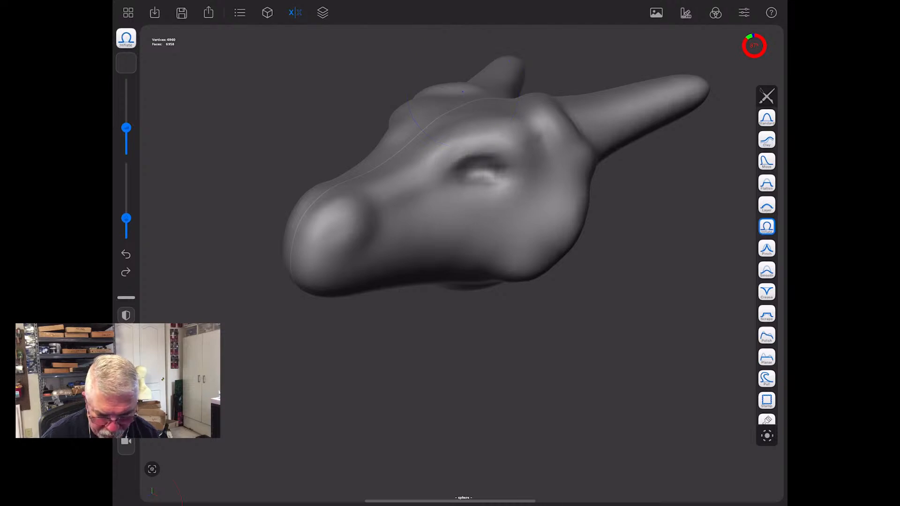
drag(126, 128, 126, 140)
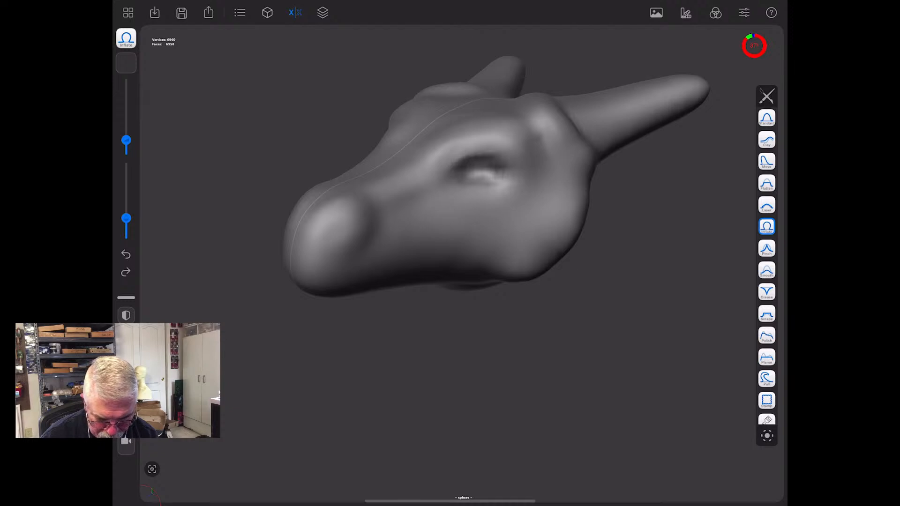
drag(126, 219, 127, 199)
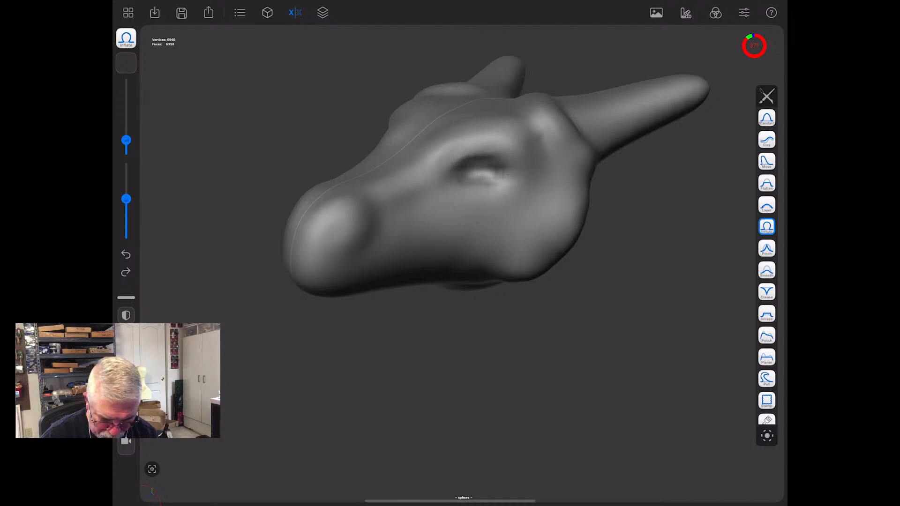
drag(344, 224, 345, 225)
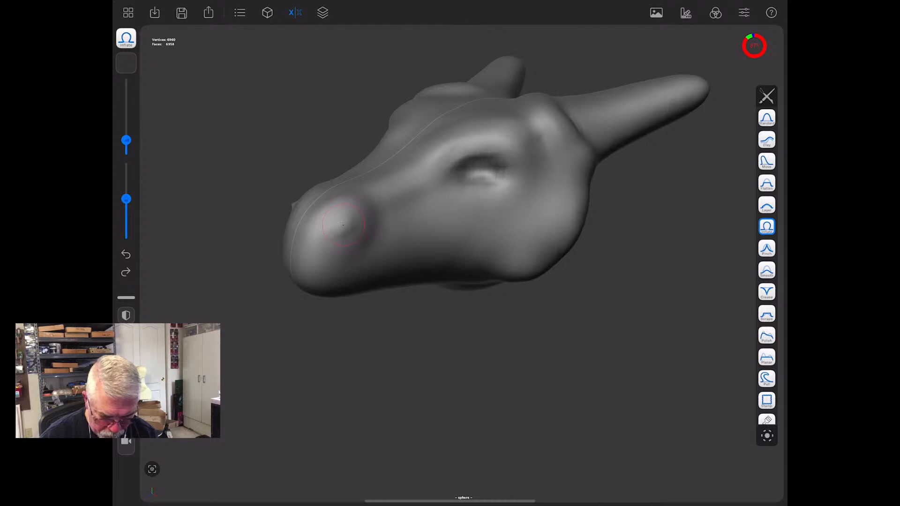
key(ctrl+z)
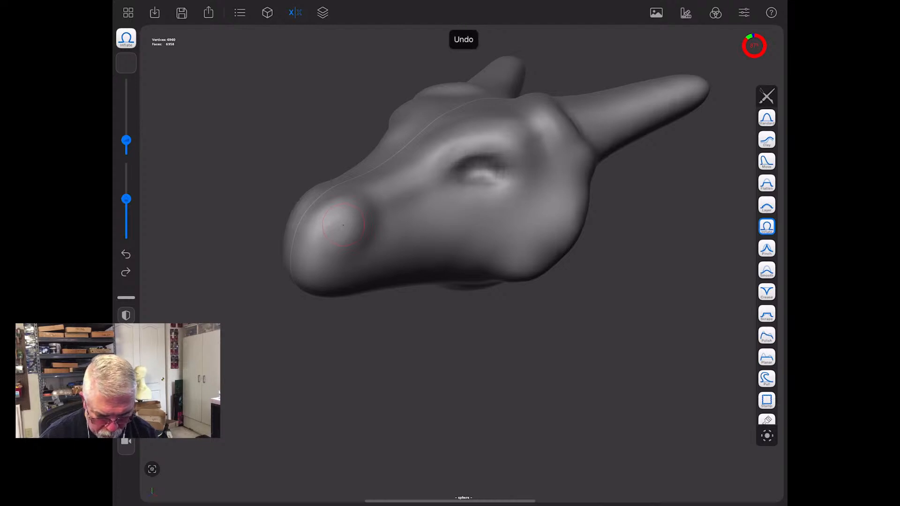
mouse_move(344, 225)
mouse_down()
mouse_move(312, 256)
mouse_move(341, 232)
mouse_move(349, 237)
mouse_move(342, 249)
mouse_move(337, 242)
mouse_up()
drag(126, 140, 126, 148)
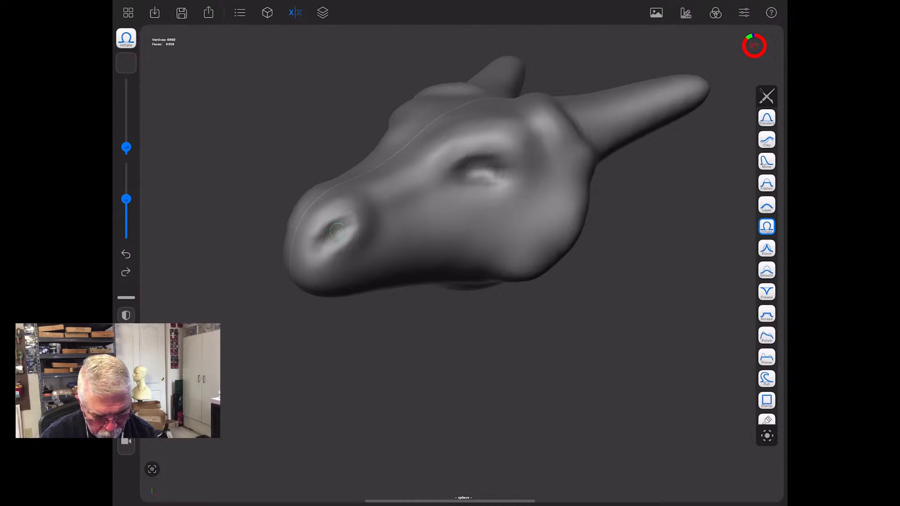
mouse_move(338, 231)
mouse_down()
mouse_move(343, 223)
mouse_move(333, 240)
mouse_up()
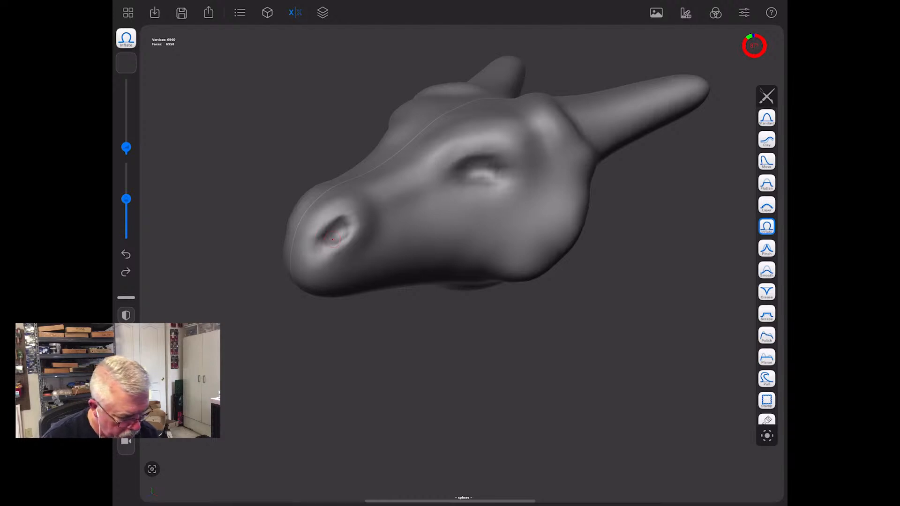
- Build up the brow ridges directly above the eye hollows with the Clay brush, enlarging it for the final strokes
click(767, 117)
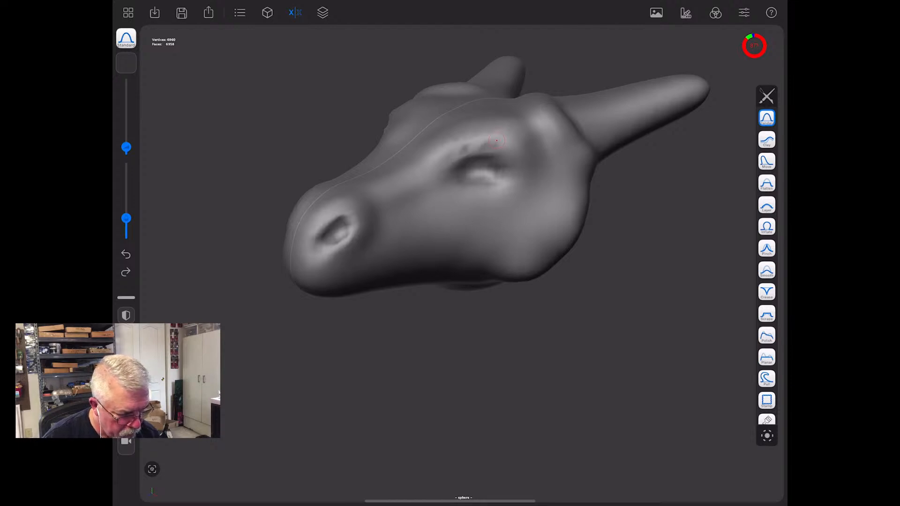
click(767, 140)
drag(490, 146, 455, 155)
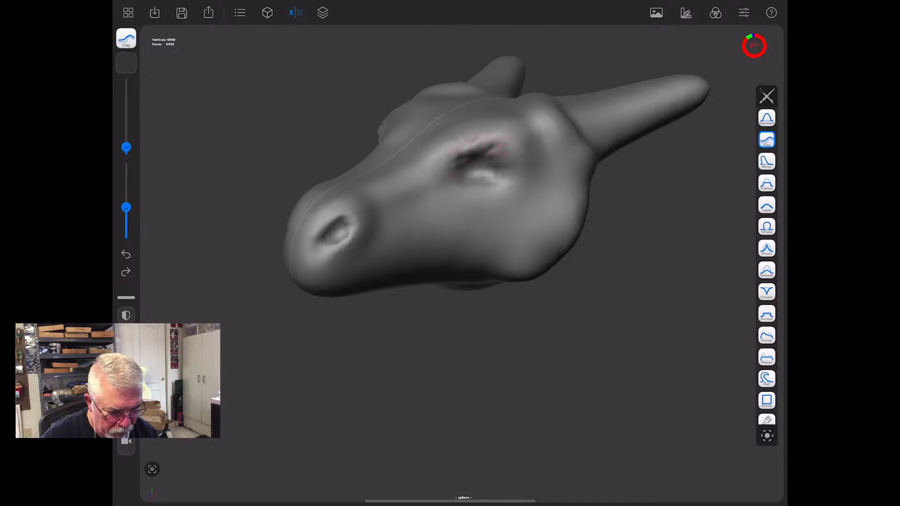
drag(126, 148, 126, 134)
mouse_move(453, 149)
mouse_down()
mouse_move(505, 137)
mouse_move(537, 158)
mouse_up()
- Pull the inner brow ends down toward the snout with the Move brush and smooth the bumpy brow ridges
drag(328, 371, 596, 387)
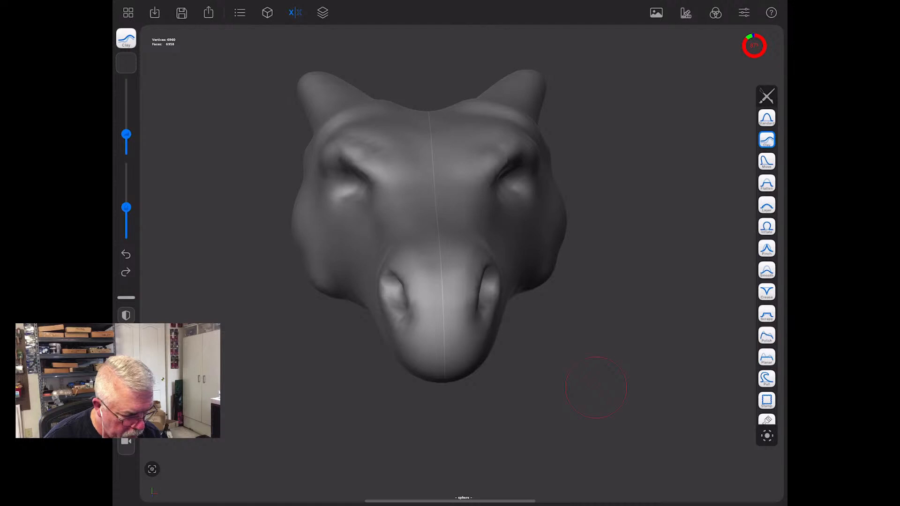
click(767, 161)
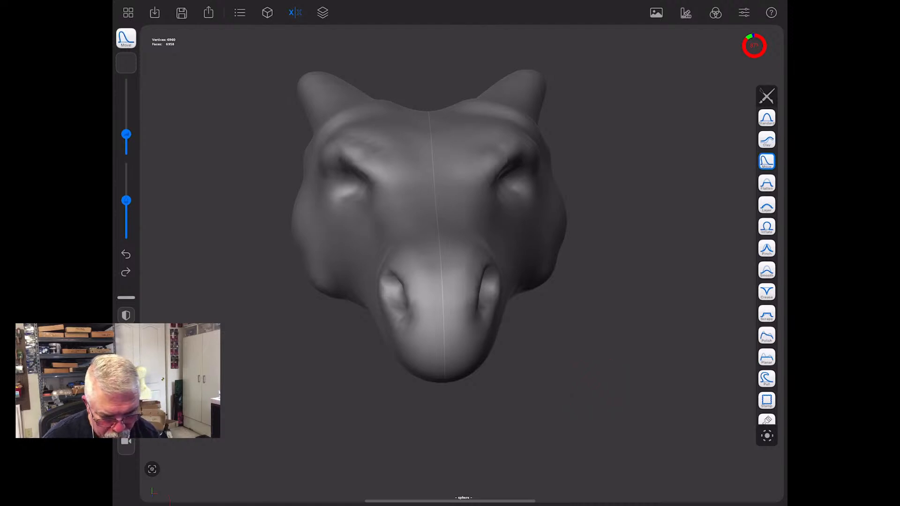
mouse_move(500, 179)
mouse_down()
mouse_move(481, 193)
mouse_move(484, 210)
mouse_move(483, 200)
mouse_up()
drag(642, 412, 529, 417)
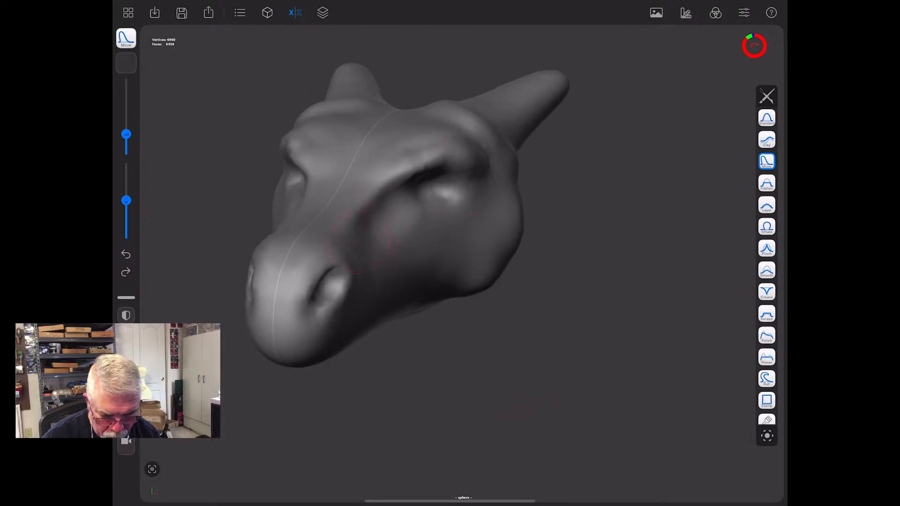
drag(542, 413, 483, 412)
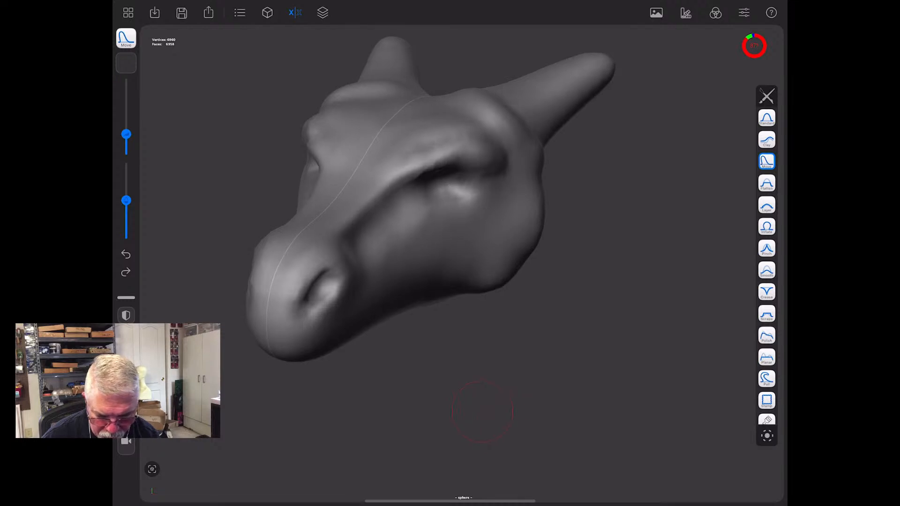
mouse_move(395, 165)
mouse_down()
mouse_move(432, 149)
mouse_move(416, 157)
mouse_up()
key(ctrl+z)
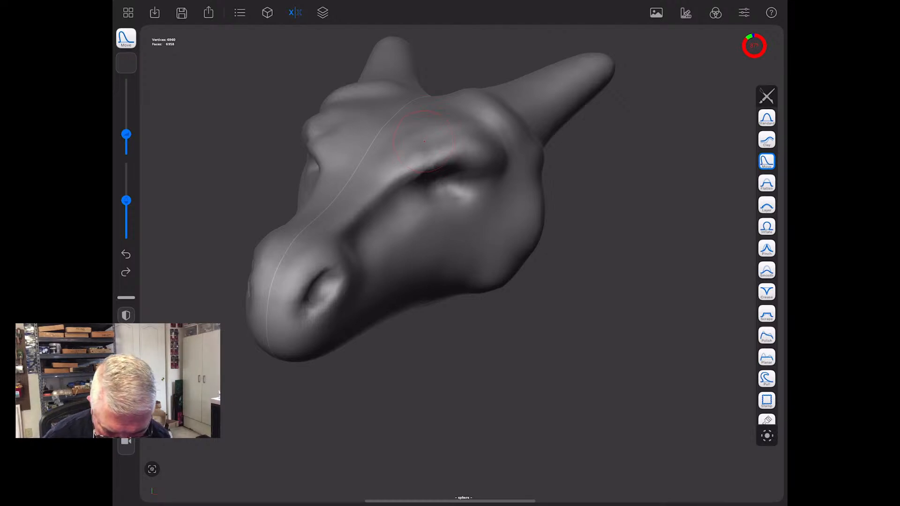
shift+drag(425, 141, 421, 145)
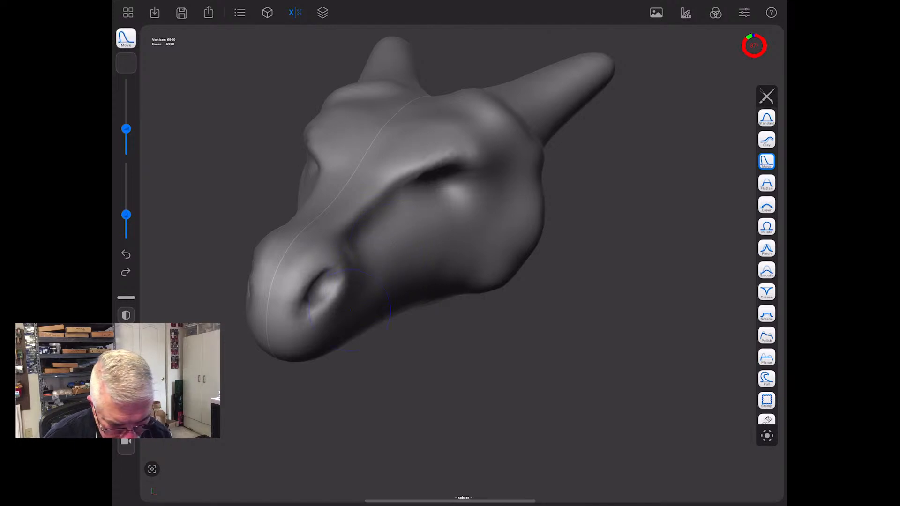
- Stretch the nostrils into long, slanted slits with flared upper rims using the Move brush
mouse_move(324, 275)
mouse_down()
mouse_move(333, 259)
mouse_move(307, 282)
mouse_up()
mouse_move(329, 319)
mouse_down()
mouse_move(318, 311)
mouse_move(316, 320)
mouse_up()
mouse_move(323, 288)
mouse_down()
mouse_move(345, 267)
mouse_move(340, 258)
mouse_up()
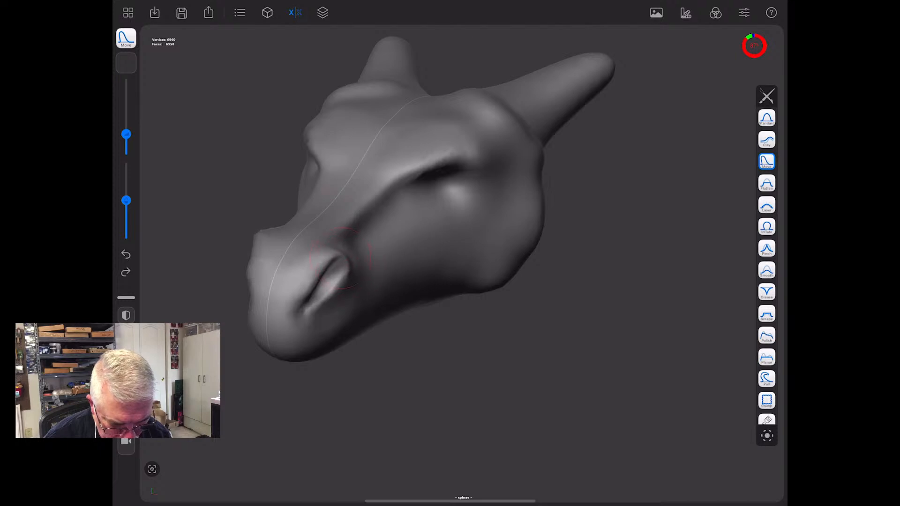
mouse_move(248, 279)
mouse_down()
mouse_move(253, 292)
mouse_move(295, 300)
mouse_up()
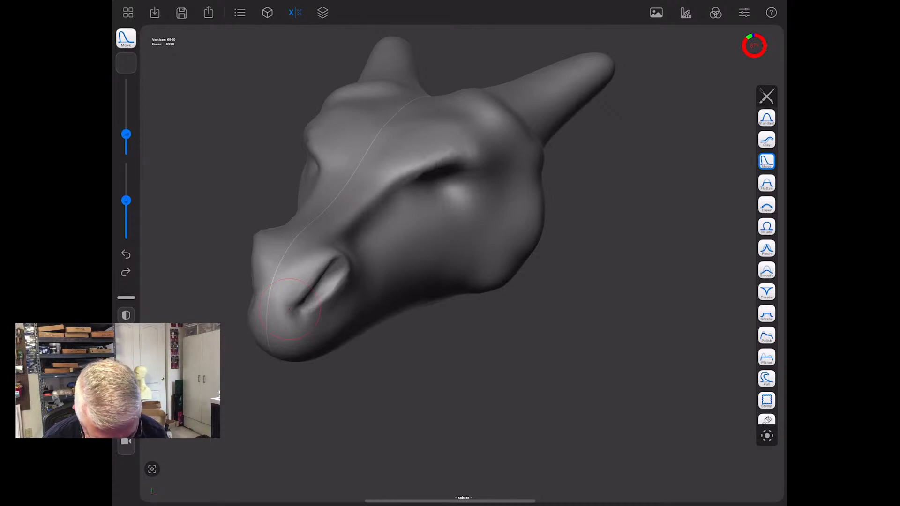
mouse_move(345, 288)
mouse_down()
mouse_move(313, 307)
mouse_move(343, 249)
mouse_up()
- Add clay to the brow ridges and the area around the eye hollows with the Clay brush
mouse_move(413, 399)
mouse_down()
mouse_move(366, 412)
mouse_move(381, 378)
mouse_move(454, 351)
mouse_move(415, 416)
mouse_up()
click(767, 140)
mouse_move(277, 162)
mouse_down()
mouse_move(279, 174)
mouse_move(281, 164)
mouse_move(257, 183)
mouse_up()
drag(300, 155, 443, 129)
mouse_move(393, 150)
mouse_down()
mouse_move(434, 168)
mouse_move(386, 162)
mouse_up()
drag(403, 356, 566, 381)
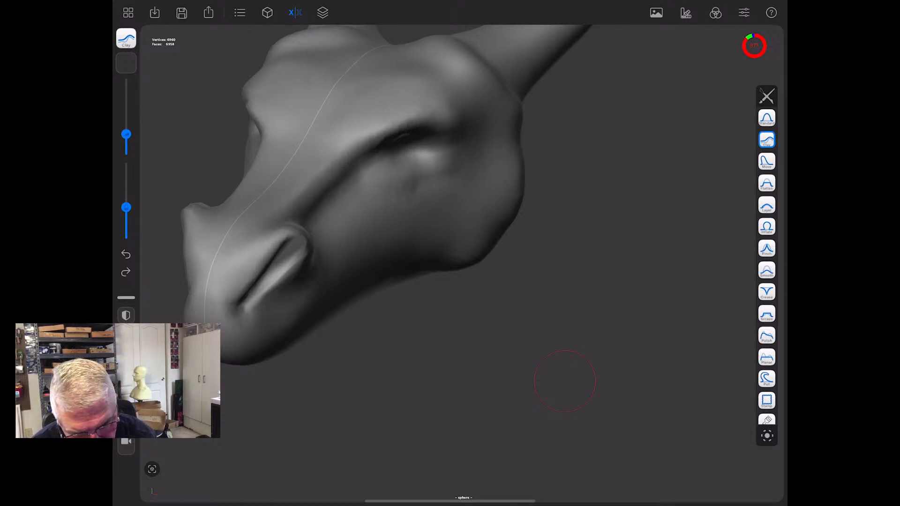
- Add a second sphere to the scene and scale it down uniformly until it fits inside the head
click(239, 13)
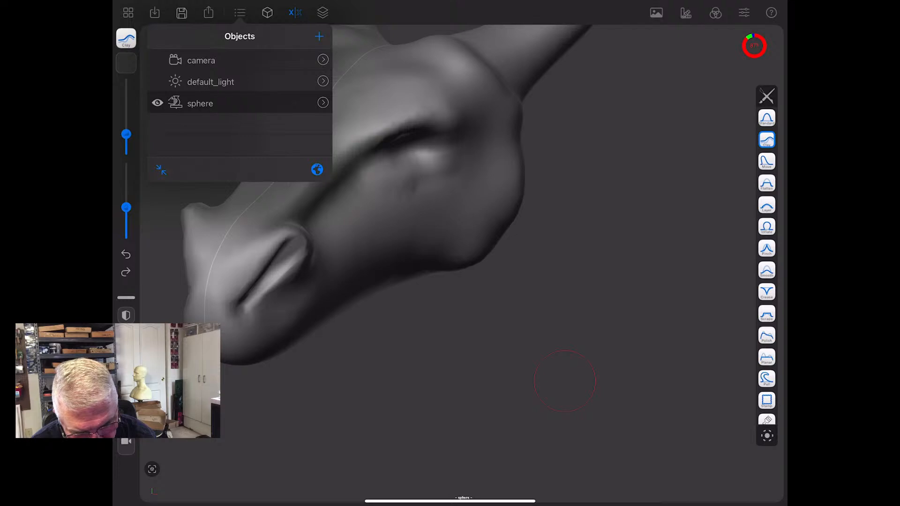
click(319, 37)
click(319, 136)
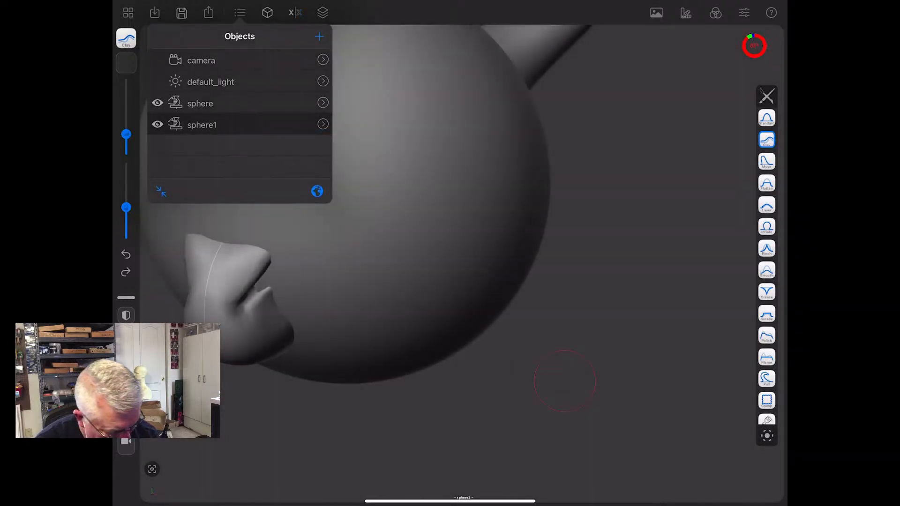
click(525, 441)
scroll(525, 441, down, 4)
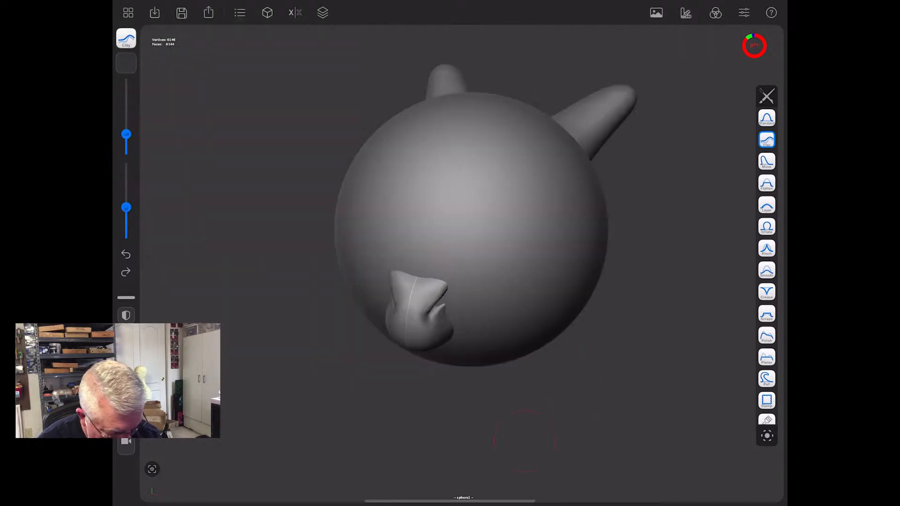
scroll(767, 262, down, 2)
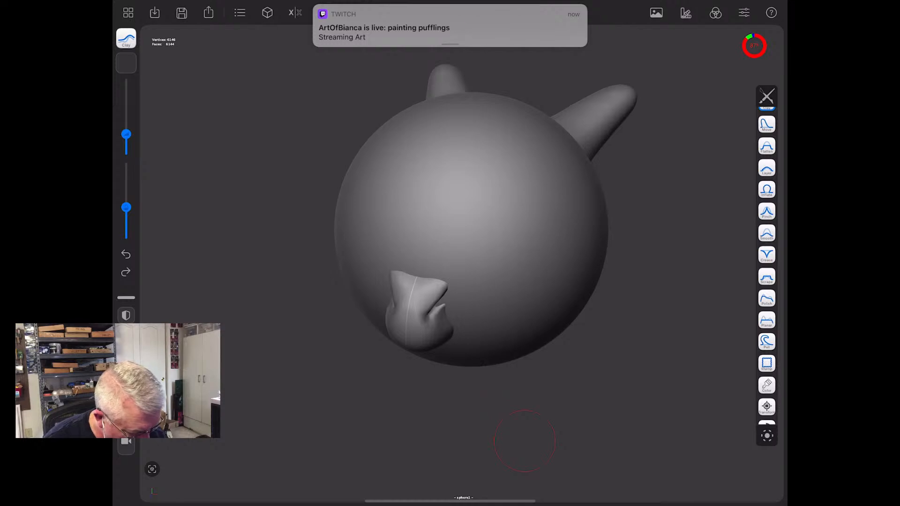
click(768, 407)
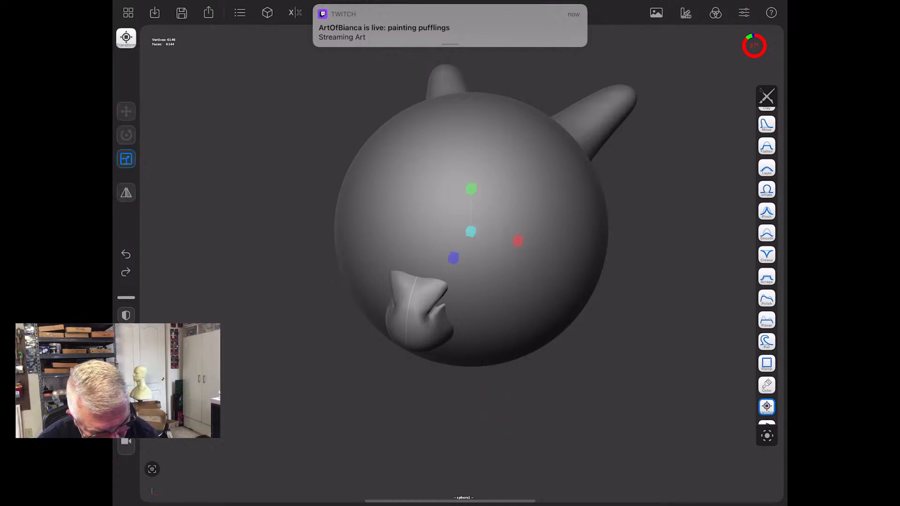
drag(471, 231, 470, 232)
- Move the new sphere sideways toward one side of the face and shrink it uniformly to roughly eyeball size
click(126, 111)
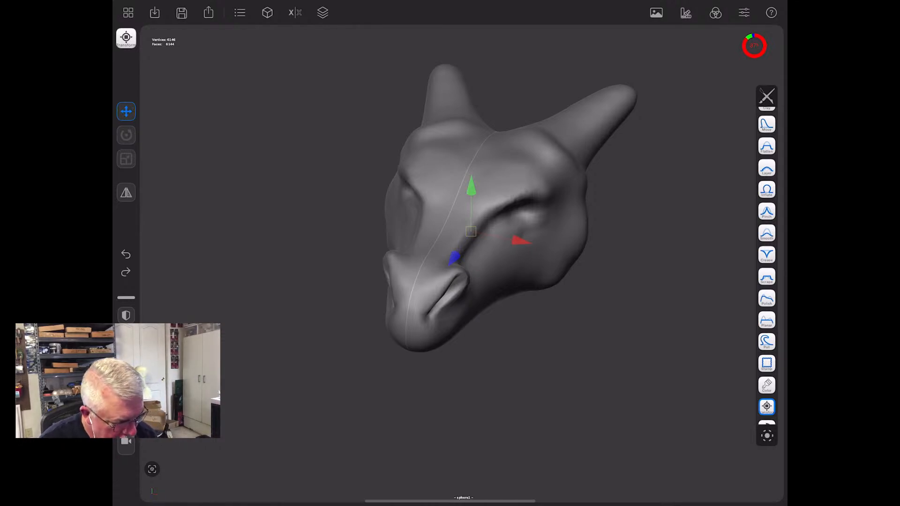
drag(521, 241, 551, 247)
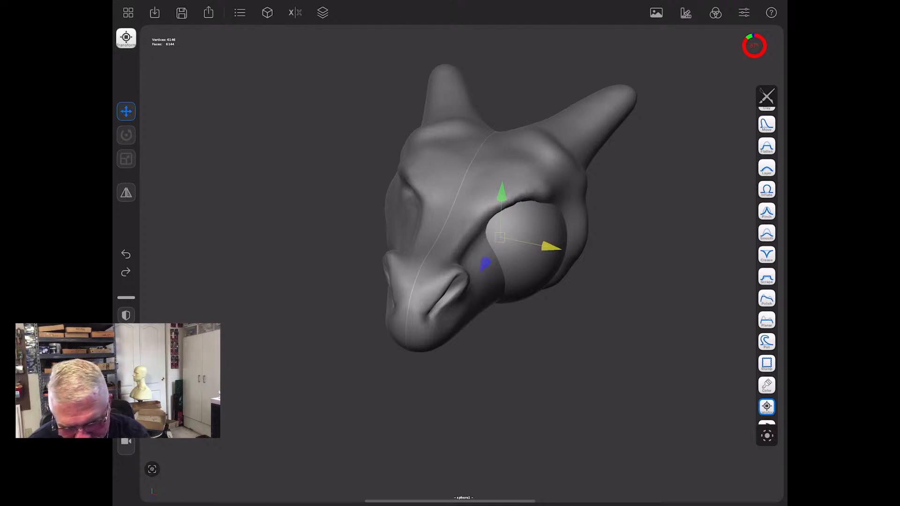
click(127, 158)
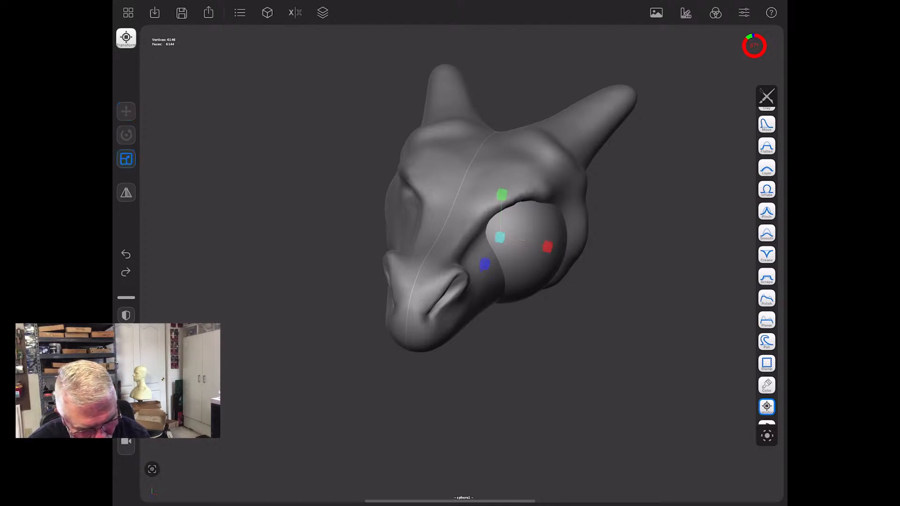
drag(501, 237, 481, 242)
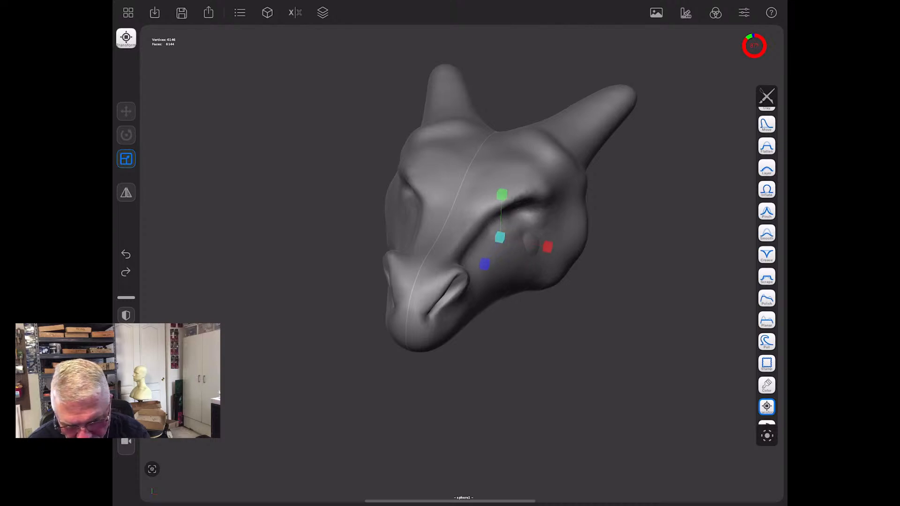
- Raise the small sphere into the eye hollow below the brow and rescale it uniformly to fit the socket
click(126, 111)
drag(502, 192, 503, 154)
drag(502, 201, 518, 209)
click(126, 159)
drag(518, 210, 501, 221)
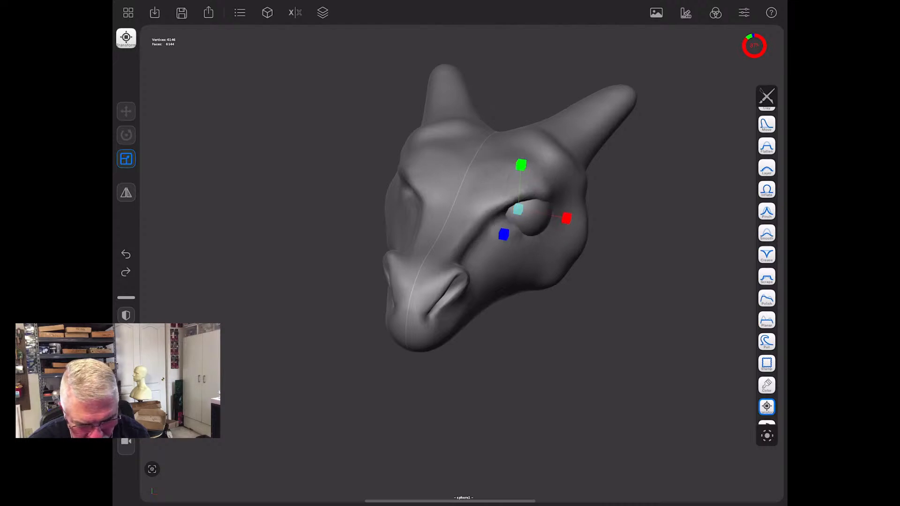
- Nudge the eyeball inward, forward and slightly upward until it sits snugly in the socket beneath the brow
click(126, 112)
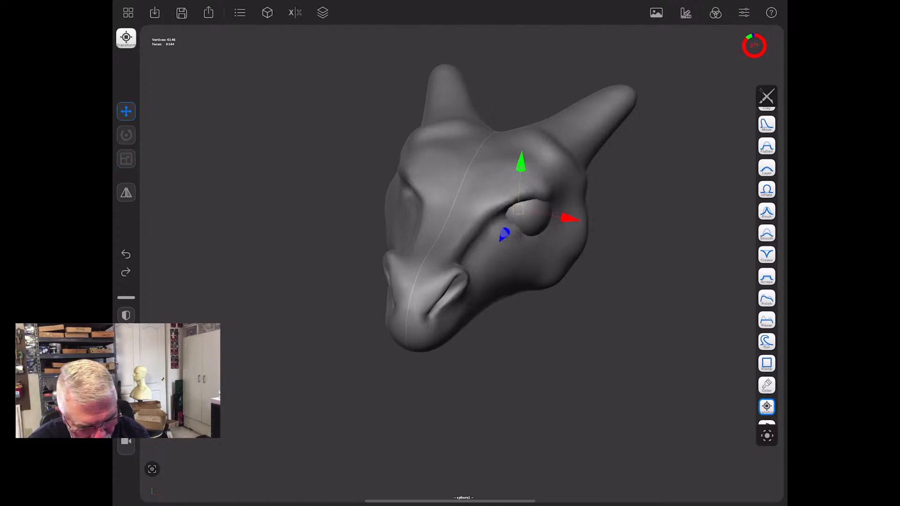
drag(569, 218, 563, 217)
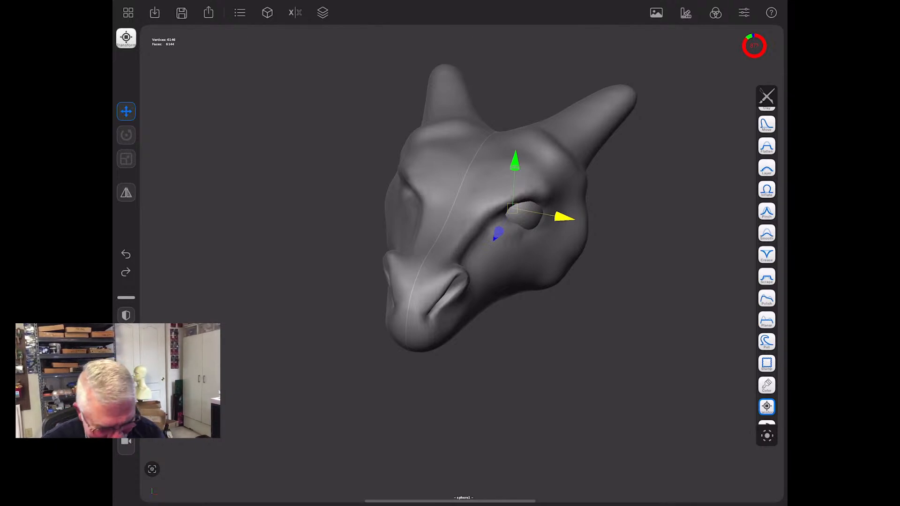
drag(564, 217, 559, 216)
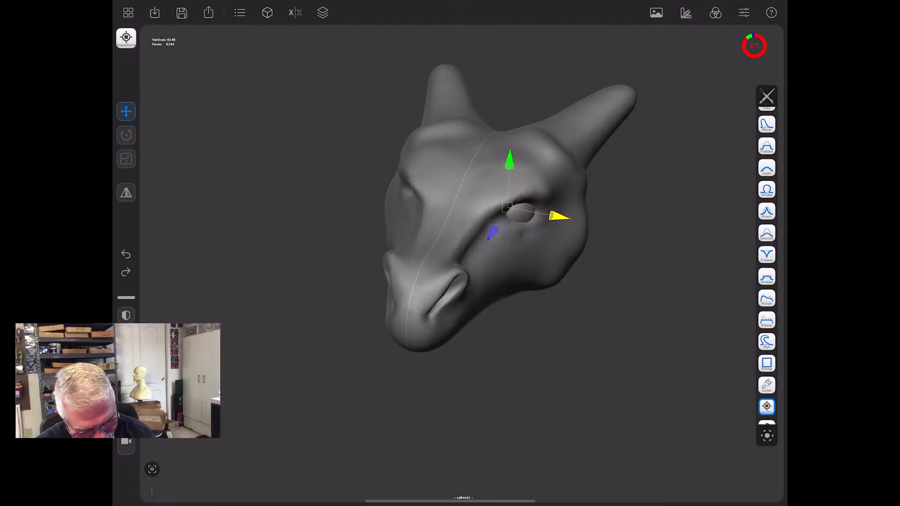
drag(539, 375, 483, 342)
drag(544, 216, 547, 216)
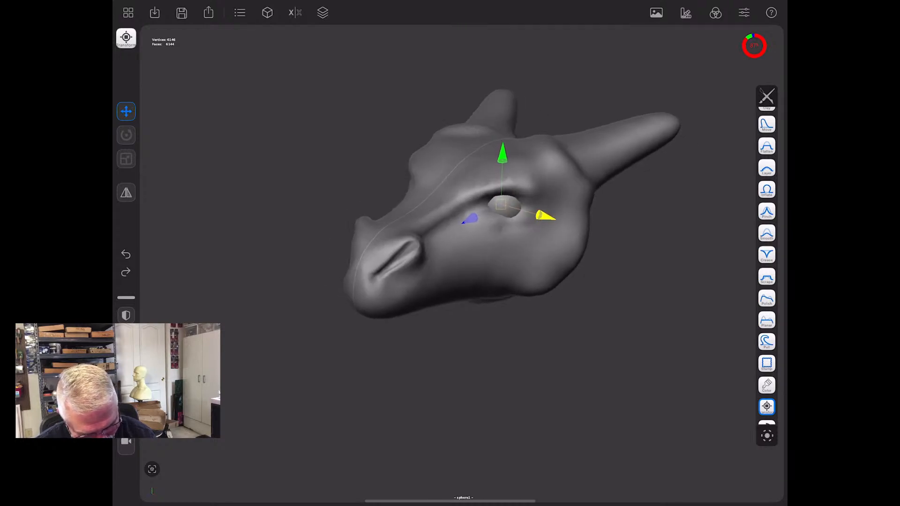
drag(470, 218, 468, 220)
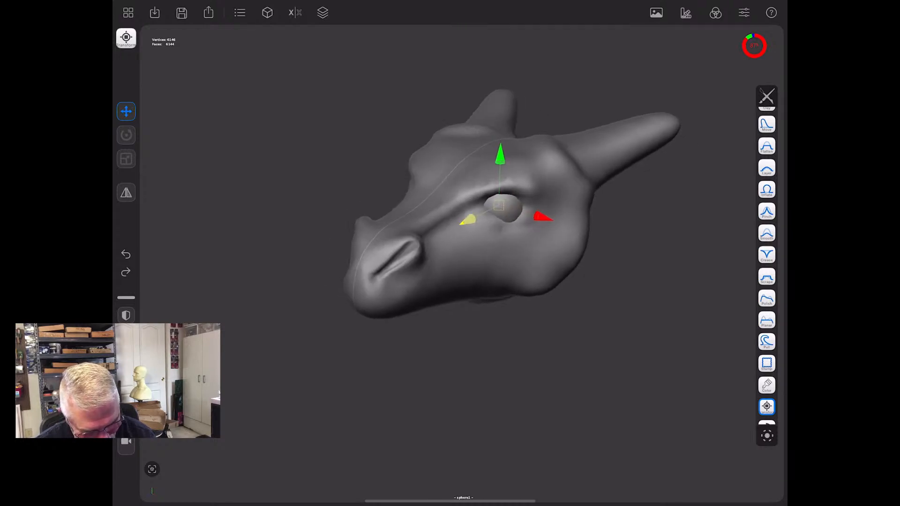
drag(500, 153, 500, 147)
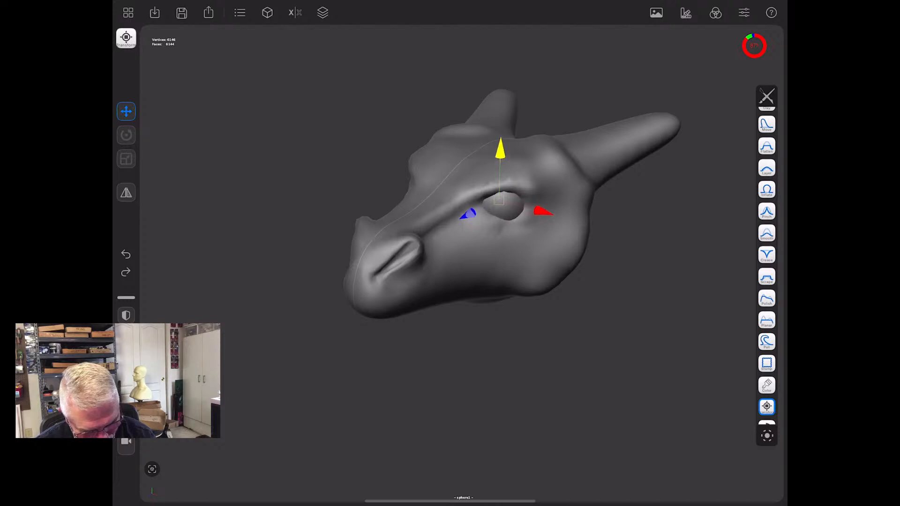
mouse_move(300, 375)
mouse_down()
mouse_move(412, 393)
mouse_move(356, 391)
mouse_move(282, 366)
mouse_move(293, 367)
mouse_up()
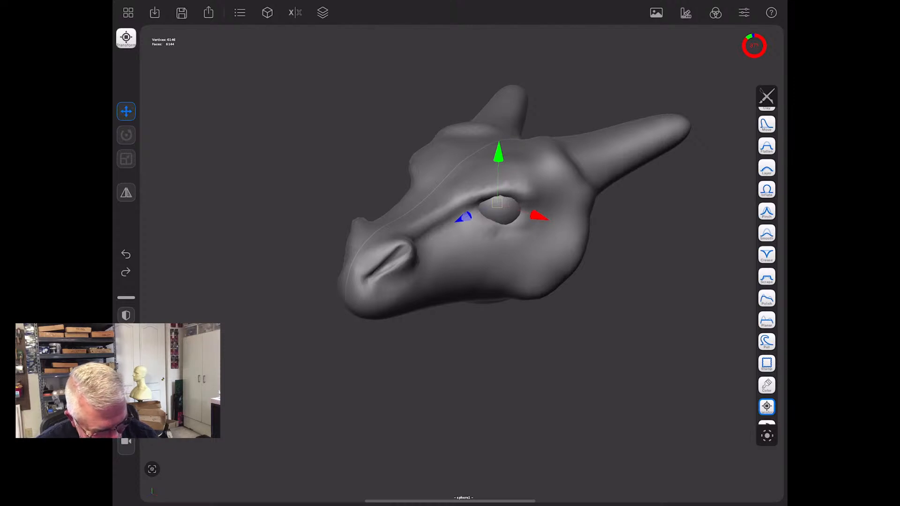
scroll(767, 267, up, 2)
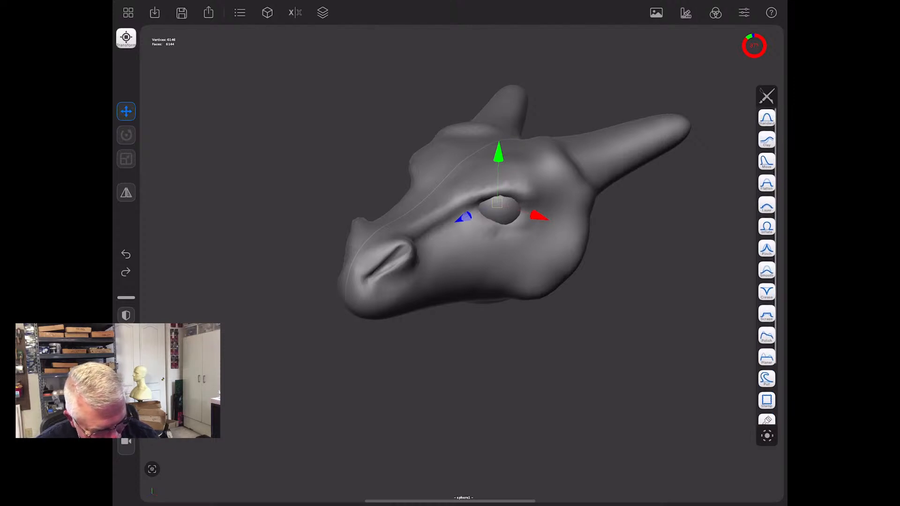
click(767, 140)
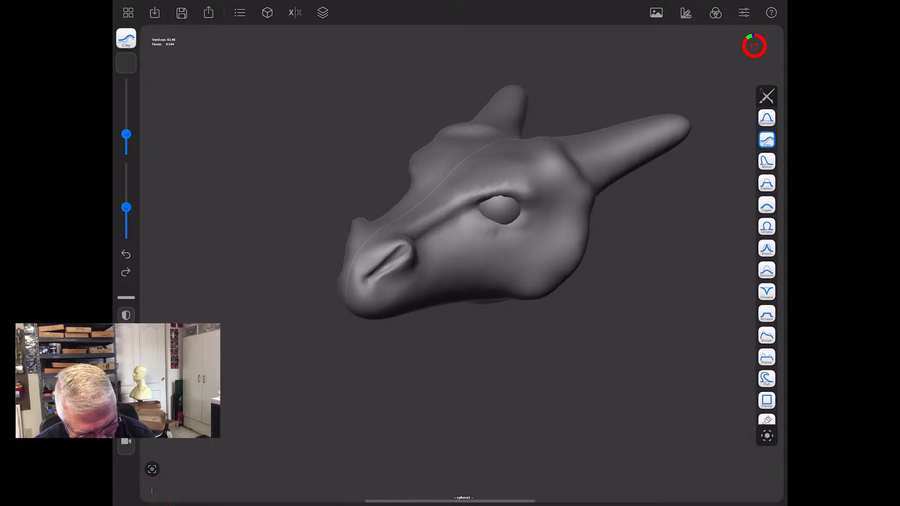
drag(478, 213, 513, 224)
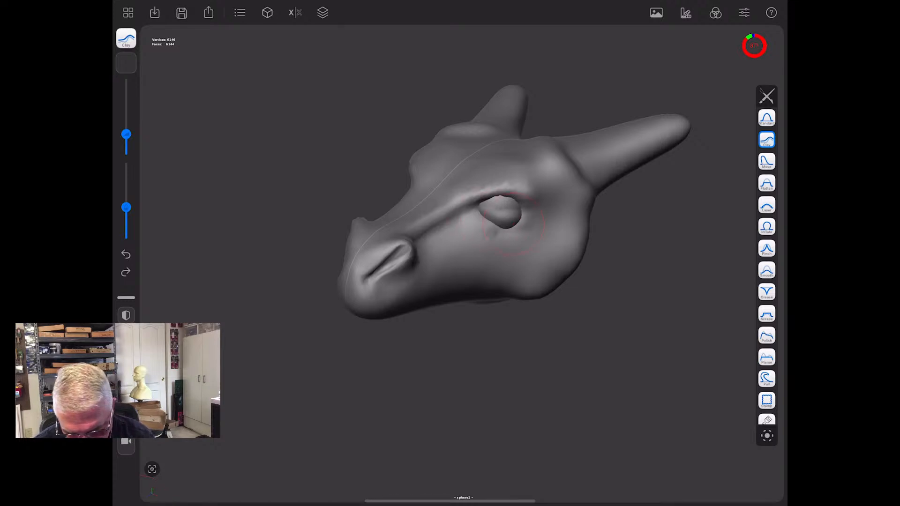
key(ctrl+z)
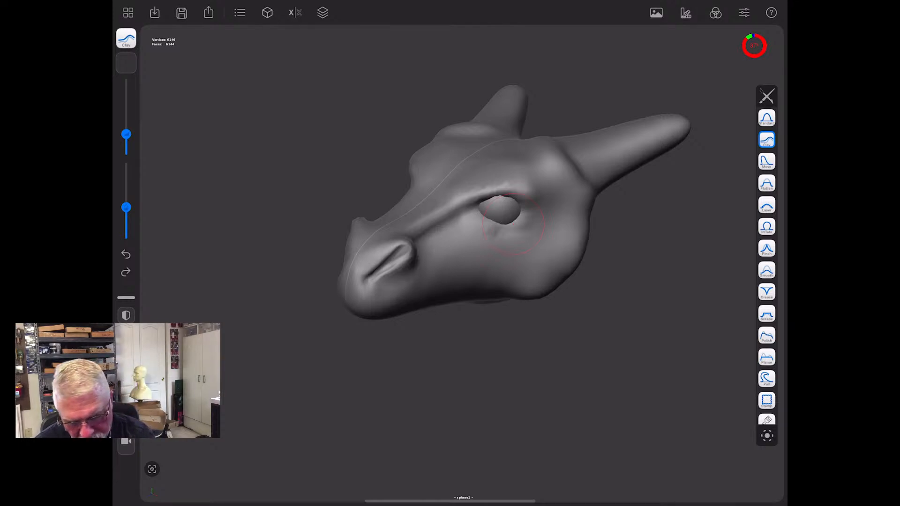
- Rename the object "sphere" as "head"
click(240, 12)
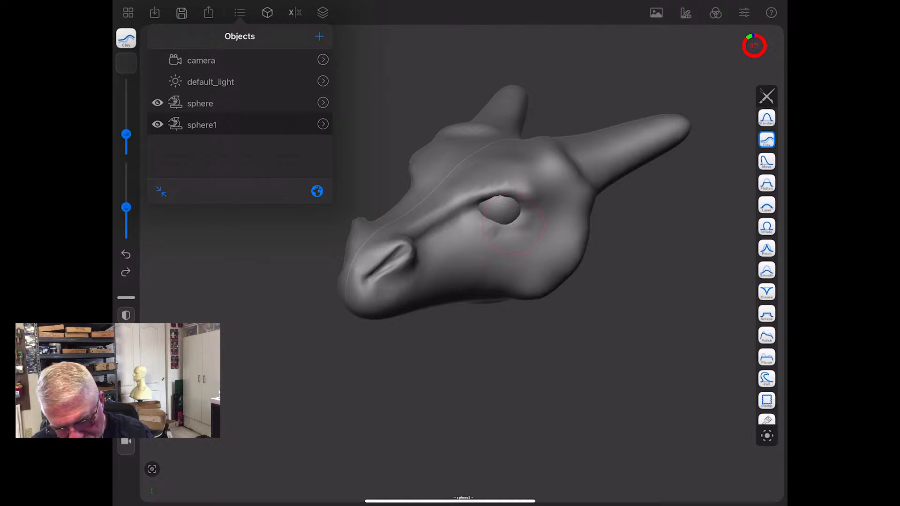
click(200, 103)
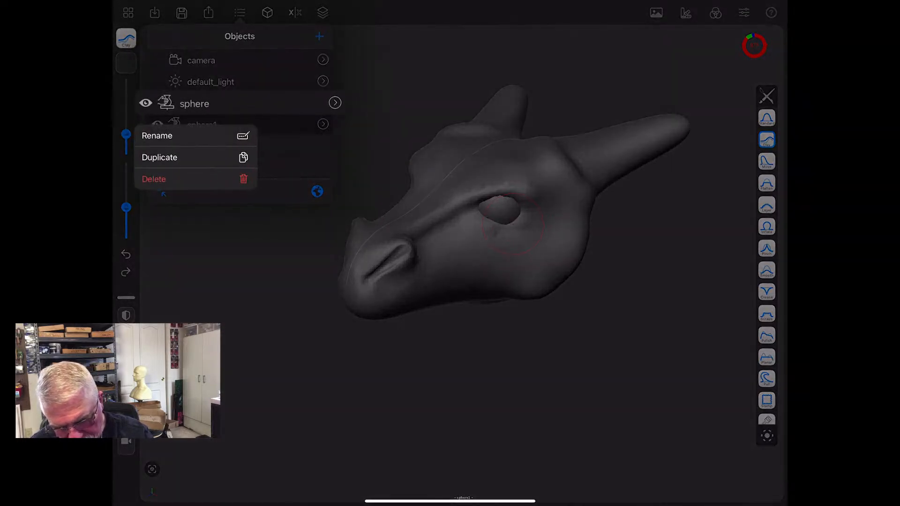
click(157, 135)
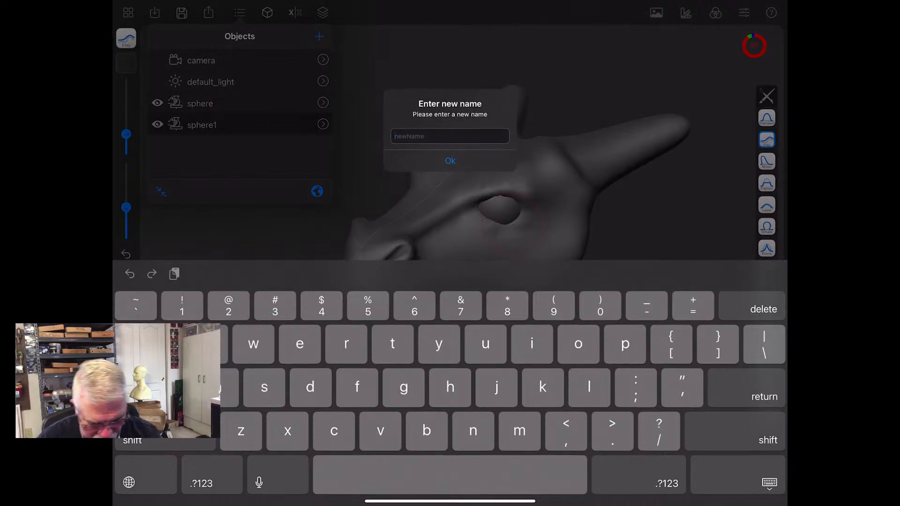
text(head)
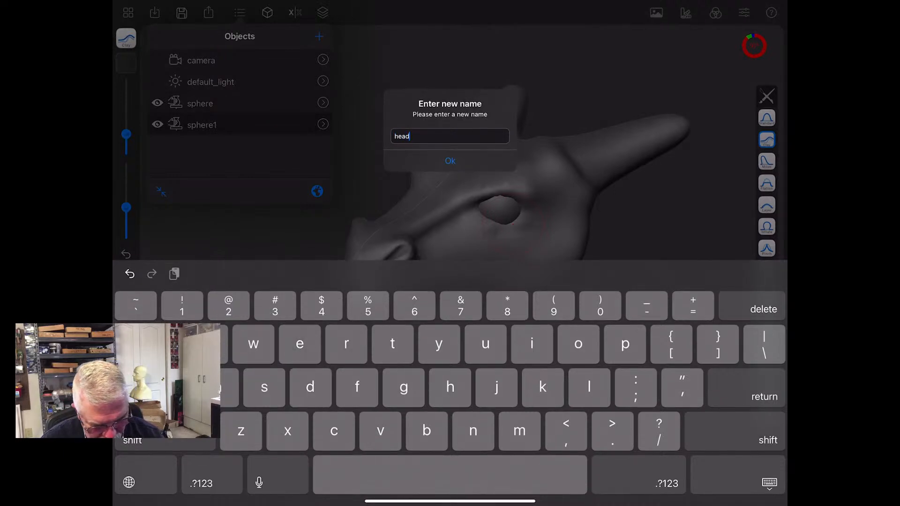
click(450, 161)
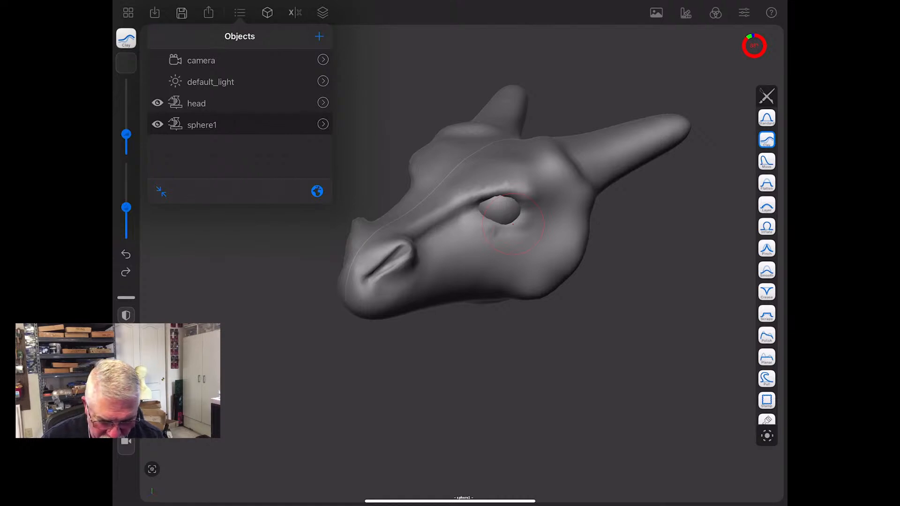
- Rename the object "sphere1" as "eye"
click(202, 125)
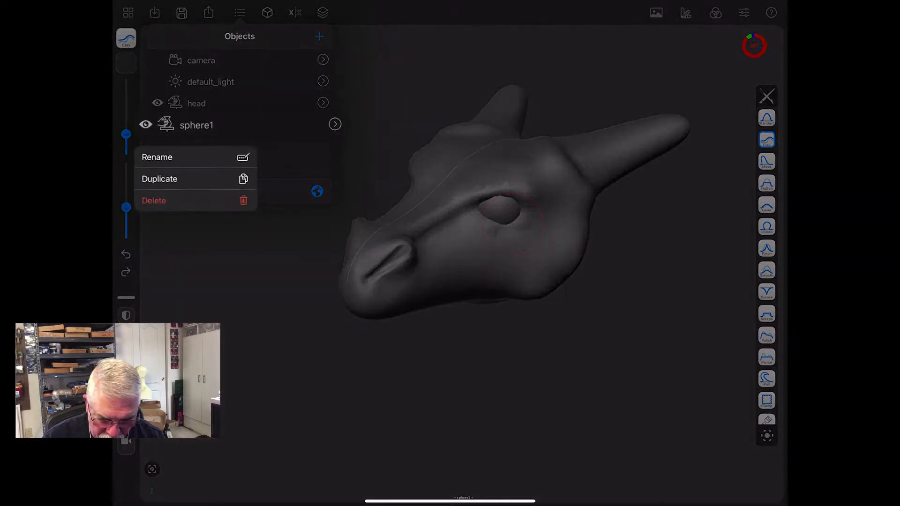
click(157, 157)
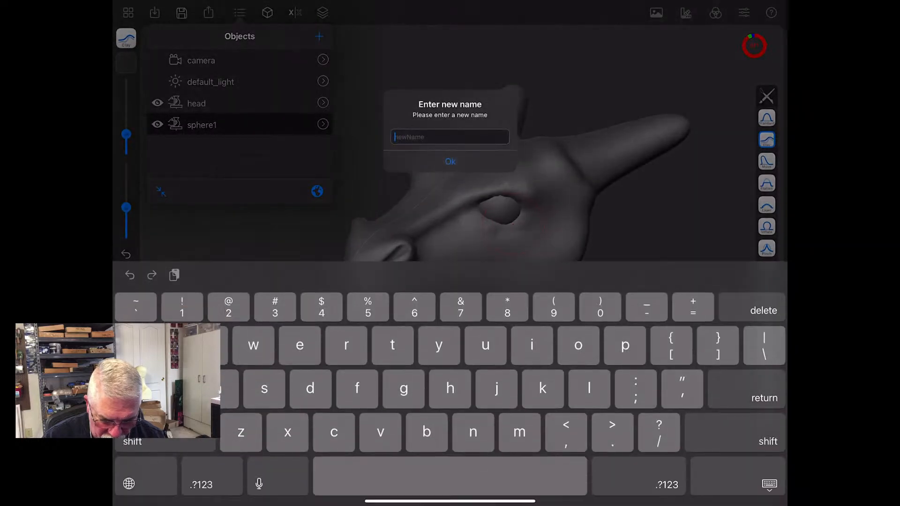
text(eye)
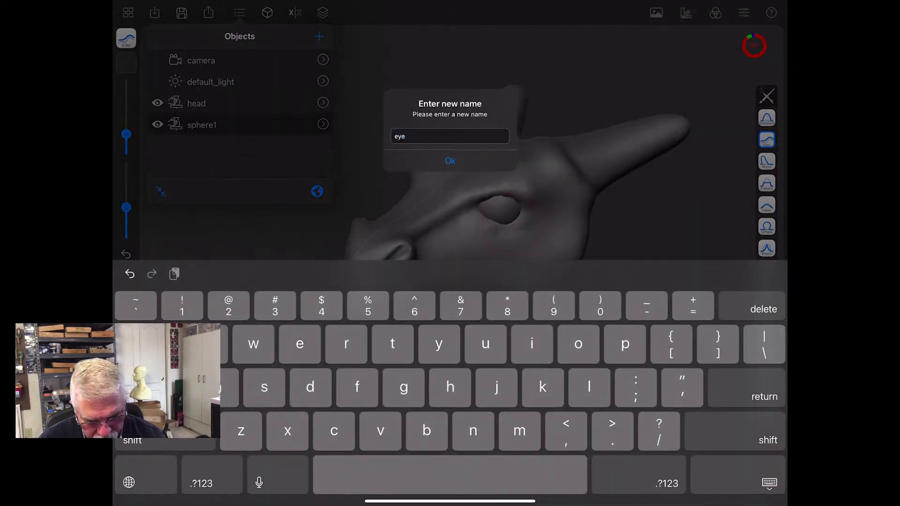
click(450, 160)
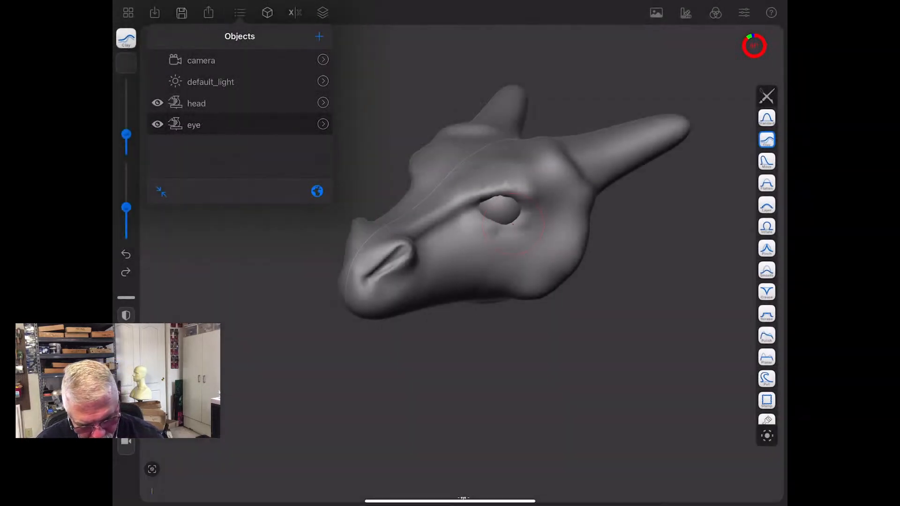
drag(533, 398, 639, 407)
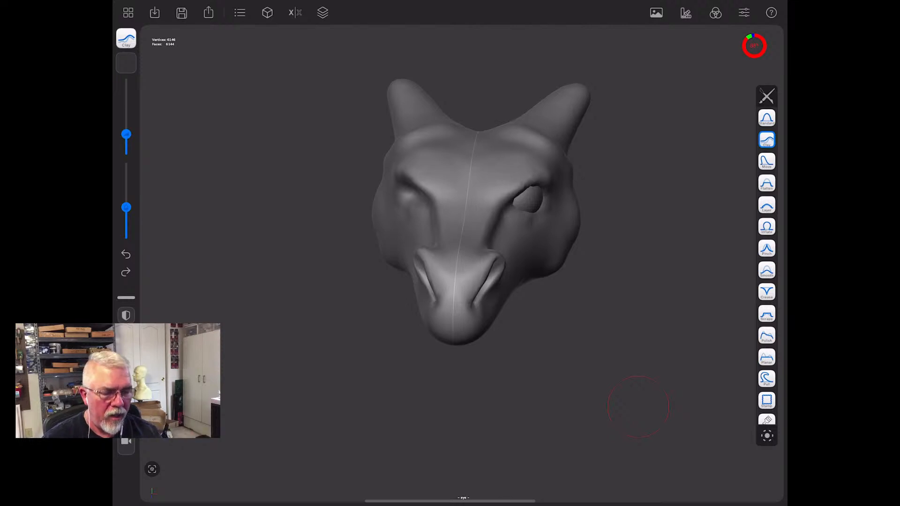
drag(639, 407, 569, 429)
click(480, 296)
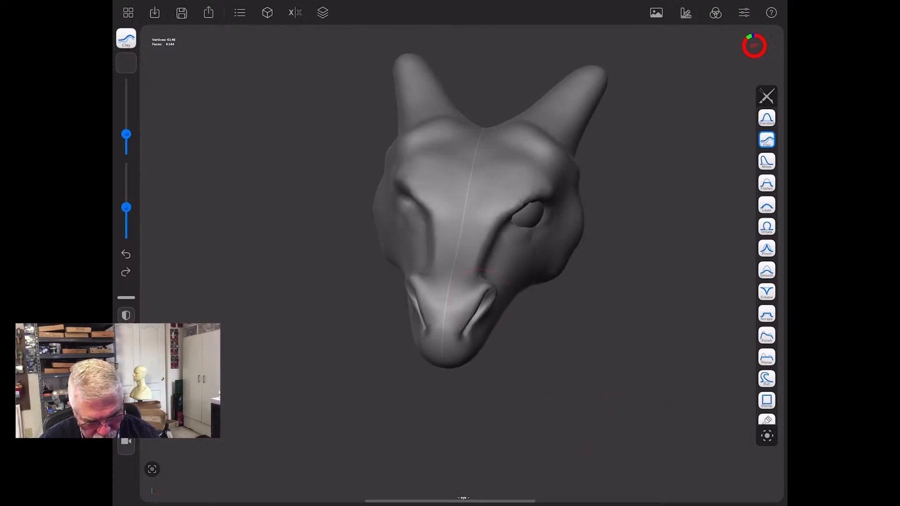
drag(478, 297, 489, 309)
drag(586, 370, 339, 345)
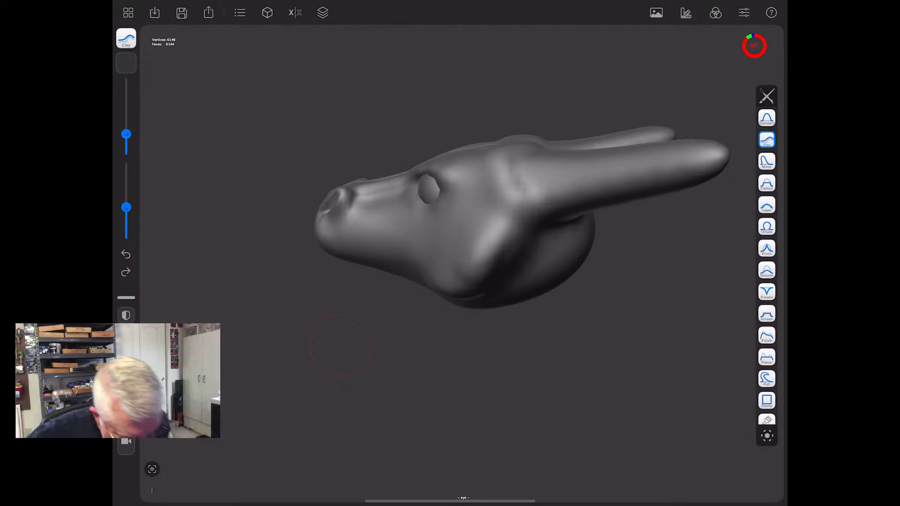
- Switch to the Move brush, reduce its radius to nostril size, and try to nudge the rim of one nostril
click(767, 161)
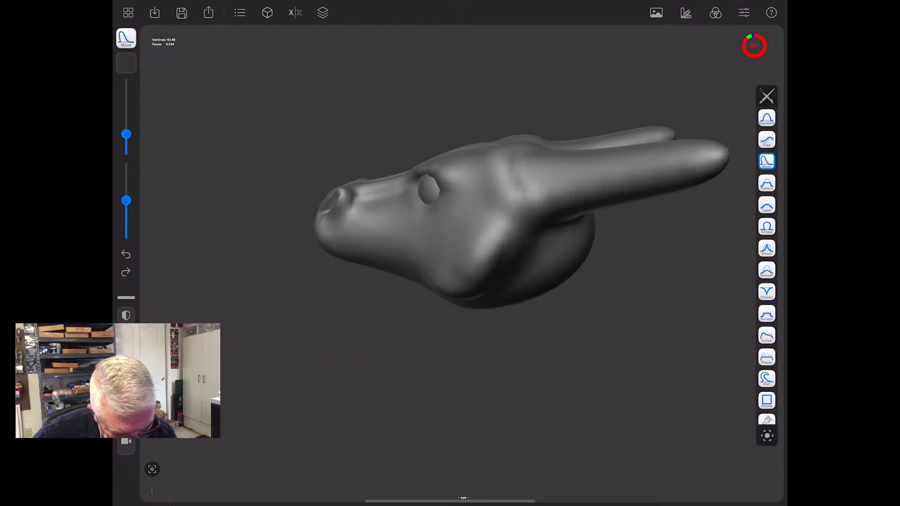
drag(357, 375, 572, 375)
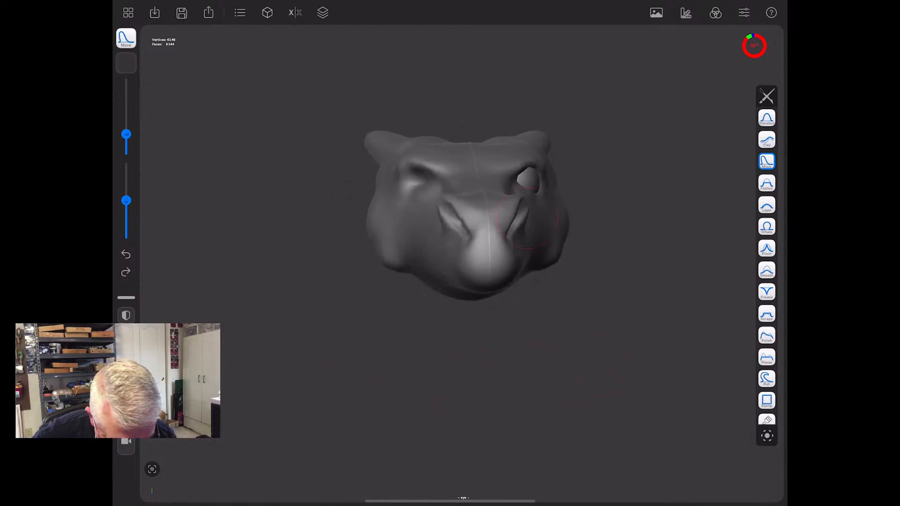
drag(126, 135, 126, 148)
drag(469, 375, 464, 375)
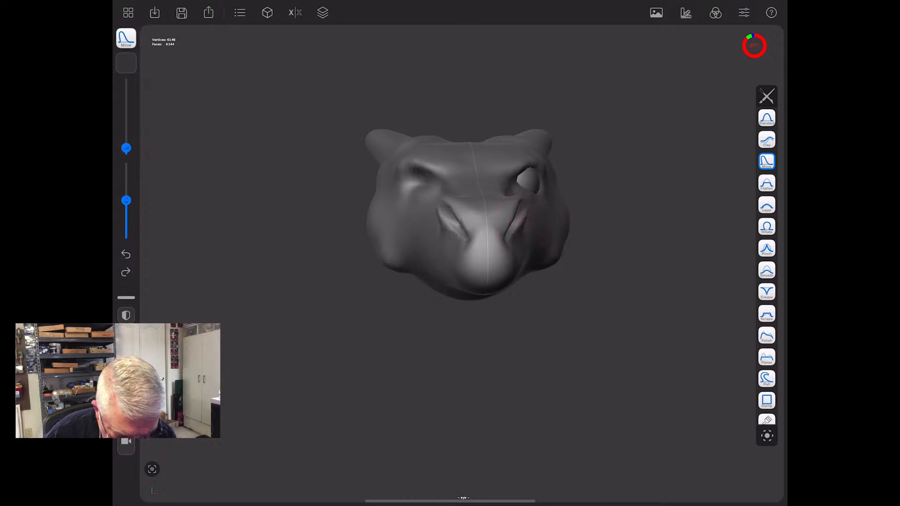
drag(528, 221, 536, 217)
mouse_move(631, 384)
mouse_down()
mouse_move(535, 426)
mouse_move(486, 426)
mouse_up()
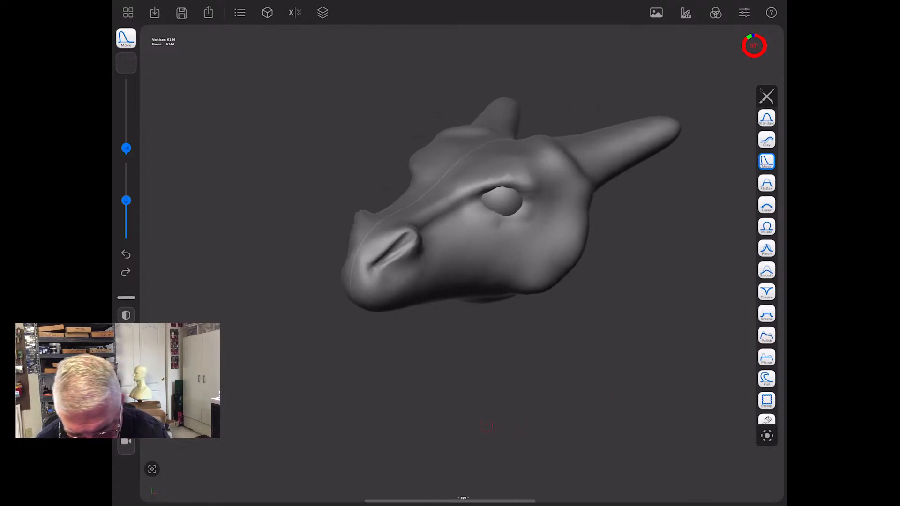
- Make the head the active object, nudge the nostrils' outer rims inward symmetrically with the Move brush, and smooth them
click(240, 13)
click(197, 103)
drag(438, 399, 527, 389)
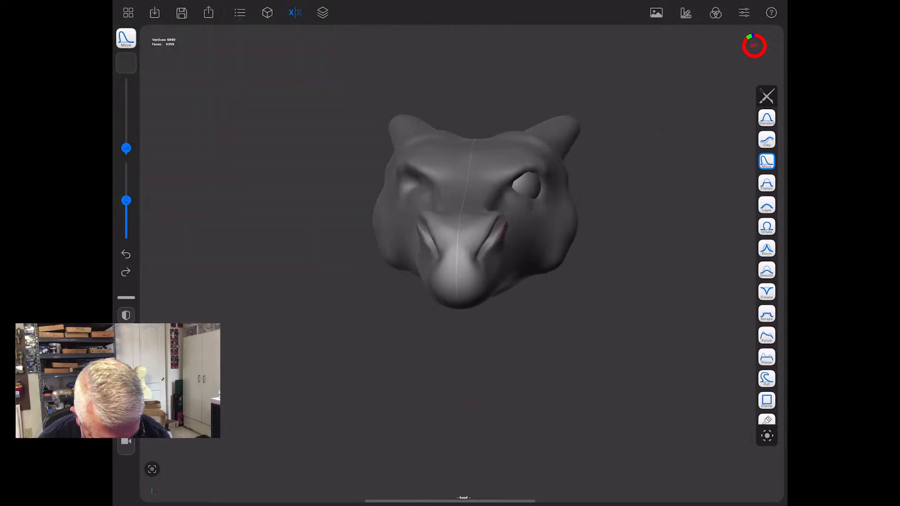
drag(603, 368, 605, 424)
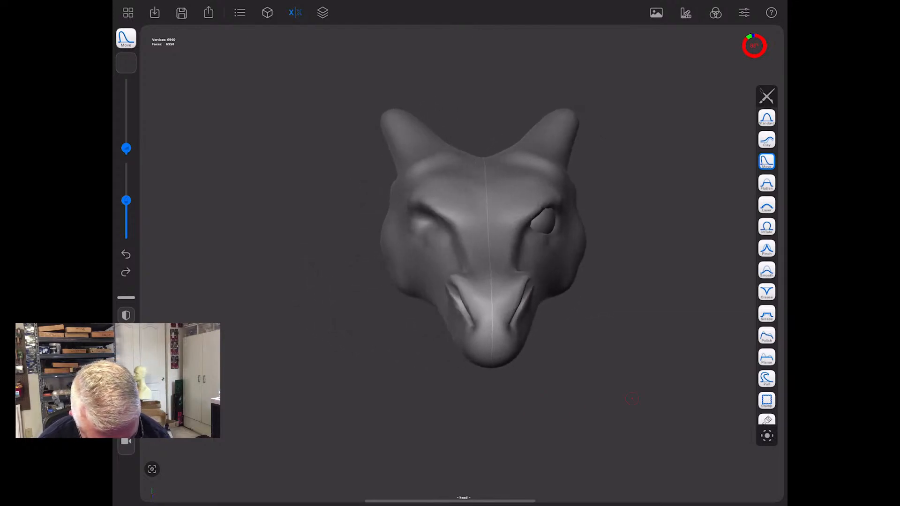
drag(448, 284, 458, 298)
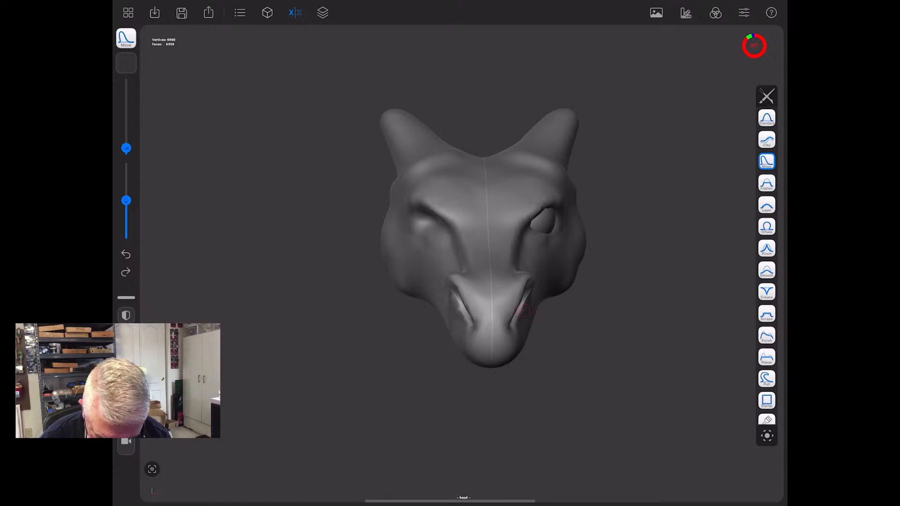
key(shift)
shift+drag(525, 309, 529, 299)
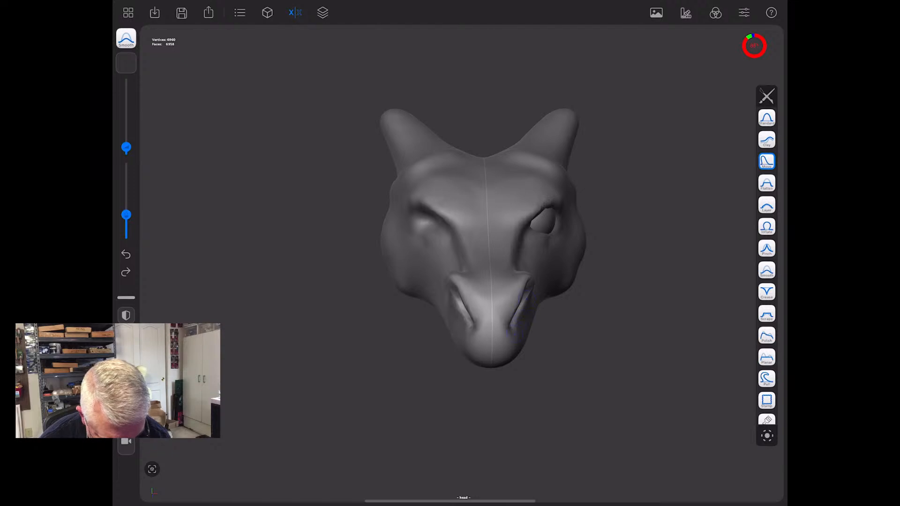
- Build up an upper eyelid ridge over the eyeball with the Clay brush, extending it past the outer corner of the eye
drag(633, 404, 565, 407)
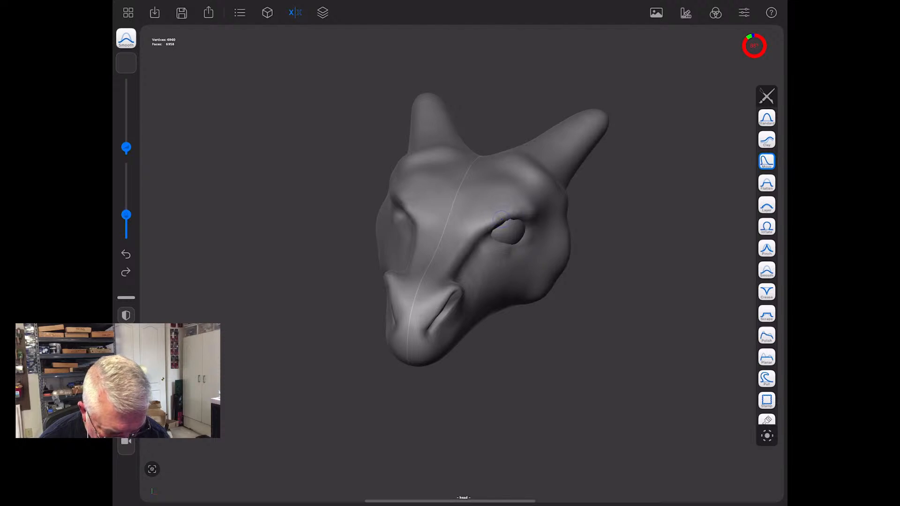
drag(571, 434, 547, 371)
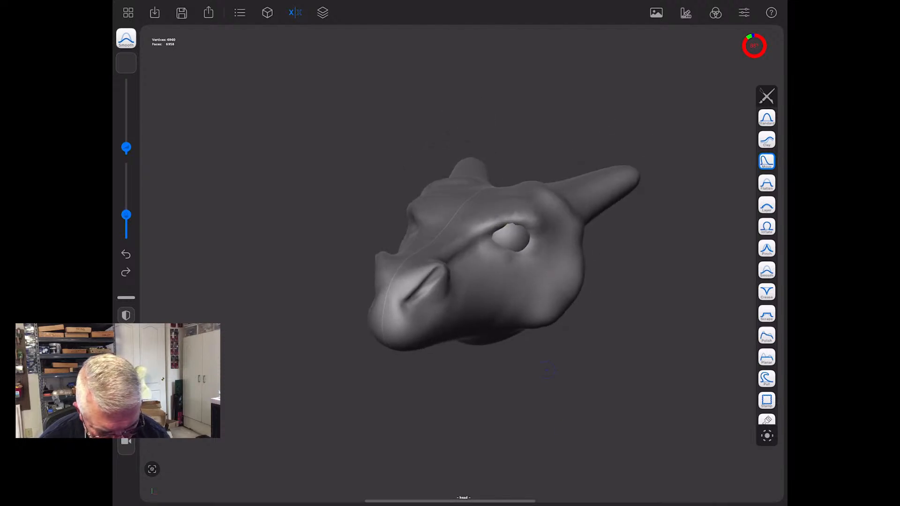
click(767, 140)
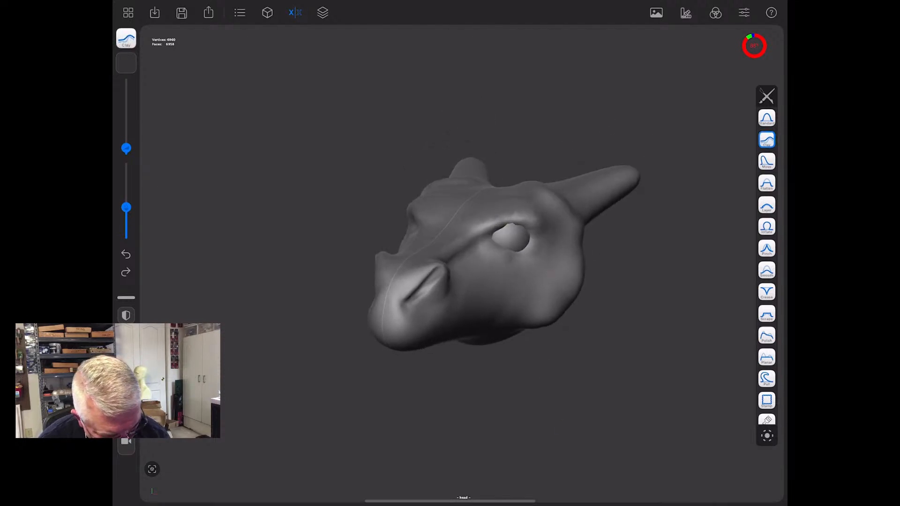
mouse_move(515, 219)
mouse_down()
mouse_move(503, 225)
mouse_move(526, 222)
mouse_move(480, 233)
mouse_move(532, 219)
mouse_move(487, 226)
mouse_move(542, 229)
mouse_up()
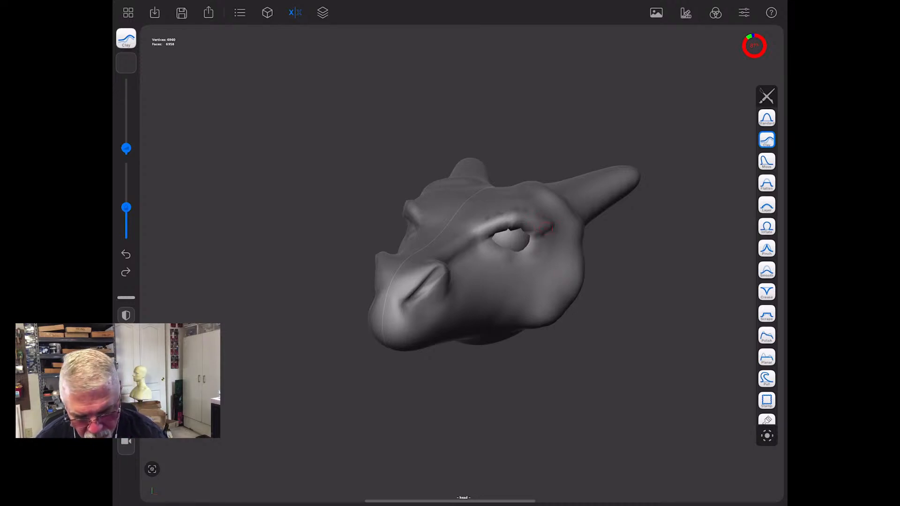
- Remesh the head, raising the remeshing resolution to 132 for a denser mesh
click(267, 13)
click(267, 276)
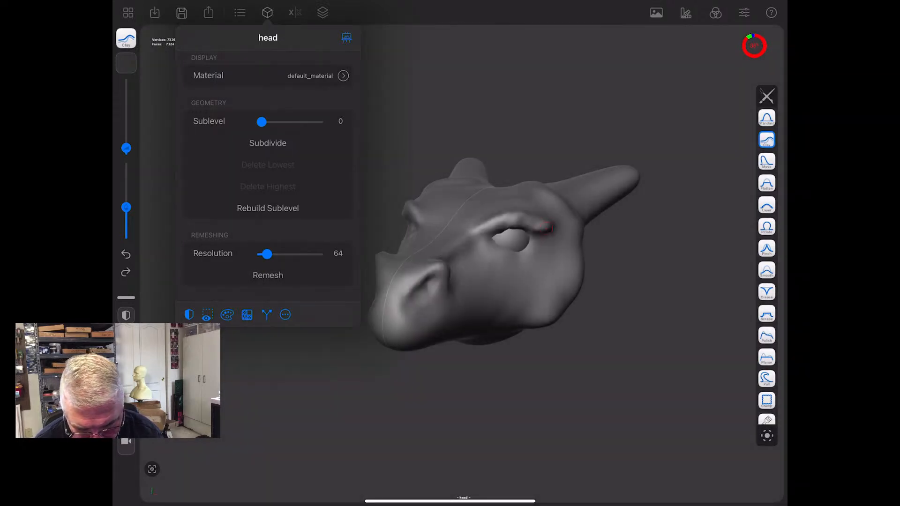
click(267, 275)
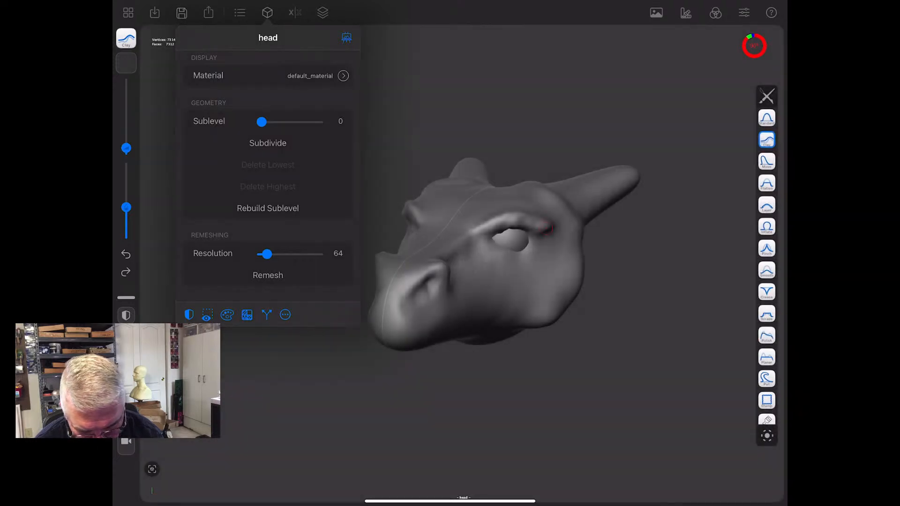
drag(267, 254, 275, 254)
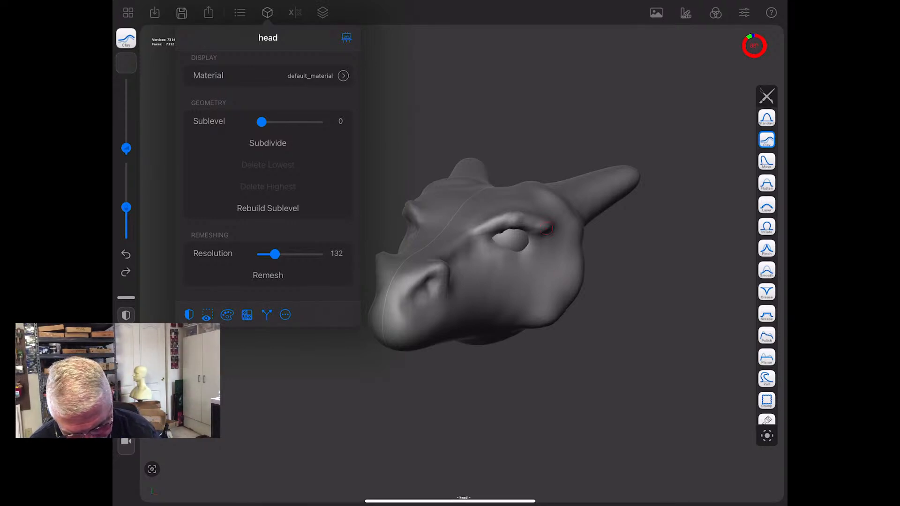
click(267, 275)
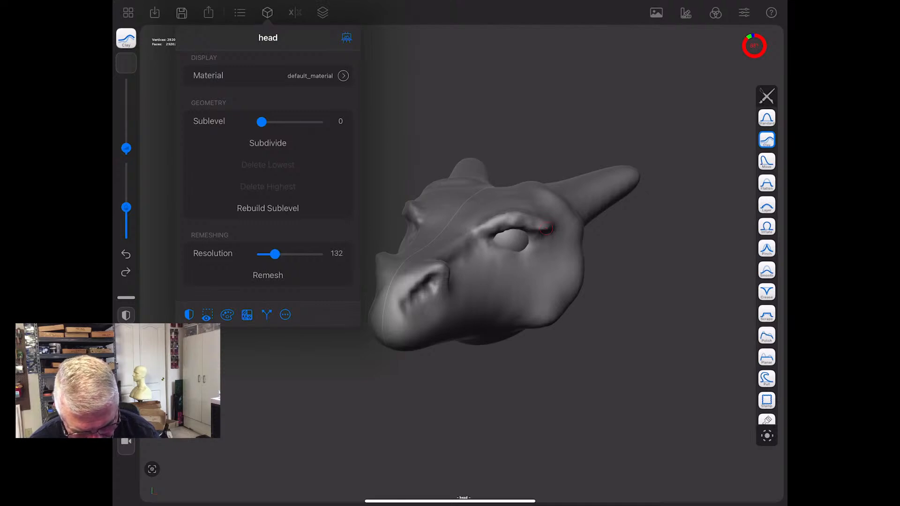
- Smooth the upper eyelid ridge above the eyeball on the remeshed head
click(546, 229)
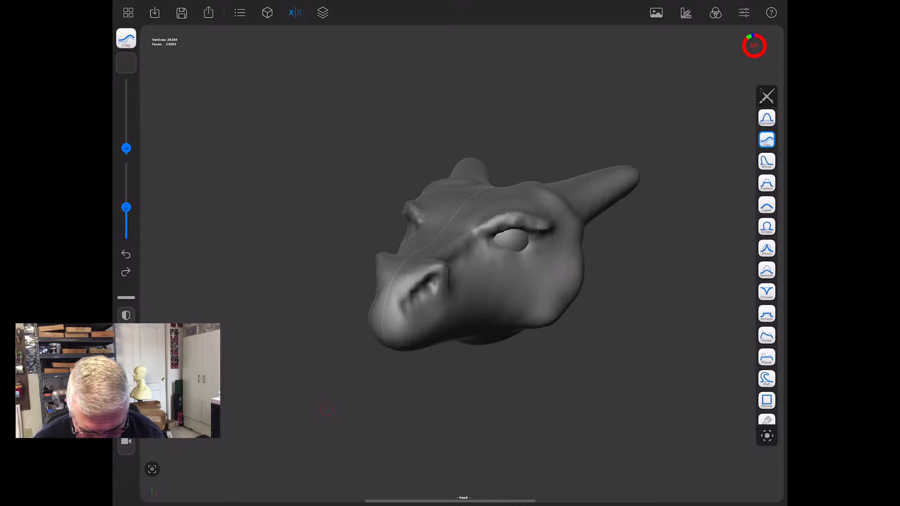
key(shift)
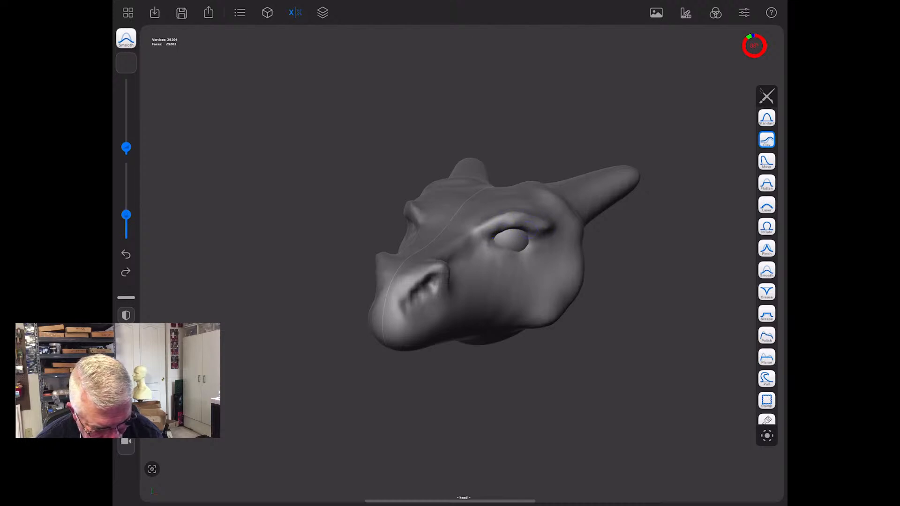
mouse_move(605, 345)
mouse_down()
mouse_move(575, 382)
mouse_move(576, 401)
mouse_move(609, 435)
mouse_up()
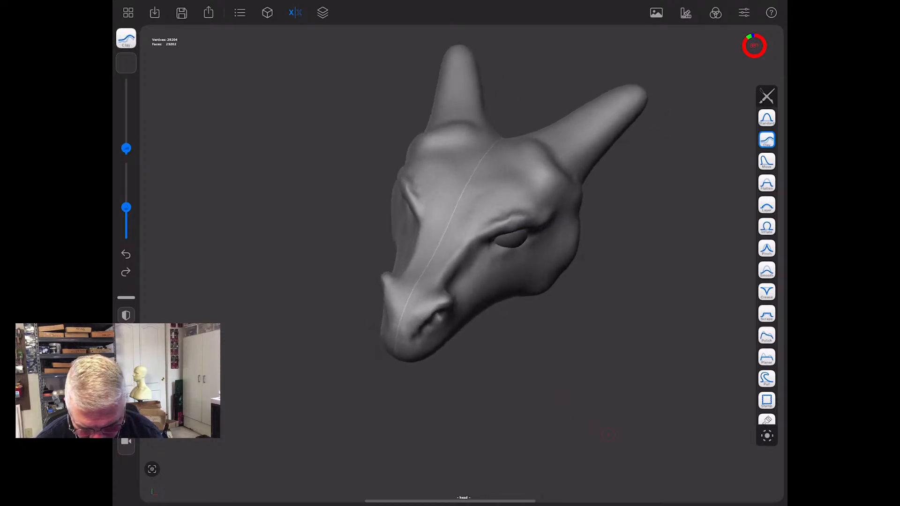
- Carve a wavy mouth line from the snout tip back to the cheek with the Crease brush at increased intensity
mouse_move(511, 218)
mouse_down()
mouse_move(495, 221)
mouse_move(510, 213)
mouse_up()
mouse_move(544, 436)
mouse_down()
mouse_move(506, 353)
mouse_move(507, 384)
mouse_up()
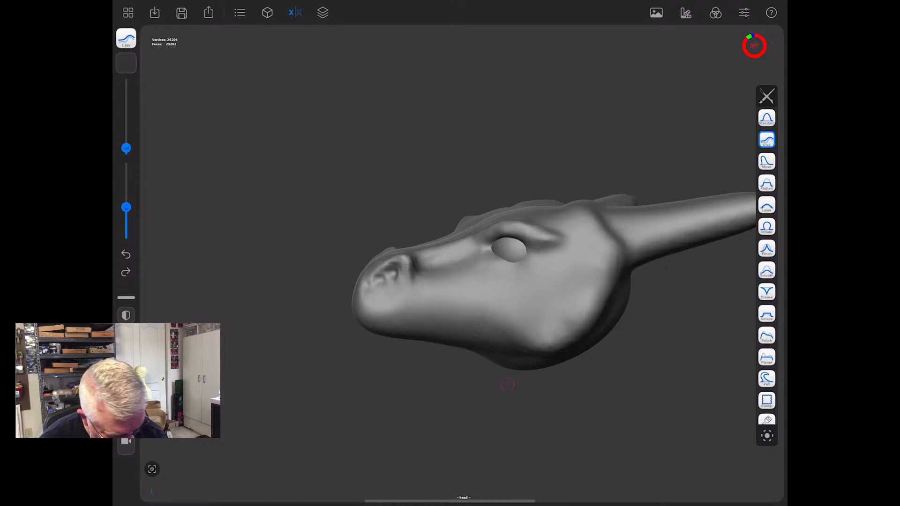
click(768, 292)
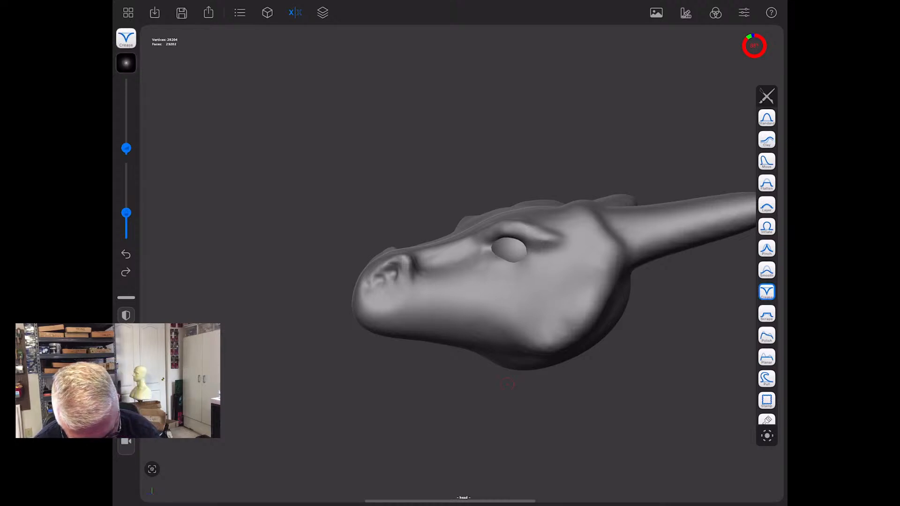
drag(507, 385, 443, 395)
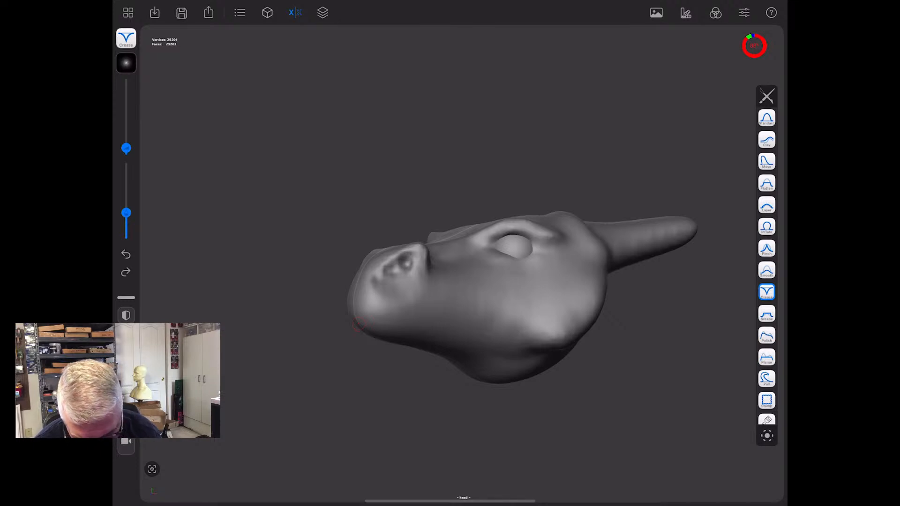
drag(126, 210, 126, 204)
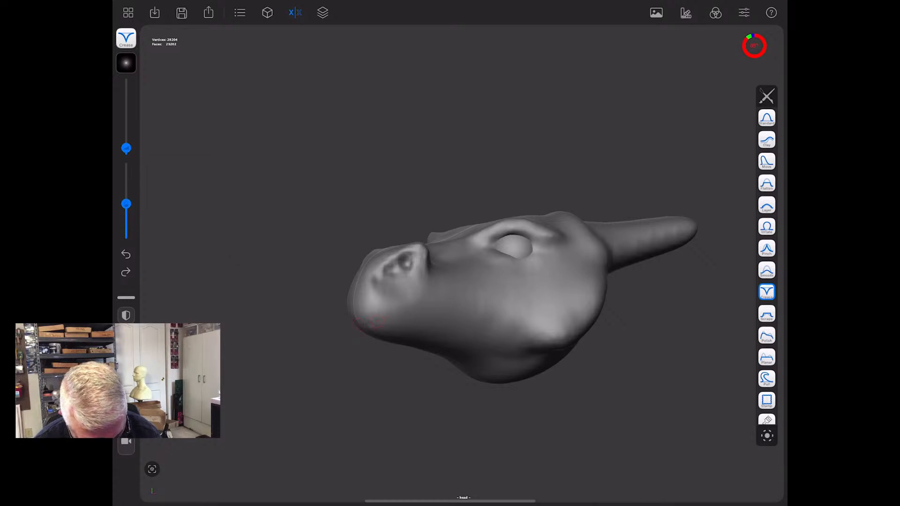
mouse_move(401, 320)
mouse_down()
mouse_move(498, 326)
mouse_move(519, 311)
mouse_up()
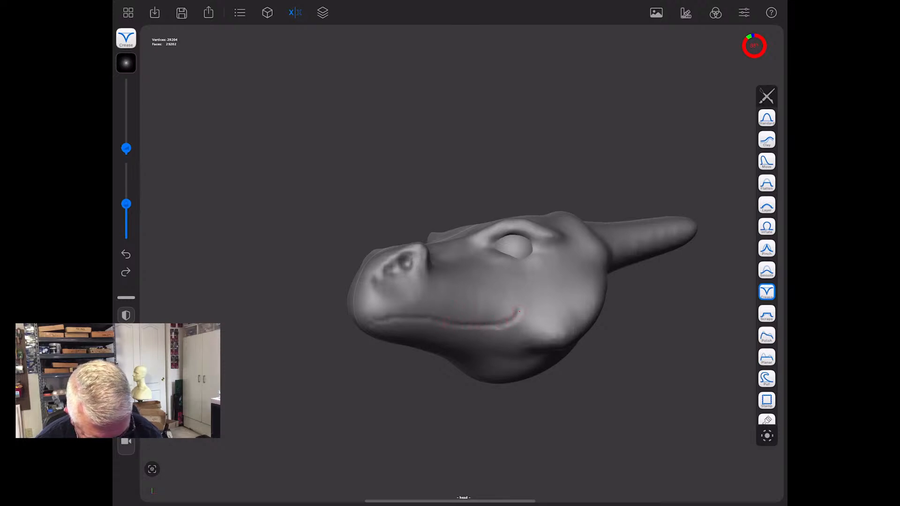
click(126, 254)
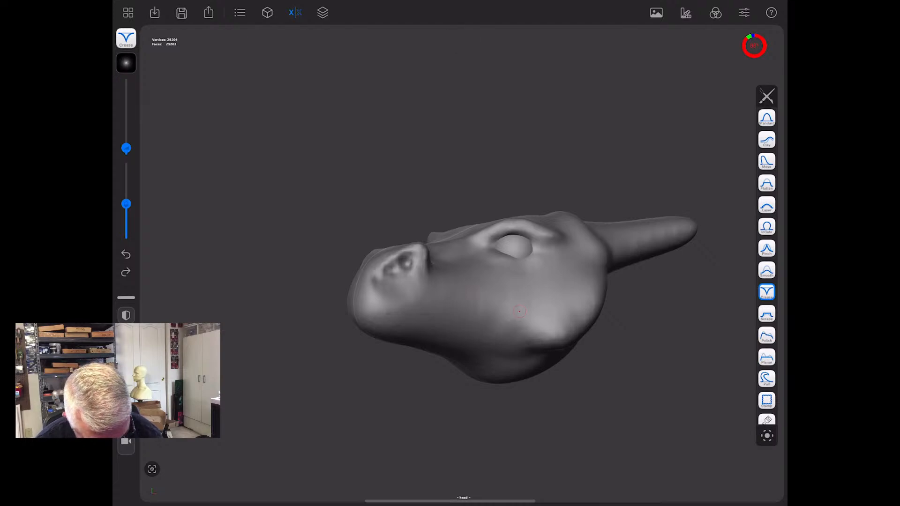
drag(515, 310, 460, 321)
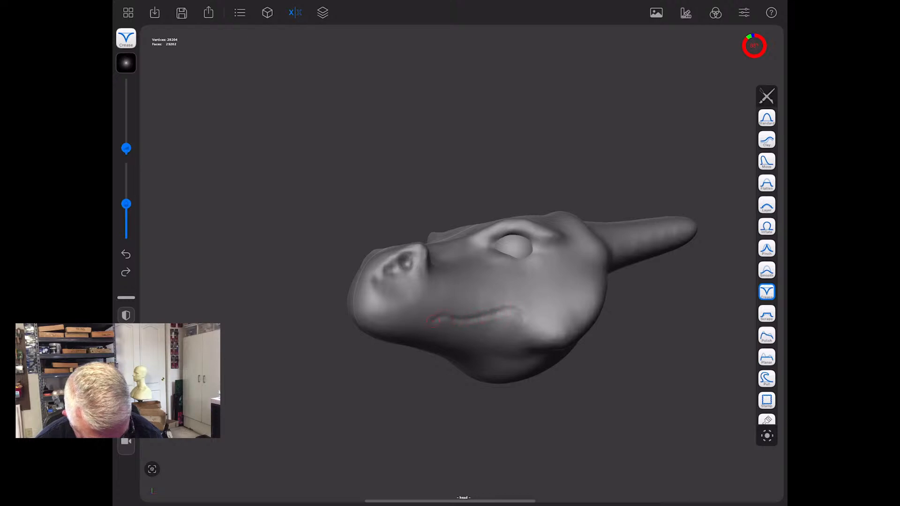
mouse_move(397, 322)
mouse_down()
mouse_move(368, 314)
mouse_move(356, 323)
mouse_up()
drag(507, 455, 463, 463)
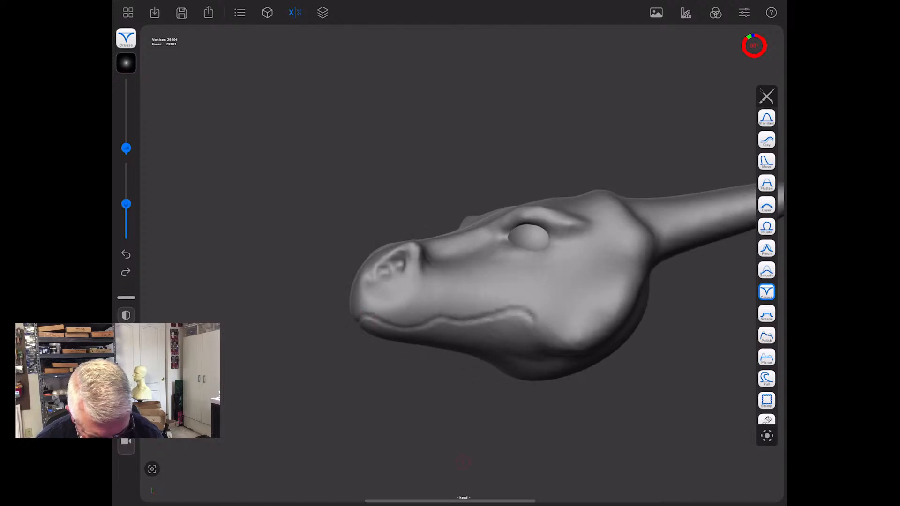
- Deepen the mouth line along its whole length and add a short curved crease behind the corner of the mouth
mouse_move(367, 319)
mouse_down()
mouse_move(413, 331)
mouse_move(516, 307)
mouse_move(533, 320)
mouse_up()
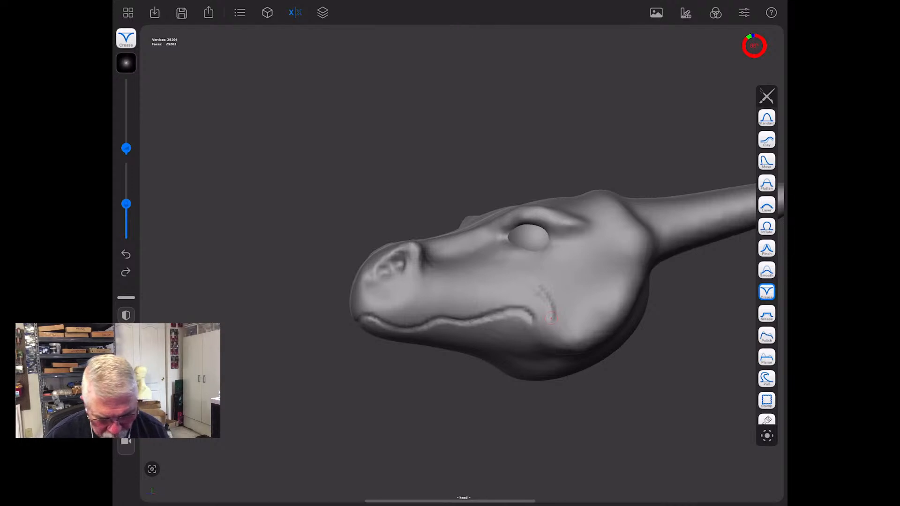
drag(370, 422, 414, 445)
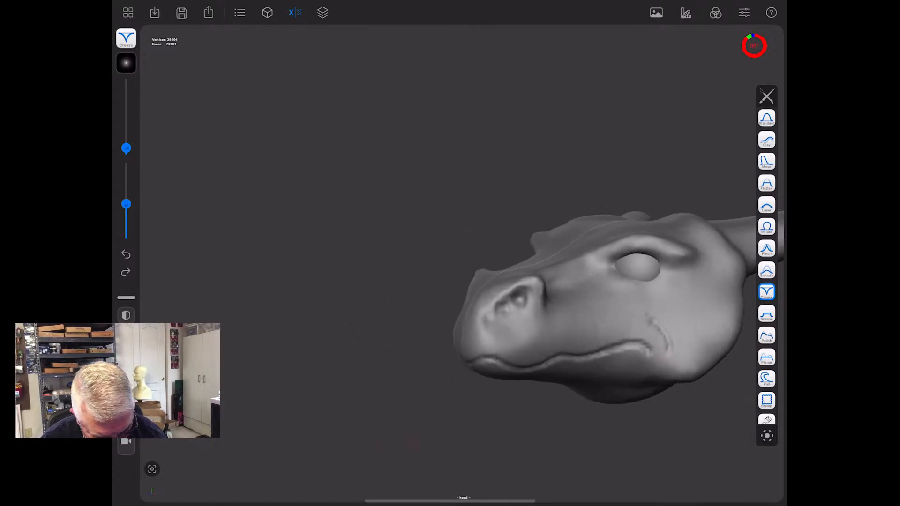
drag(413, 445, 331, 368)
scroll(331, 368, up, 5)
drag(268, 326, 496, 439)
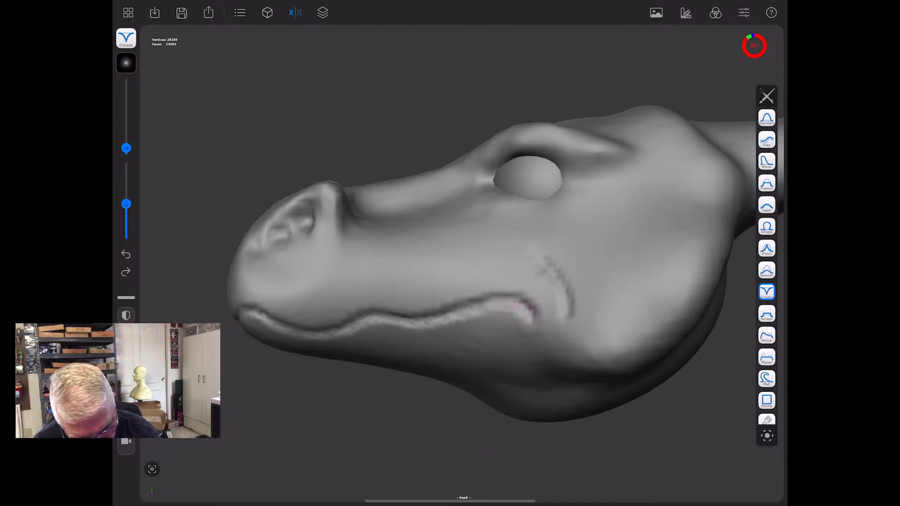
mouse_move(441, 320)
mouse_down()
mouse_move(368, 321)
mouse_move(319, 335)
mouse_move(242, 311)
mouse_up()
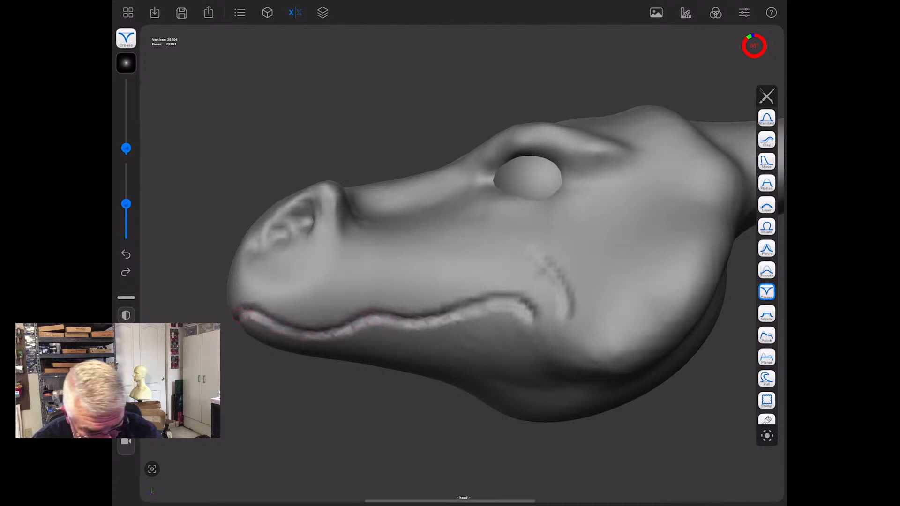
- Carve the nostrils deeper with the Crease brush, and smooth both the nostrils and the cheek crease behind the mouth
drag(375, 436, 469, 445)
click(152, 469)
drag(454, 382, 506, 442)
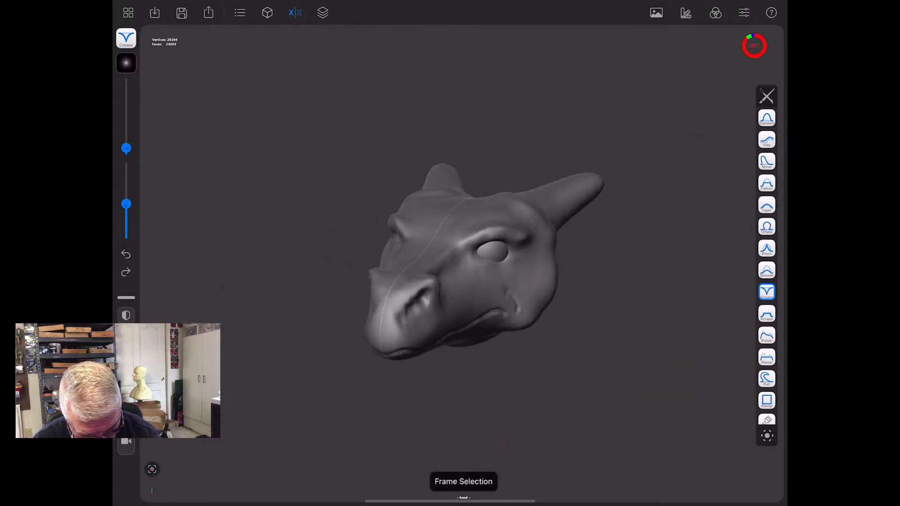
drag(424, 299, 407, 319)
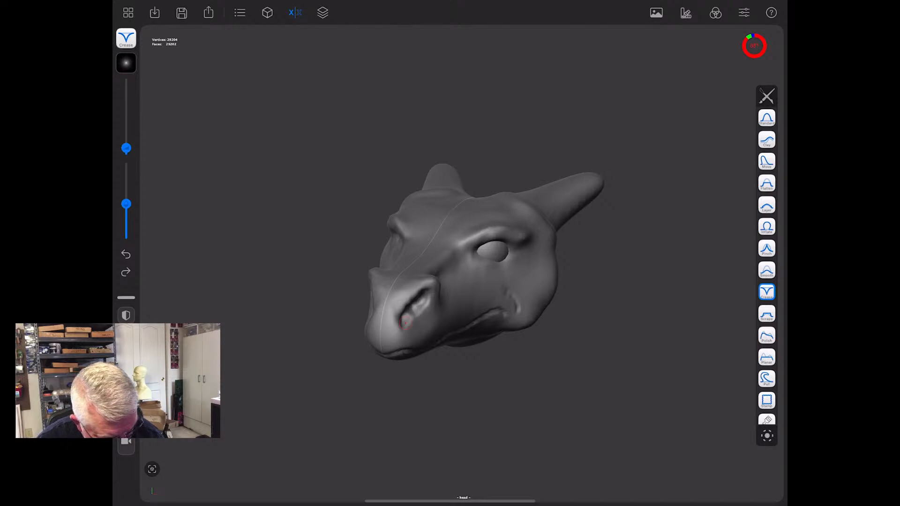
click(767, 271)
mouse_move(424, 303)
mouse_down()
mouse_move(407, 316)
mouse_move(424, 299)
mouse_move(422, 318)
mouse_move(404, 321)
mouse_up()
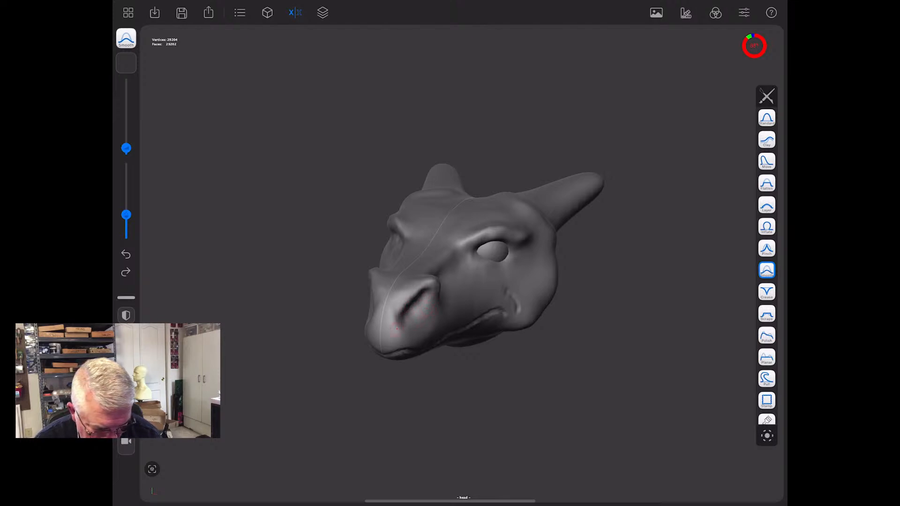
drag(525, 408, 558, 412)
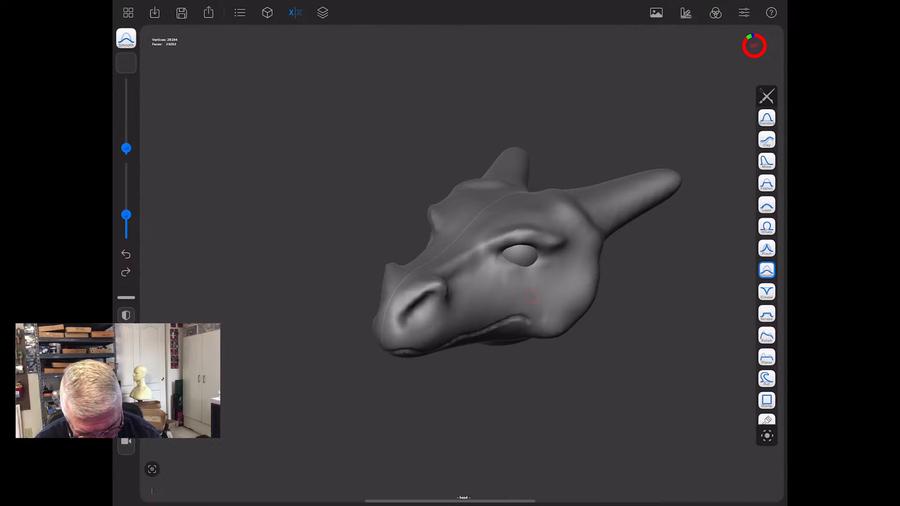
- Build up the upper lip along the mouth line and around the mouth corner with the Clay brush
click(768, 140)
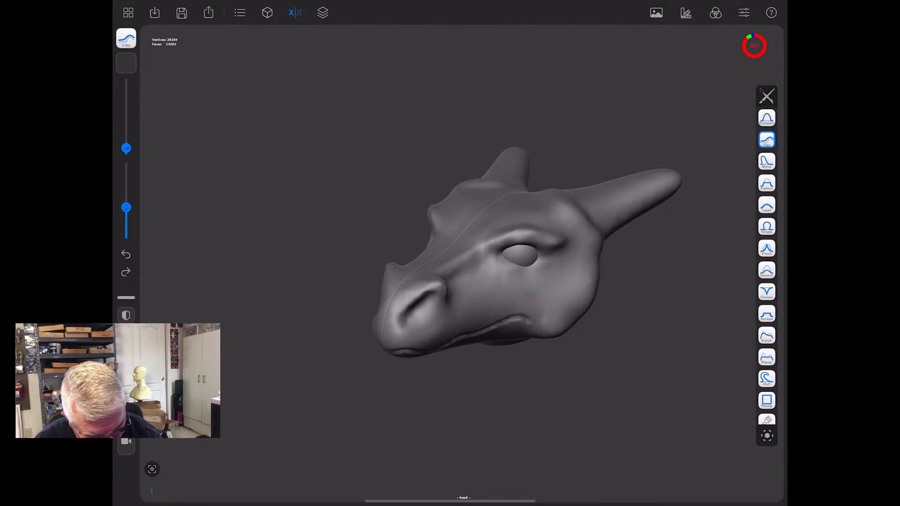
mouse_move(534, 310)
mouse_down()
mouse_move(512, 307)
mouse_move(487, 322)
mouse_up()
drag(522, 448, 523, 388)
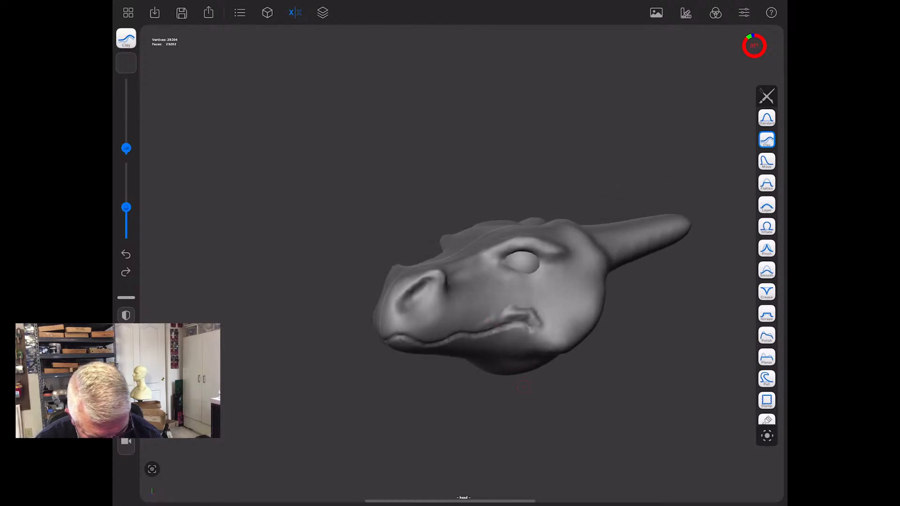
mouse_move(382, 335)
mouse_down()
mouse_move(426, 338)
mouse_move(529, 309)
mouse_move(540, 324)
mouse_move(551, 312)
mouse_move(534, 301)
mouse_up()
drag(544, 394, 619, 410)
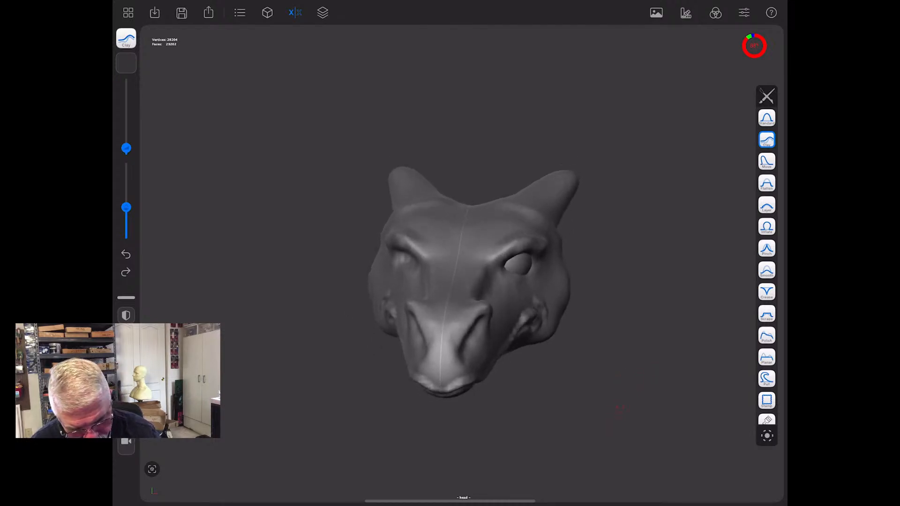
- Make the eye the active object and duplicate it
click(240, 13)
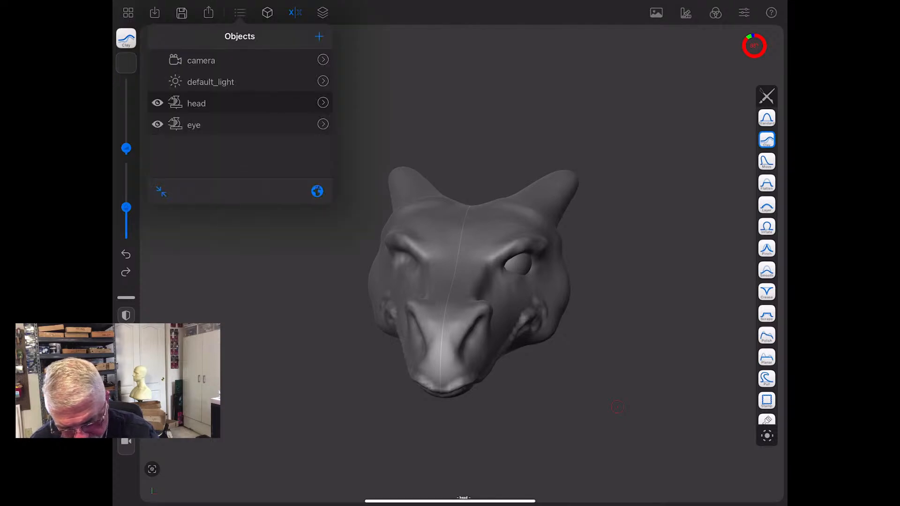
click(194, 124)
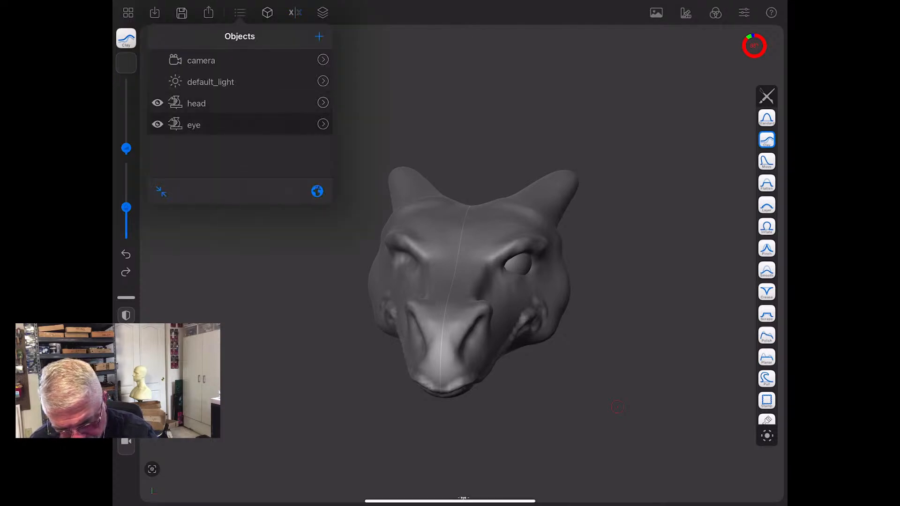
click(194, 125)
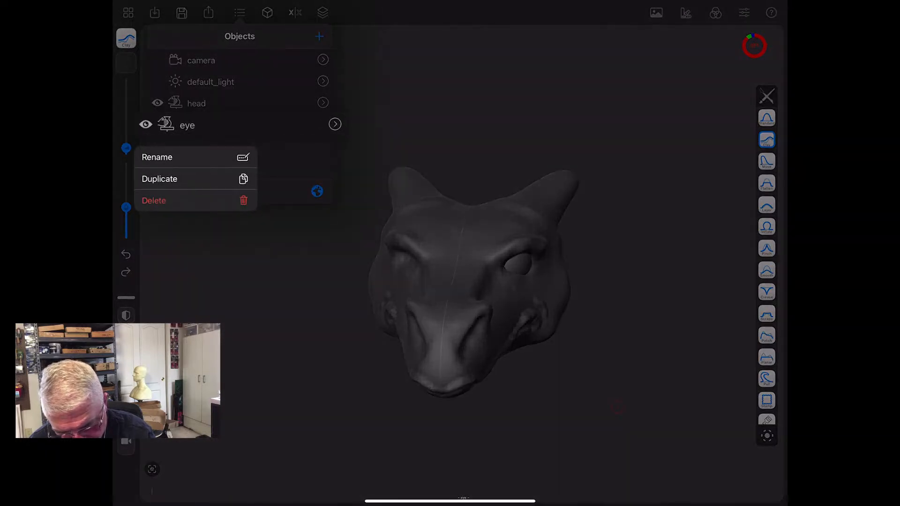
click(159, 179)
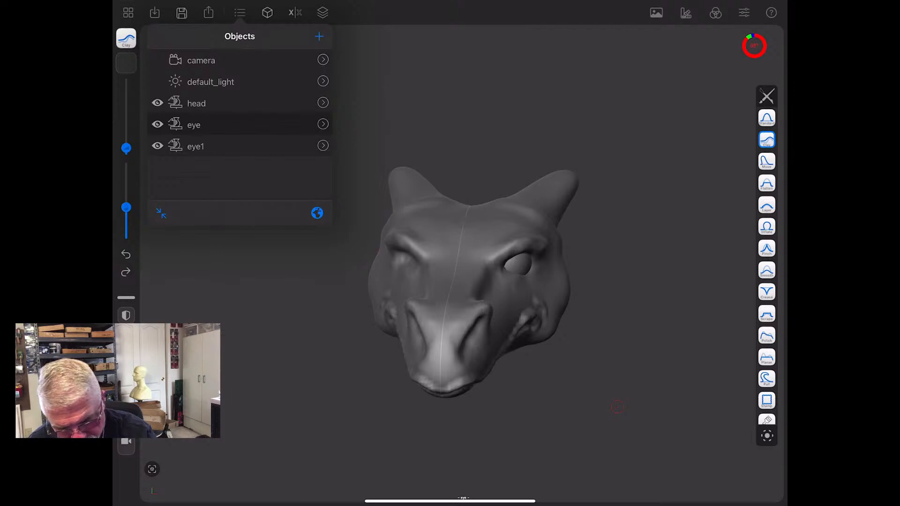
- Mirror the active eye across the X axis into the opposite eye socket
click(295, 13)
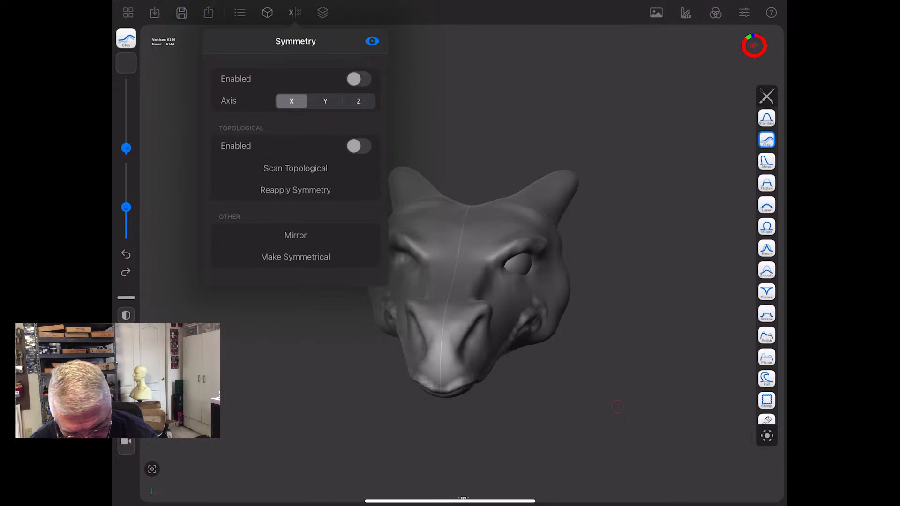
click(295, 235)
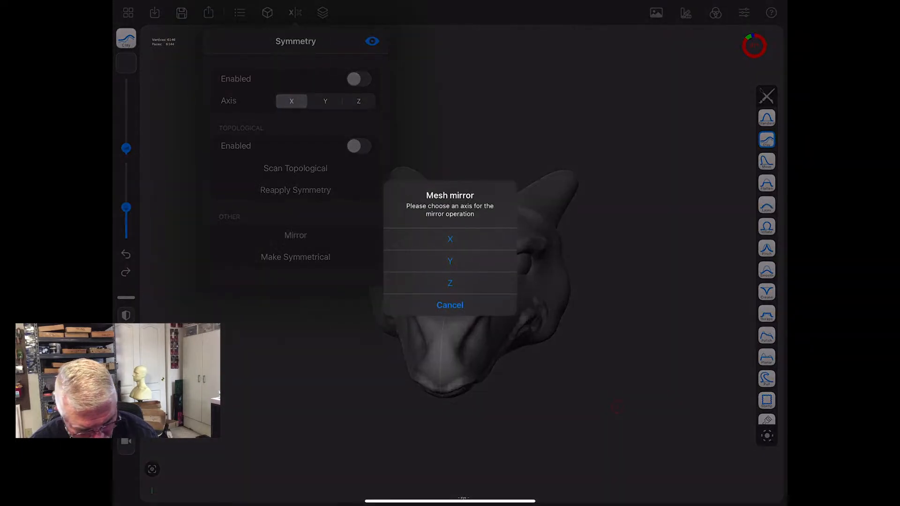
click(450, 239)
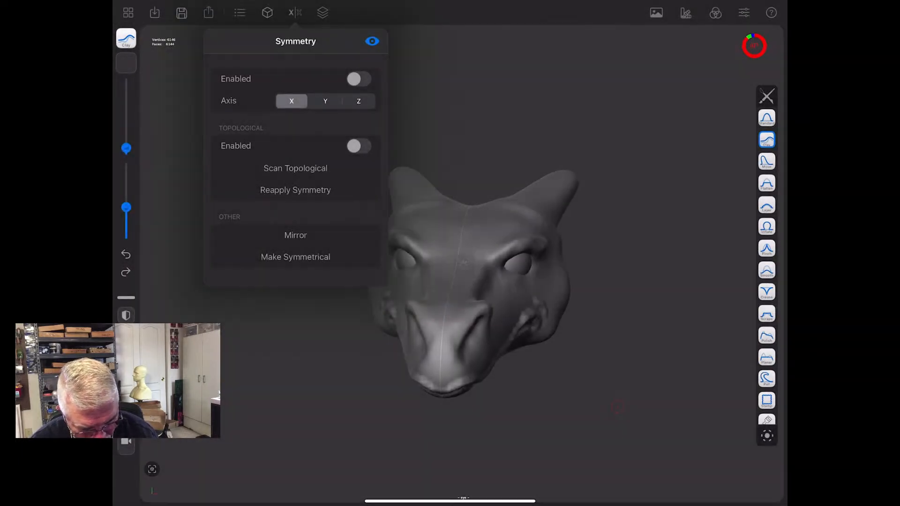
click(617, 407)
mouse_move(342, 432)
mouse_down()
mouse_move(584, 417)
mouse_move(289, 432)
mouse_move(465, 413)
mouse_up()
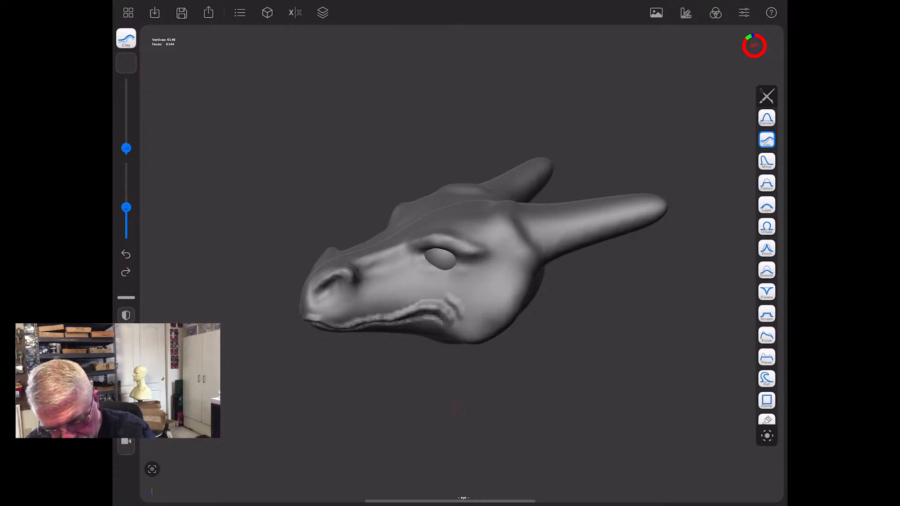
- Save the scene under the name "dragon head 9"
click(128, 12)
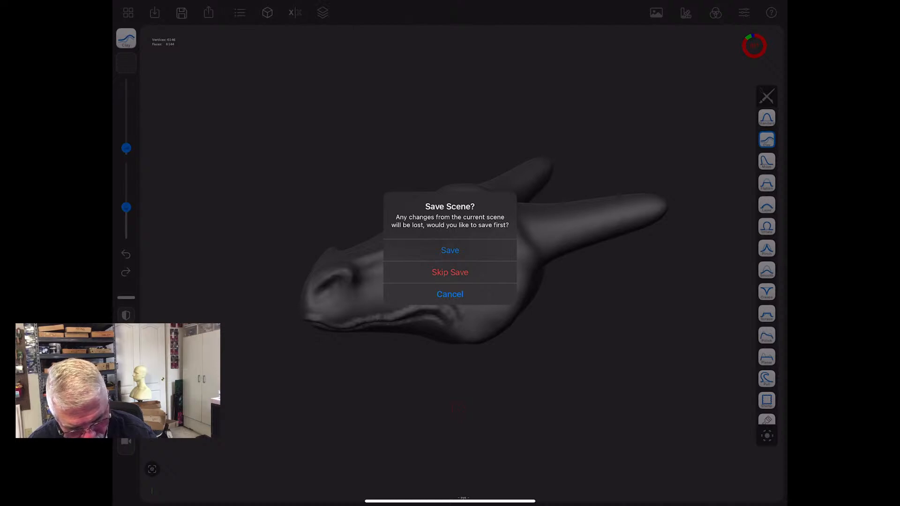
click(450, 250)
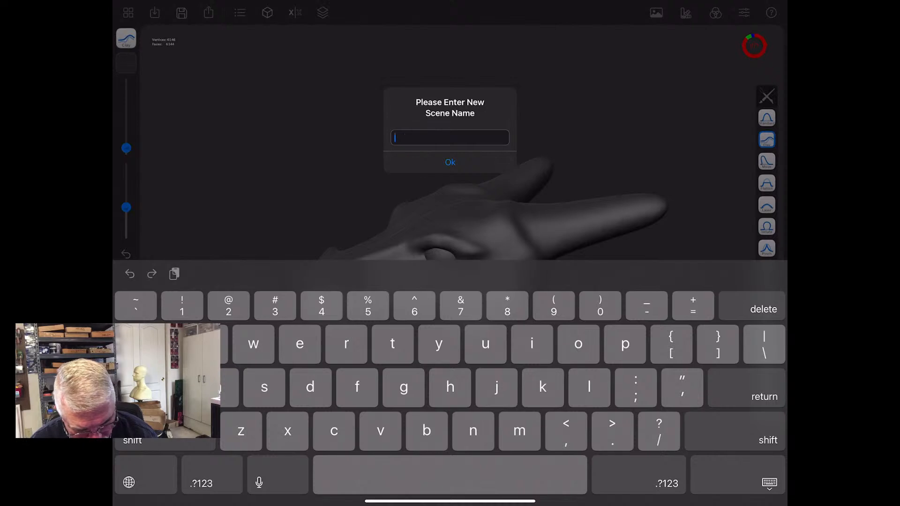
text(dra)
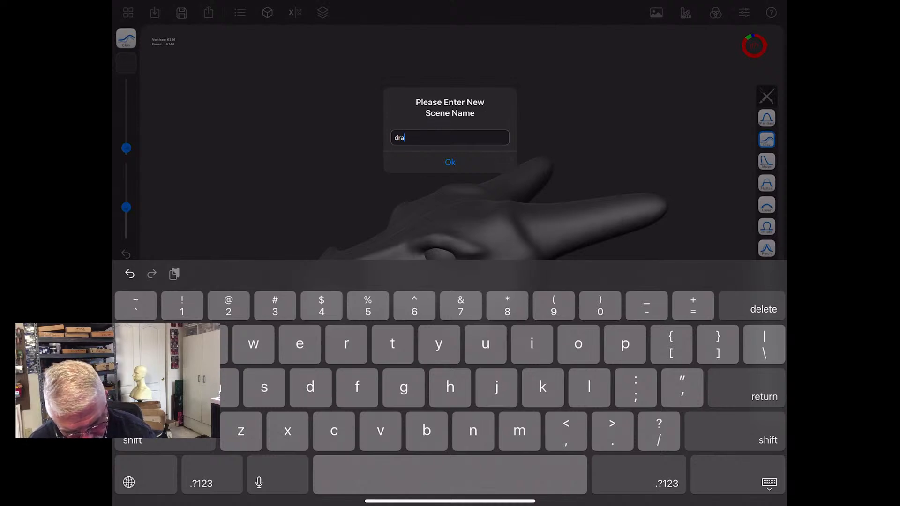
text(gon)
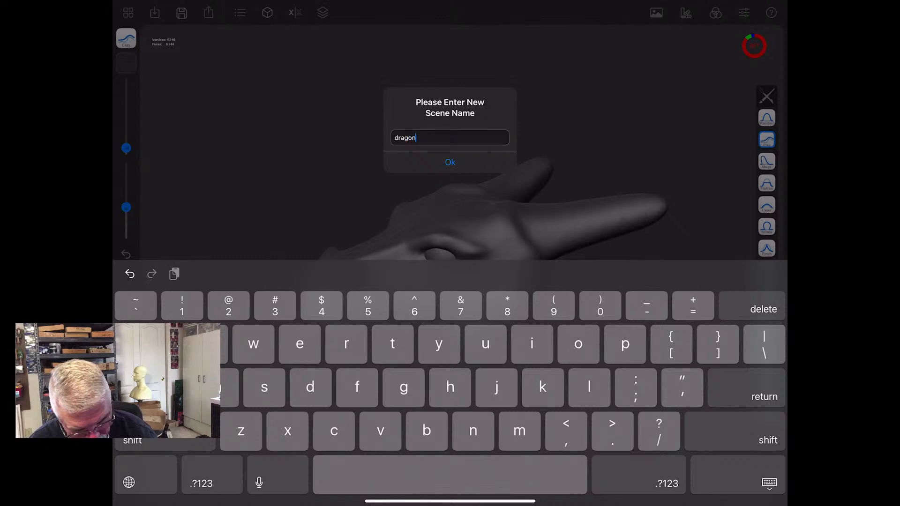
text( h)
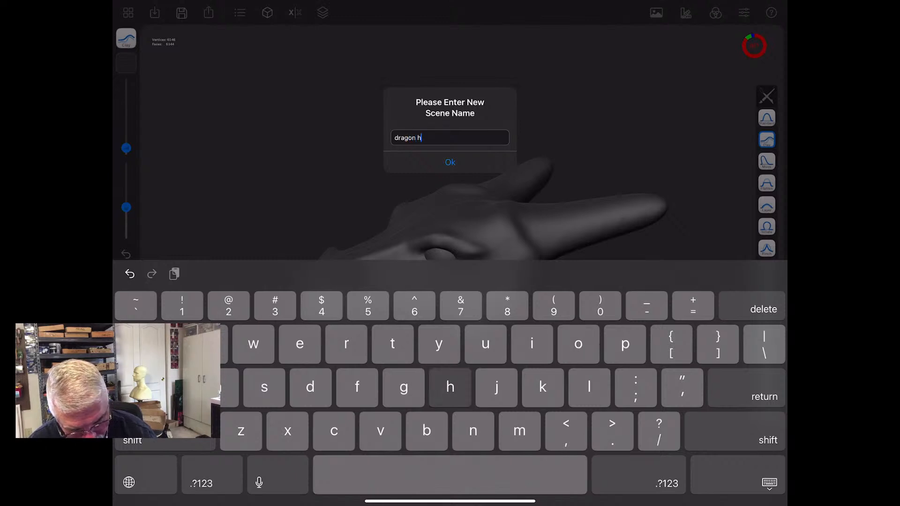
text(ead)
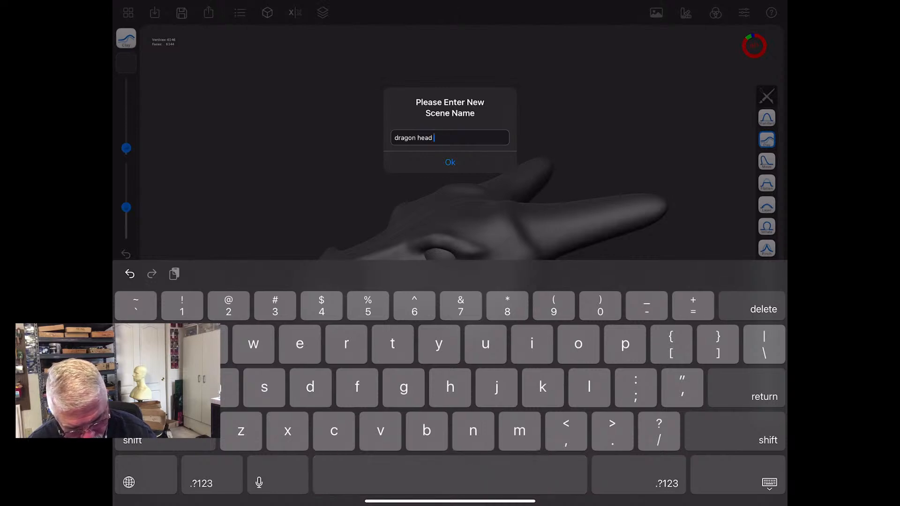
text( 9)
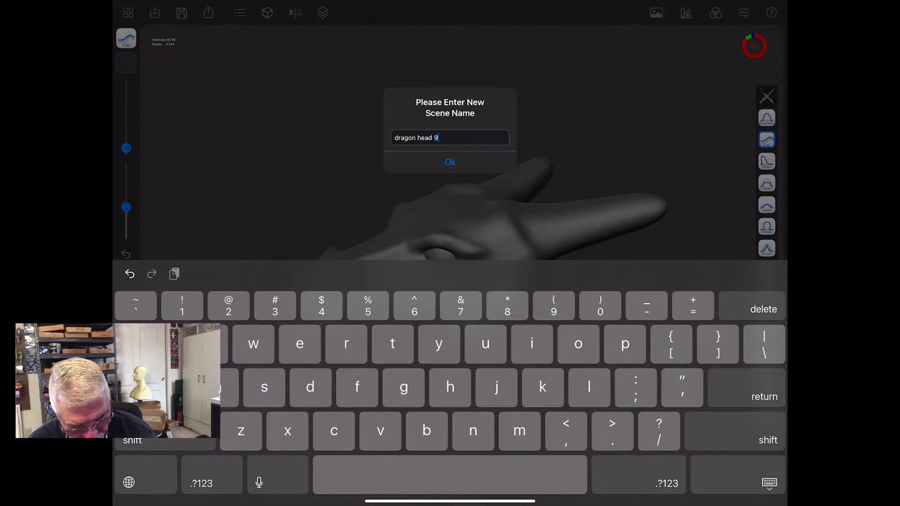
click(450, 162)
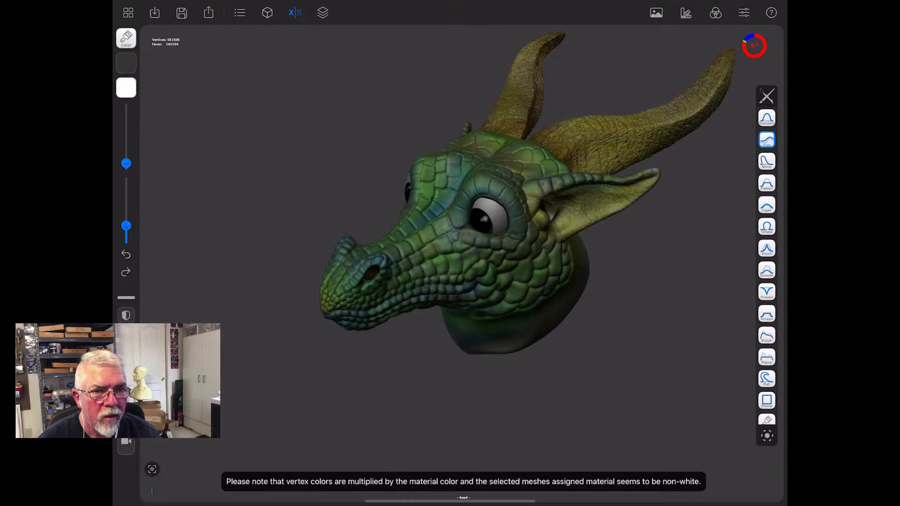
- Stamp a leathery wrinkle texture onto the side of the neck below the scales with the Stamp brush
mouse_move(520, 434)
mouse_down()
mouse_move(540, 401)
mouse_move(617, 394)
mouse_move(668, 425)
mouse_move(665, 446)
mouse_move(434, 415)
mouse_move(525, 416)
mouse_move(492, 415)
mouse_up()
drag(531, 381, 635, 369)
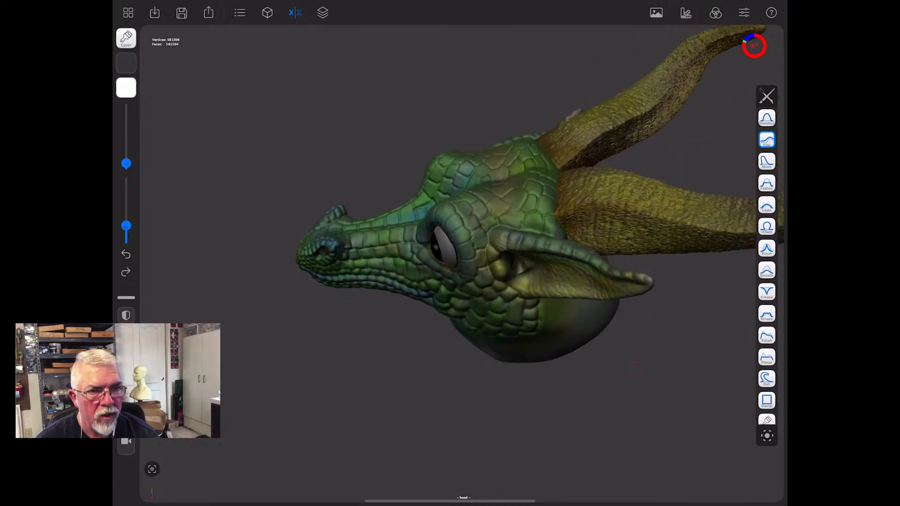
mouse_move(635, 369)
mouse_down()
mouse_move(592, 361)
mouse_move(627, 375)
mouse_up()
click(767, 401)
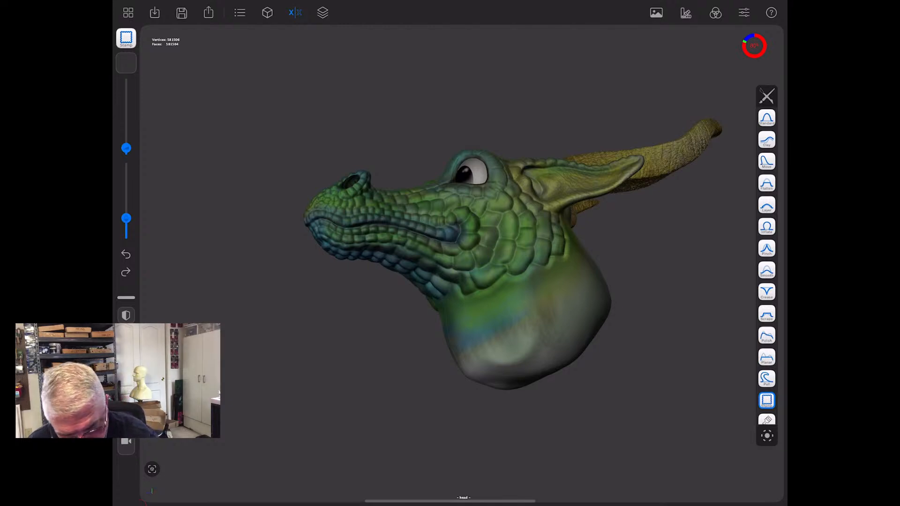
click(126, 63)
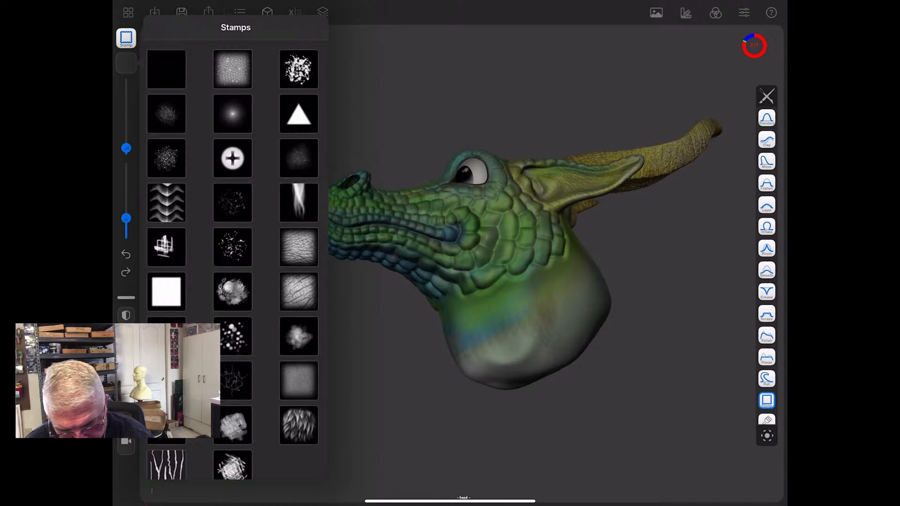
click(299, 292)
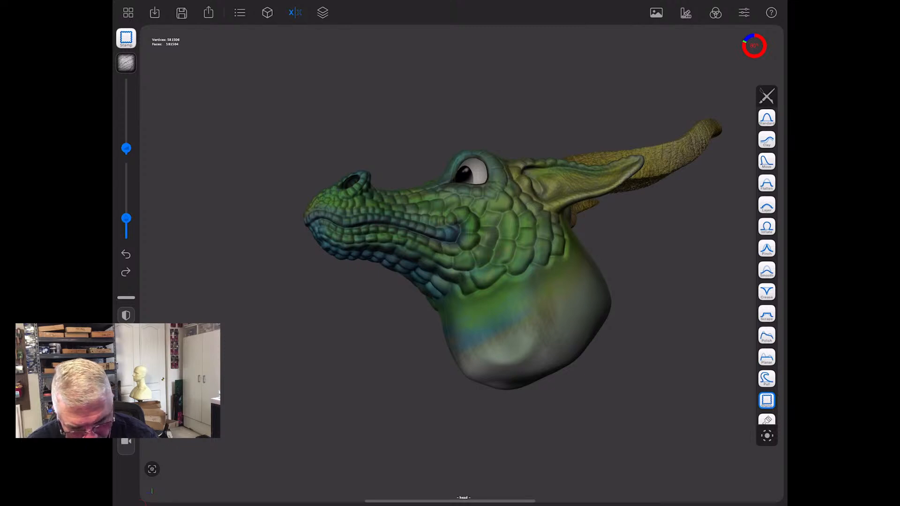
click(240, 13)
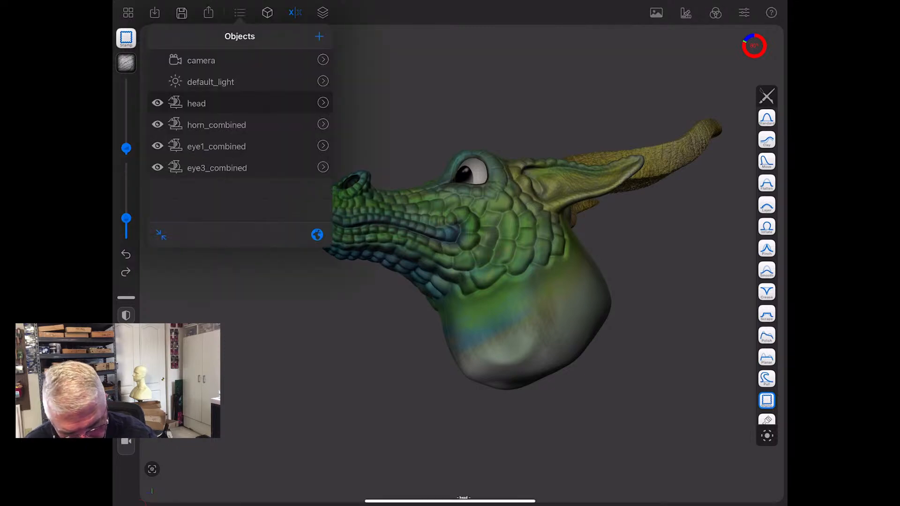
click(276, 355)
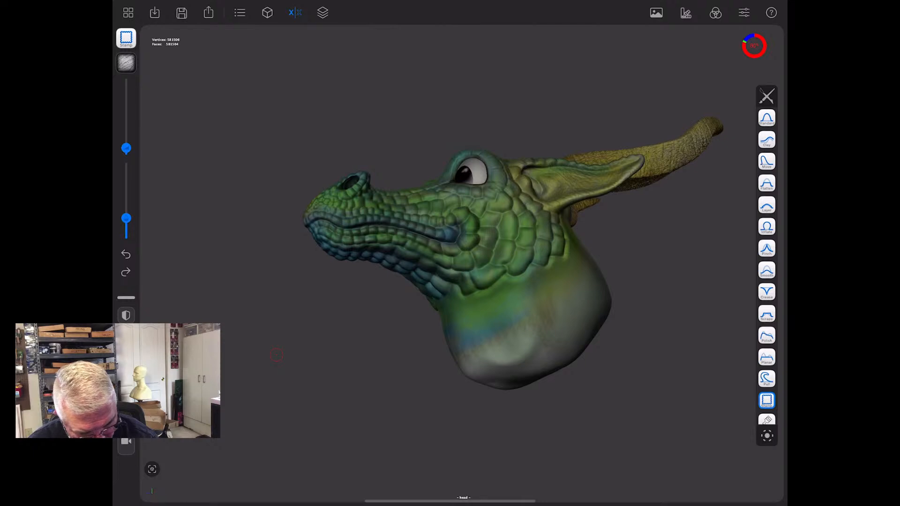
drag(565, 293, 577, 329)
drag(522, 308, 605, 323)
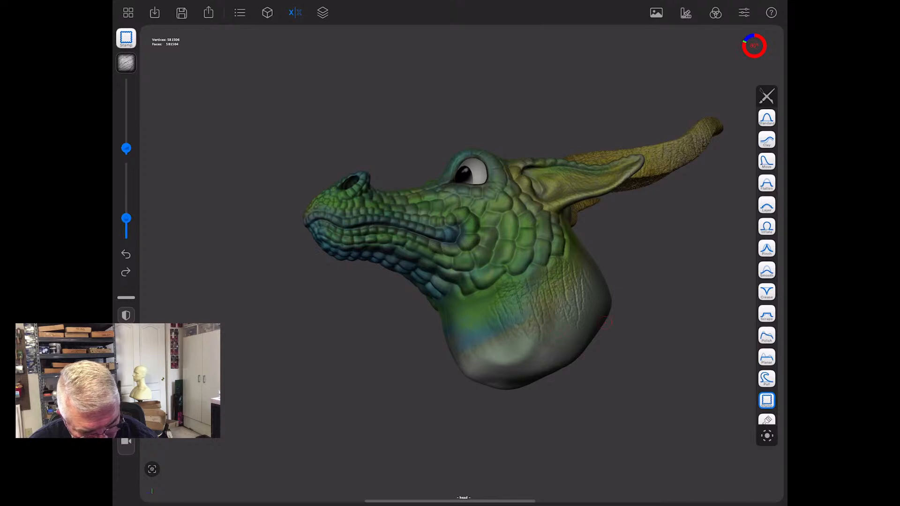
- Extend the wrinkle stamp over the rest of the neck, including the throat, nape and lower edge
drag(474, 323, 552, 343)
drag(573, 259, 627, 303)
drag(630, 432, 496, 486)
drag(561, 234, 616, 262)
drag(552, 290, 624, 286)
drag(564, 258, 621, 262)
drag(573, 243, 629, 248)
drag(576, 303, 634, 298)
drag(281, 338, 344, 329)
drag(525, 307, 603, 301)
drag(536, 327, 595, 356)
mouse_move(540, 471)
mouse_down()
mouse_move(600, 462)
mouse_move(533, 480)
mouse_up()
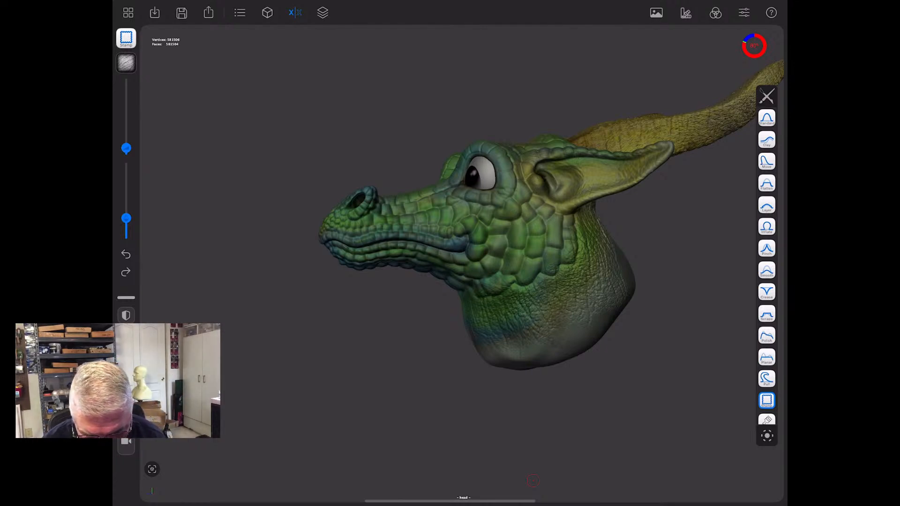
- Review the scene's object list and the head's subdivision and remeshing settings
click(240, 13)
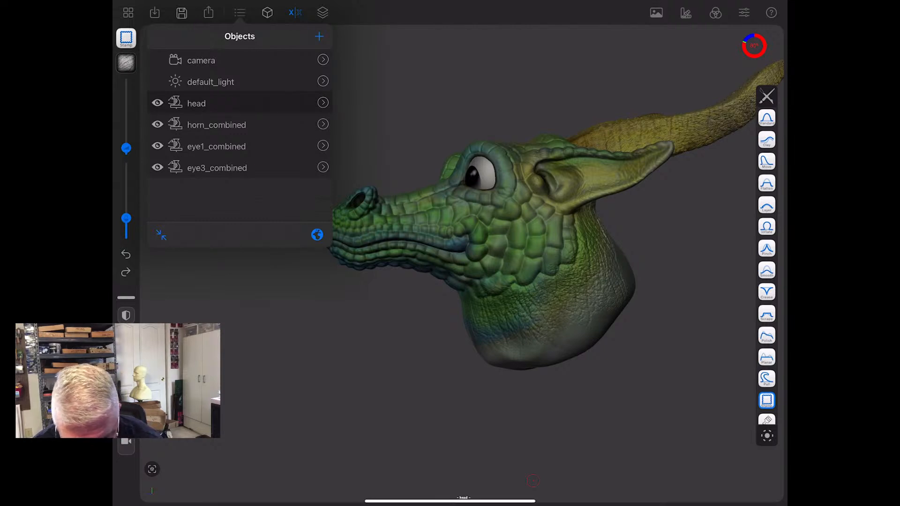
click(267, 13)
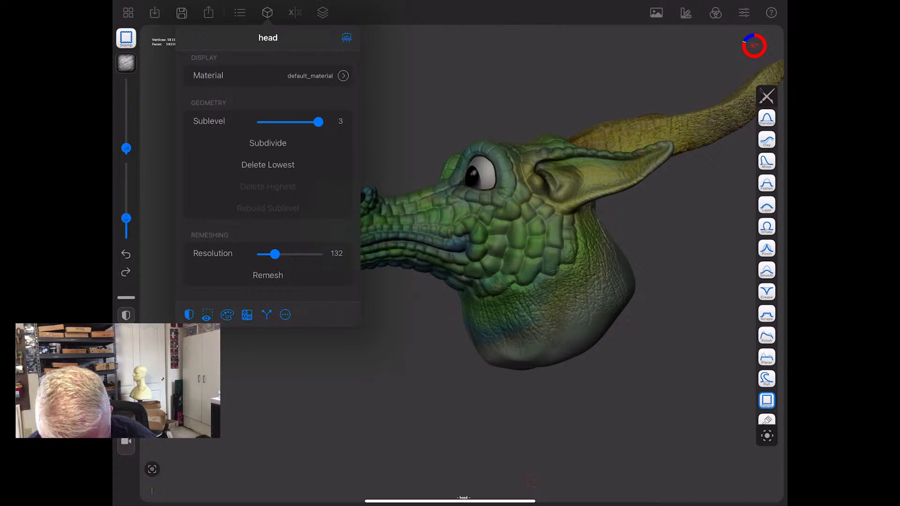
click(323, 395)
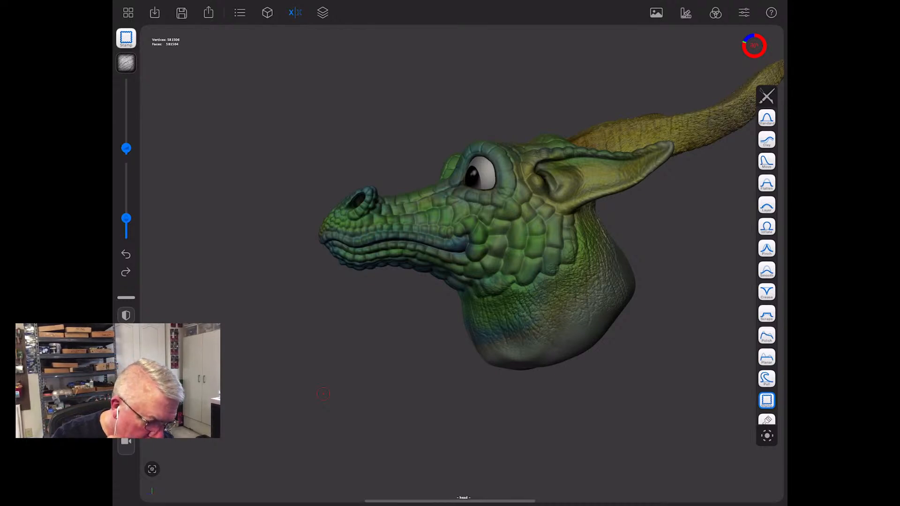
- Save the scaled dragon scene and return to the project gallery
mouse_move(269, 408)
mouse_down()
mouse_move(539, 384)
mouse_move(307, 381)
mouse_up()
click(128, 13)
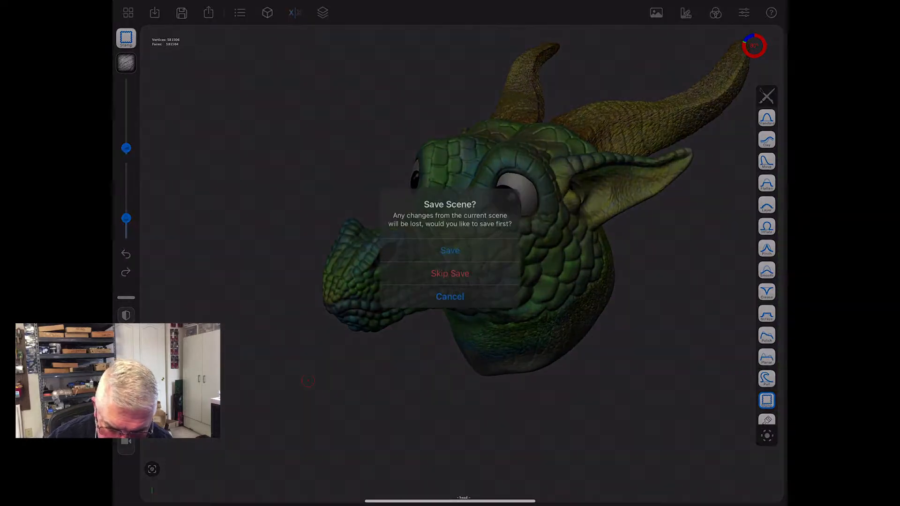
click(450, 250)
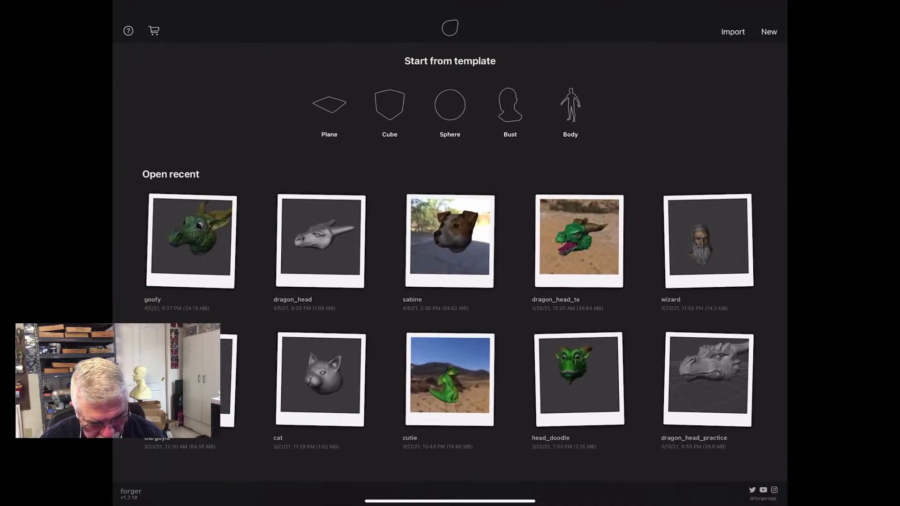
- Open the "sabine" scene and examine the dog head from several angles
click(450, 241)
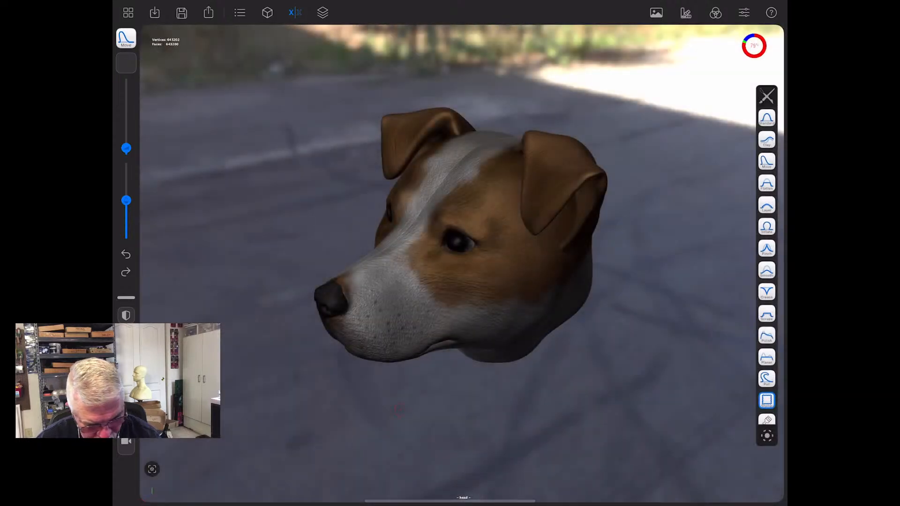
mouse_move(399, 411)
mouse_down()
mouse_move(548, 376)
mouse_move(581, 378)
mouse_move(450, 413)
mouse_move(338, 424)
mouse_move(444, 413)
mouse_move(444, 429)
mouse_move(446, 379)
mouse_move(378, 381)
mouse_up()
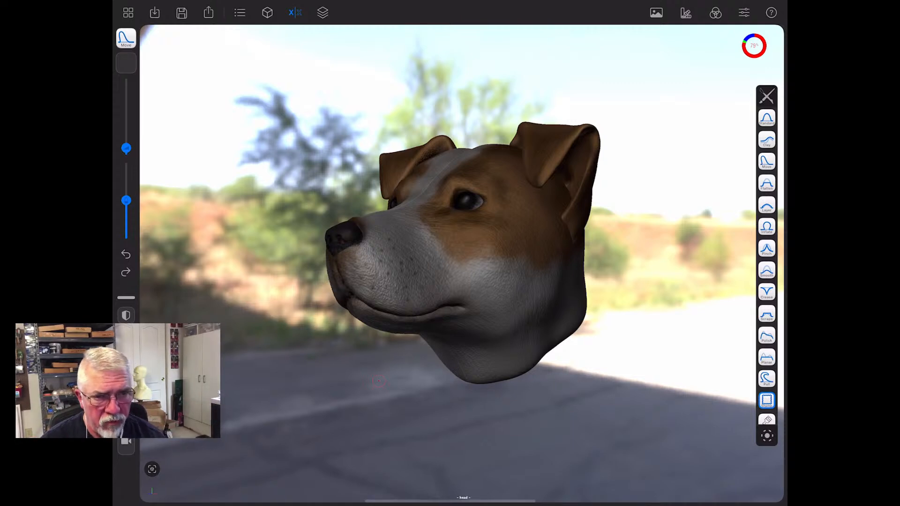
drag(379, 381, 403, 422)
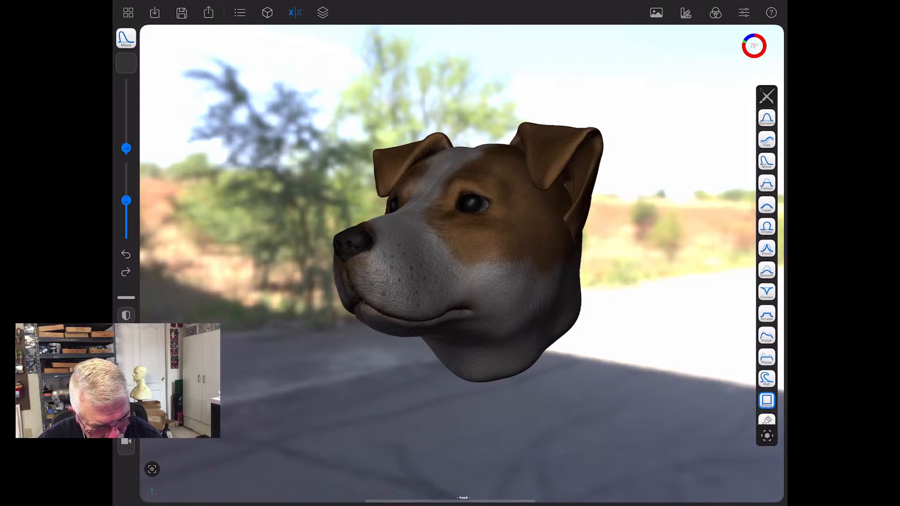
drag(468, 422, 525, 417)
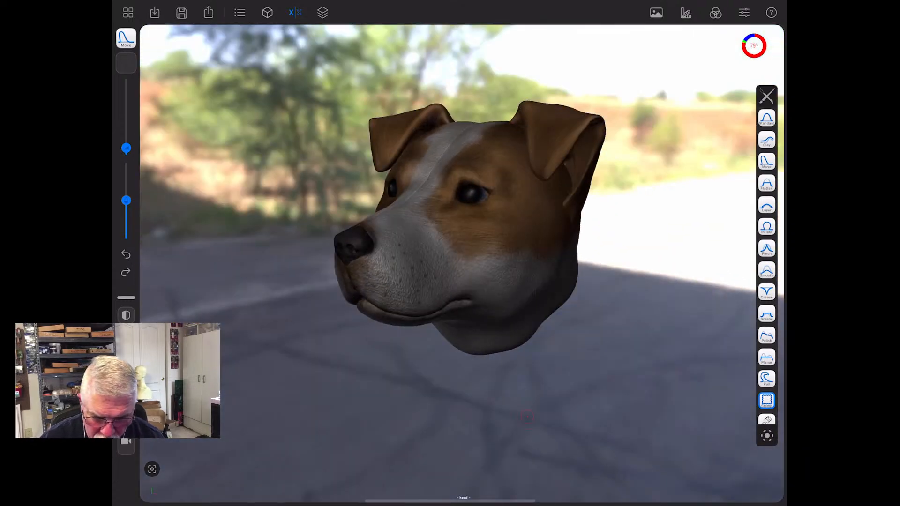
- Leave the dog scene without saving, open "dragon_head_te" and examine the open-mouthed dragon from several angles
click(128, 13)
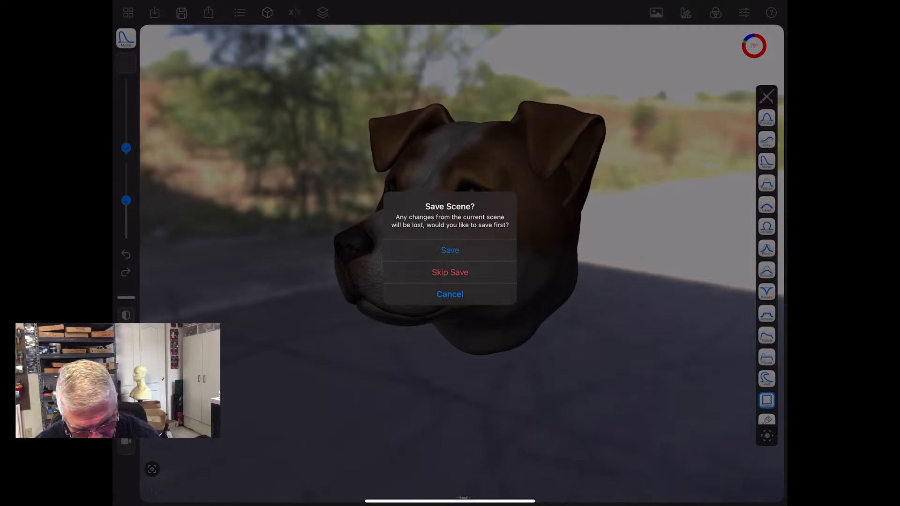
click(451, 272)
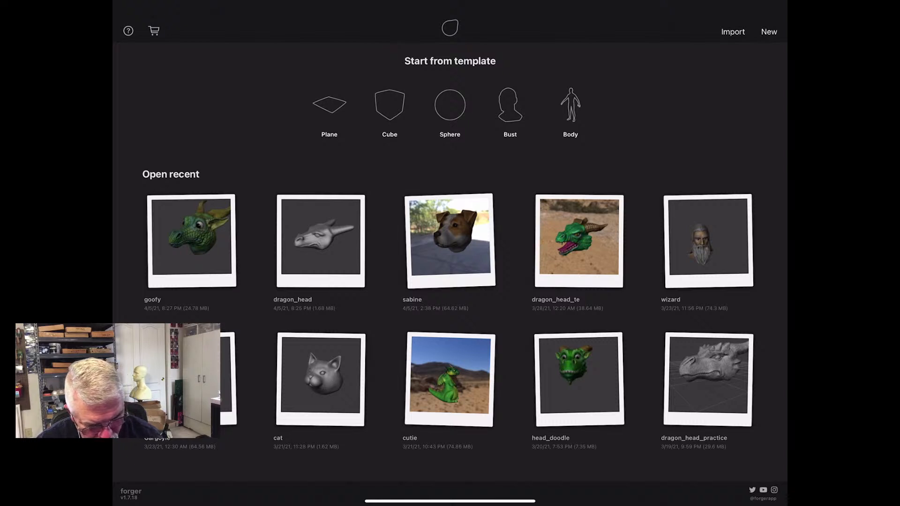
click(450, 380)
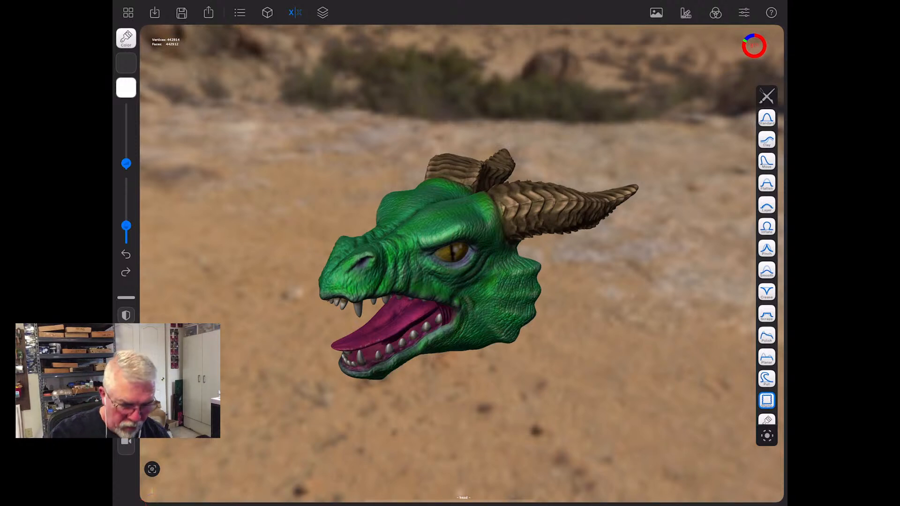
drag(576, 398, 535, 340)
drag(427, 424, 412, 416)
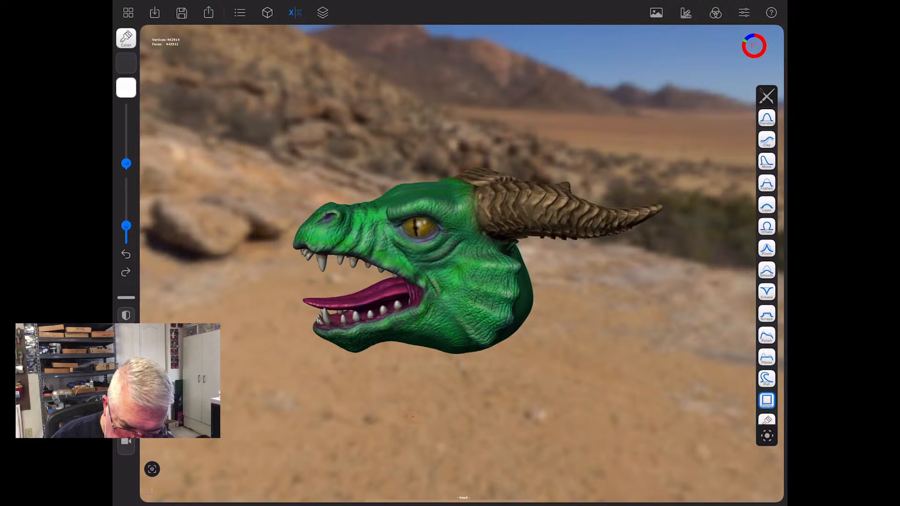
- Return to the gallery, open the gargoyle scene and examine the horned bust from several angles
click(128, 13)
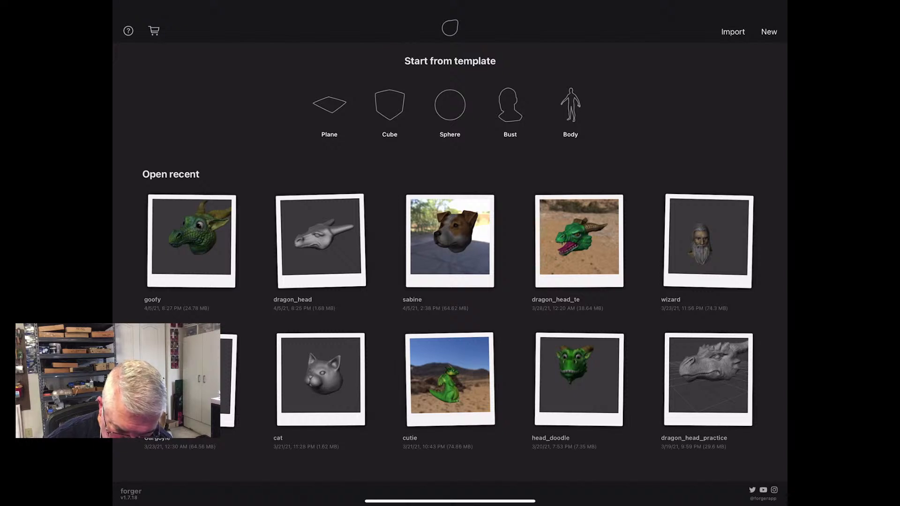
click(450, 241)
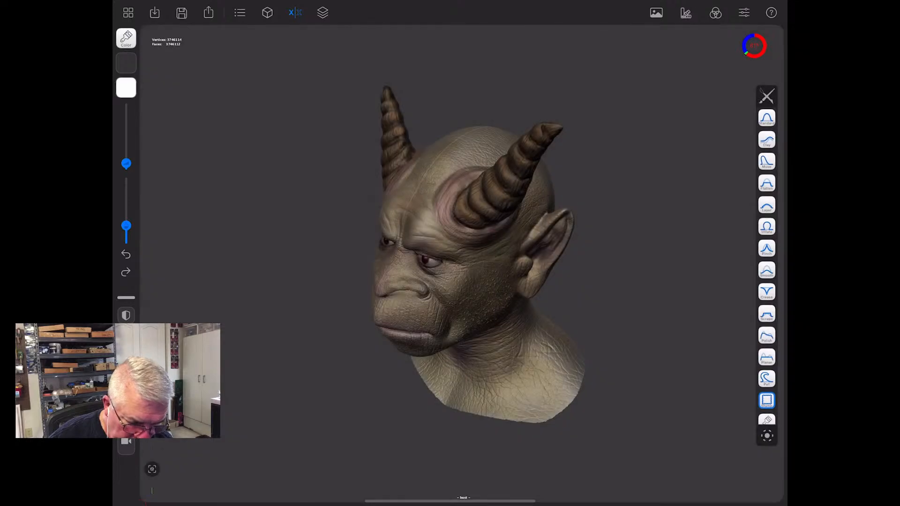
drag(263, 328, 366, 300)
drag(396, 397, 322, 306)
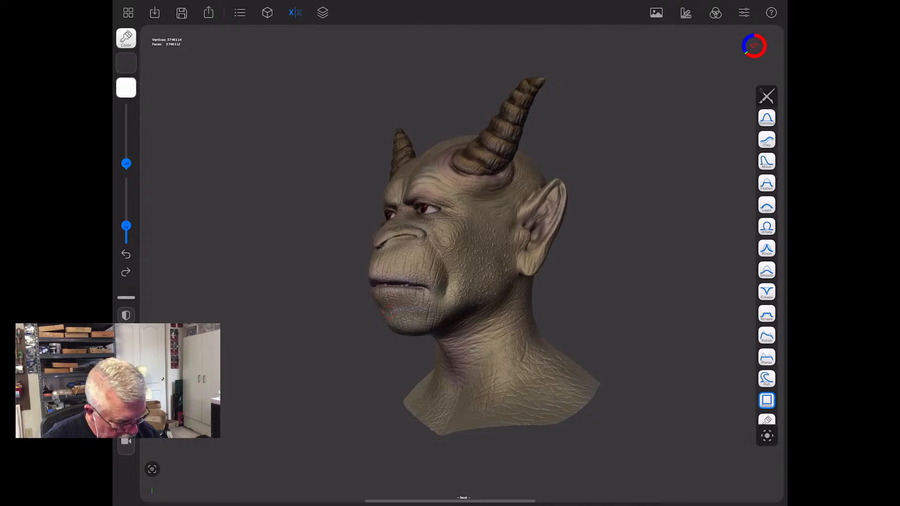
- Set up the Color brush with the scattered-dots stamp and a tan colour (R 226, G 196, B 107), then check the active object
scroll(767, 263, down, 2)
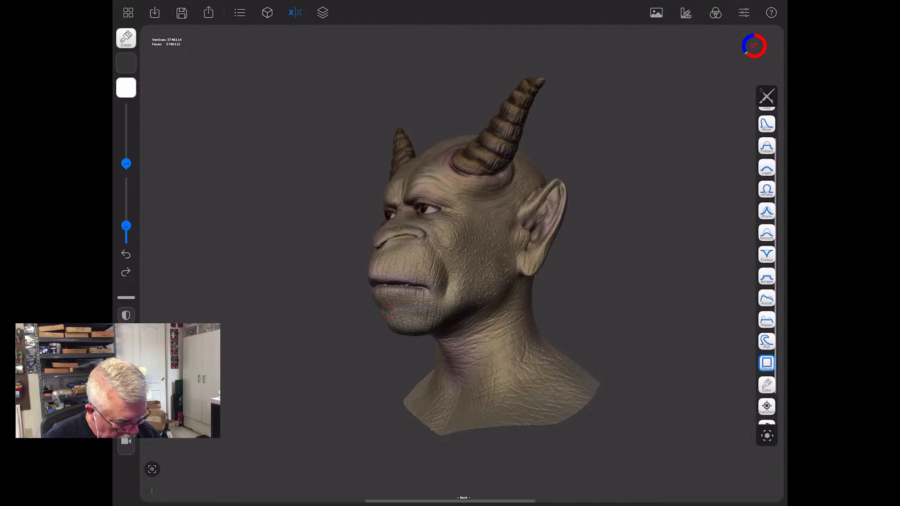
click(767, 385)
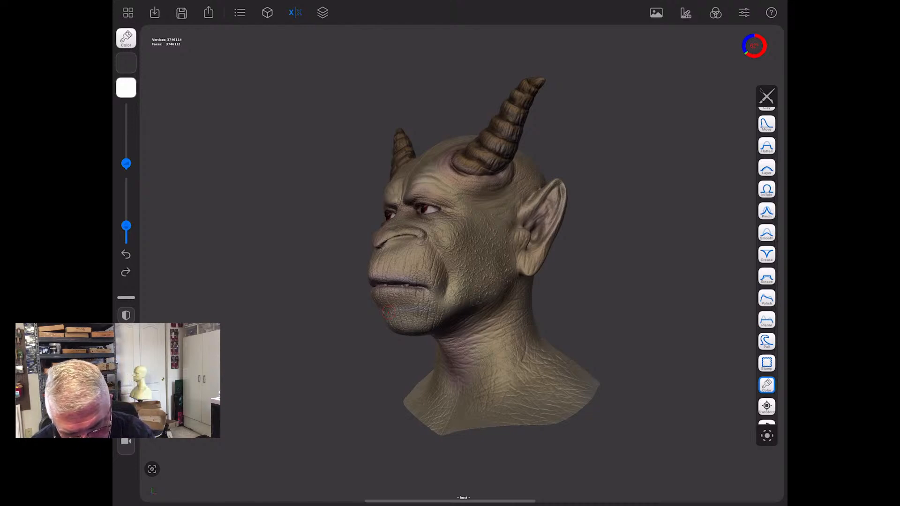
click(126, 63)
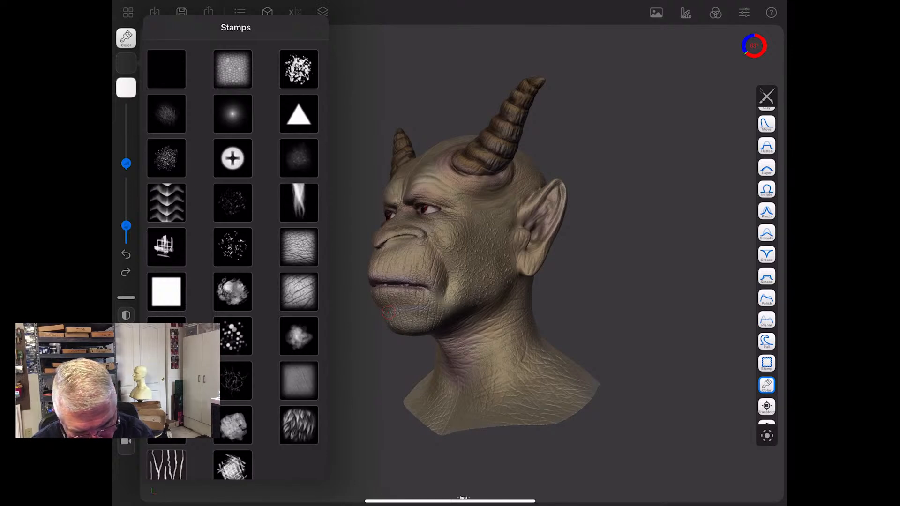
click(233, 337)
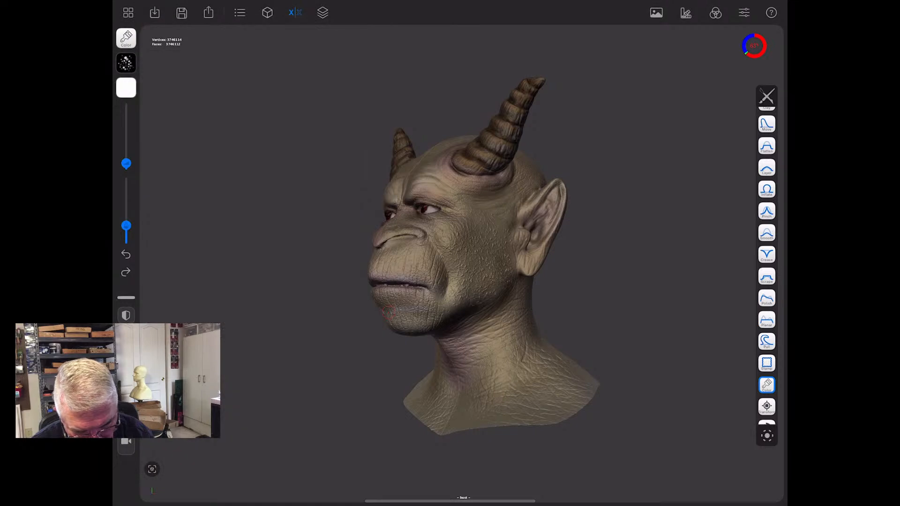
click(126, 88)
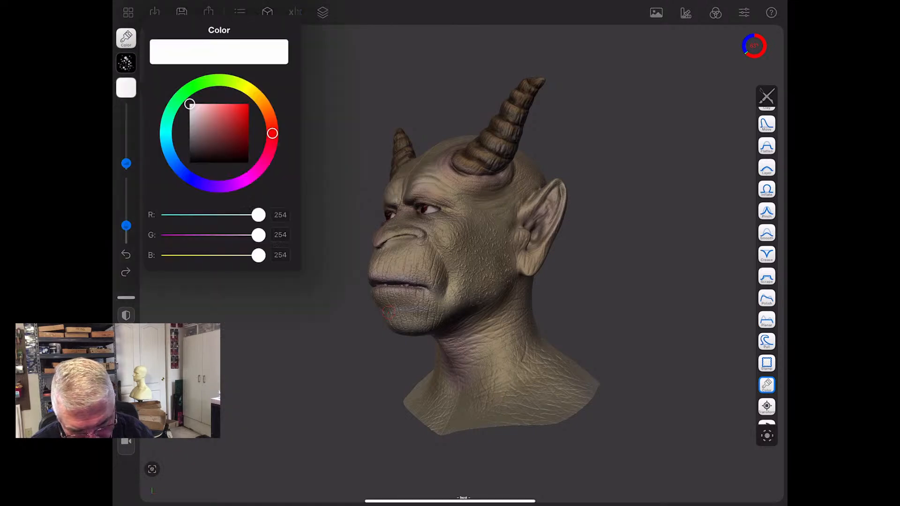
click(256, 96)
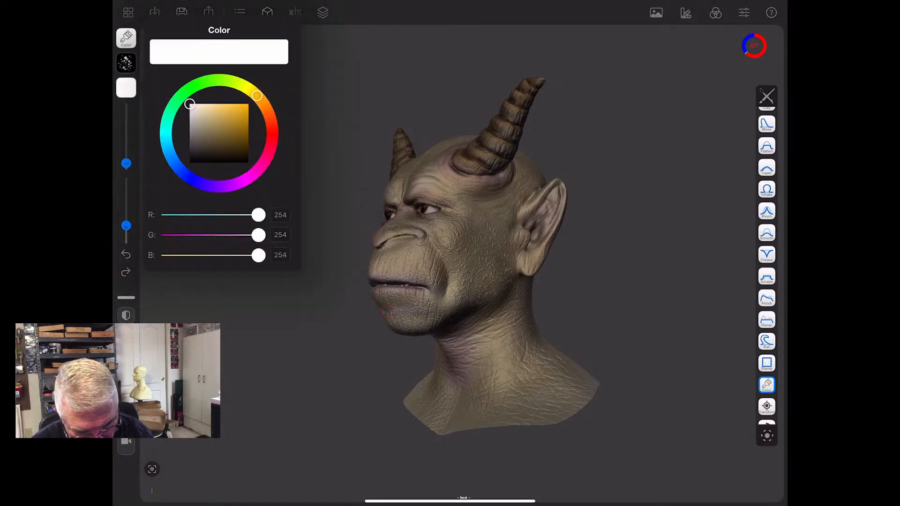
click(223, 119)
drag(223, 119, 220, 110)
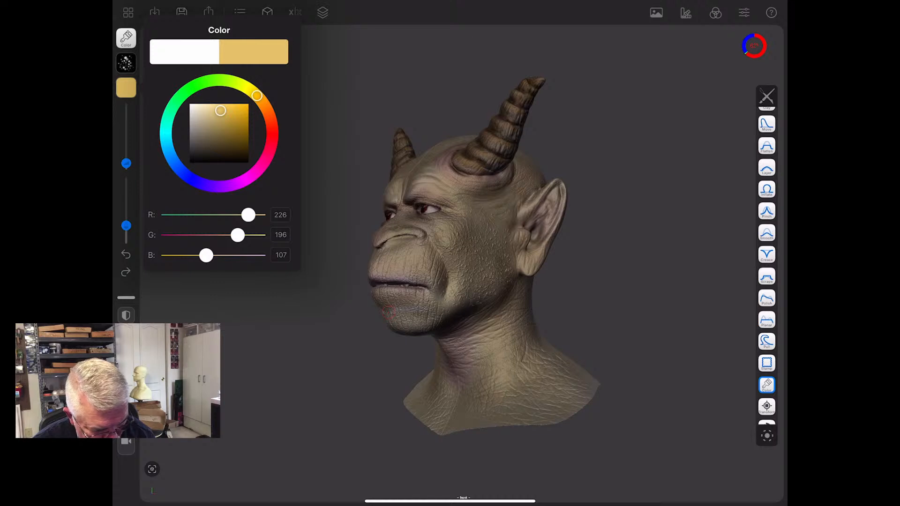
click(388, 313)
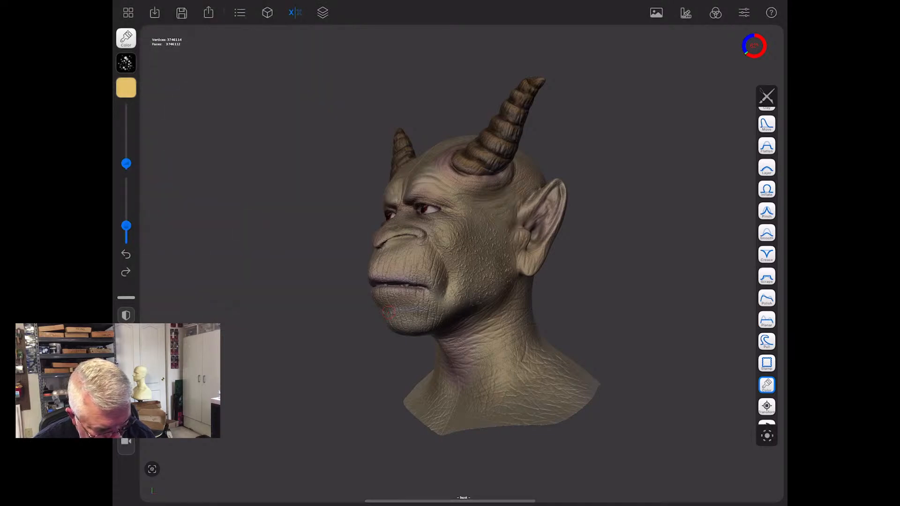
click(240, 13)
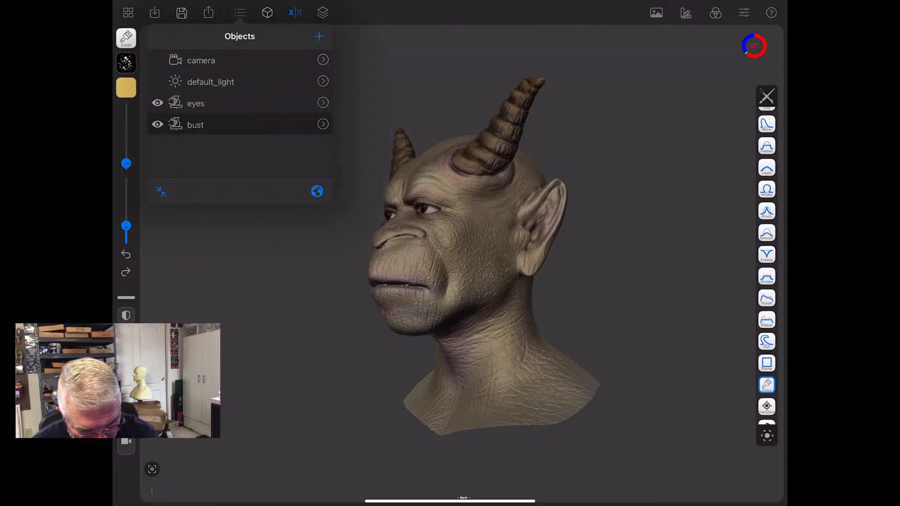
click(261, 320)
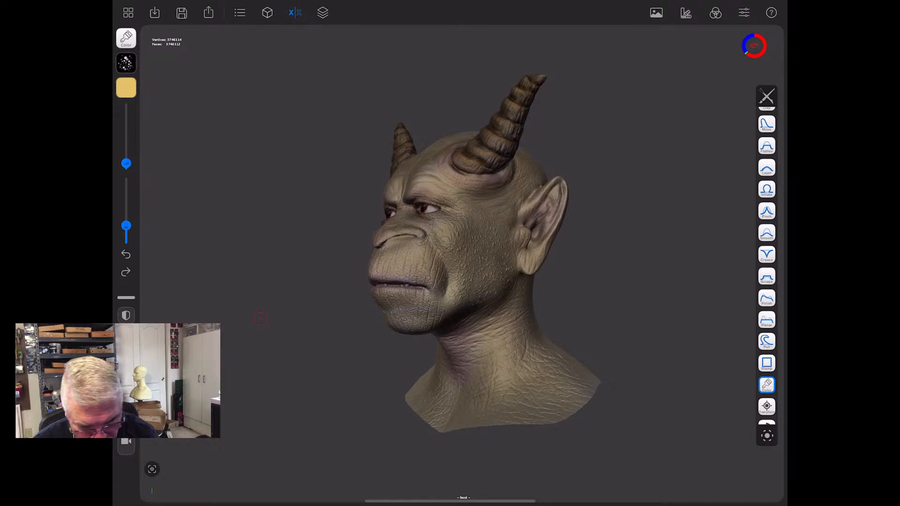
- Darken the paint colour to brown, enlarge the brush and paint mottled spots over the bust's shoulders and neck
click(126, 87)
drag(221, 111, 235, 140)
click(260, 319)
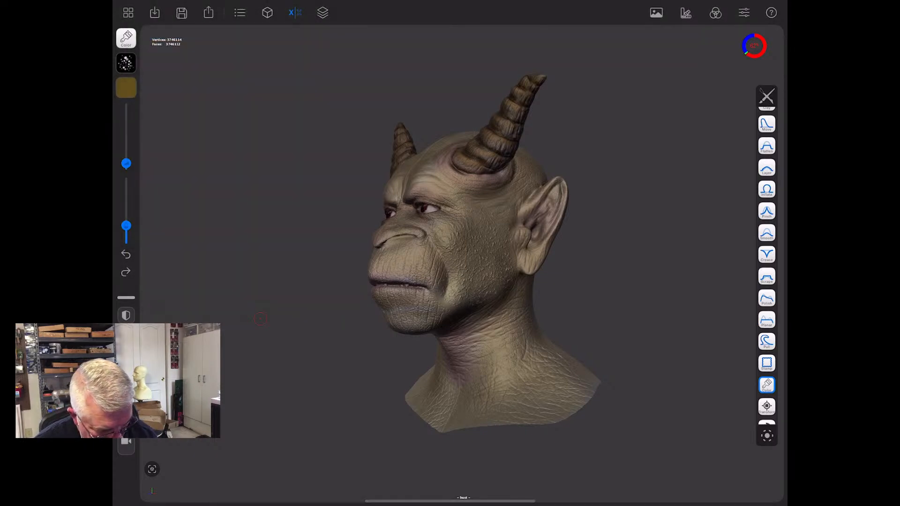
mouse_move(519, 368)
mouse_down()
mouse_move(515, 398)
mouse_move(479, 405)
mouse_move(519, 370)
mouse_move(518, 334)
mouse_move(509, 386)
mouse_up()
drag(126, 164, 126, 138)
mouse_move(518, 348)
mouse_down()
mouse_move(512, 368)
mouse_move(453, 412)
mouse_move(508, 364)
mouse_move(525, 405)
mouse_move(556, 379)
mouse_move(550, 360)
mouse_move(564, 380)
mouse_move(537, 346)
mouse_up()
mouse_move(578, 377)
mouse_down()
mouse_move(595, 384)
mouse_move(550, 412)
mouse_move(466, 412)
mouse_up()
drag(528, 315, 526, 310)
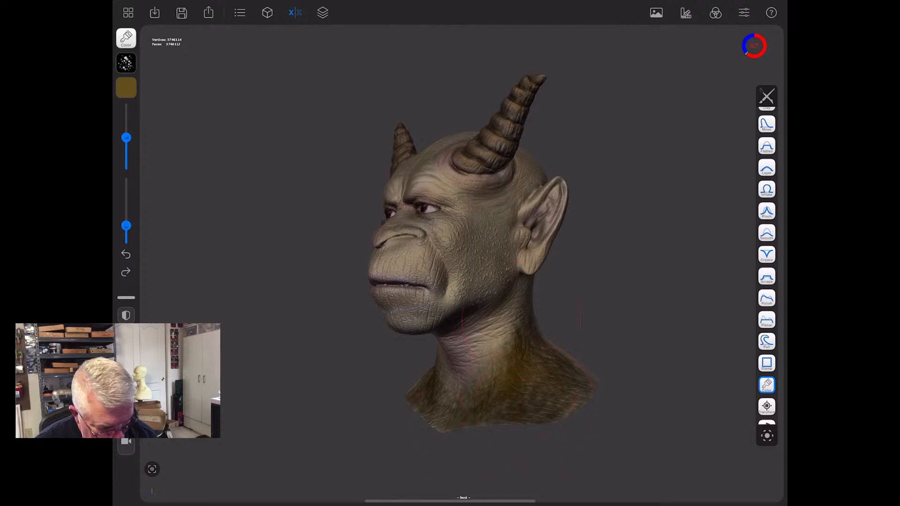
mouse_move(345, 457)
mouse_down()
mouse_move(628, 464)
mouse_move(561, 468)
mouse_move(524, 434)
mouse_up()
mouse_move(554, 370)
mouse_down()
mouse_move(559, 345)
mouse_move(570, 361)
mouse_move(582, 347)
mouse_move(578, 319)
mouse_move(574, 347)
mouse_up()
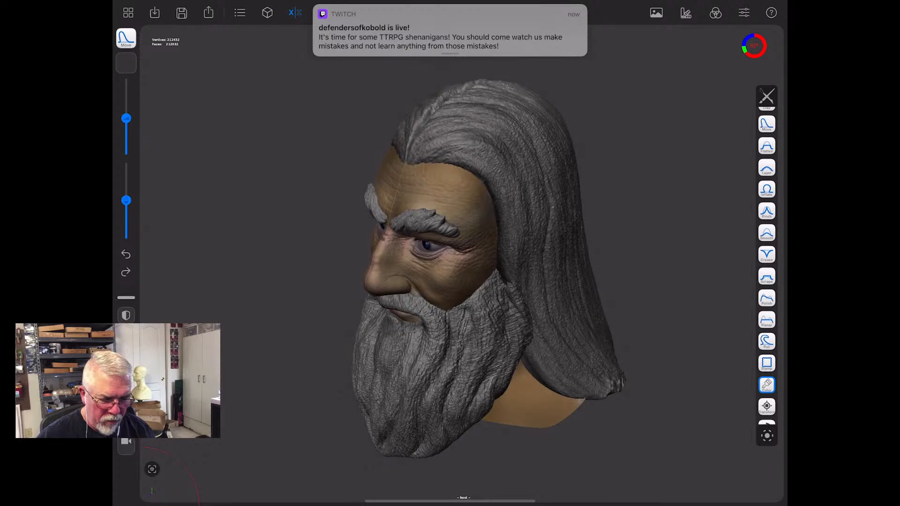
- Examine the bearded wizard bust from the side and the front
drag(225, 389, 310, 370)
drag(656, 365, 521, 387)
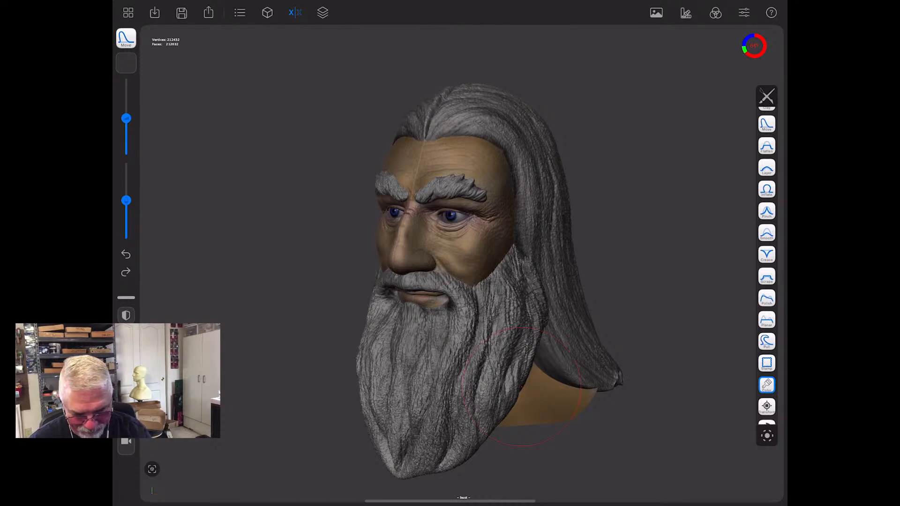
drag(522, 386, 277, 387)
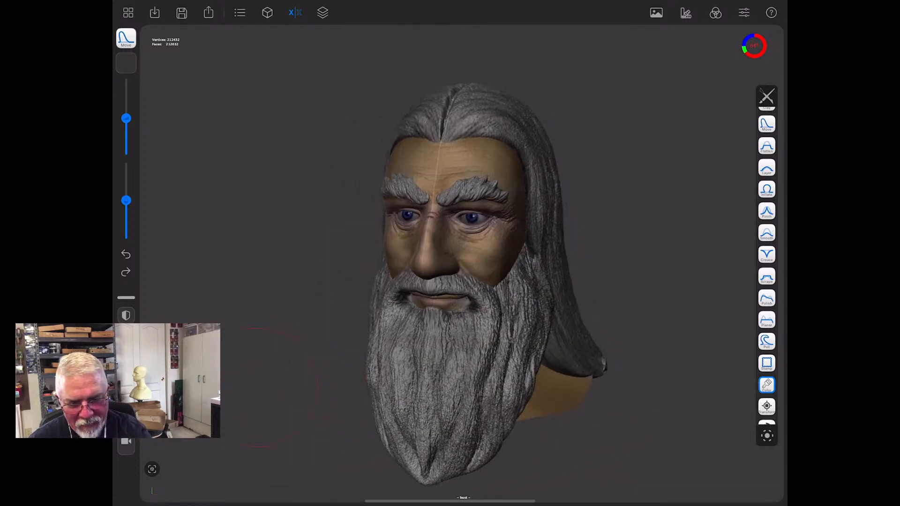
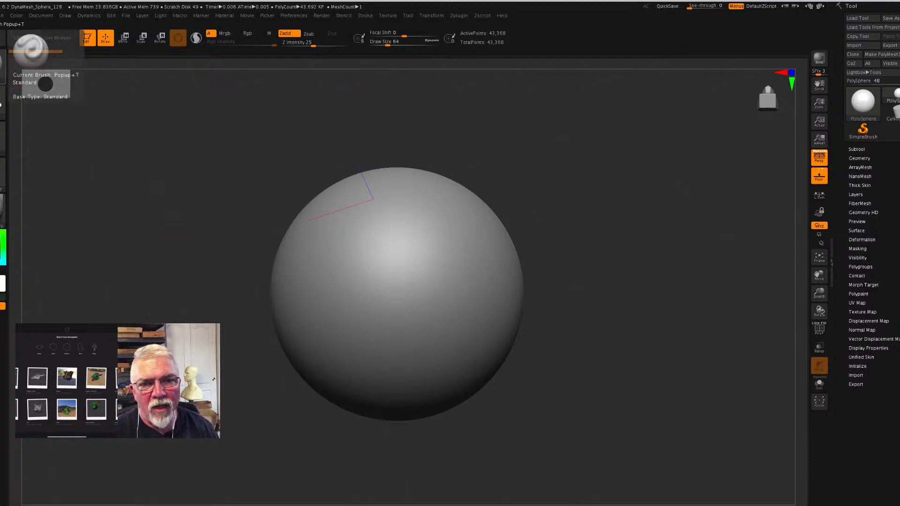
- Choose the scale brush and remesh the sphere with DynaMesh at resolution 1056 and blur 0, checking its polyframe
click(30, 50)
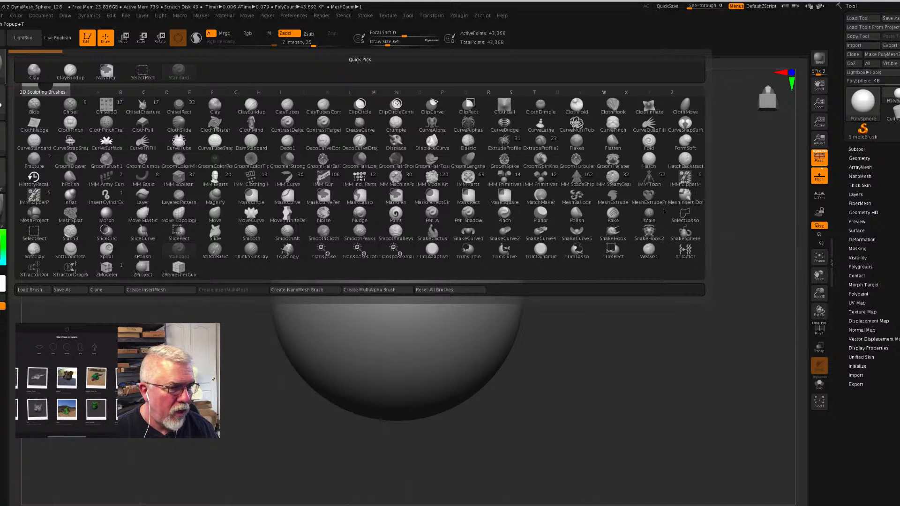
click(653, 217)
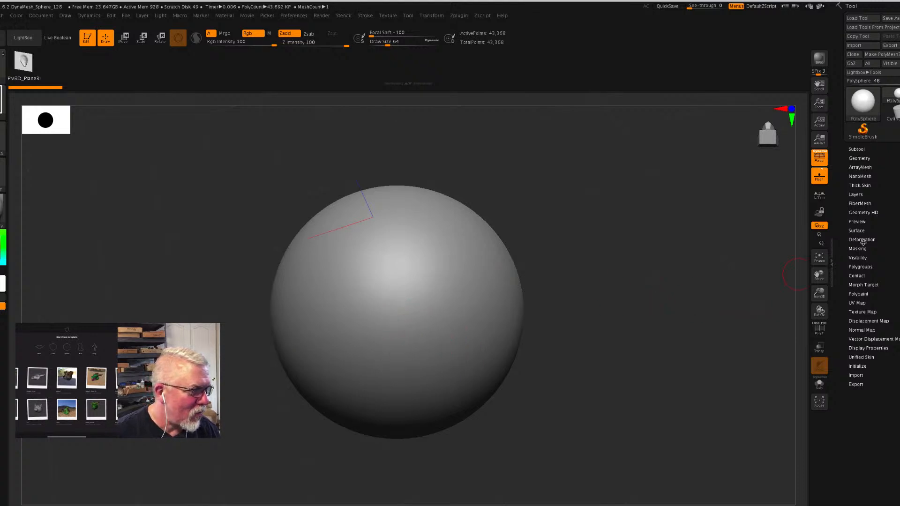
click(865, 160)
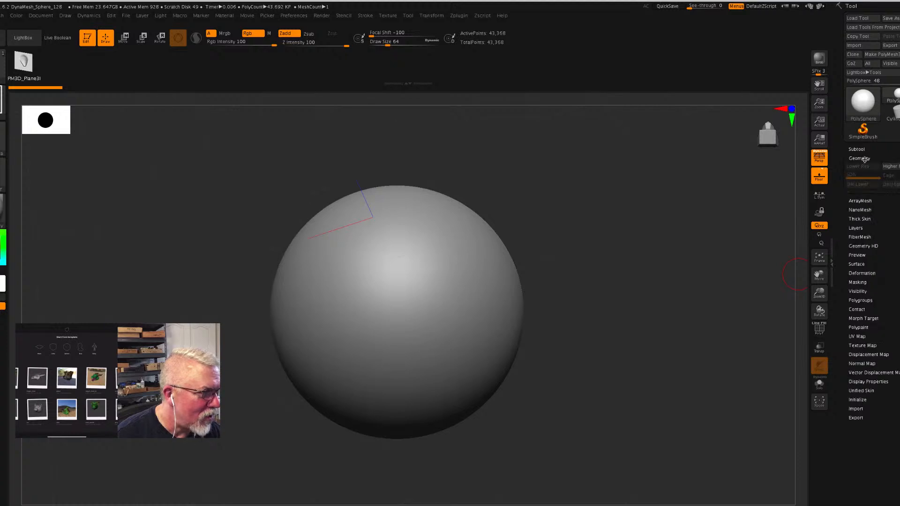
click(865, 286)
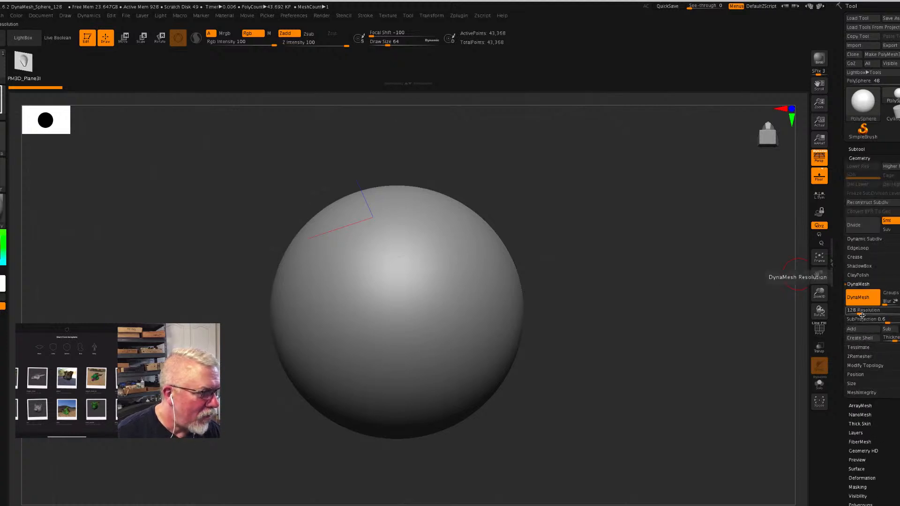
mouse_move(862, 314)
mouse_down()
mouse_move(882, 314)
mouse_move(885, 304)
mouse_move(858, 302)
mouse_up()
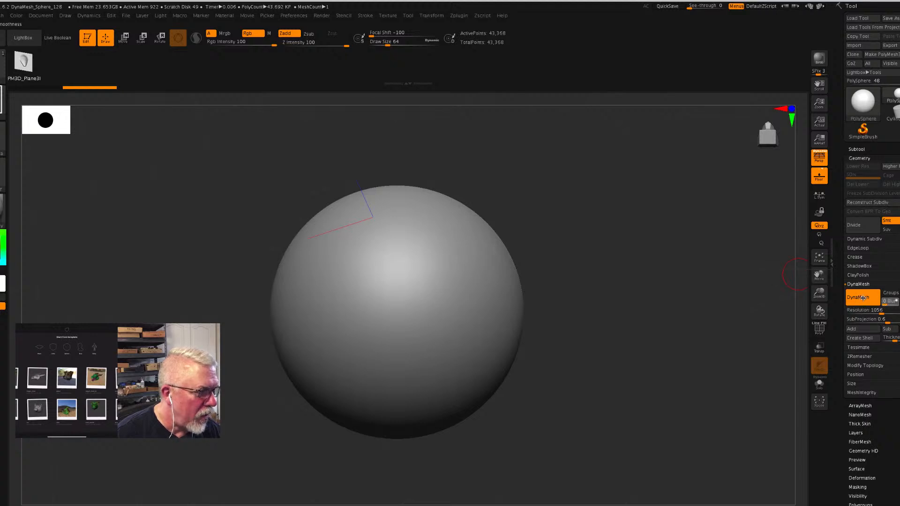
click(863, 299)
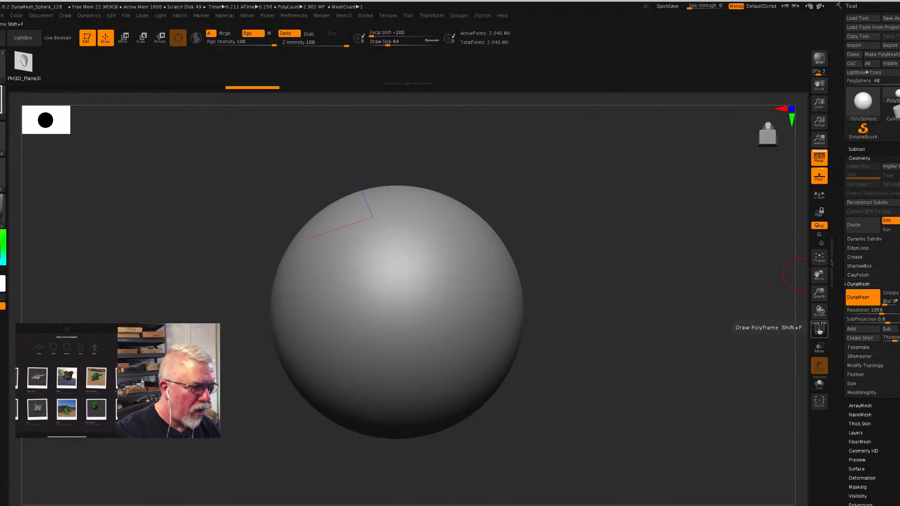
click(820, 331)
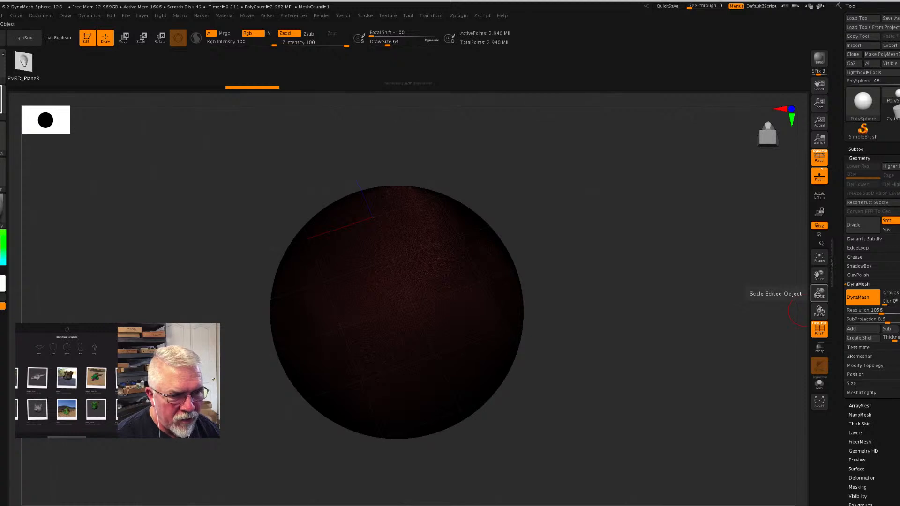
click(820, 330)
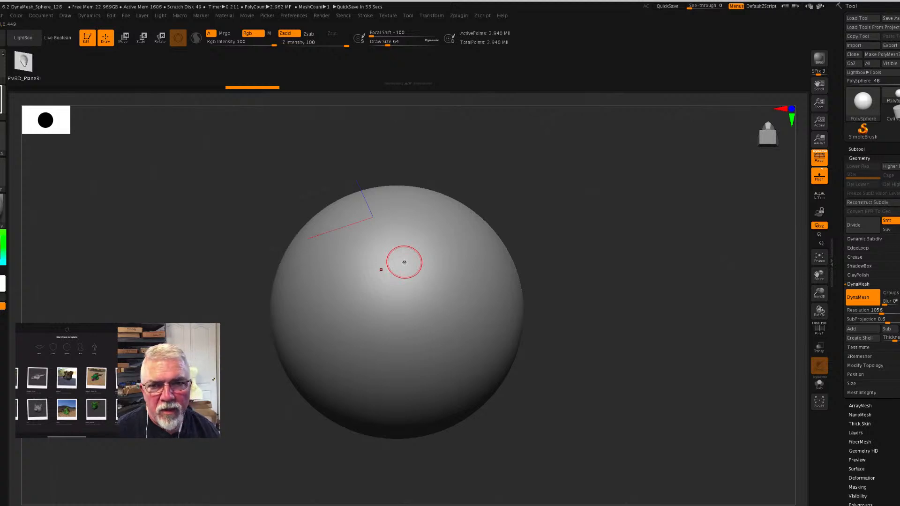
- Sculpt overlapping rows of pointed scales across the side of the sphere with the scale brush
key(b)
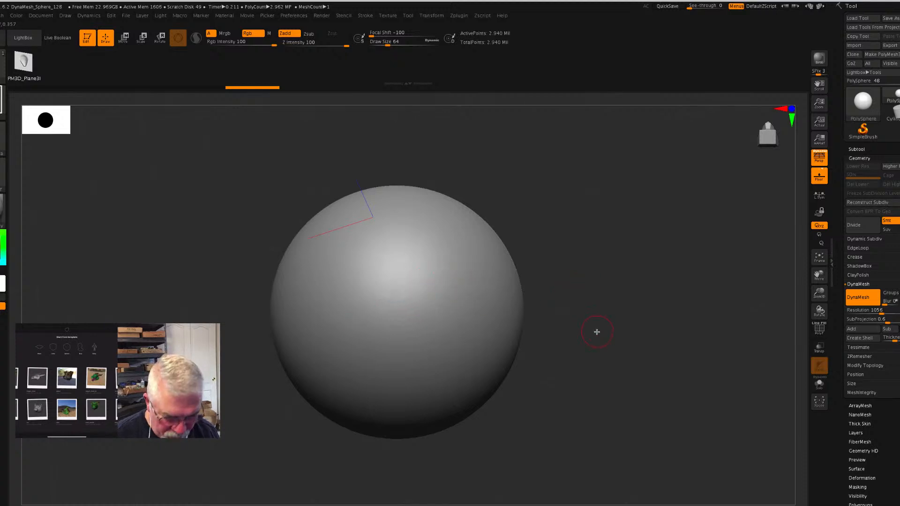
shift+drag(598, 333, 586, 316)
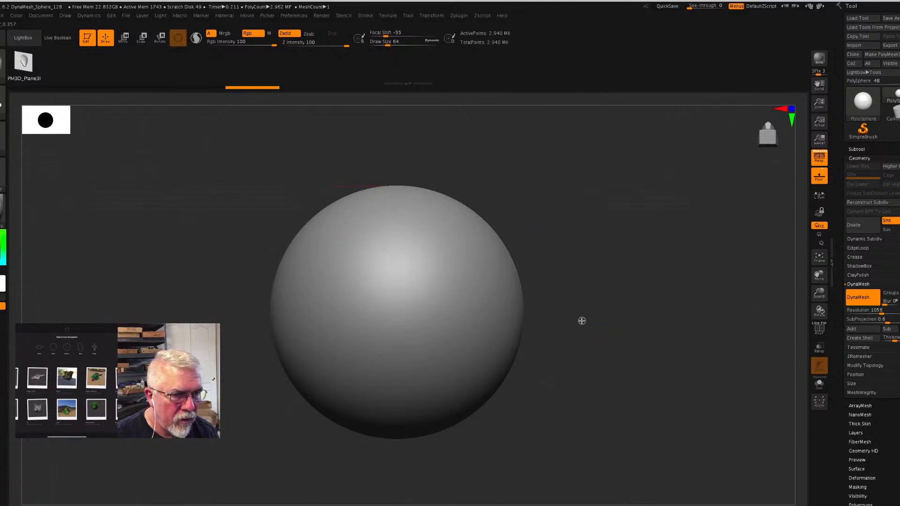
drag(585, 378, 558, 324)
shift+drag(549, 278, 596, 182)
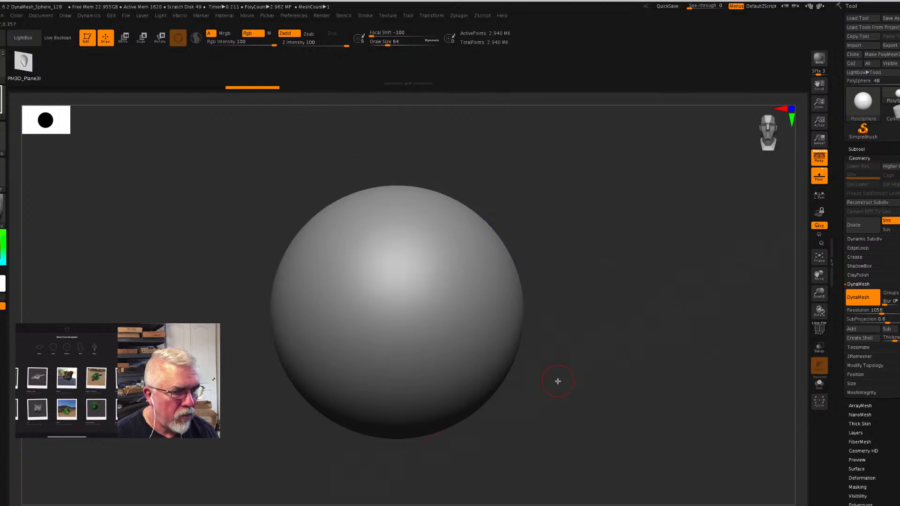
key(shift)
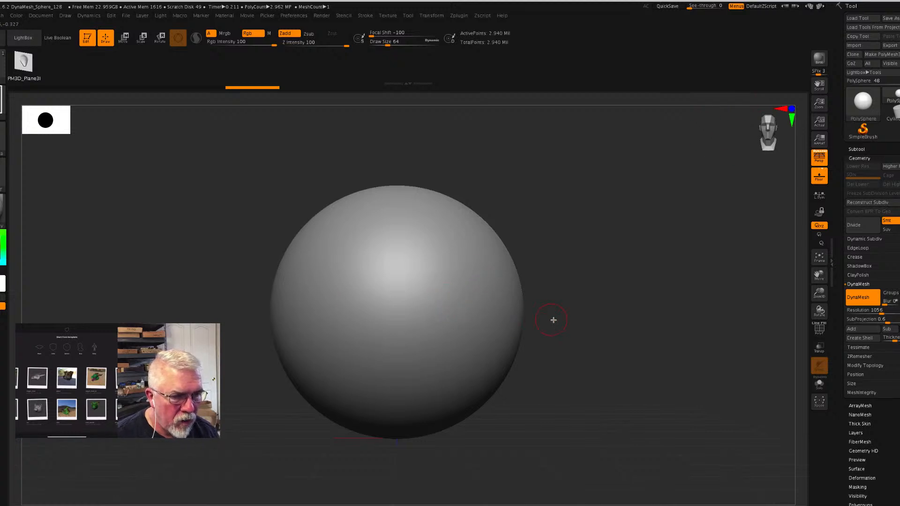
drag(552, 321, 484, 319)
drag(476, 286, 438, 305)
mouse_move(465, 265)
mouse_down()
mouse_move(436, 290)
mouse_move(428, 320)
mouse_up()
mouse_move(441, 259)
mouse_down()
mouse_move(418, 284)
mouse_move(416, 311)
mouse_up()
mouse_move(419, 244)
mouse_down()
mouse_move(403, 277)
mouse_move(421, 256)
mouse_move(415, 281)
mouse_move(390, 329)
mouse_up()
drag(442, 313, 427, 325)
drag(406, 258, 375, 313)
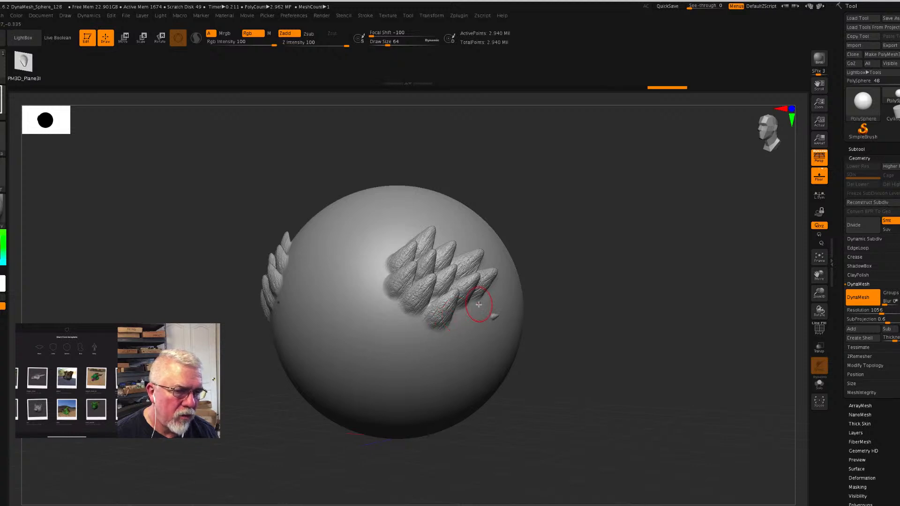
drag(480, 306, 438, 359)
mouse_move(391, 248)
mouse_down()
mouse_move(351, 282)
mouse_move(366, 282)
mouse_move(331, 350)
mouse_up()
mouse_move(401, 305)
mouse_down()
mouse_move(375, 336)
mouse_move(381, 328)
mouse_up()
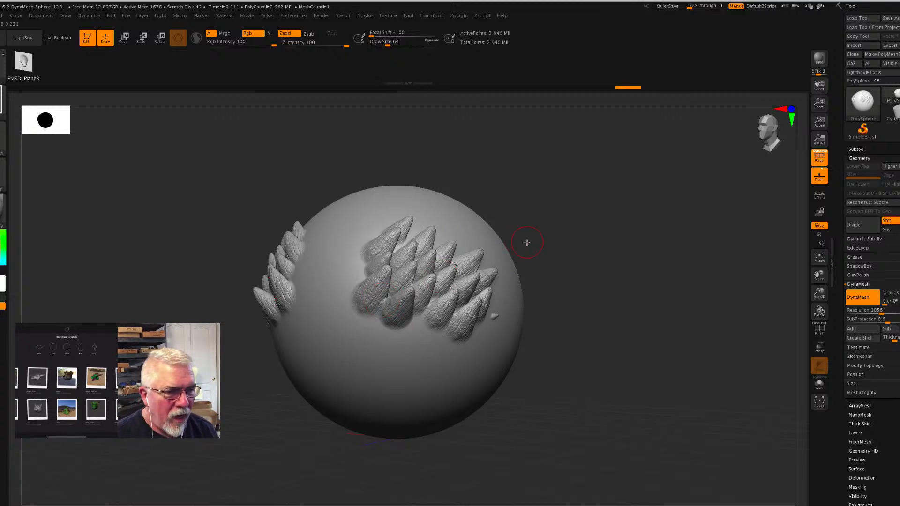
- Undo all the scale strokes on the sphere
key(ctrl)
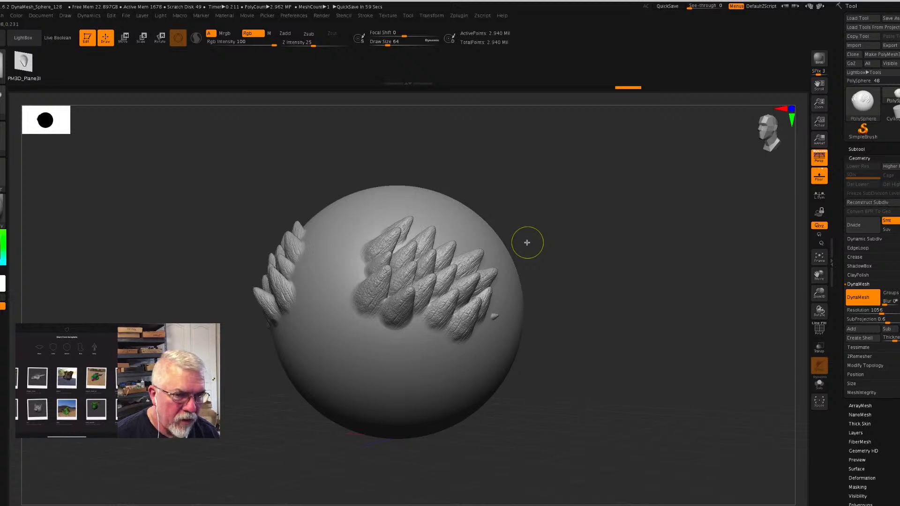
key(ctrl+z)
key(ctrl+z)
key(ctrl+z)
key(ctrl+z)
key(ctrl+z)
key(ctrl+z)
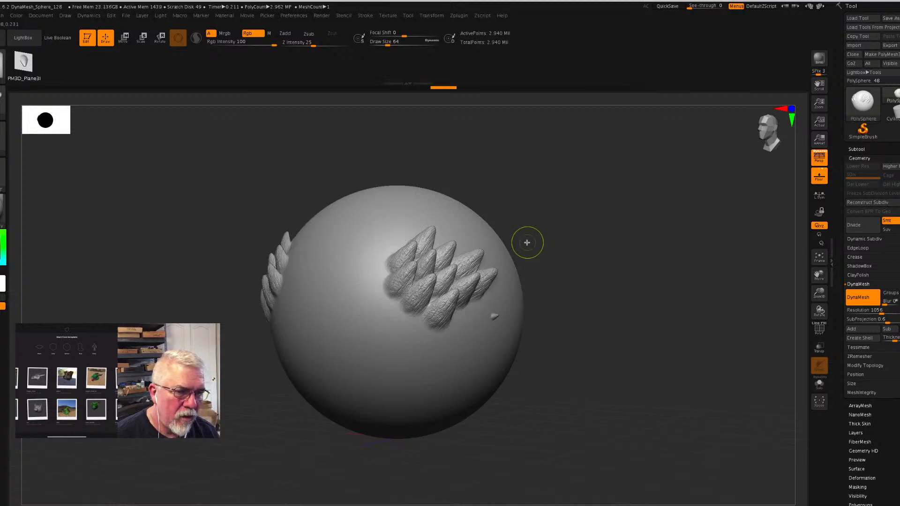
key(ctrl+z)
key(ctrl+z)
key(ctrl+z)
key(ctrl+z)
key(ctrl+z)
key(ctrl+z)
key(ctrl+z)
key(ctrl+z)
key(ctrl+z)
key(ctrl+z)
key(ctrl+z)
key(ctrl+z)
key(ctrl+z)
key(ctrl+z)
key(ctrl+z)
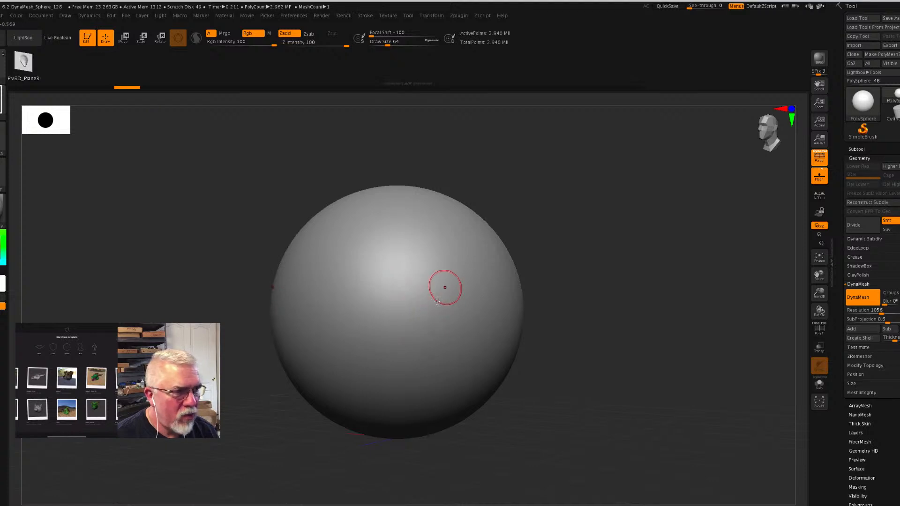
- Append a Cylinder3D as a second subtool to the sphere
click(858, 149)
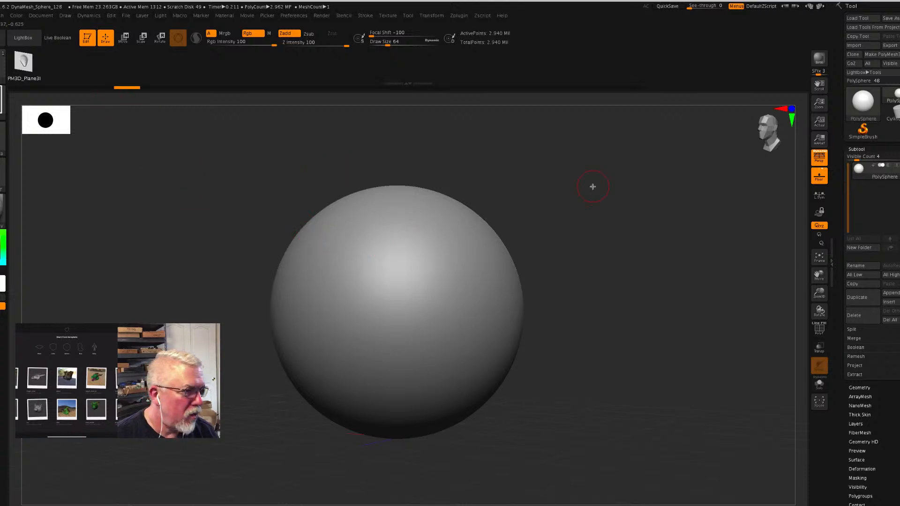
click(897, 303)
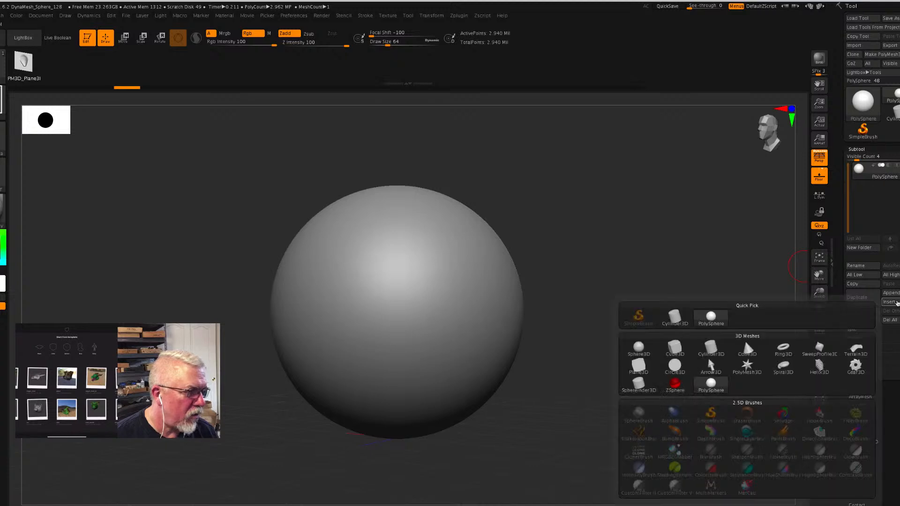
click(711, 349)
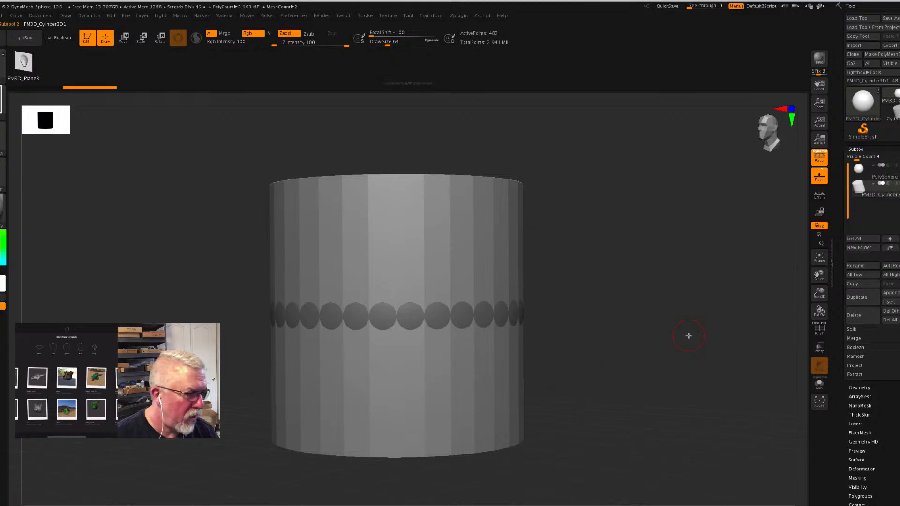
- Subdivide the cylinder three times up to level 4 and delete its lower subdivision levels
click(856, 388)
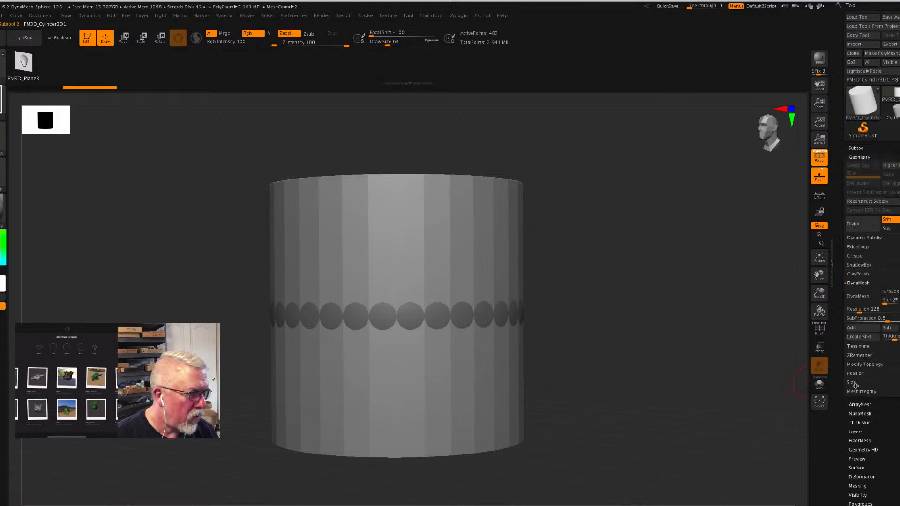
click(866, 229)
click(866, 228)
click(866, 228)
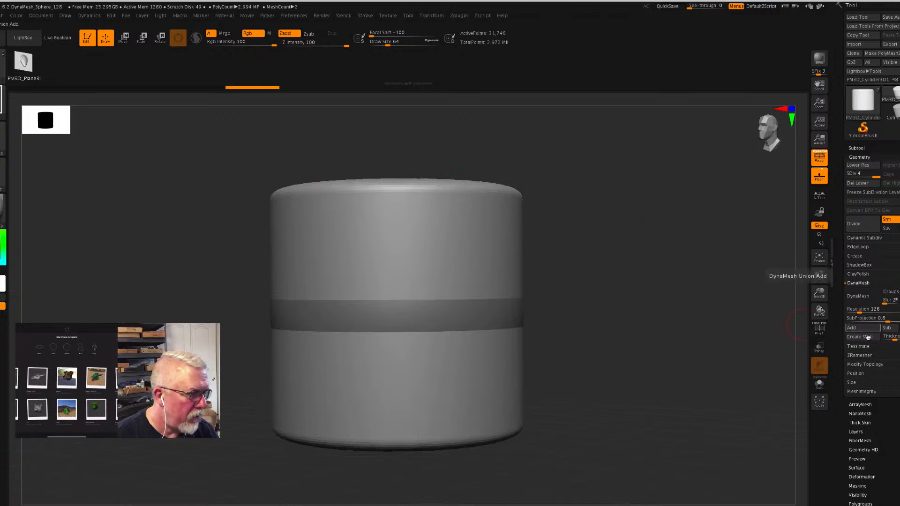
click(859, 184)
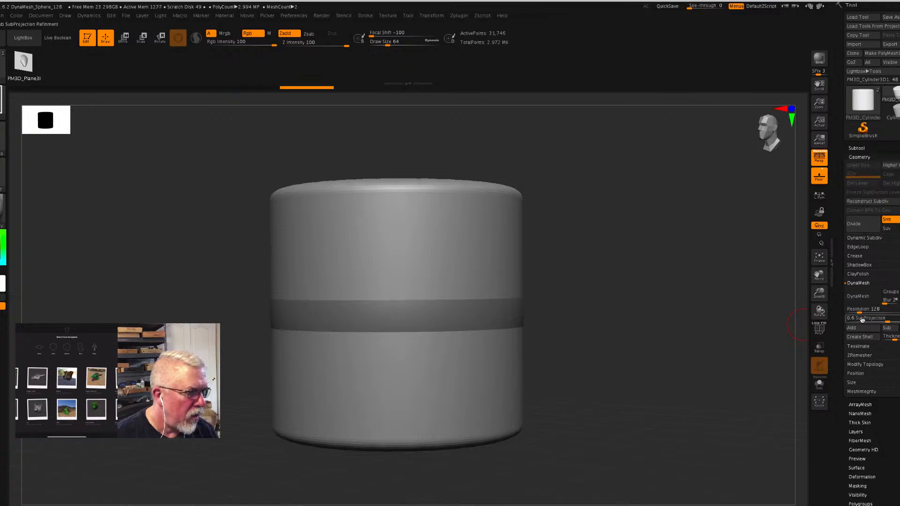
- Remesh the cylinder with DynaMesh at resolution 912
drag(867, 311, 879, 311)
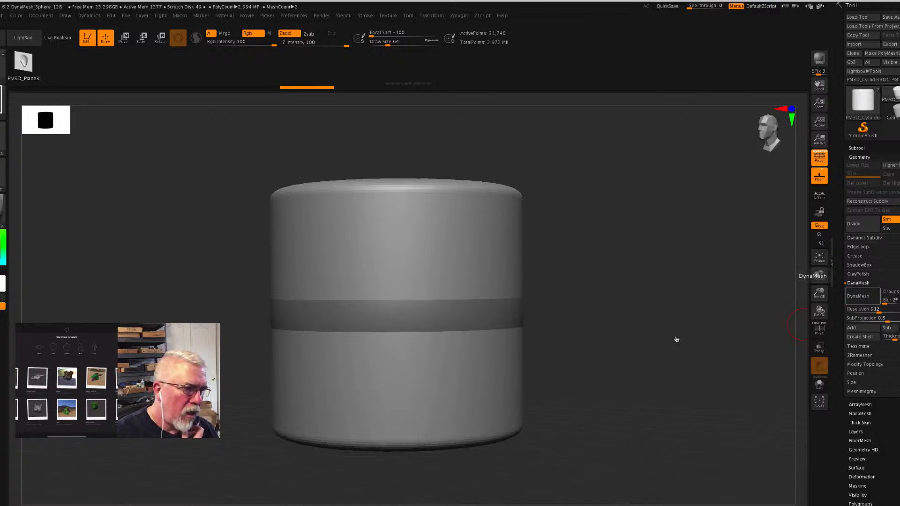
click(856, 296)
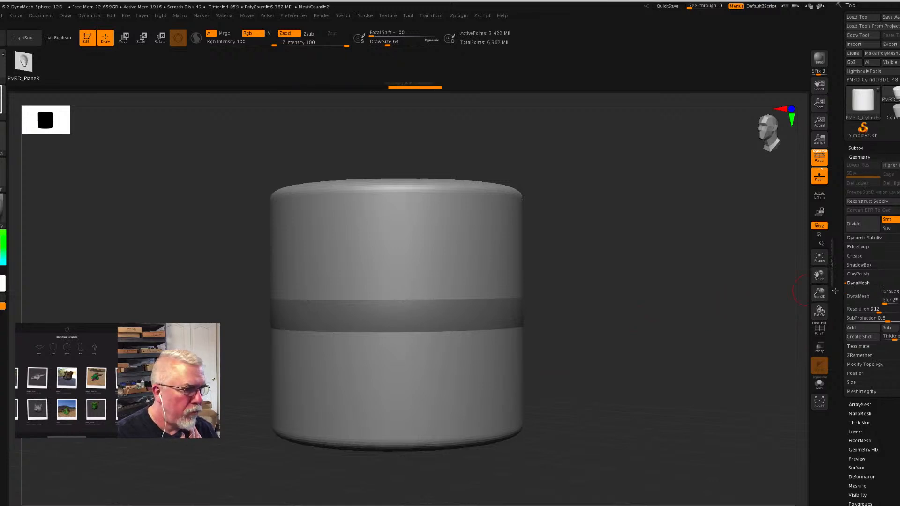
click(860, 298)
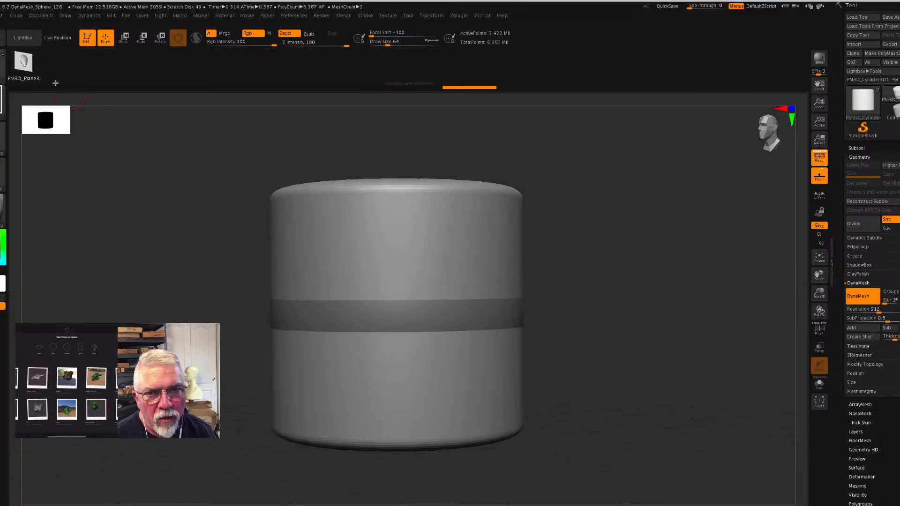
- Shrink the cylinder, stretch it vertically about 1.5 times and move it sideways so it overlaps one side of the sphere
click(125, 38)
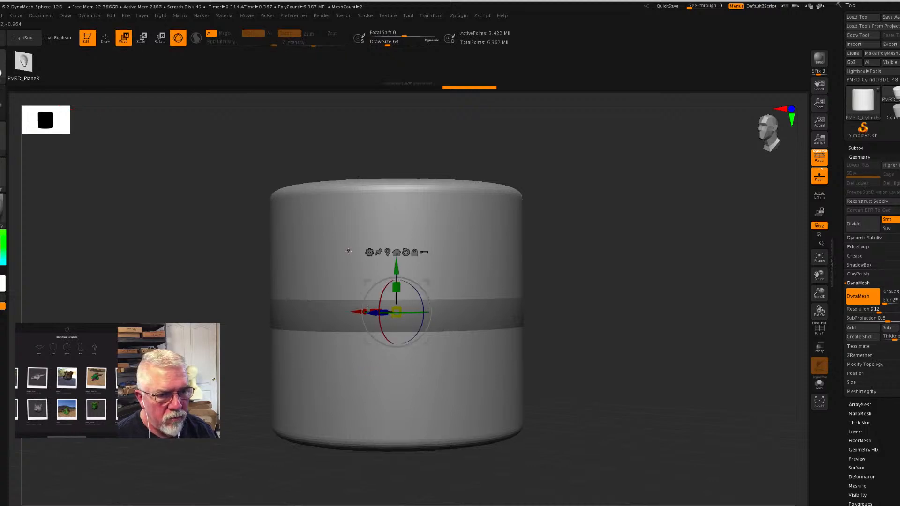
drag(613, 339, 626, 361)
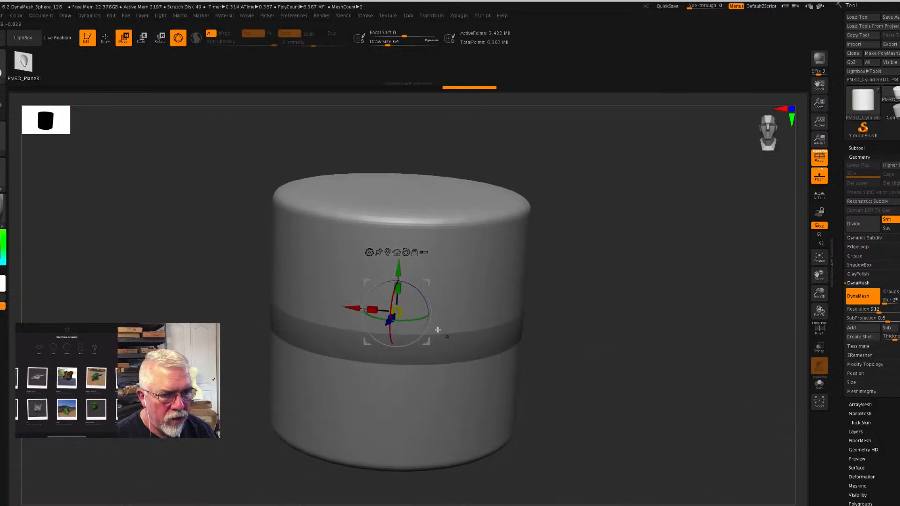
ctrl+drag(397, 311, 512, 396)
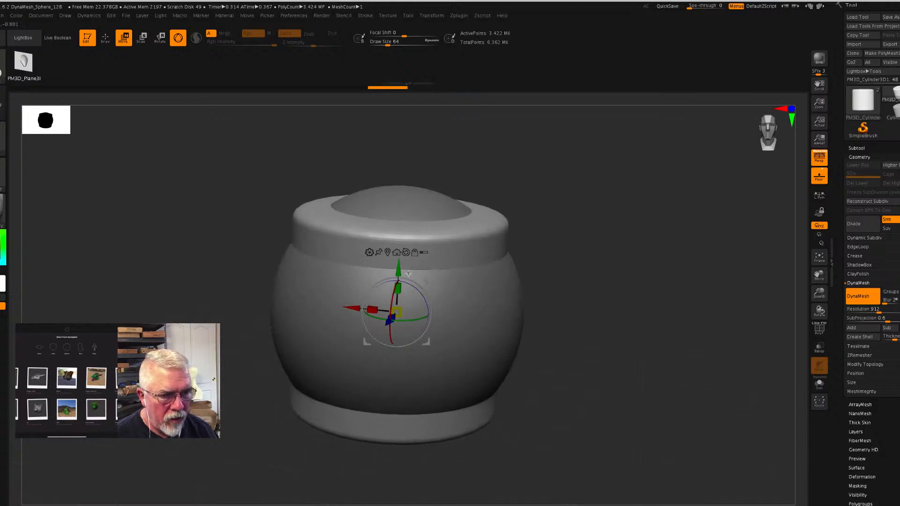
drag(399, 291, 399, 263)
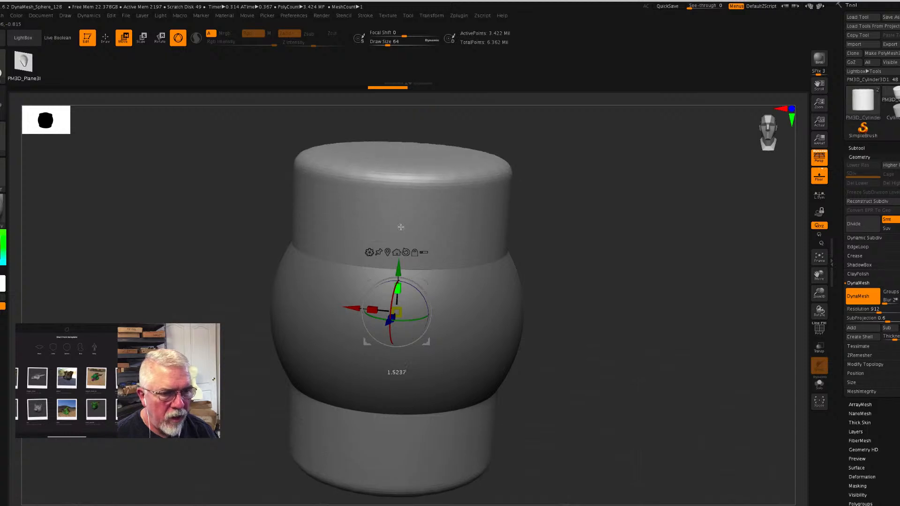
drag(359, 308, 462, 297)
- Set the cylinder subtool to subtract and turn on Live Boolean to preview its cut into the sphere
click(857, 148)
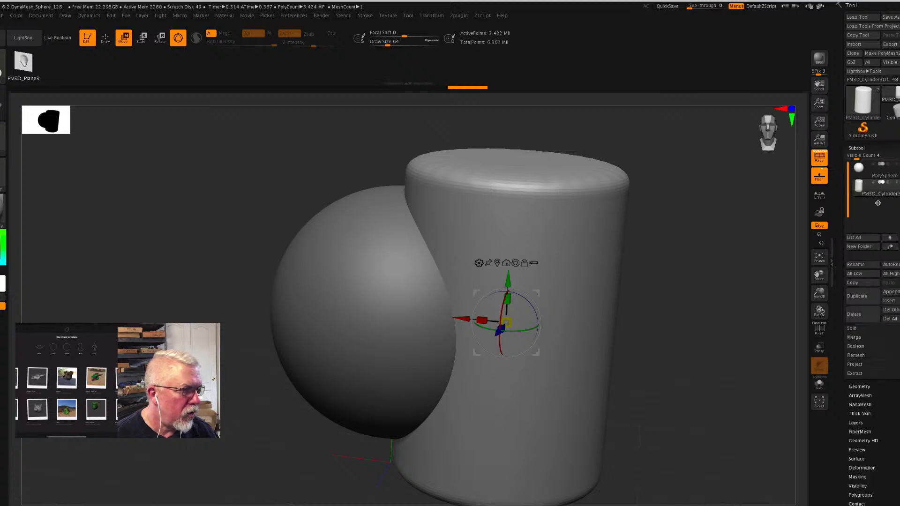
mouse_move(890, 188)
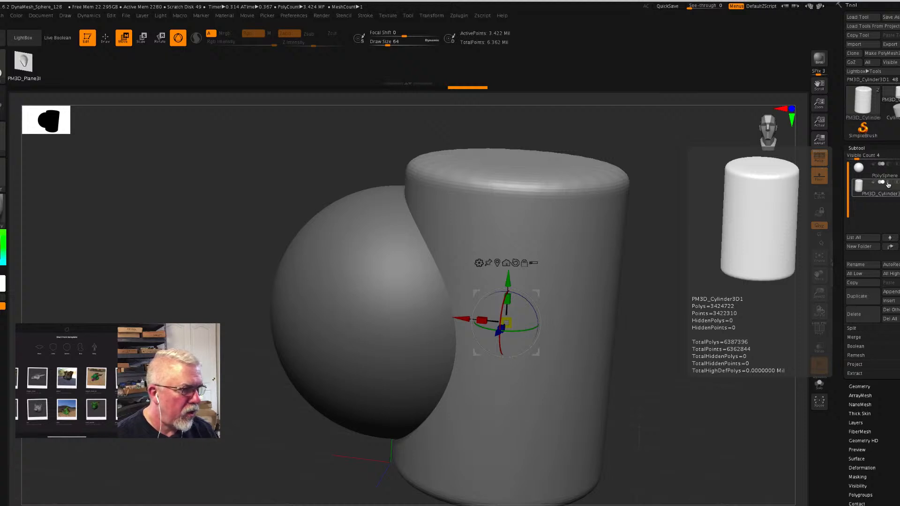
click(890, 184)
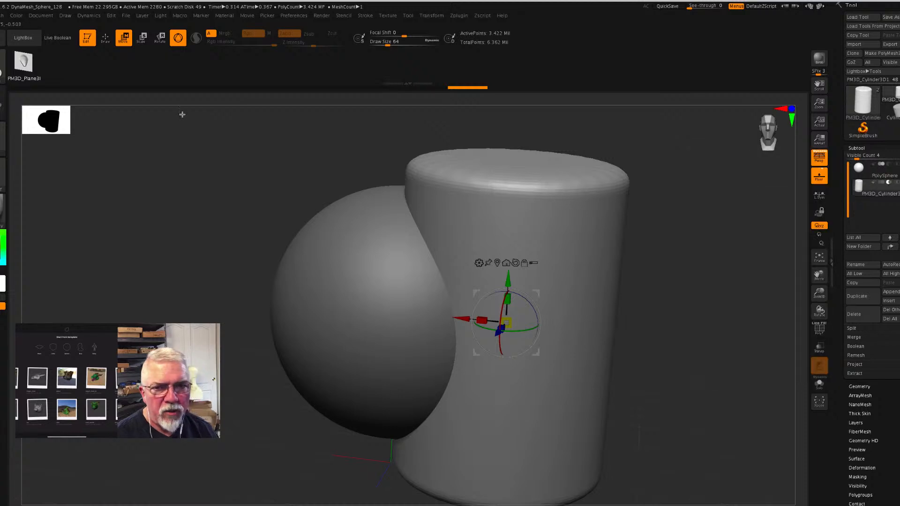
click(56, 40)
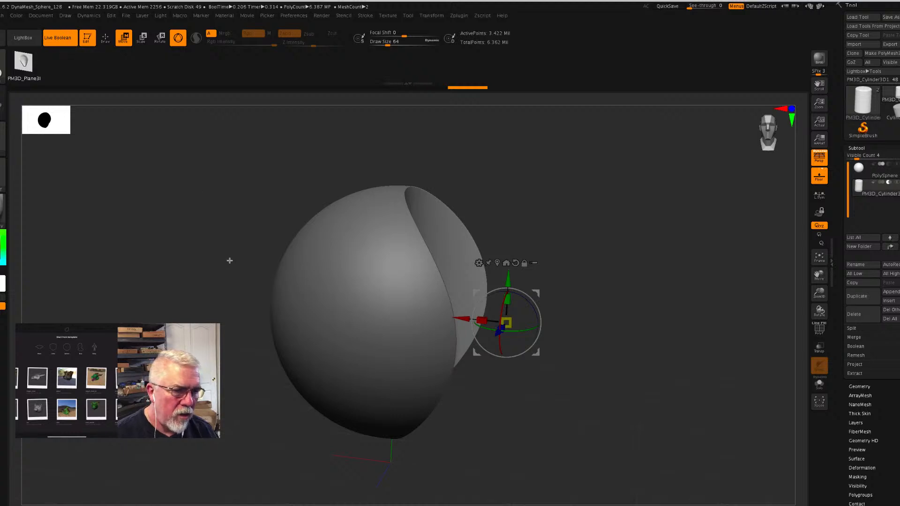
mouse_move(217, 265)
mouse_down()
mouse_move(203, 263)
mouse_move(225, 263)
mouse_up()
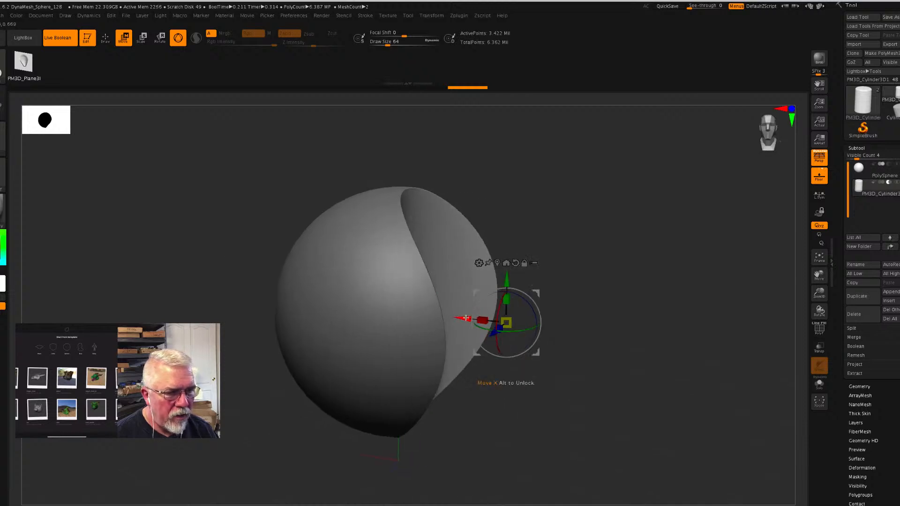
- Shift the subtracting cylinder slightly outward, turn off Live Boolean and delete the cylinder subtool so only the sphere remains
mouse_move(464, 318)
mouse_down()
mouse_move(342, 300)
mouse_move(261, 301)
mouse_move(479, 313)
mouse_up()
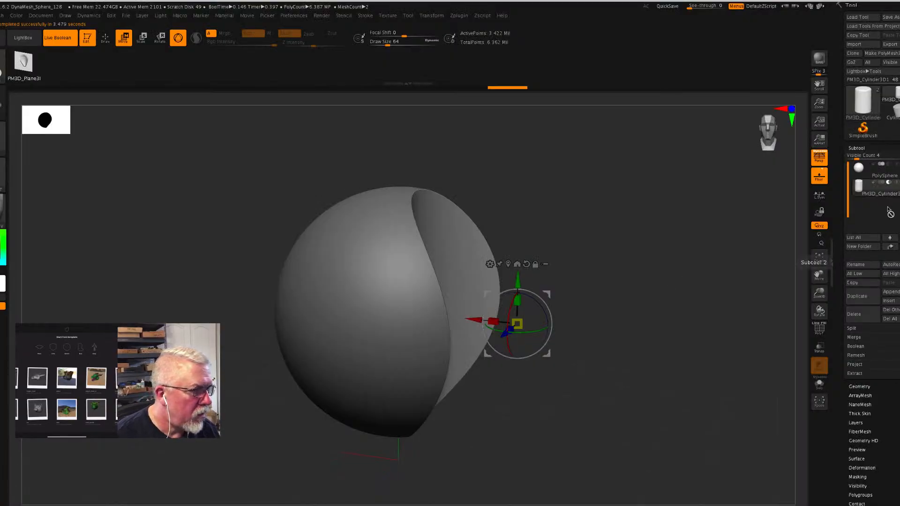
click(68, 40)
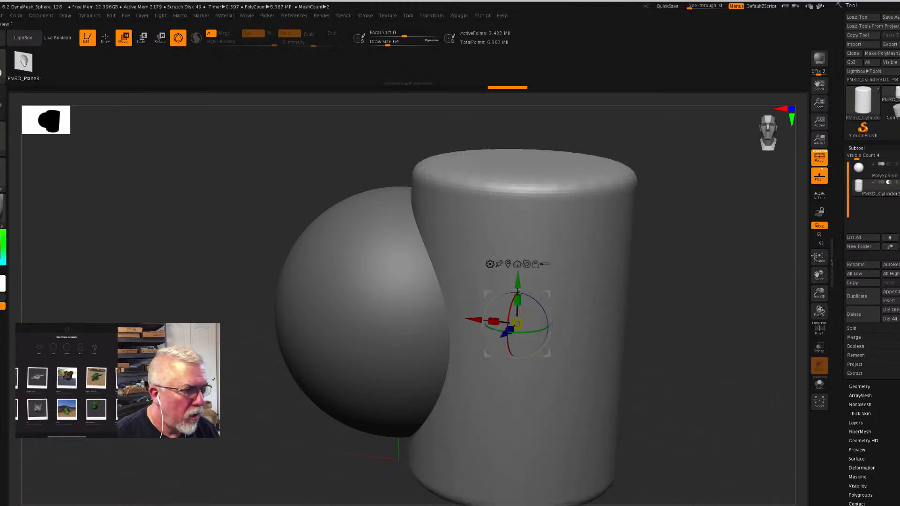
click(870, 319)
click(787, 332)
key(q)
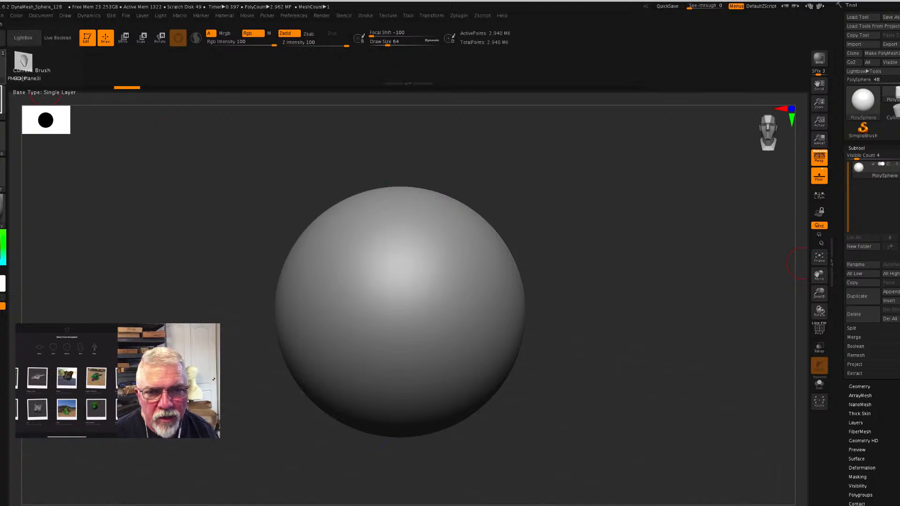
- Load the IMM BParts insert brush and replace it with the IMM ModelKit brush
click(23, 60)
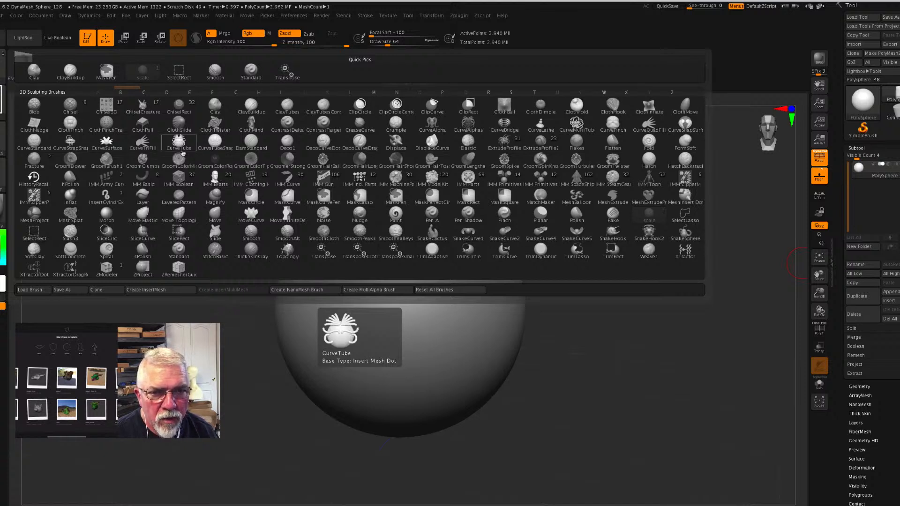
click(217, 179)
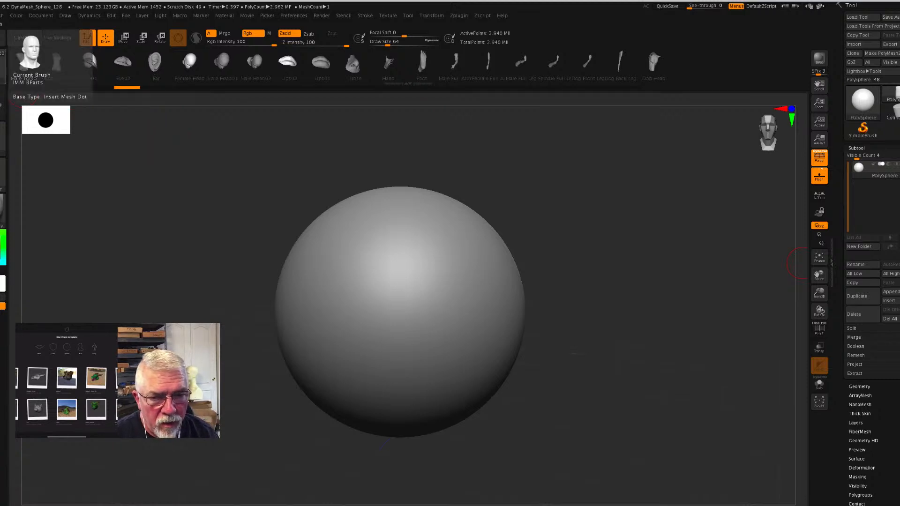
click(31, 54)
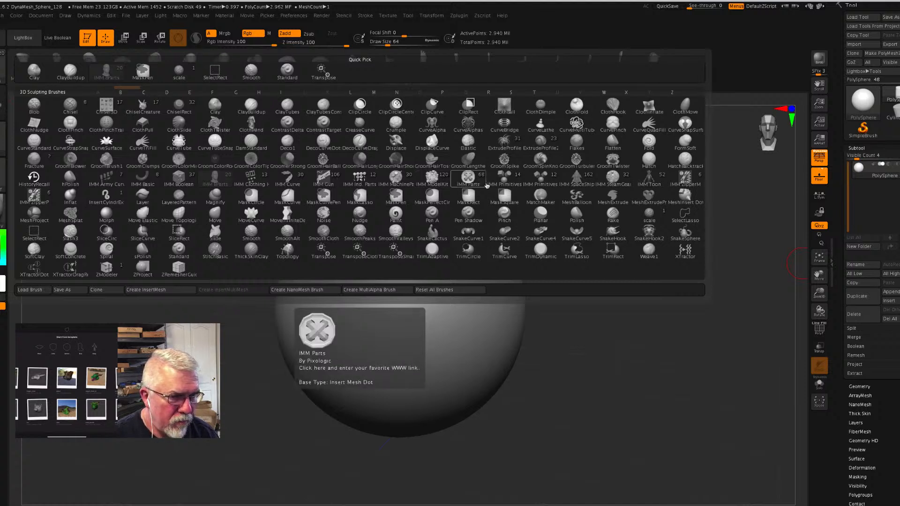
click(469, 181)
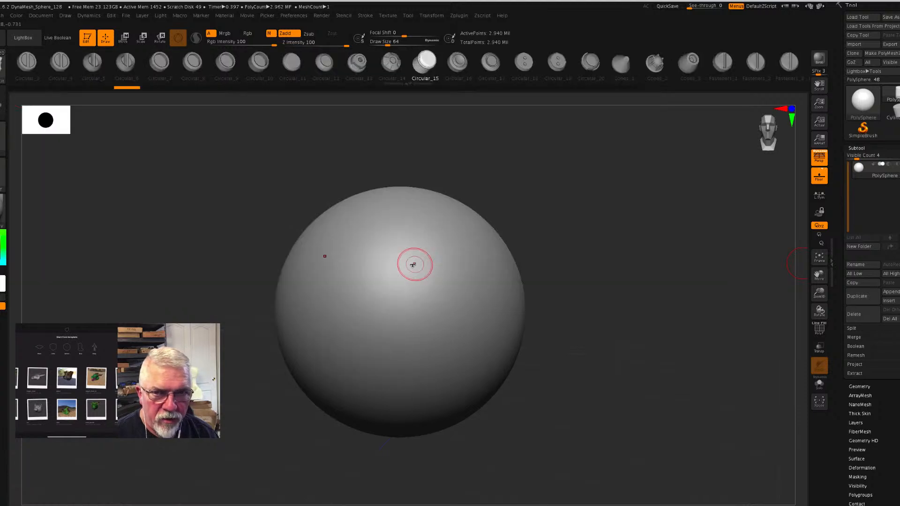
- Insert a Circular_14 part on the front of the sphere and a larger Cones_2 part below it
key(Left)
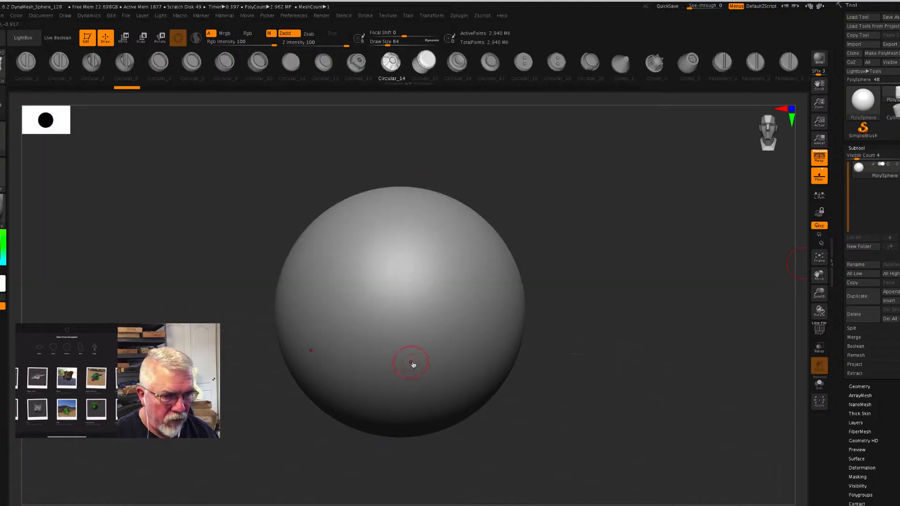
drag(443, 270, 493, 314)
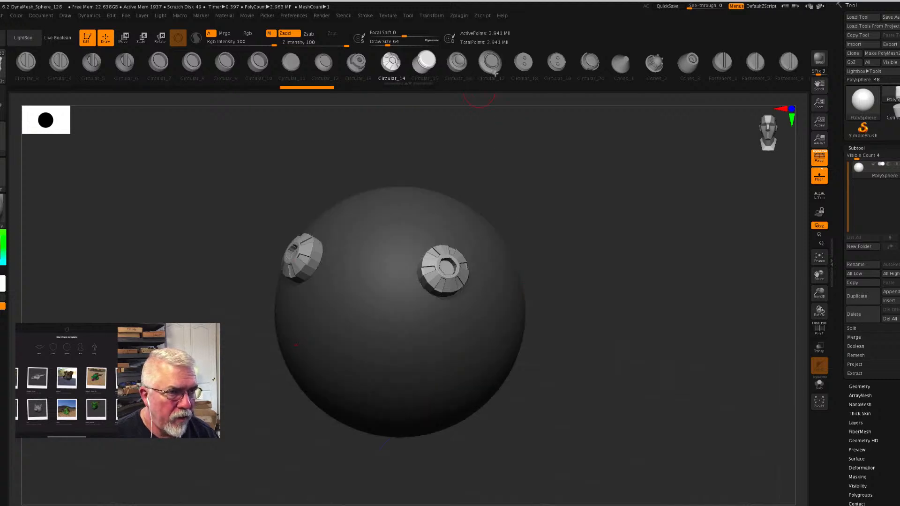
click(654, 63)
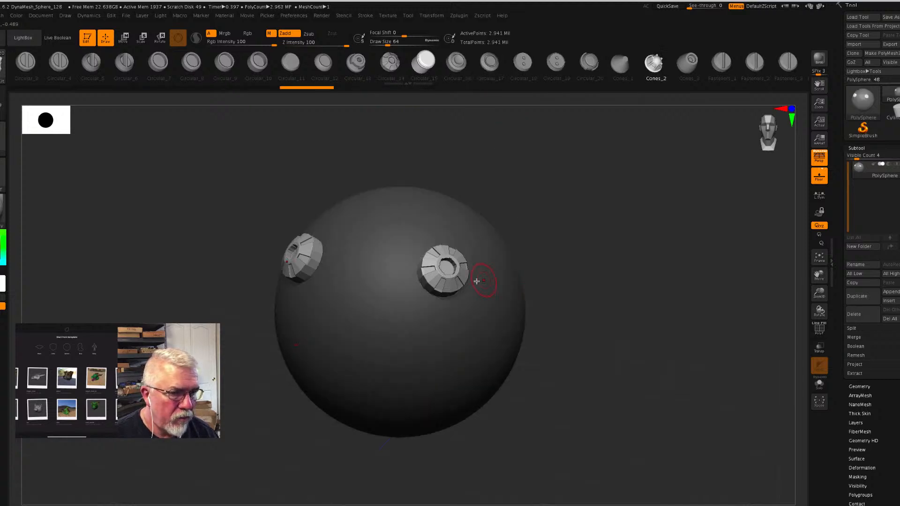
drag(439, 336, 466, 364)
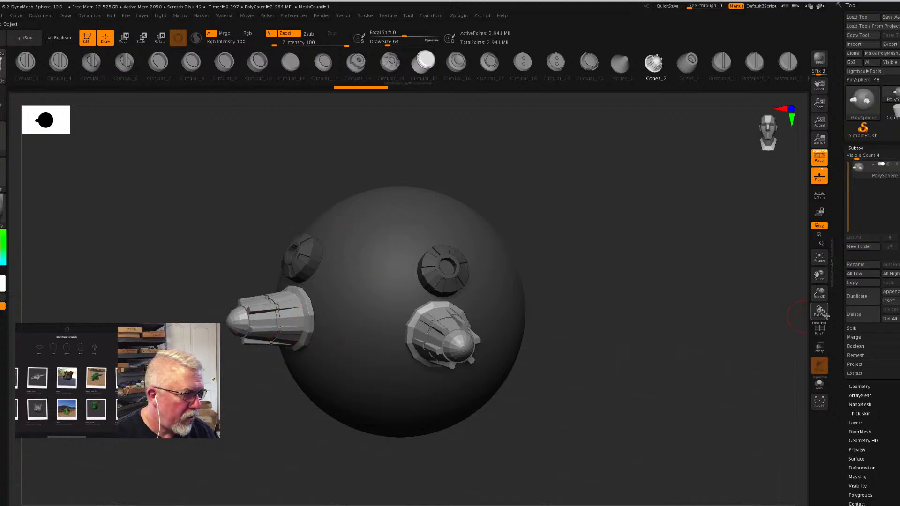
- Show the subtool split options and undo the two part insertions on the sphere
click(854, 329)
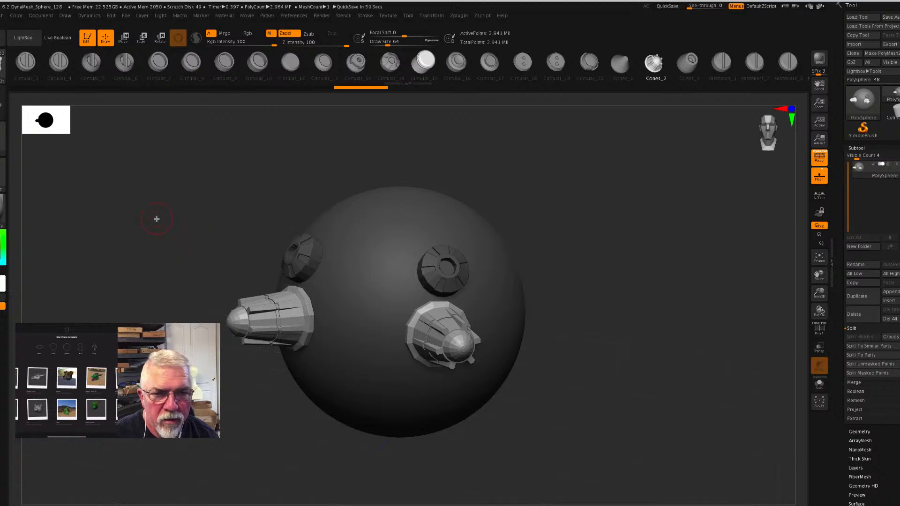
key(ctrl)
key(ctrl+z)
key(ctrl+z)
key(ctrl+z)
key(ctrl+z)
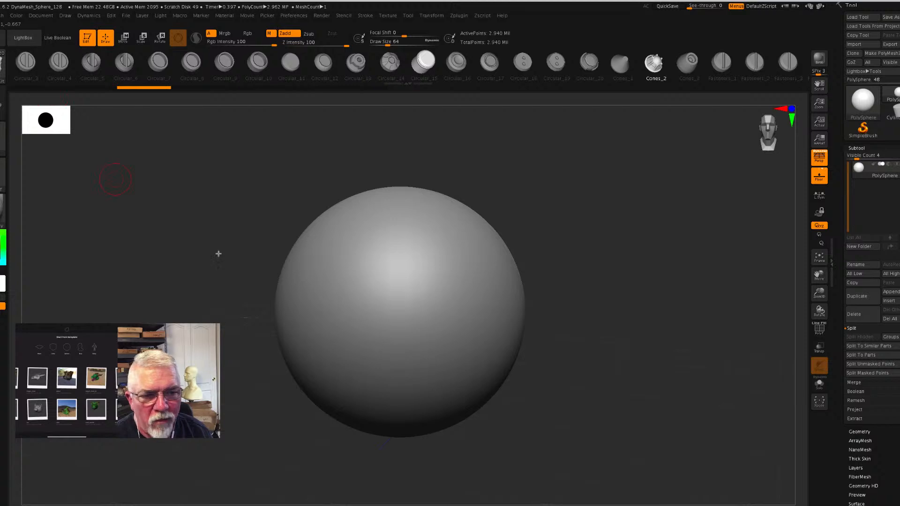
- Flatten the sphere vertically with the gizmo, first to about 0.73 of its height and further from the side, into an ellipsoid
click(123, 37)
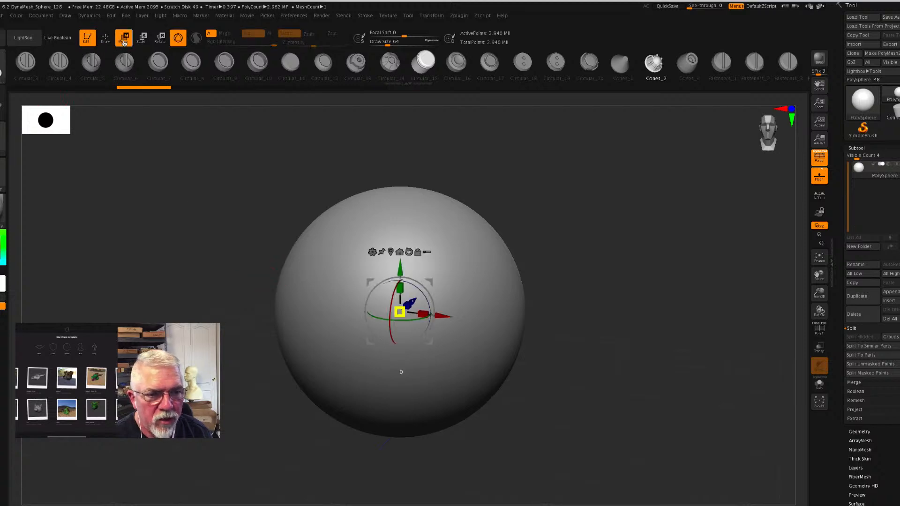
drag(409, 278, 401, 312)
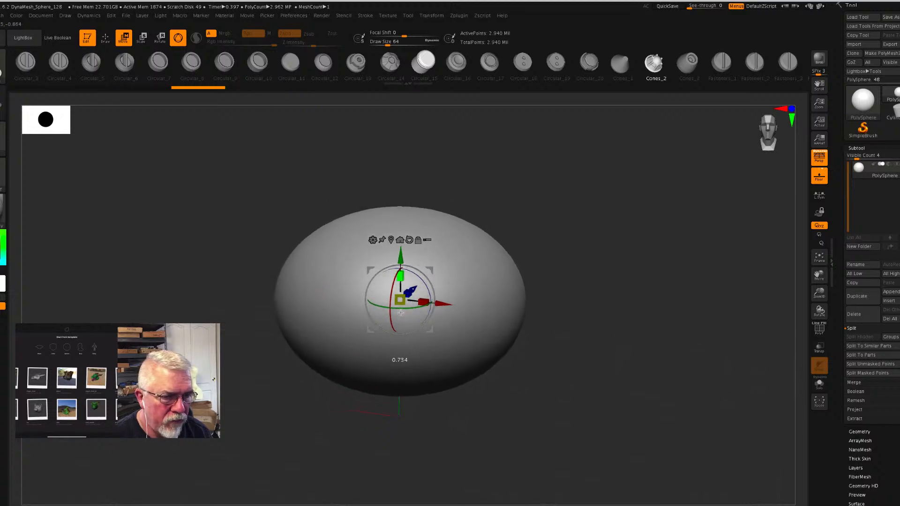
drag(247, 300, 278, 310)
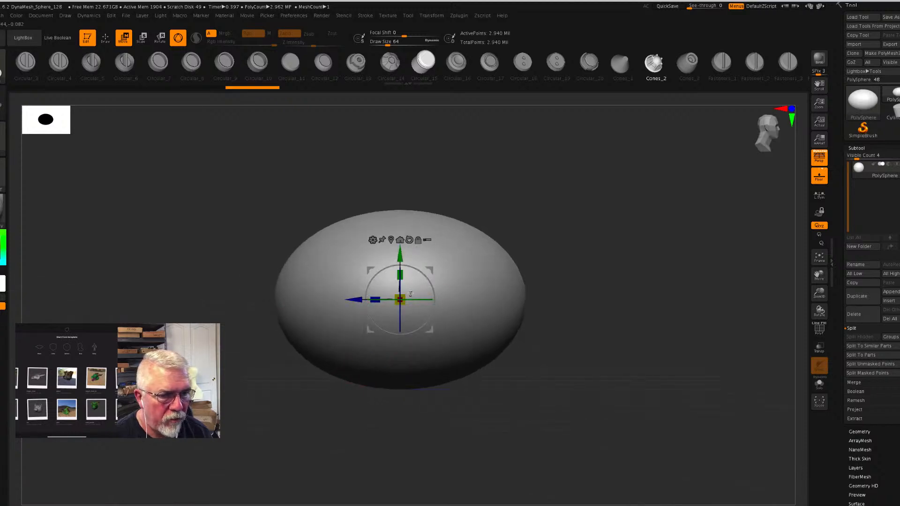
drag(569, 290, 523, 297)
drag(425, 299, 381, 299)
drag(584, 316, 551, 316)
drag(401, 275, 404, 288)
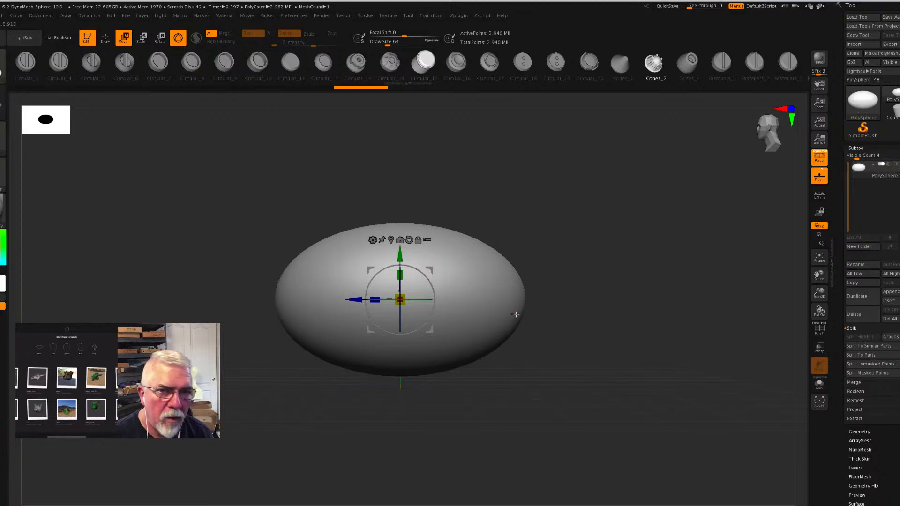
- Return to draw mode, choose the Move brush and enlarge its draw size to about 299
key(q)
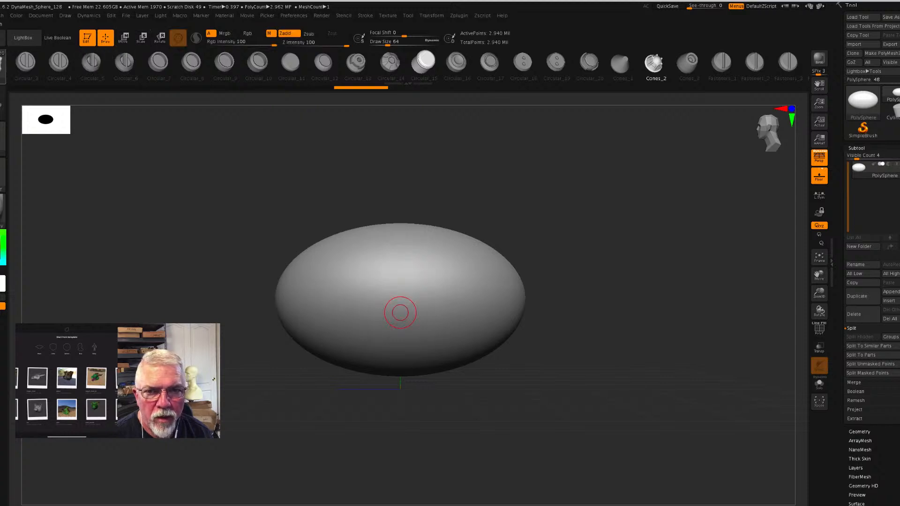
key(b)
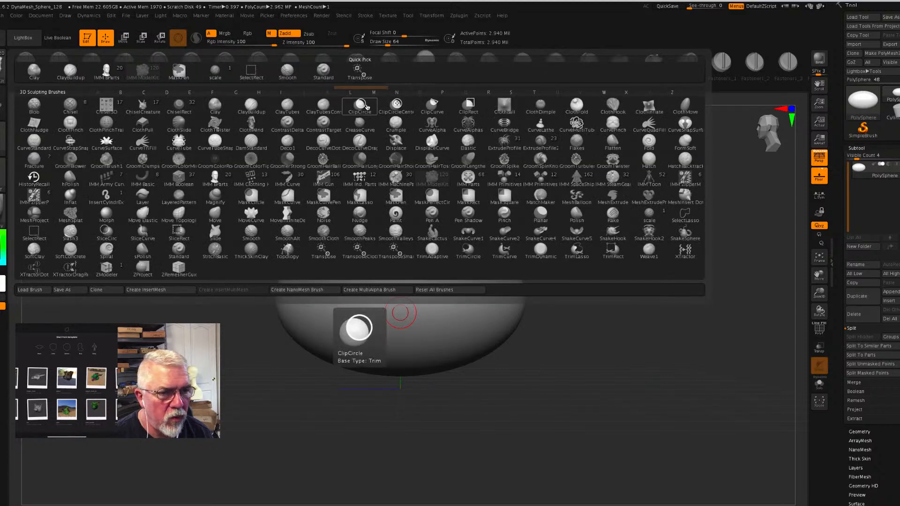
click(212, 214)
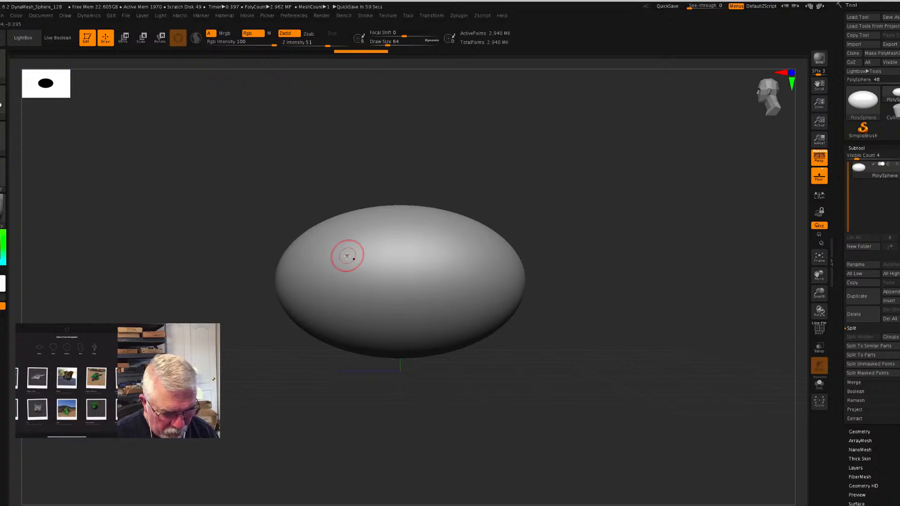
key(s)
drag(348, 256, 366, 256)
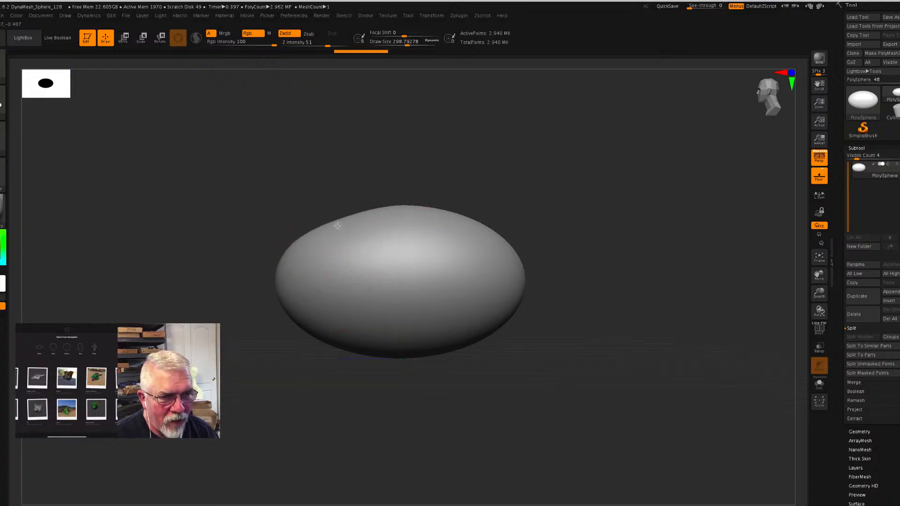
- Push down the ellipsoid's upper front and pull its front end and underside to form a tapered snout with a rounded rear
drag(367, 222, 369, 233)
mouse_move(303, 240)
mouse_down()
mouse_move(300, 251)
mouse_move(291, 244)
mouse_up()
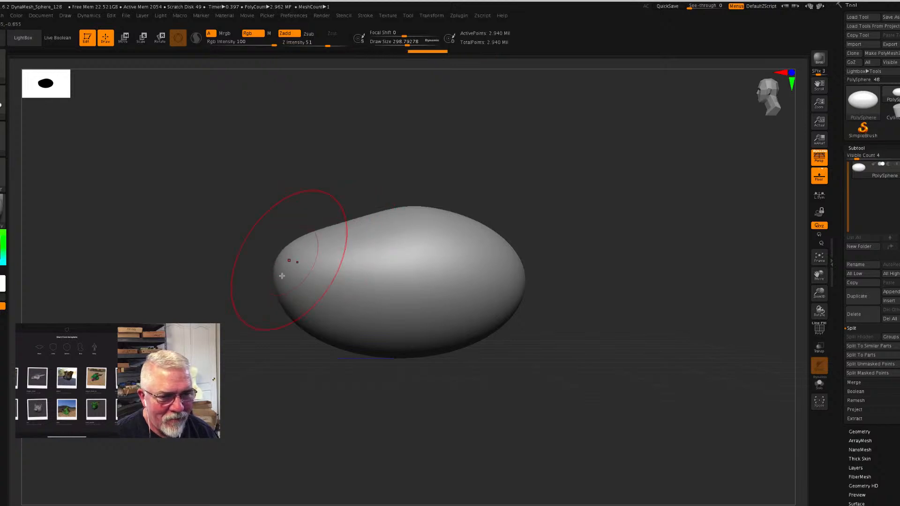
drag(276, 296, 257, 309)
mouse_move(377, 336)
mouse_down()
mouse_move(384, 326)
mouse_move(345, 333)
mouse_move(408, 329)
mouse_up()
mouse_move(407, 211)
mouse_down()
mouse_move(448, 212)
mouse_move(478, 227)
mouse_up()
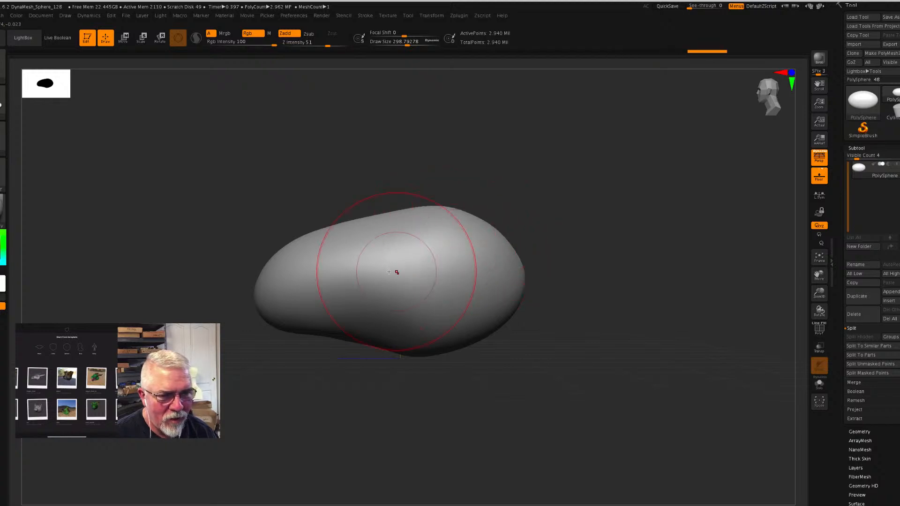
drag(373, 216, 375, 225)
drag(336, 248, 335, 253)
- Adjust the head form's outline from the front with the Move brush and return to its side profile
mouse_move(604, 345)
mouse_down()
mouse_move(628, 345)
mouse_move(575, 317)
mouse_up()
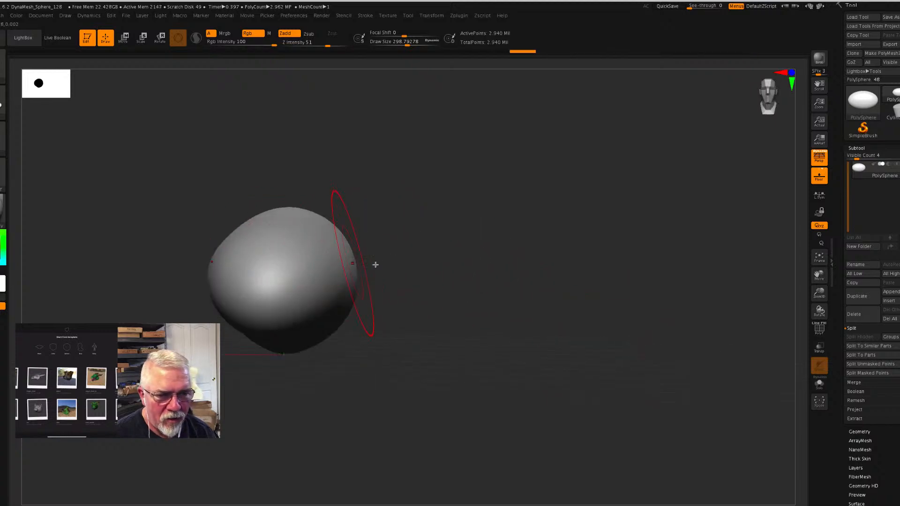
drag(448, 274, 450, 277)
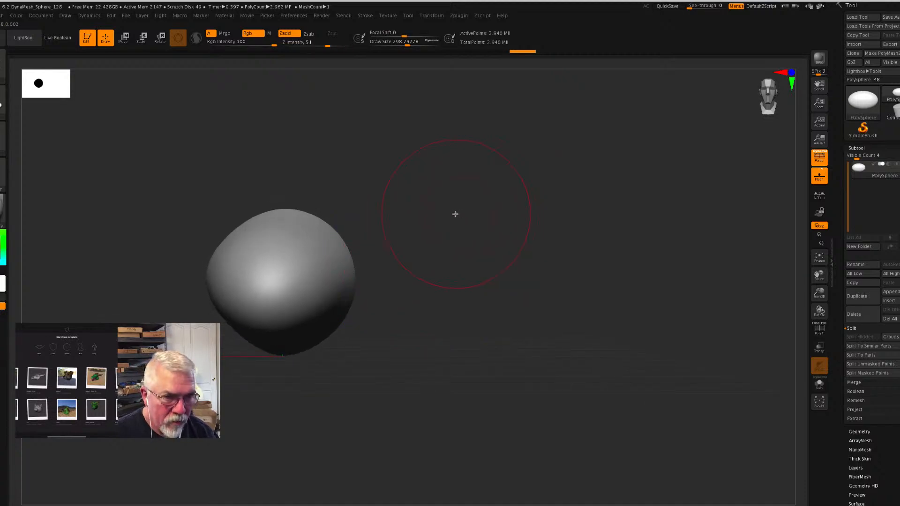
alt+drag(455, 214, 607, 215)
mouse_move(489, 262)
mouse_down()
mouse_move(488, 287)
mouse_move(509, 272)
mouse_move(488, 283)
mouse_up()
drag(609, 284, 550, 291)
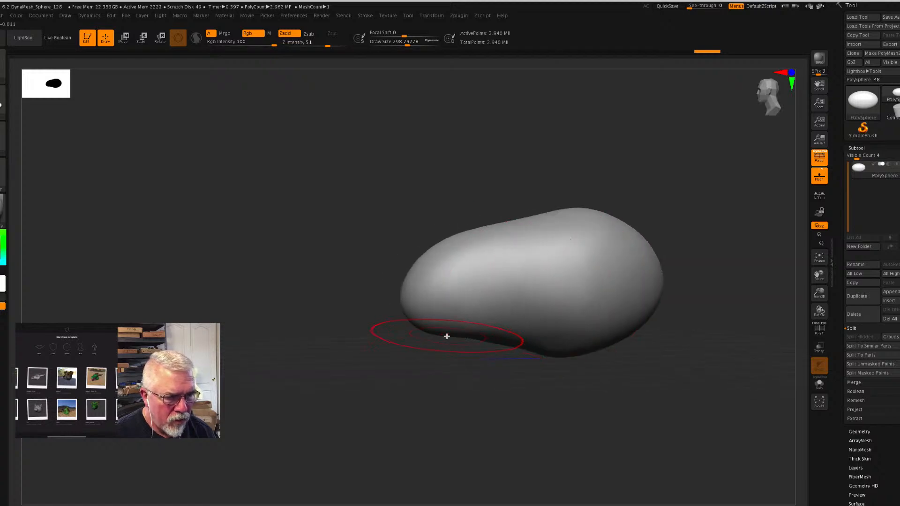
- Reduce the brush's draw size to 112 and shape a nose tip and chin bump at the underside of the snout
key(s)
mouse_move(442, 336)
mouse_down()
mouse_move(427, 337)
mouse_move(455, 341)
mouse_up()
mouse_move(400, 373)
mouse_down()
mouse_move(420, 370)
mouse_move(437, 345)
mouse_move(472, 328)
mouse_up()
mouse_move(547, 376)
mouse_down()
mouse_move(531, 394)
mouse_move(428, 330)
mouse_move(412, 299)
mouse_move(409, 316)
mouse_move(432, 301)
mouse_move(428, 315)
mouse_up()
mouse_move(441, 263)
mouse_down()
mouse_move(434, 263)
mouse_move(458, 237)
mouse_move(441, 251)
mouse_move(478, 239)
mouse_up()
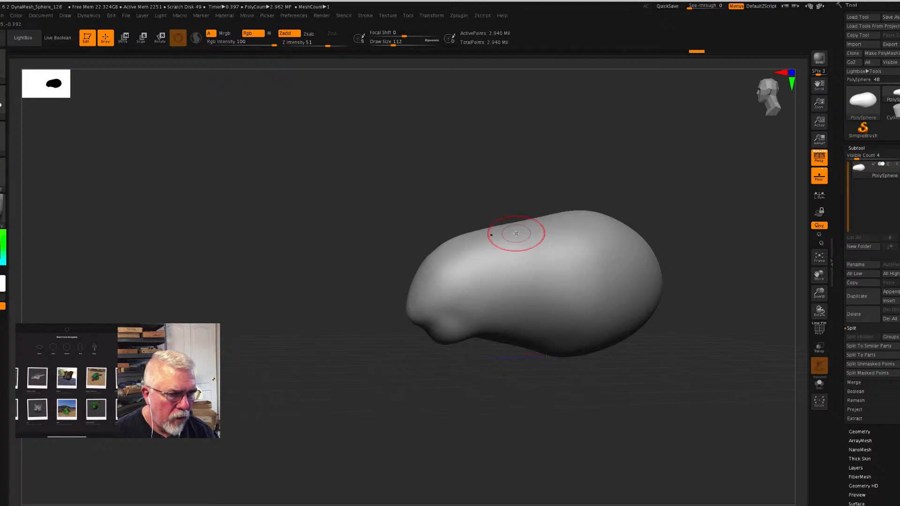
- Pull a second rounded bump down from the middle of the underside and smooth and refine it from several angles
mouse_move(577, 376)
mouse_down()
mouse_move(621, 360)
mouse_move(597, 357)
mouse_up()
mouse_move(534, 362)
mouse_down()
mouse_move(551, 379)
mouse_move(561, 376)
mouse_up()
drag(660, 378, 668, 411)
drag(550, 357, 530, 373)
drag(655, 399, 684, 379)
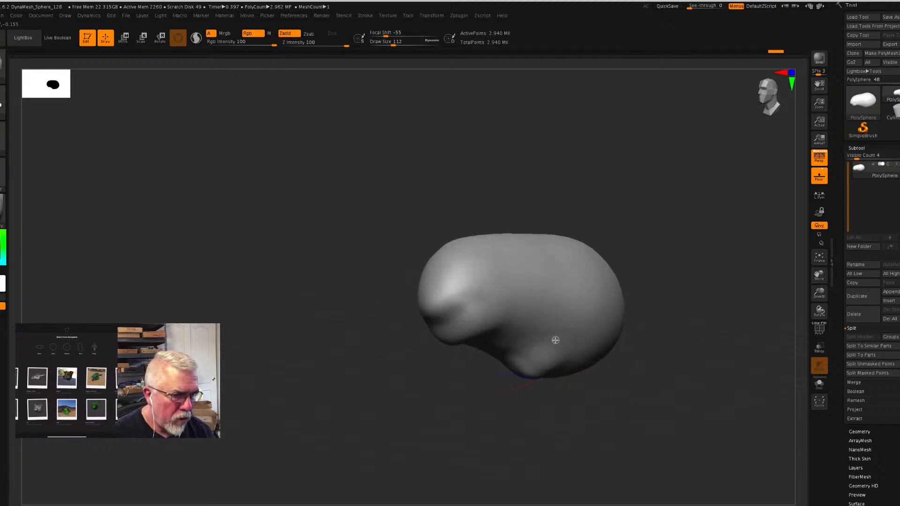
shift+drag(534, 350, 537, 344)
drag(712, 365, 664, 378)
mouse_move(558, 352)
shift+mouse_down()
mouse_move(558, 340)
mouse_move(537, 333)
shift+mouse_up()
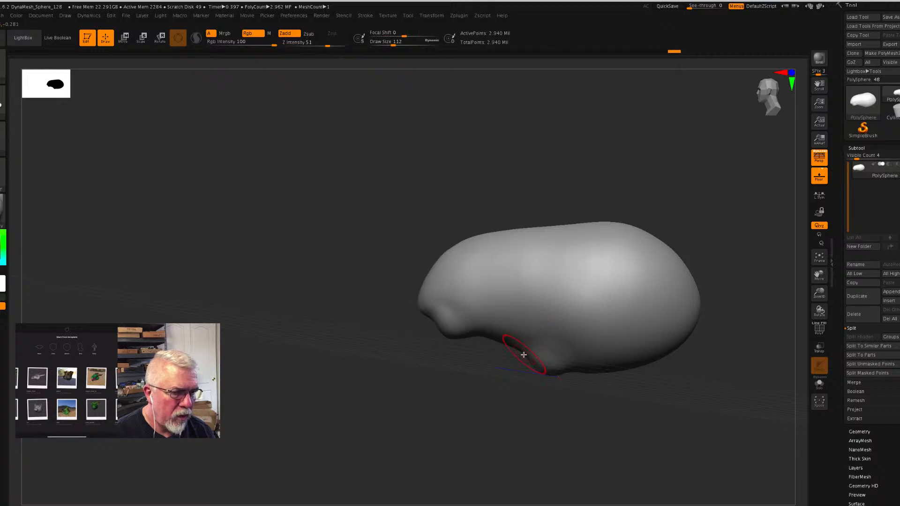
drag(499, 395, 514, 406)
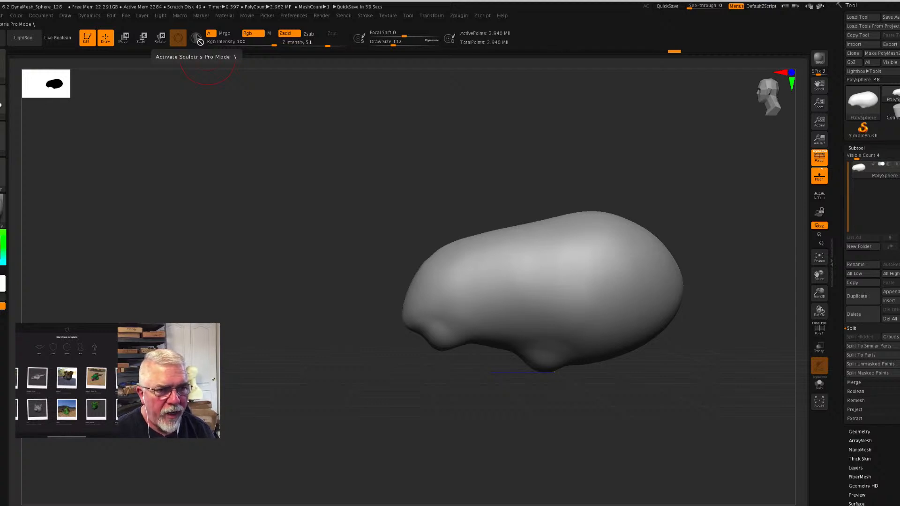
- Choose the SnakeHook brush and activate Sculptris Pro mode
alt+drag(328, 263, 204, 264)
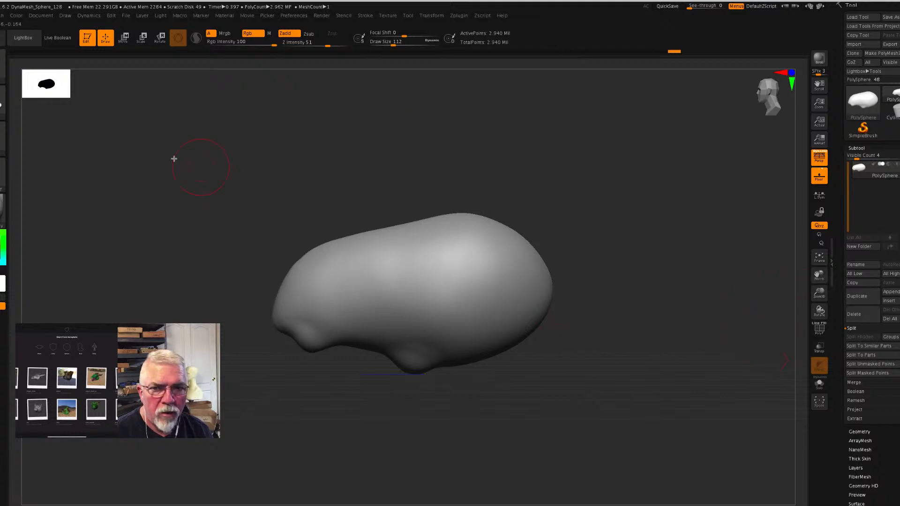
click(3, 68)
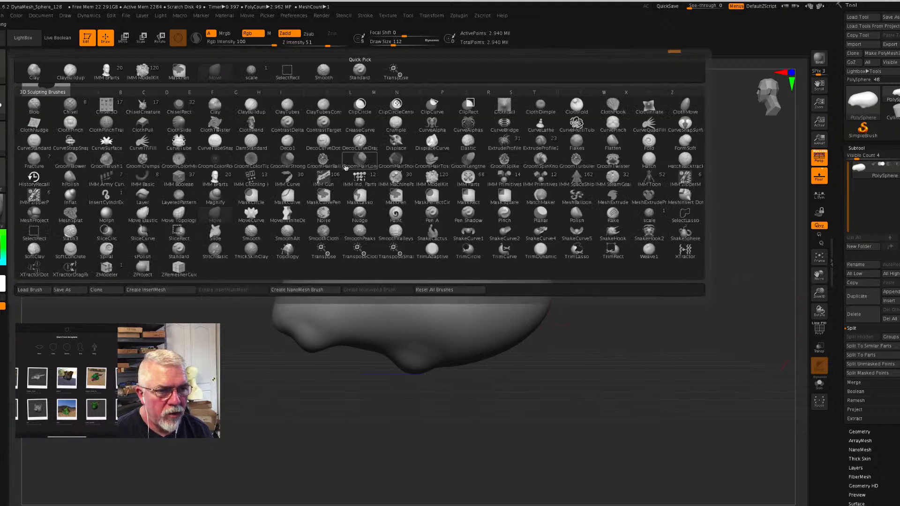
mouse_move(573, 177)
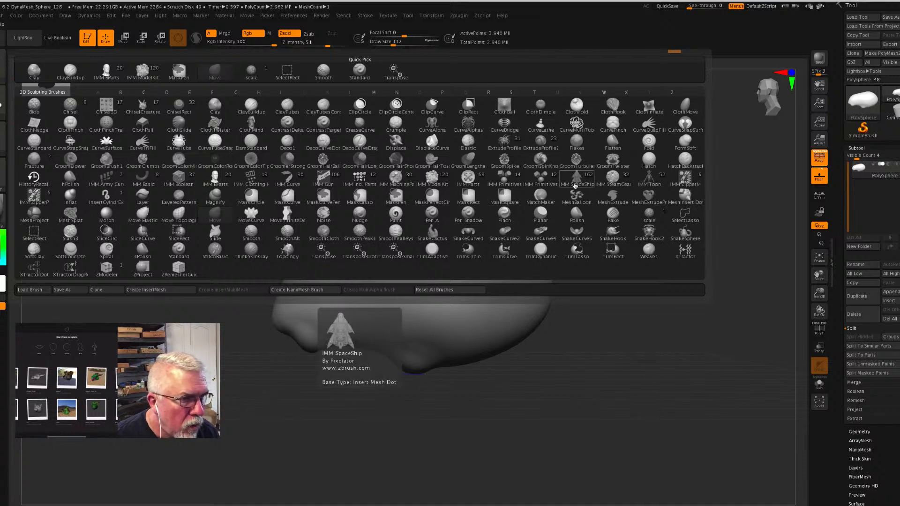
click(615, 236)
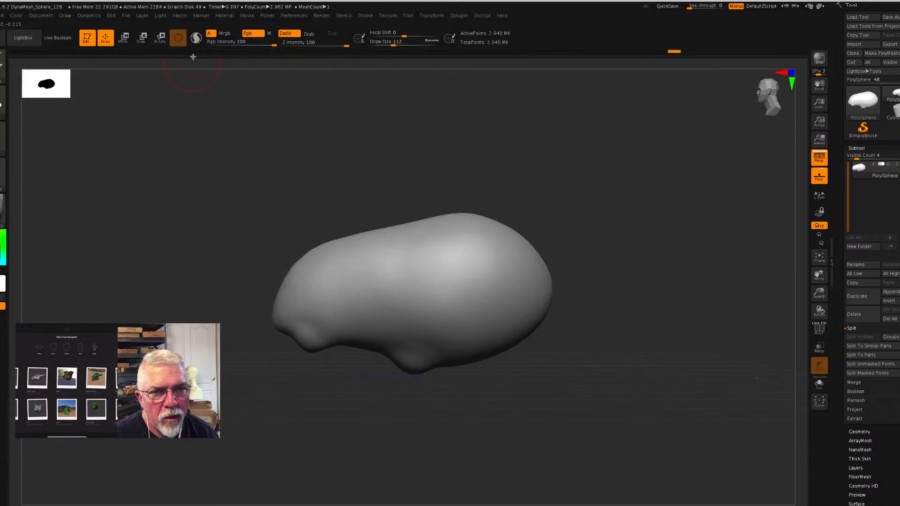
click(196, 37)
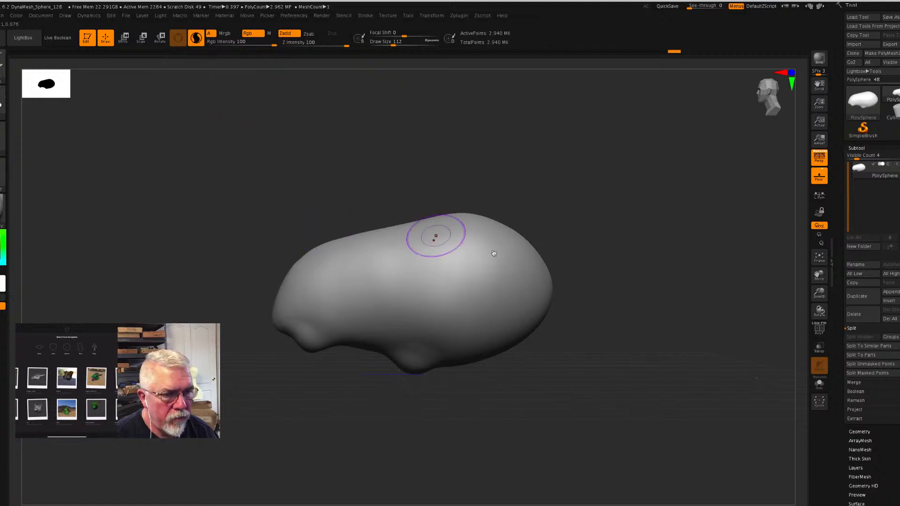
- Pull a pair of long tapering horns out of the back of the head with SnakeHook and inspect their mesh in polyframe view
drag(623, 306, 639, 315)
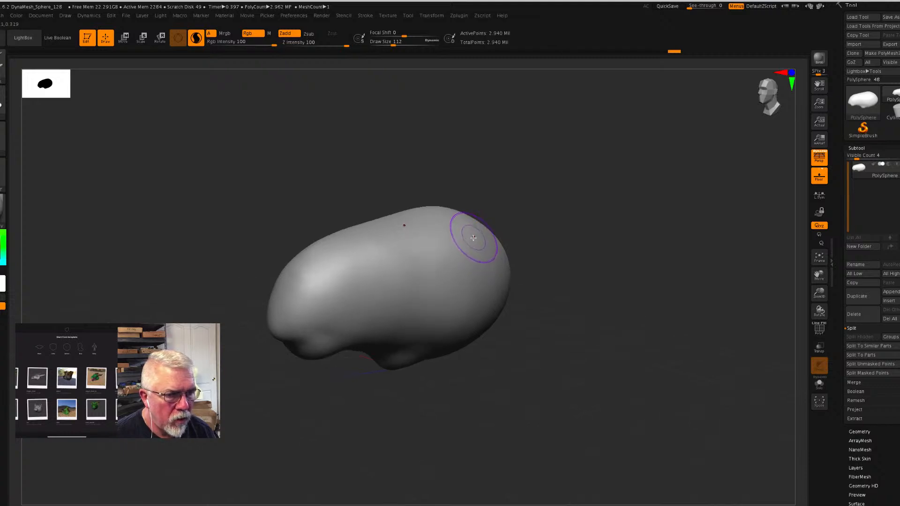
mouse_move(474, 238)
mouse_down()
mouse_move(618, 235)
mouse_move(685, 205)
mouse_up()
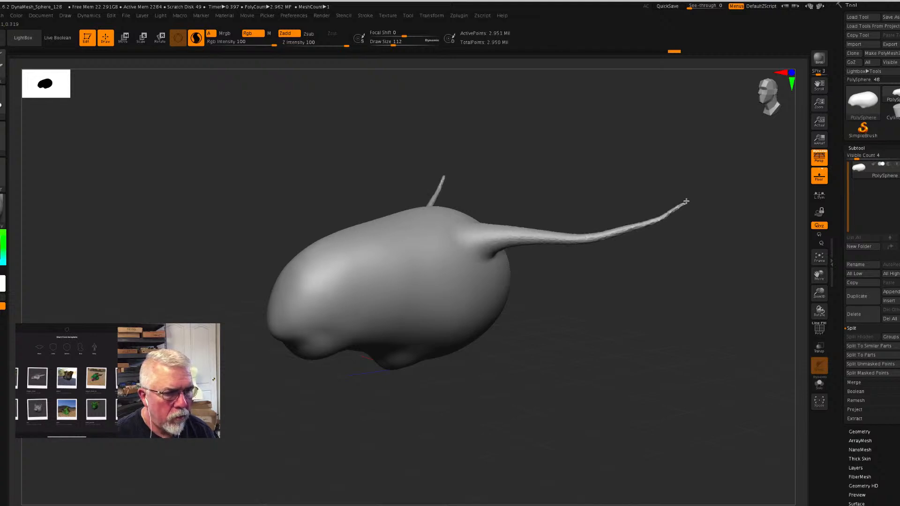
mouse_move(614, 344)
mouse_down()
mouse_move(593, 342)
mouse_move(599, 320)
mouse_up()
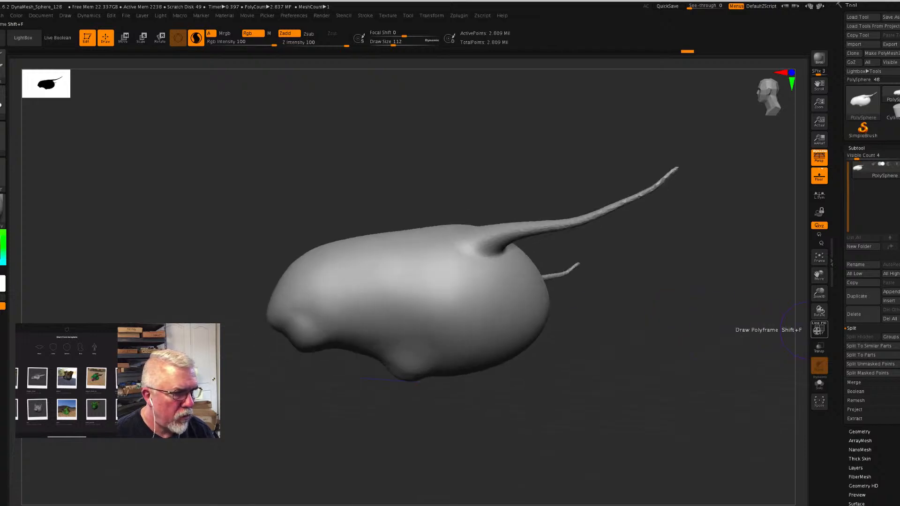
click(819, 331)
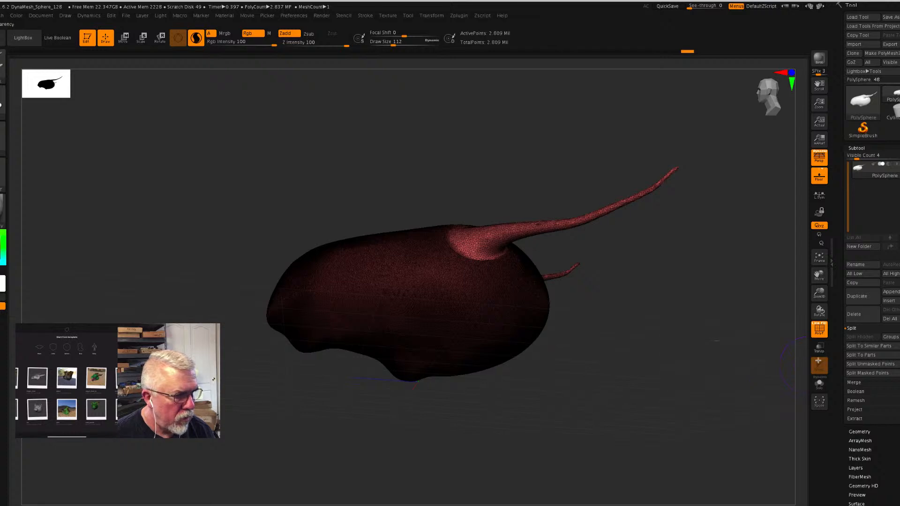
click(820, 333)
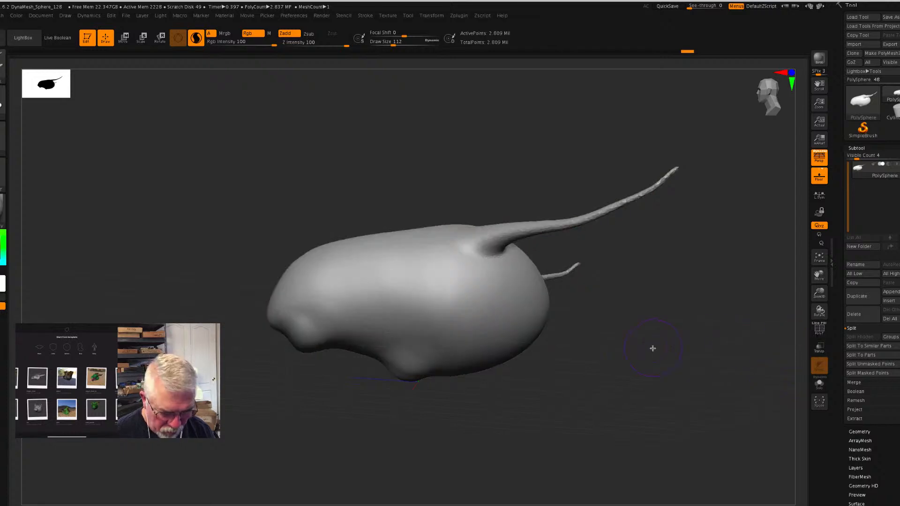
- Remesh the whole head with DynaMesh and turn off Sculptris Pro mode
ctrl+drag(648, 337, 684, 411)
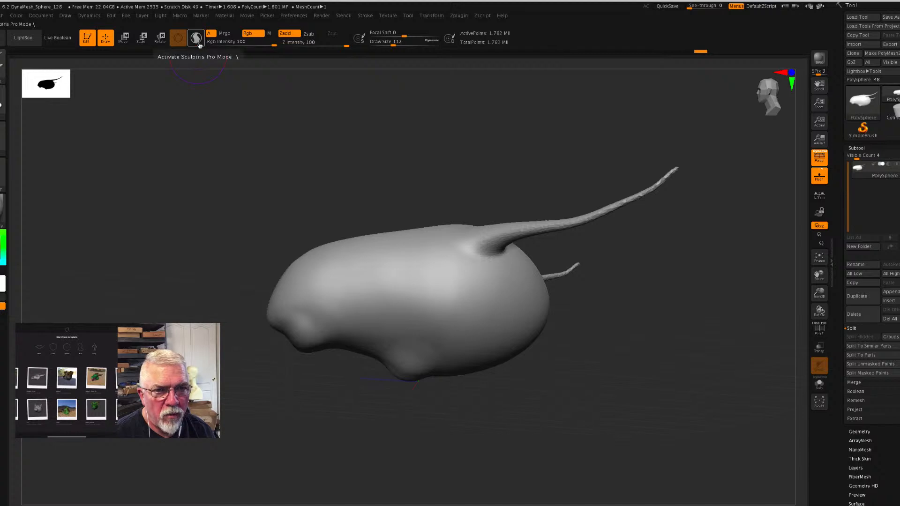
key(ctrl)
ctrl+drag(672, 317, 735, 398)
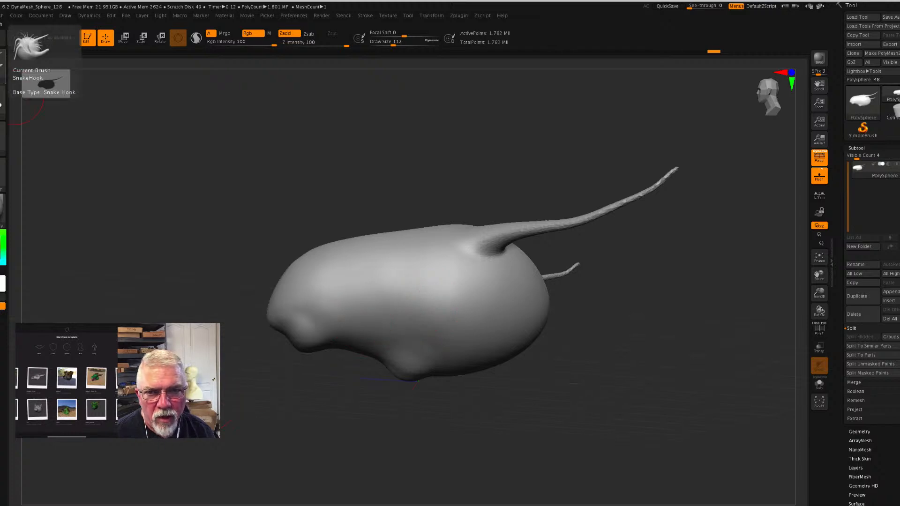
- Choose the Inflat brush, try thickening the horn near its base, and undo the trial stroke
key(b)
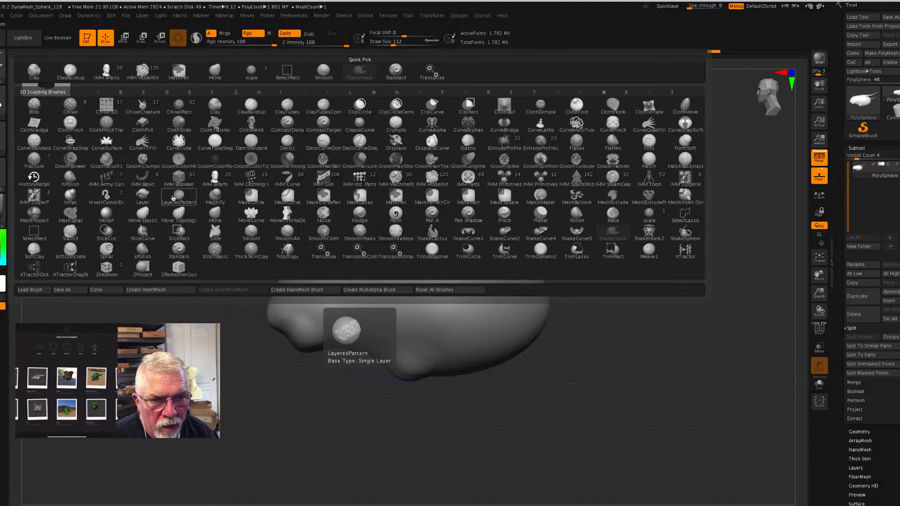
click(75, 199)
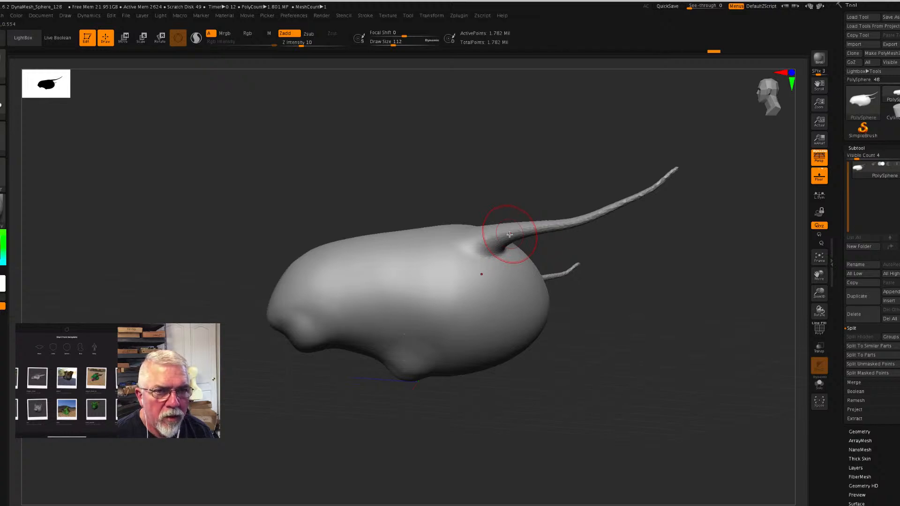
mouse_move(510, 234)
mouse_down()
mouse_move(543, 228)
mouse_move(535, 227)
mouse_up()
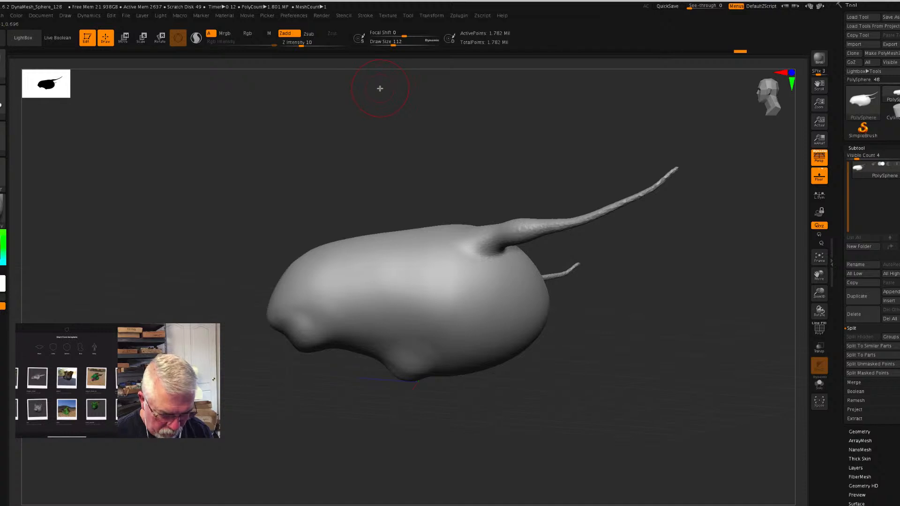
key(ctrl+z)
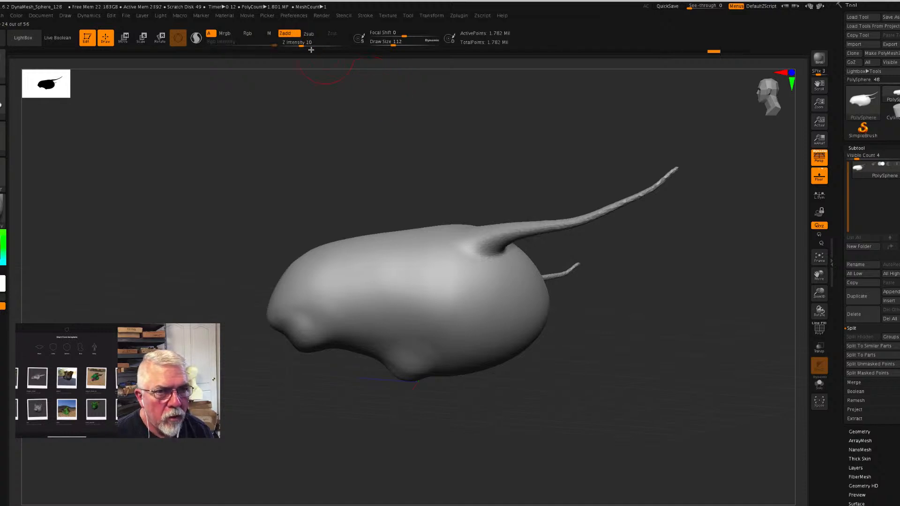
- Set the Z Intensity to 4 and thicken the horns from base to tip with the Inflat brush
click(297, 46)
text(6)
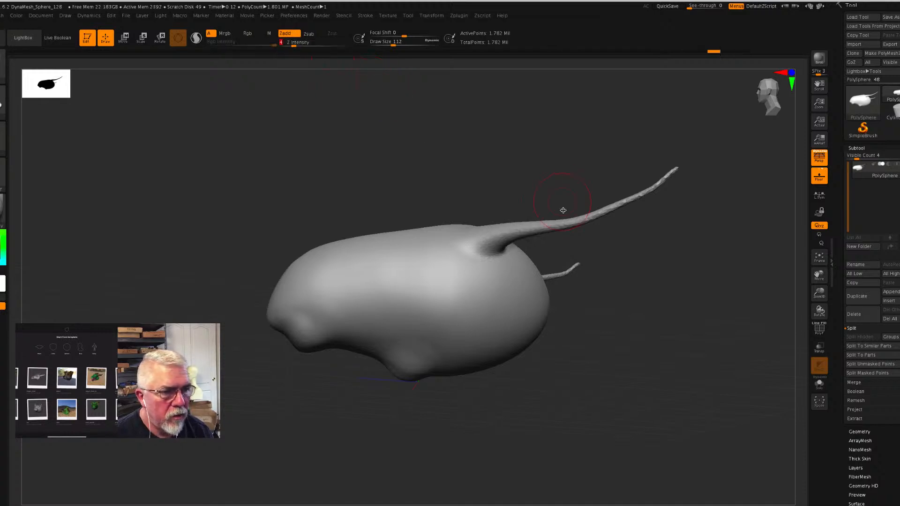
mouse_move(519, 232)
mouse_down()
mouse_move(592, 213)
mouse_move(675, 167)
mouse_move(577, 223)
mouse_move(550, 225)
mouse_up()
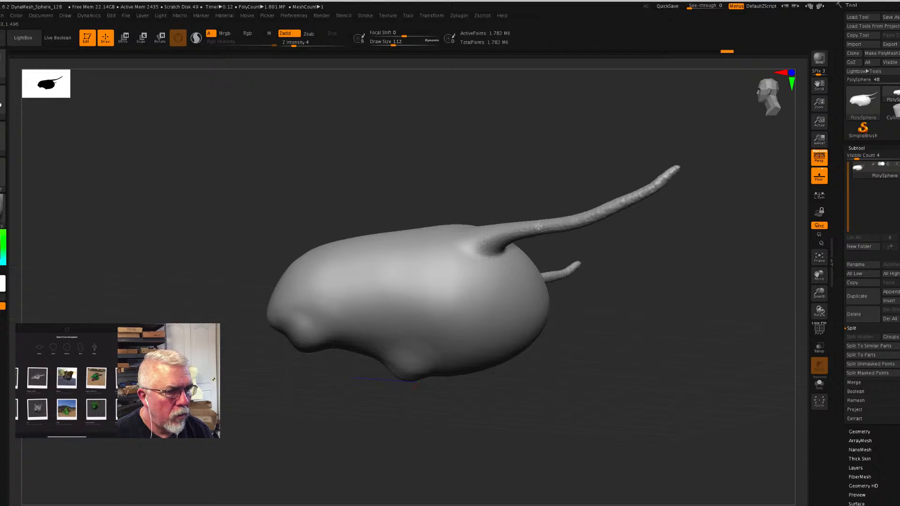
drag(481, 239, 498, 235)
drag(572, 220, 676, 168)
drag(574, 226, 498, 237)
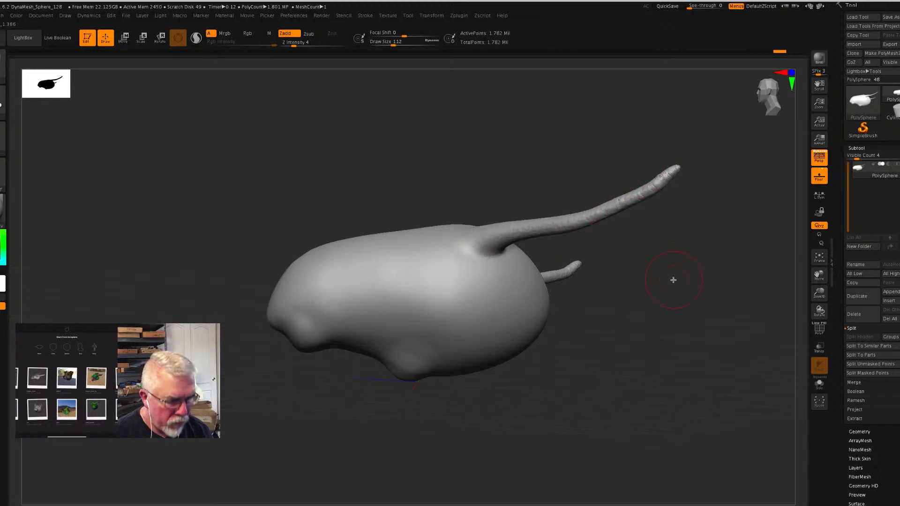
- Remesh the head and horns with DynaMesh, inflate the horn base slightly more, and check the mesh in polyframe view
key(ctrl)
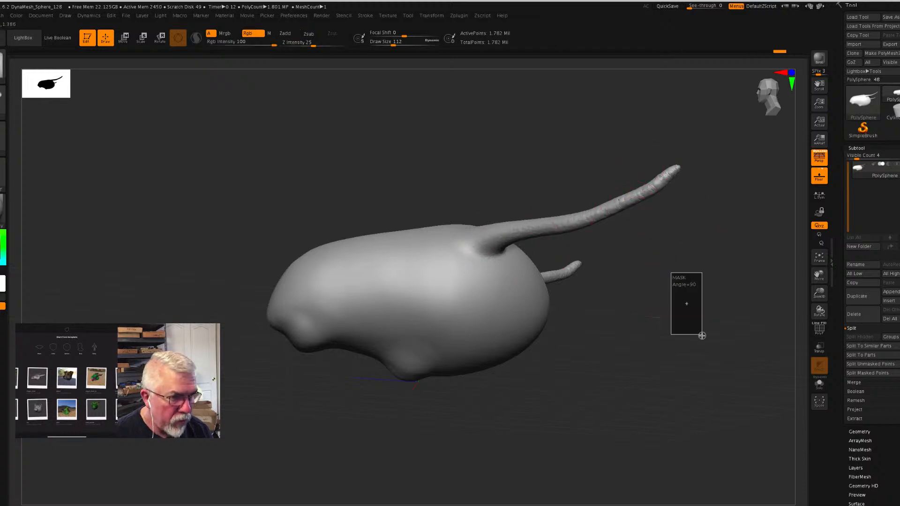
ctrl+click(675, 362)
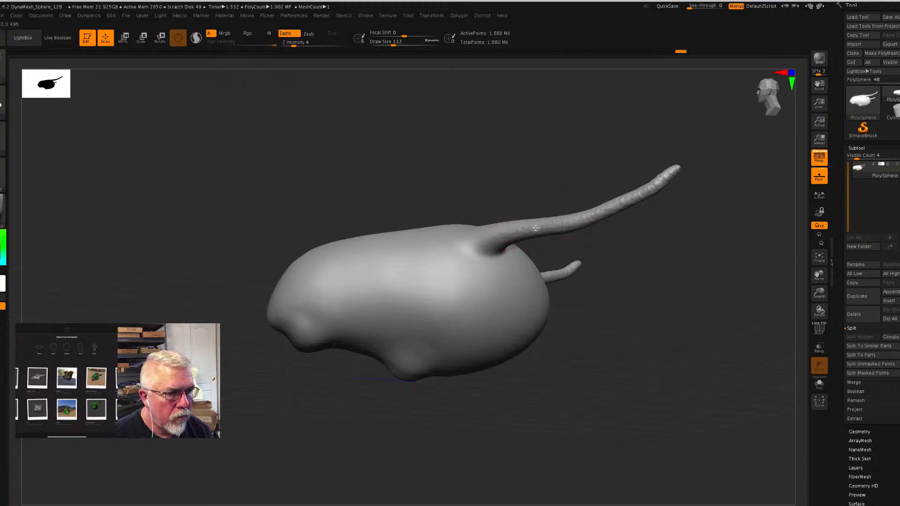
mouse_move(489, 234)
mouse_down()
mouse_move(467, 241)
mouse_move(505, 233)
mouse_up()
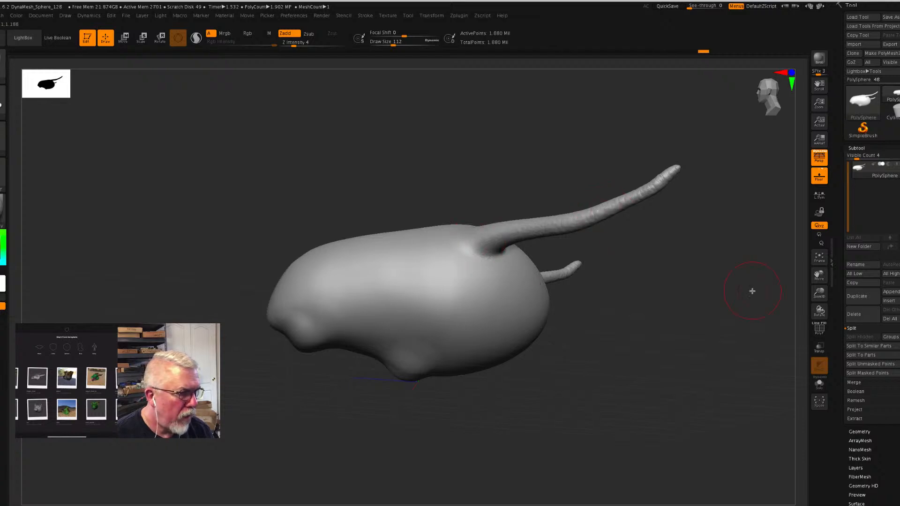
click(820, 331)
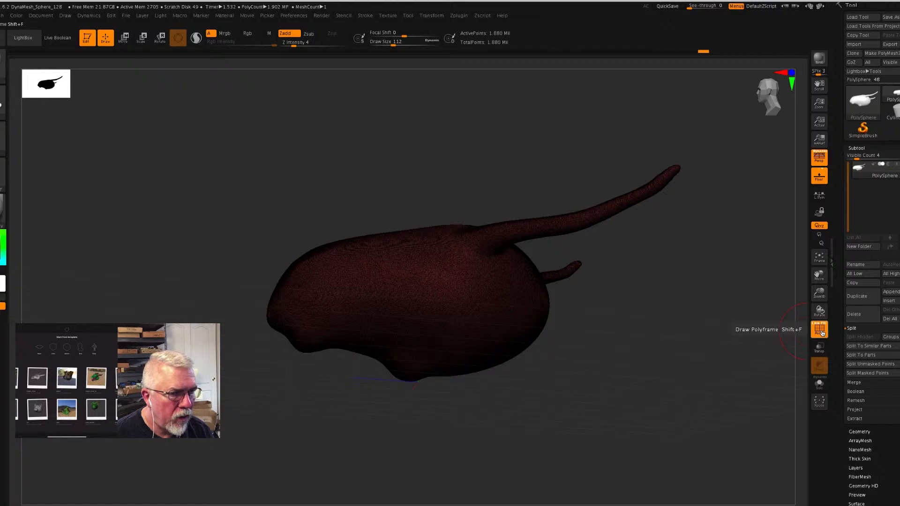
click(821, 332)
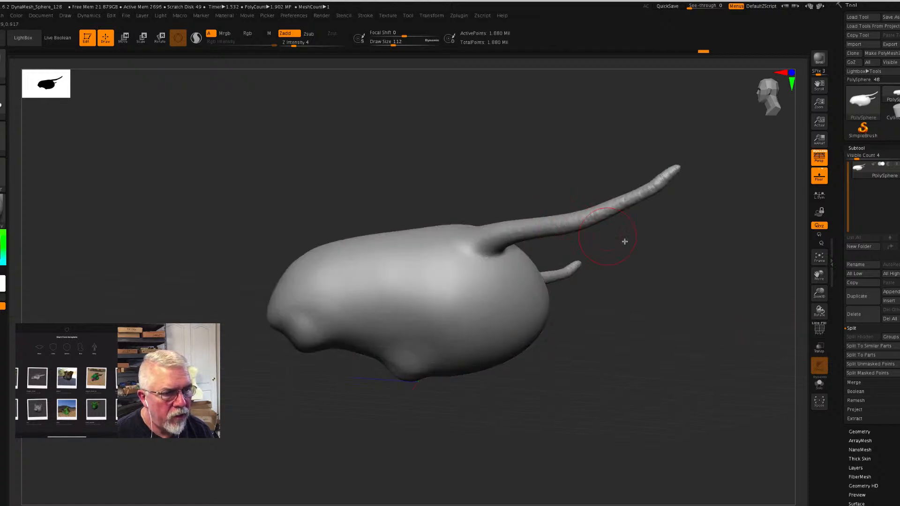
- Choose the Move brush and decline the offer to activate Dynamic Subdiv
drag(723, 309, 564, 285)
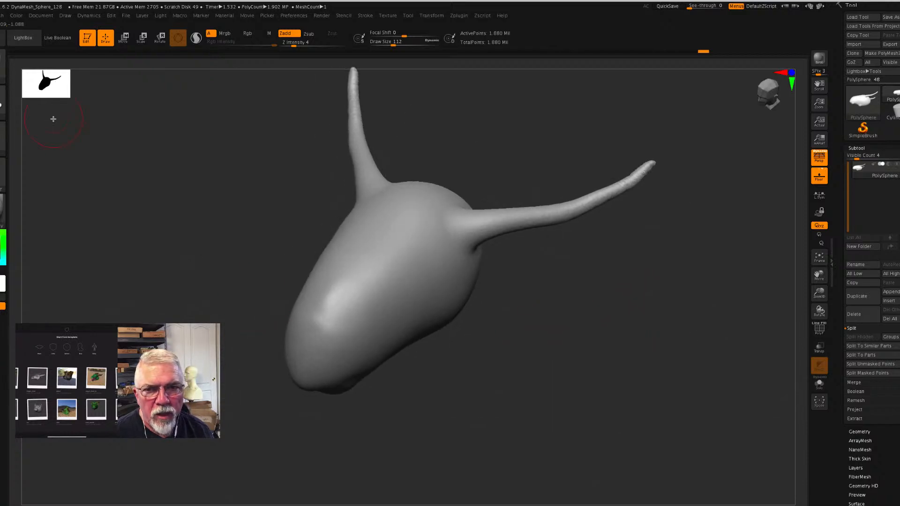
click(2, 74)
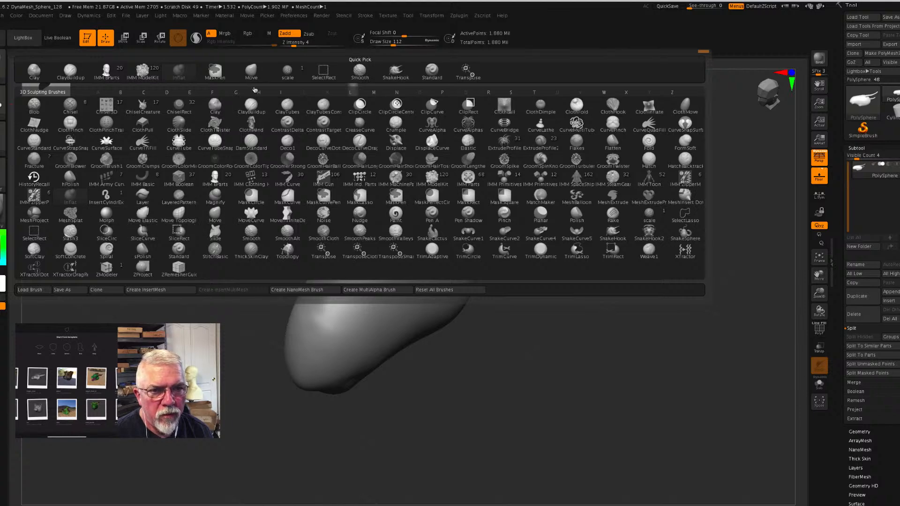
click(251, 71)
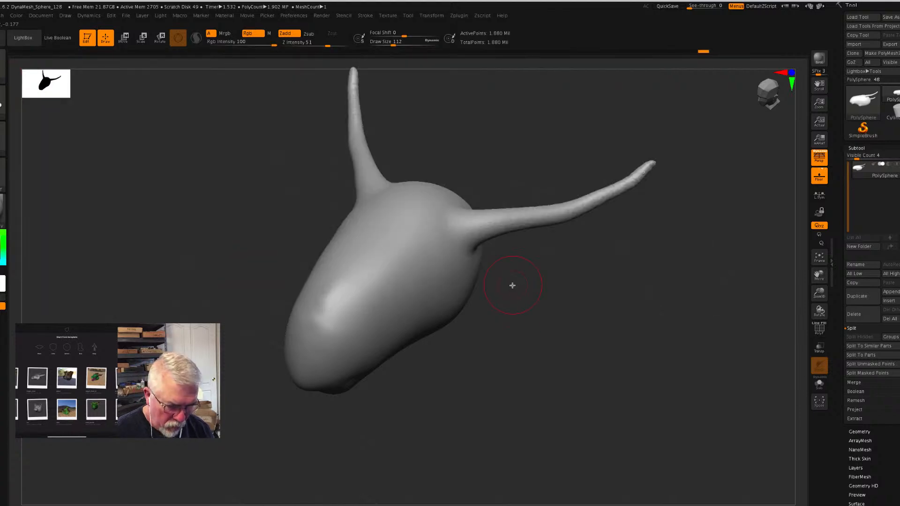
key(d)
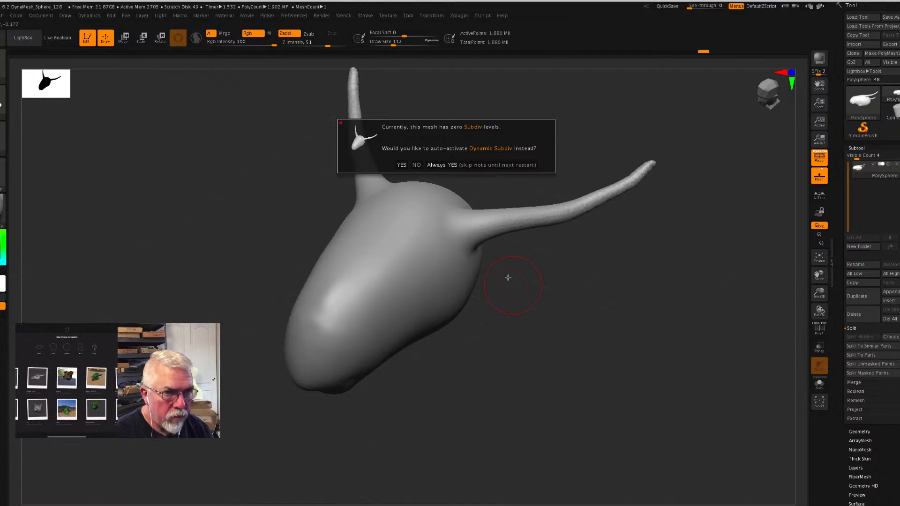
click(416, 165)
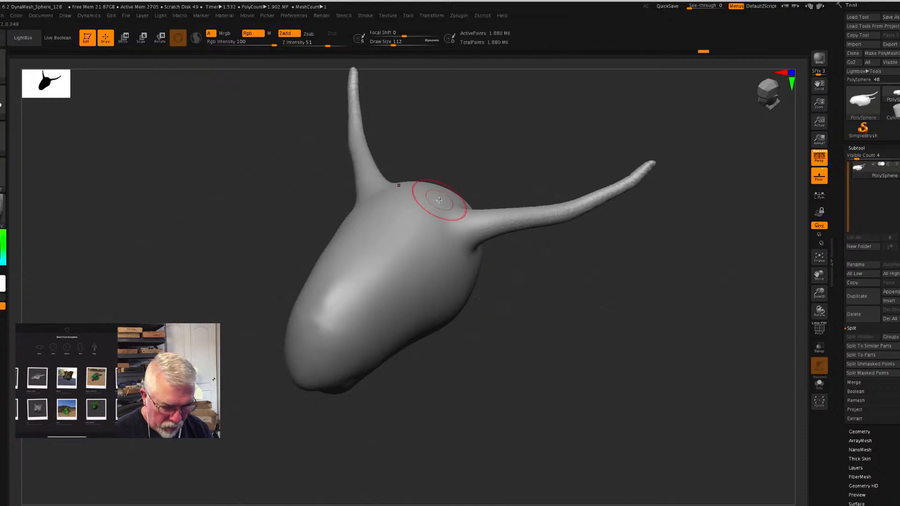
- Enlarge the draw size to about 286 and bend the horns into upward curves, working from several angles
key(s)
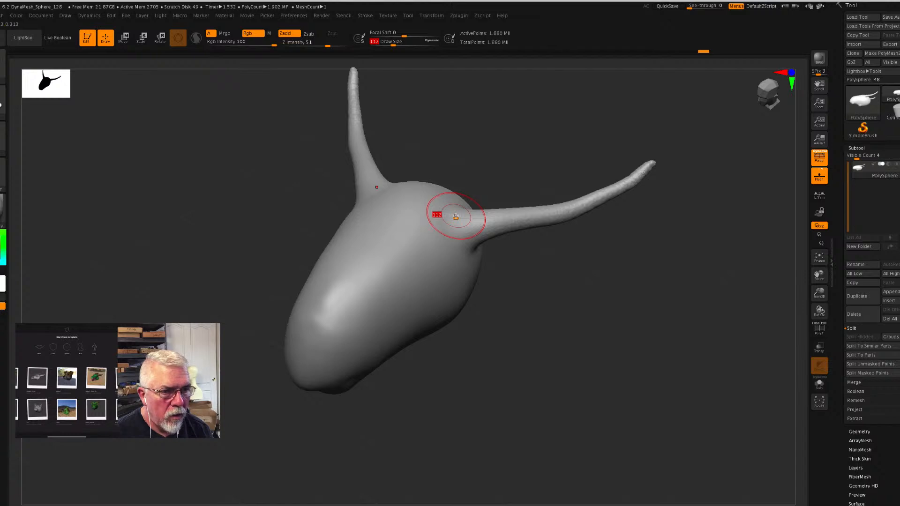
mouse_move(457, 215)
mouse_down()
mouse_move(483, 214)
mouse_move(471, 215)
mouse_up()
drag(583, 301, 519, 259)
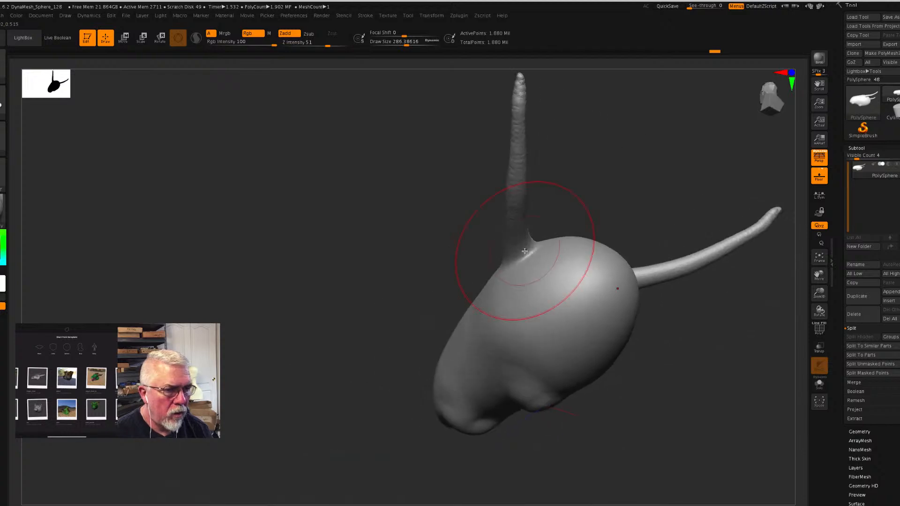
mouse_move(517, 218)
mouse_down()
mouse_move(500, 225)
mouse_move(477, 173)
mouse_move(489, 193)
mouse_move(492, 162)
mouse_move(477, 164)
mouse_up()
drag(380, 241, 421, 268)
mouse_move(390, 217)
mouse_down()
mouse_move(412, 209)
mouse_move(414, 198)
mouse_move(457, 202)
mouse_up()
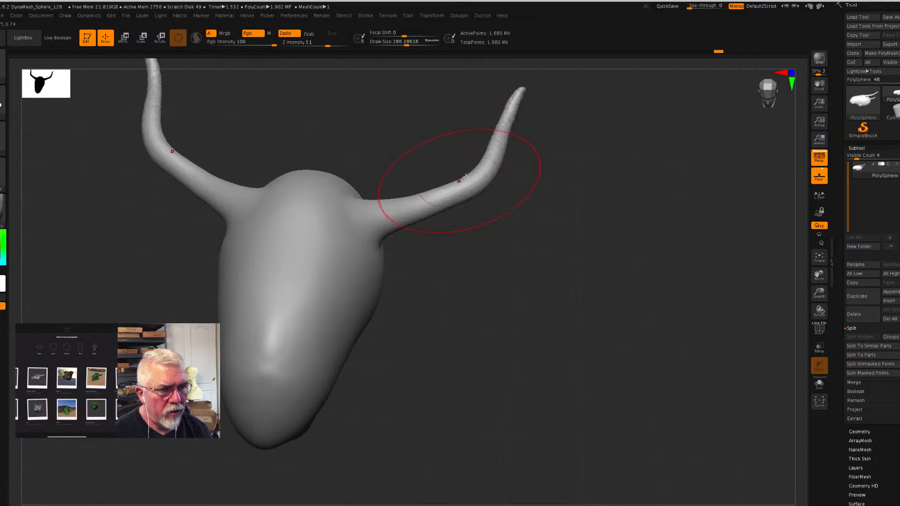
- Increase the draw size to about 400 and stretch the snout forward in side view
mouse_move(553, 302)
mouse_down()
mouse_move(522, 276)
mouse_move(528, 279)
mouse_up()
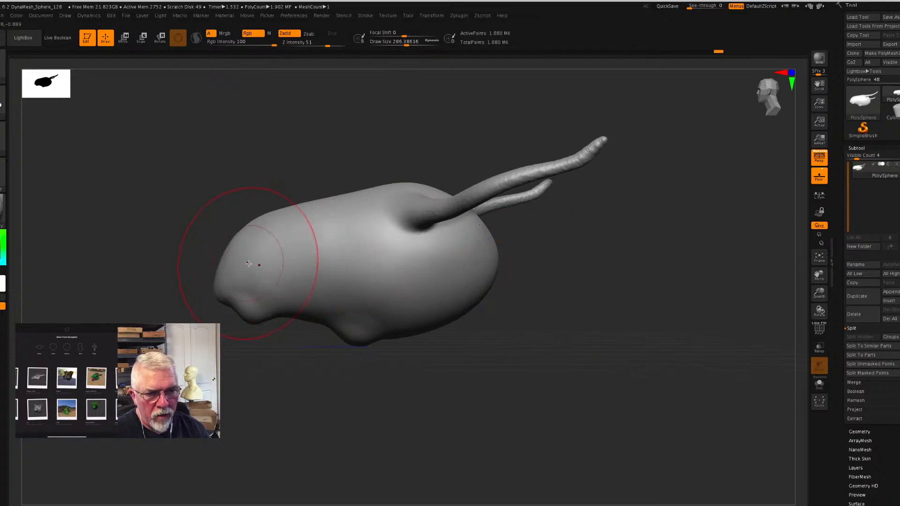
key(s)
drag(256, 264, 187, 271)
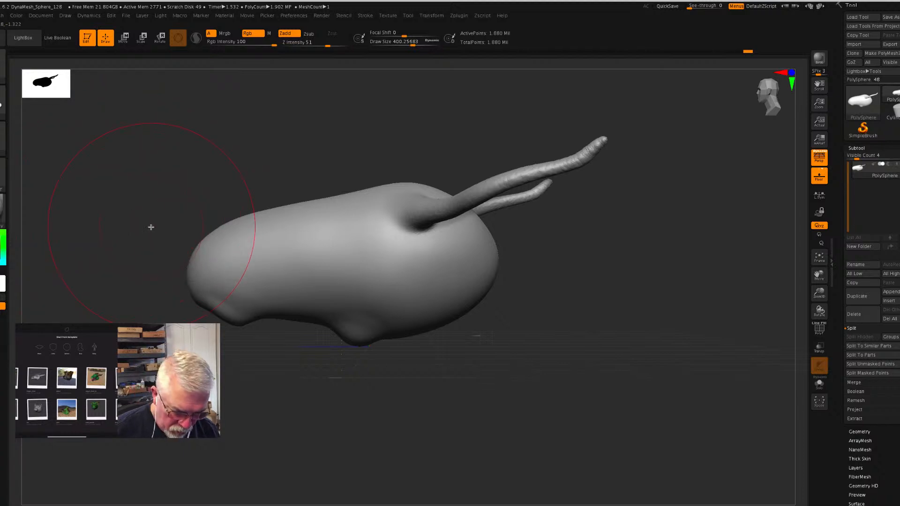
- Reduce the draw size to about 15.6 and paint a narrow curved mask up the side of the snout tip
key(s)
drag(141, 227, 129, 229)
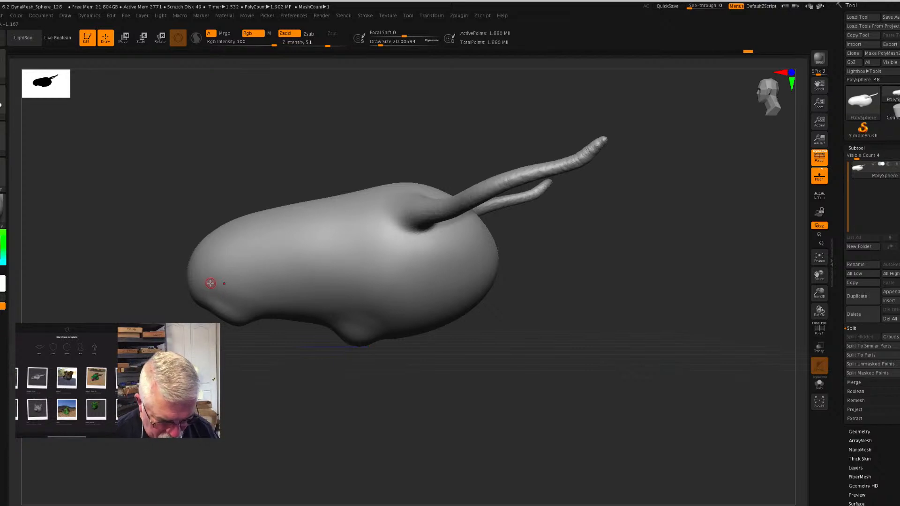
key(ctrl)
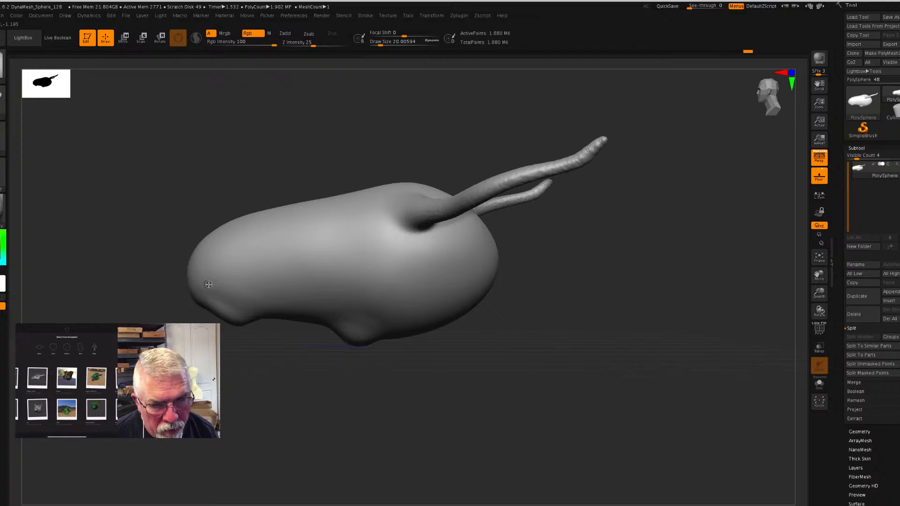
shift+drag(211, 284, 211, 283)
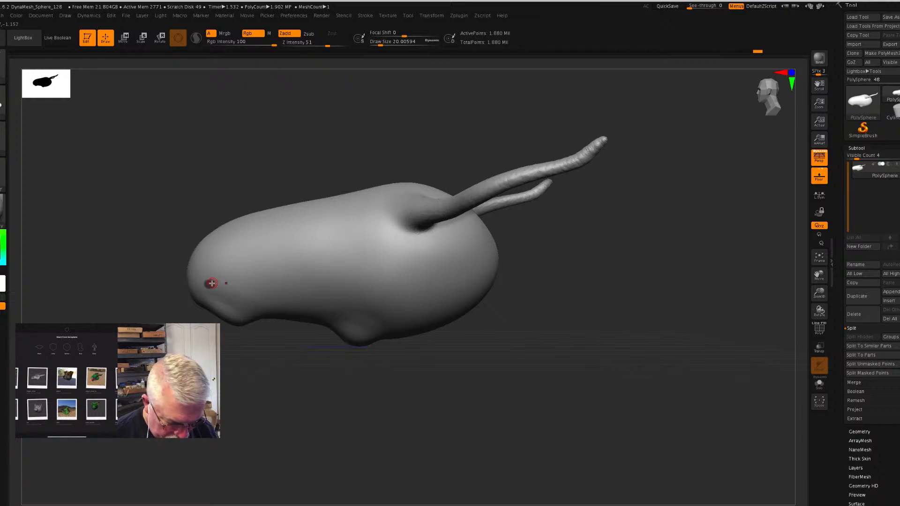
key(s)
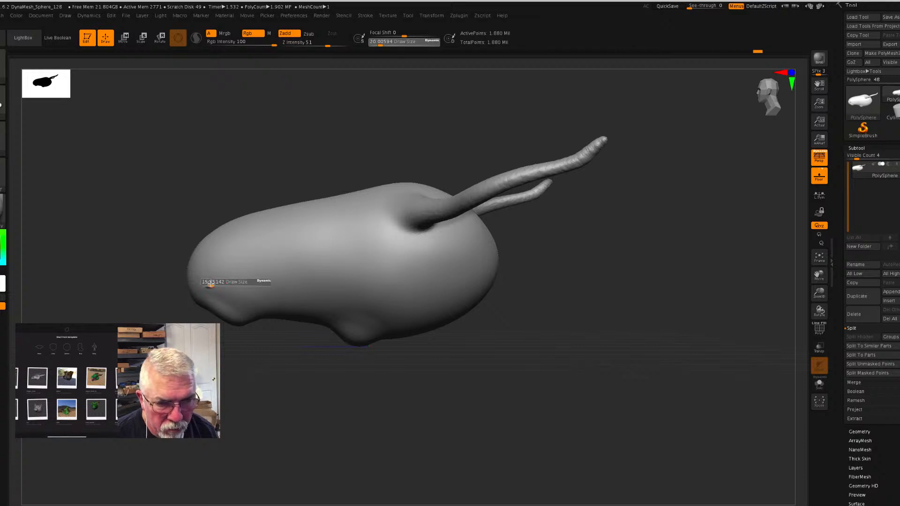
click(211, 284)
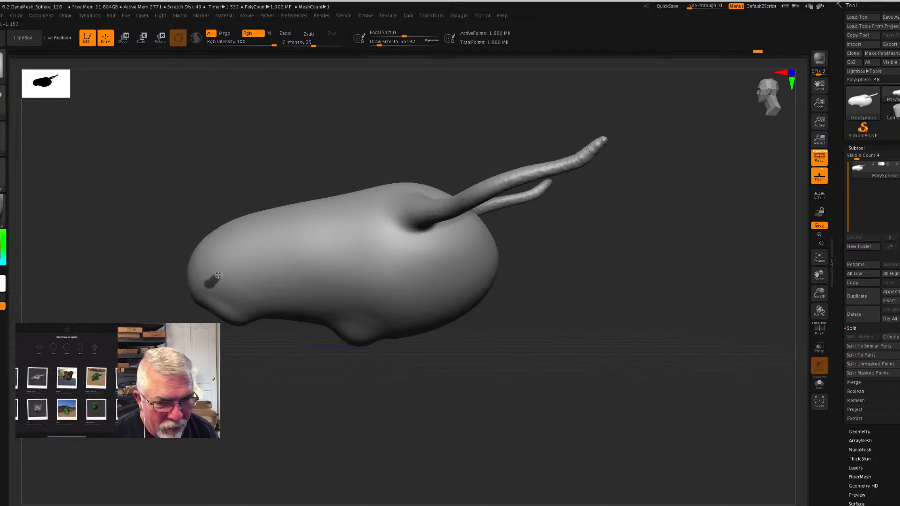
ctrl+drag(219, 272, 226, 251)
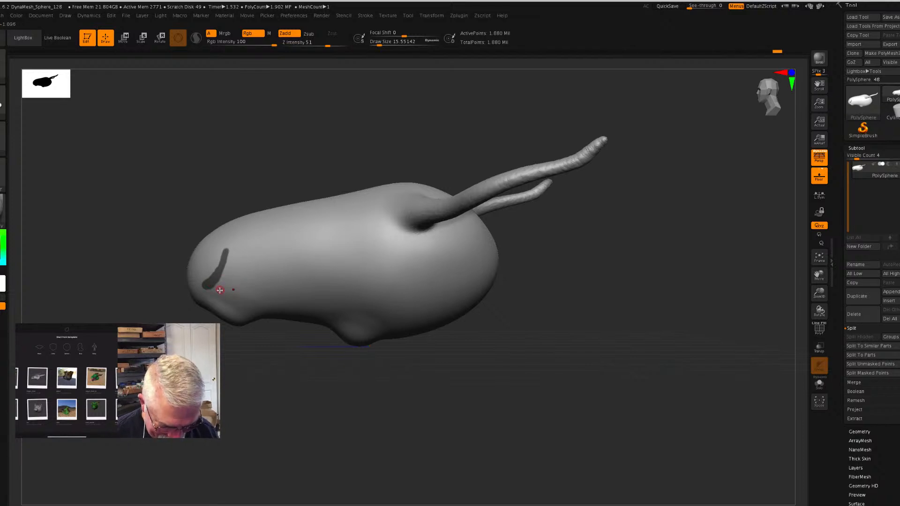
- Paint an almond-shaped eye mask on the side of the head in front of the horn, and invert the mask
key(shift)
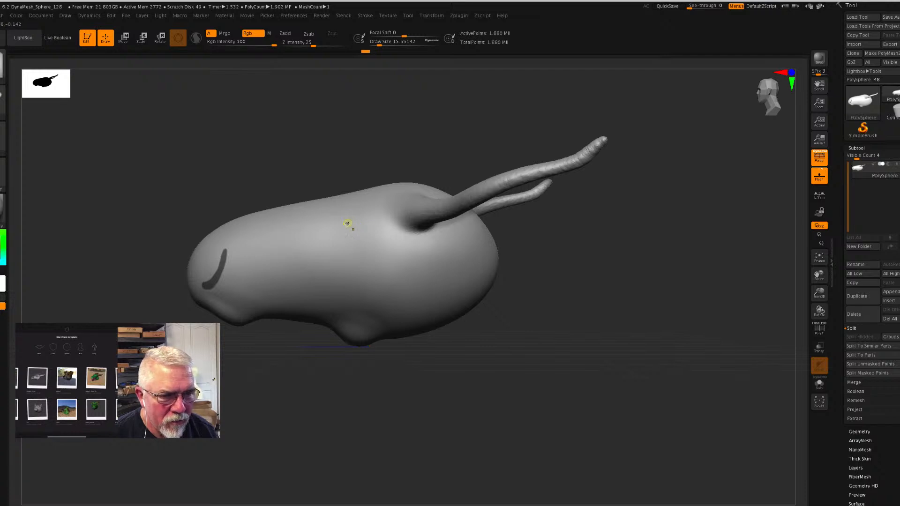
mouse_move(350, 220)
mouse_down()
mouse_move(375, 229)
mouse_move(347, 224)
mouse_move(373, 228)
mouse_move(352, 229)
mouse_move(373, 228)
mouse_move(346, 220)
mouse_move(357, 232)
mouse_move(377, 229)
mouse_move(371, 227)
mouse_up()
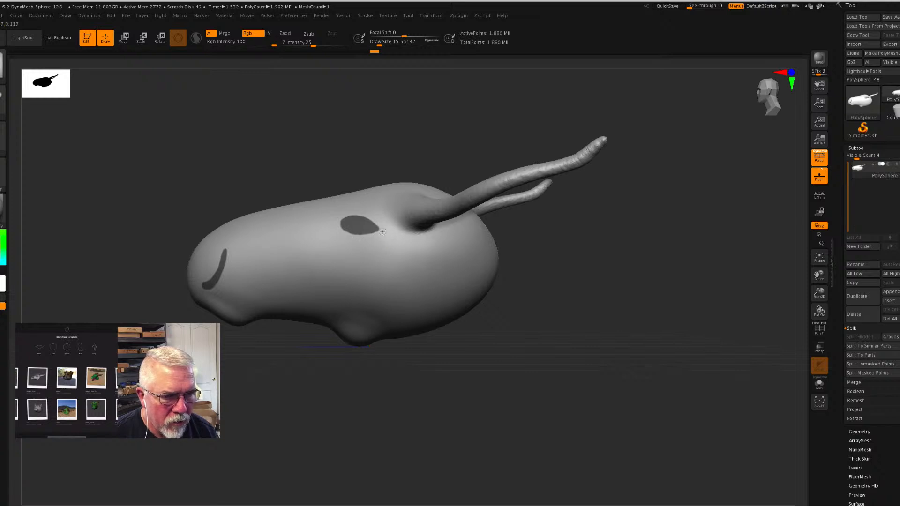
drag(363, 229, 355, 231)
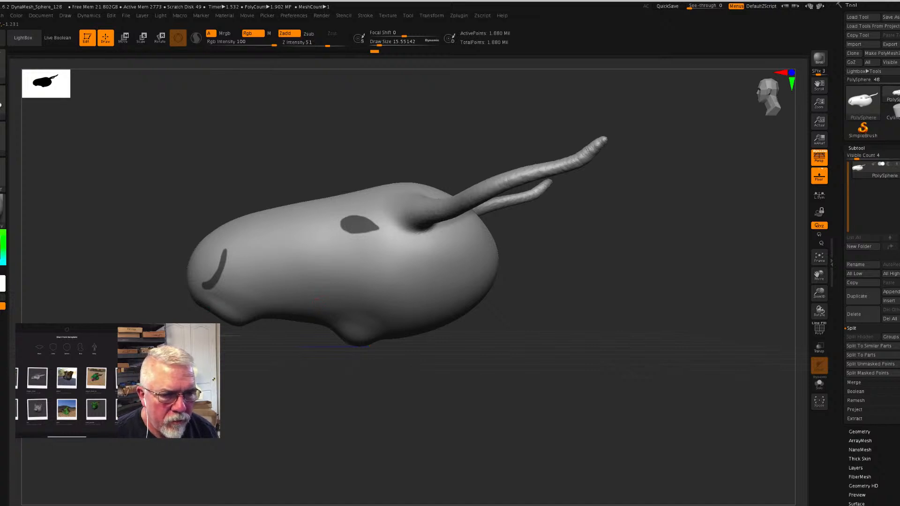
key(ctrl)
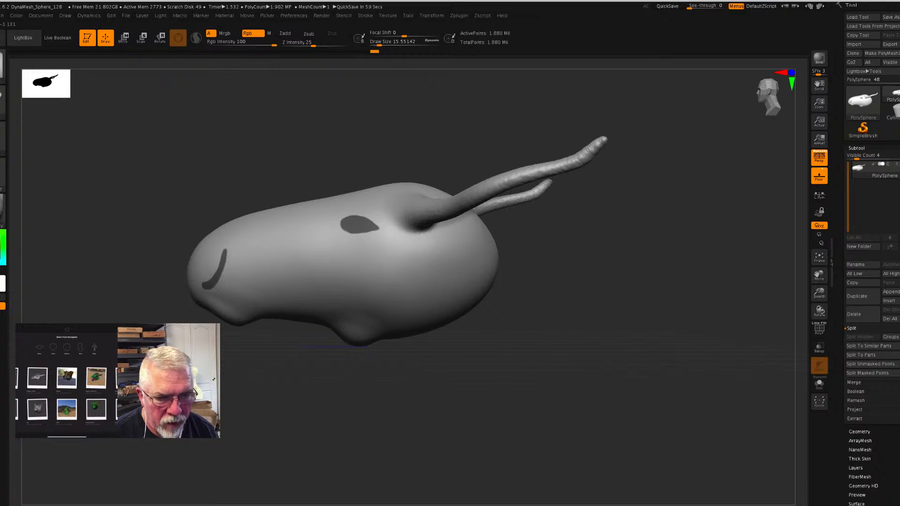
key(ctrl+i)
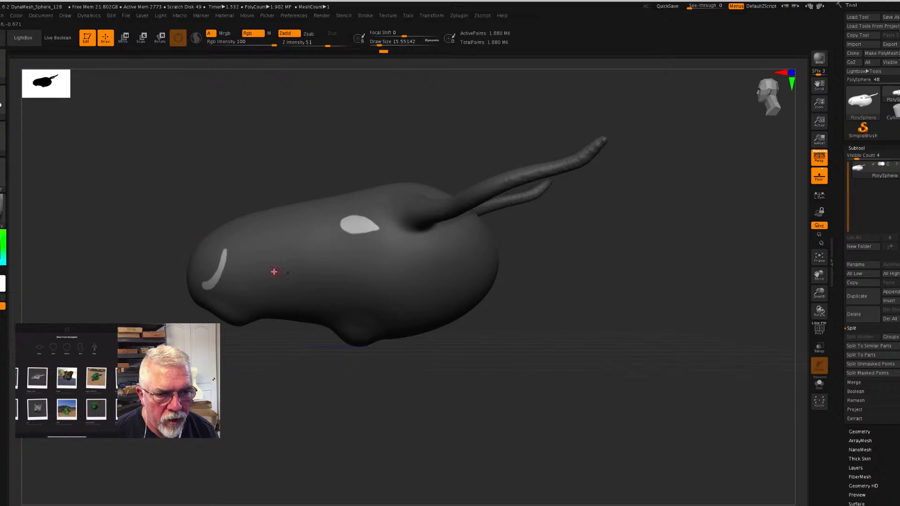
key(ctrl)
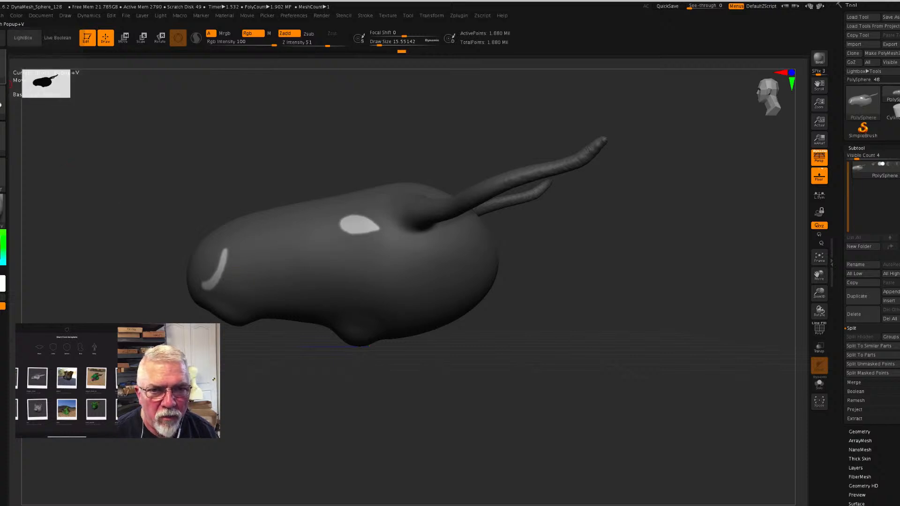
- Choose the Inflat brush, set the draw size to about 67.8, and sink the unmasked nostril strip into the snout
click(31, 50)
click(182, 72)
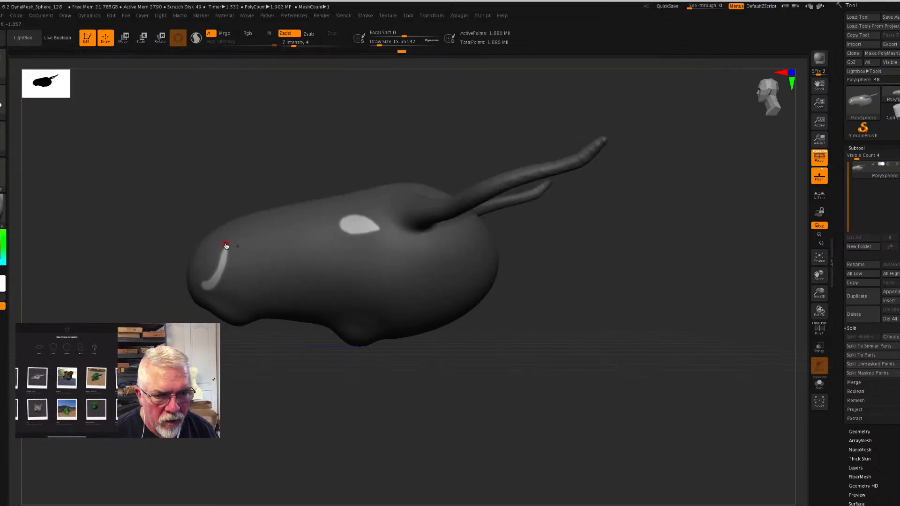
key(s)
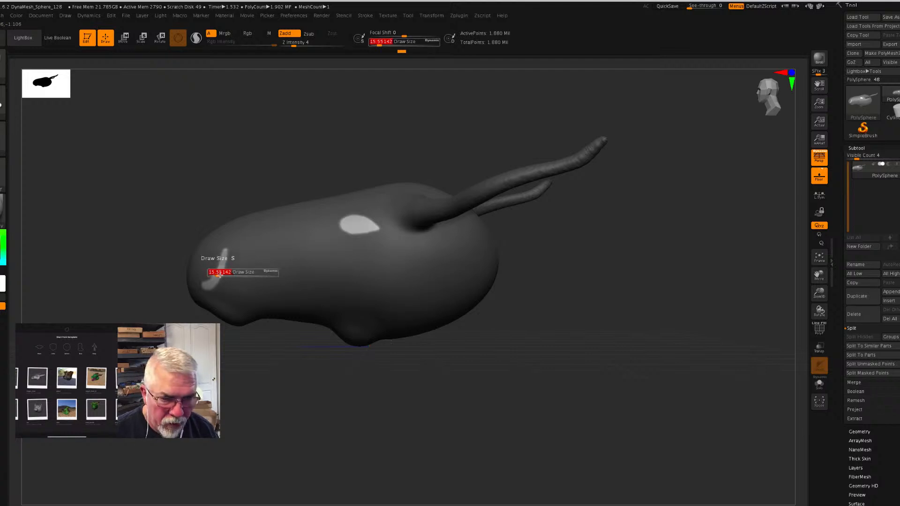
drag(219, 274, 226, 274)
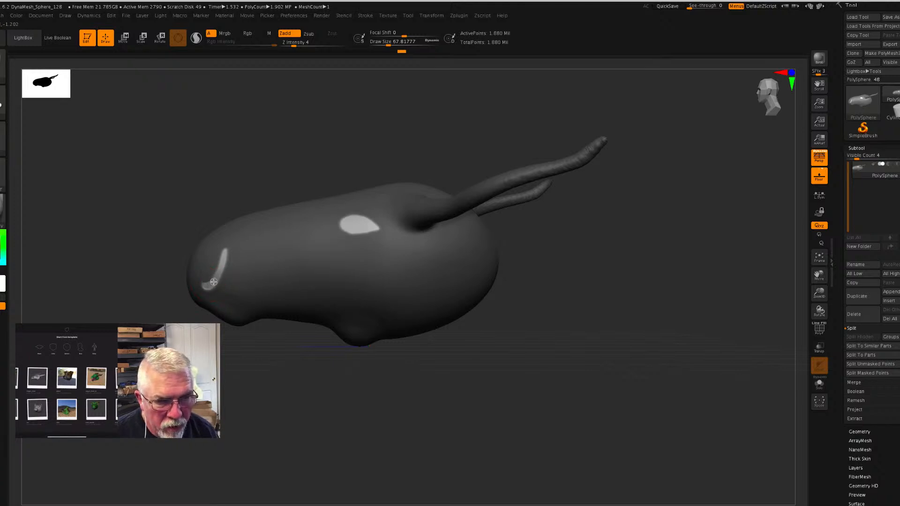
mouse_move(219, 273)
mouse_down()
mouse_move(225, 256)
mouse_move(212, 284)
mouse_up()
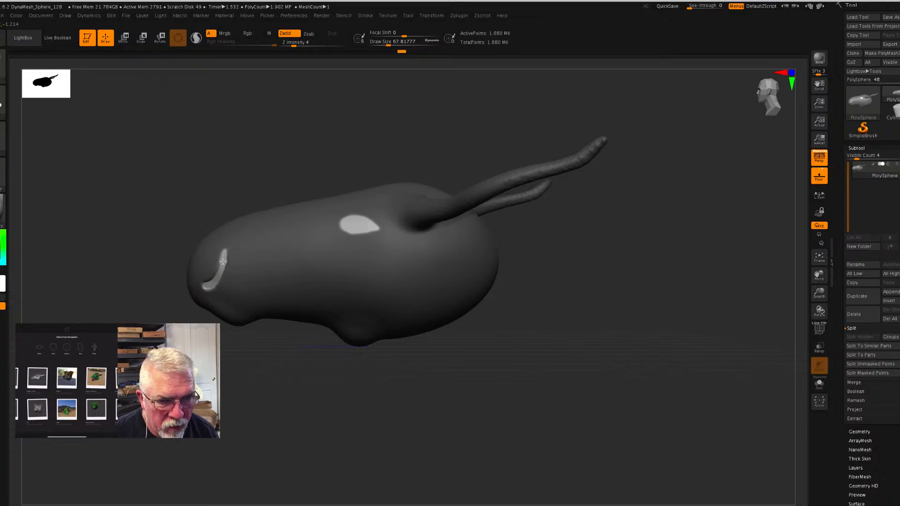
mouse_move(211, 285)
mouse_down()
mouse_move(204, 288)
mouse_move(225, 260)
mouse_move(211, 285)
mouse_move(218, 275)
mouse_up()
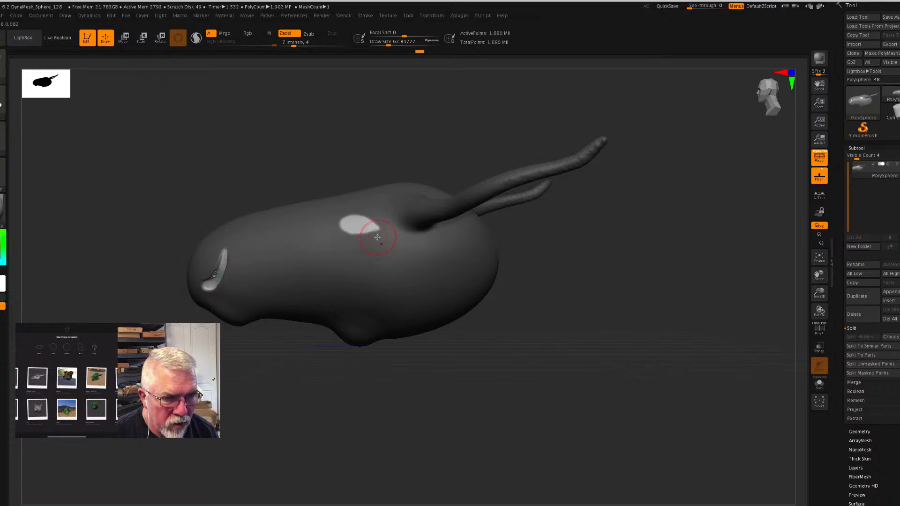
- Raise the draw size to about 186.6 and Z Intensity to 10, sink the unmasked eye area, and undo the excess stroke
mouse_move(366, 228)
mouse_down()
mouse_move(354, 226)
mouse_move(367, 228)
mouse_up()
key(s)
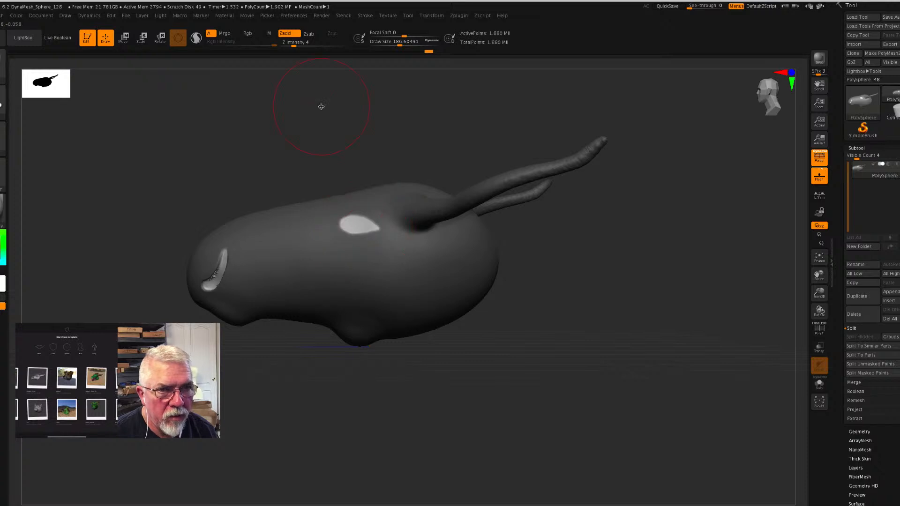
drag(294, 46, 302, 47)
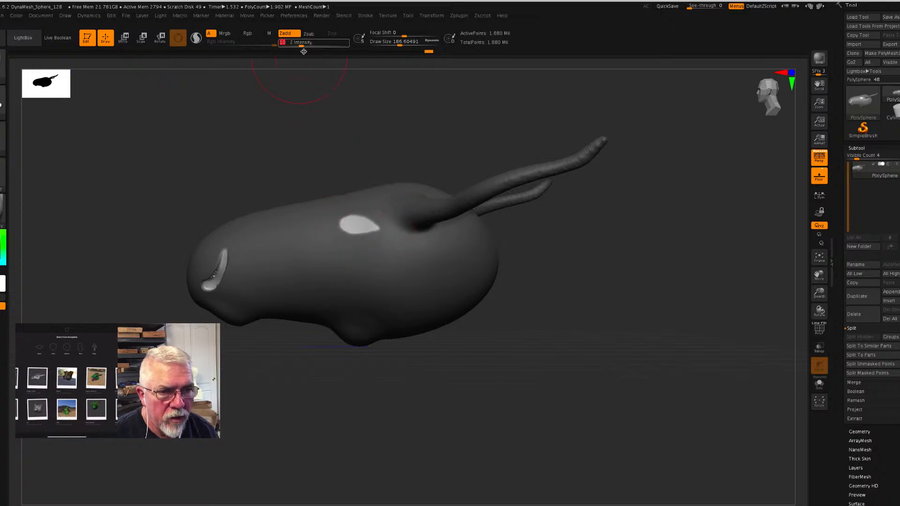
drag(357, 227, 358, 229)
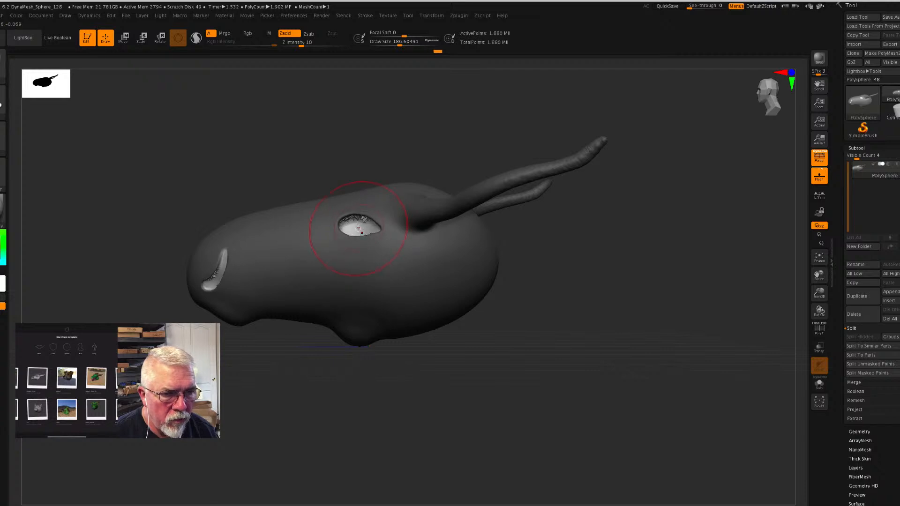
key(ctrl+z)
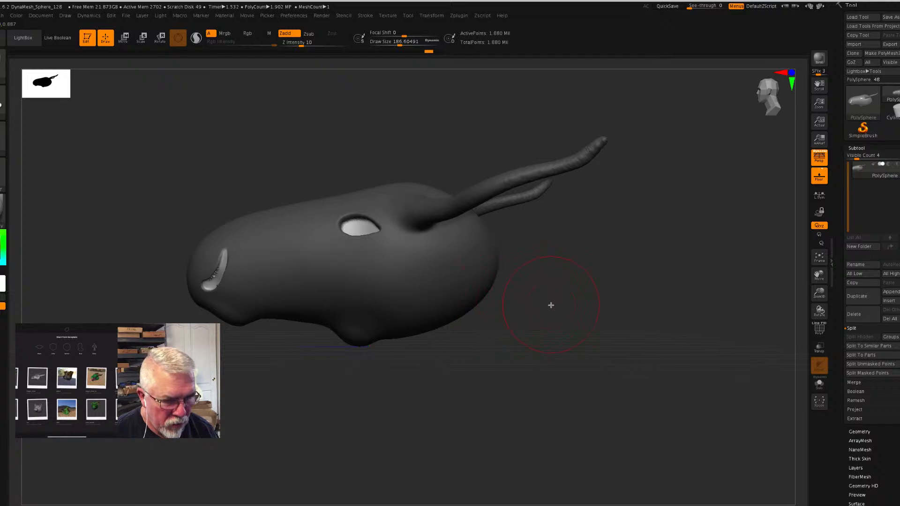
- Clear the mask and smooth the rough surface inside the nostril recess
ctrl+click(567, 293)
ctrl+drag(570, 294, 632, 368)
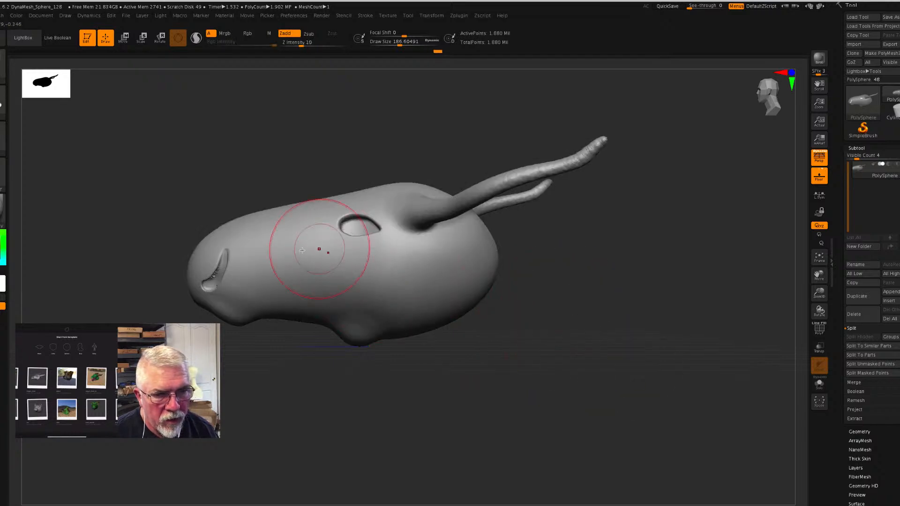
shift+drag(222, 267, 215, 279)
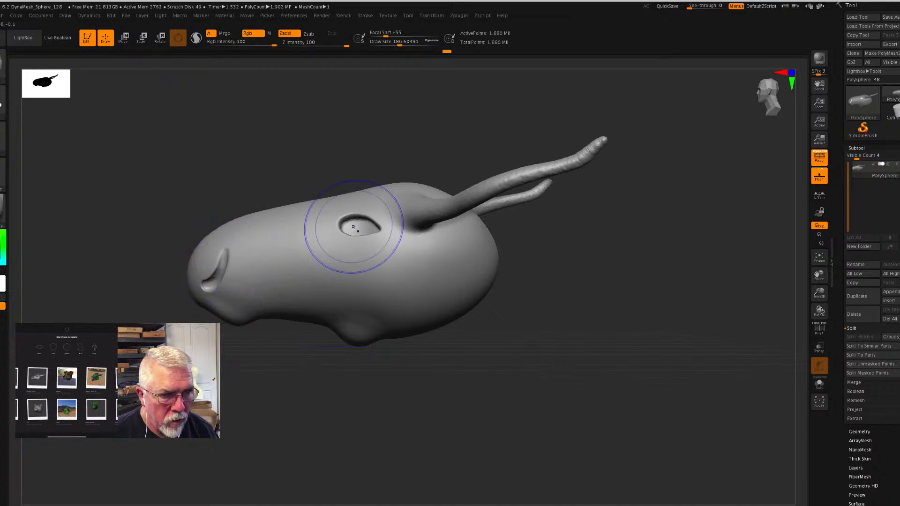
- Choose the Move brush and push the eye sockets inward from the front view
drag(274, 383, 316, 394)
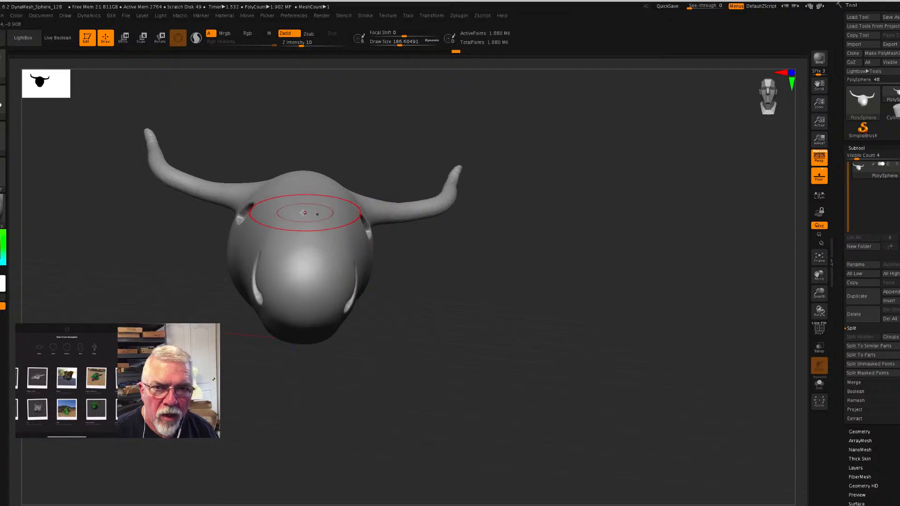
key(b)
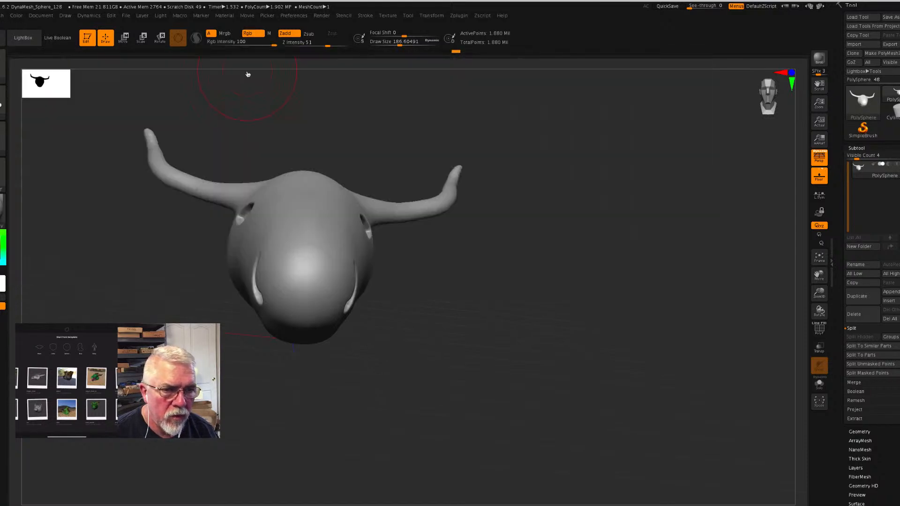
click(248, 72)
drag(367, 231, 360, 232)
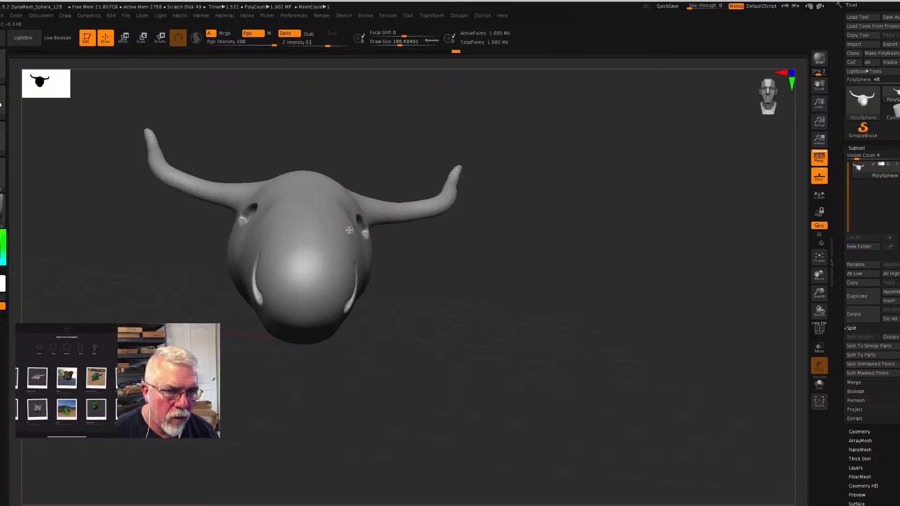
drag(366, 233, 360, 233)
- Reshape the nostril, the bridge of the snout and the snout tip with the Move brush from three-quarter views
drag(432, 266, 368, 206)
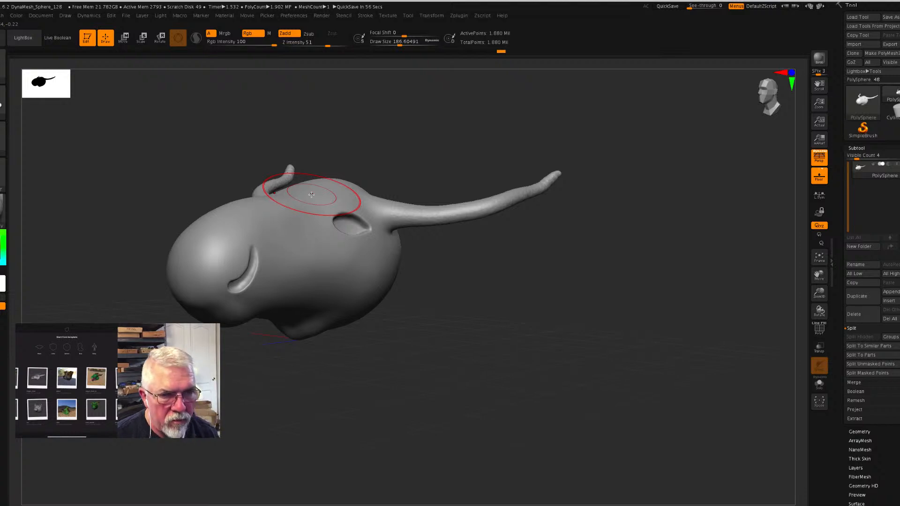
drag(249, 254, 253, 254)
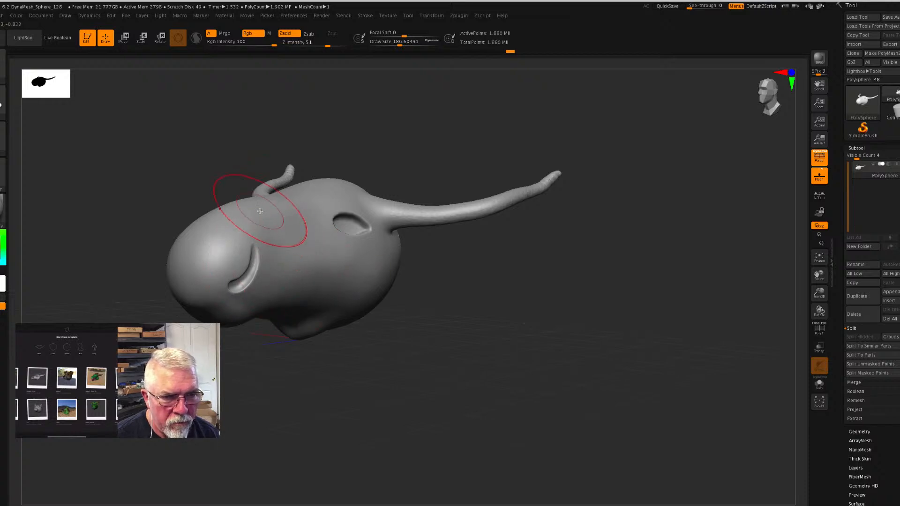
drag(262, 201, 265, 202)
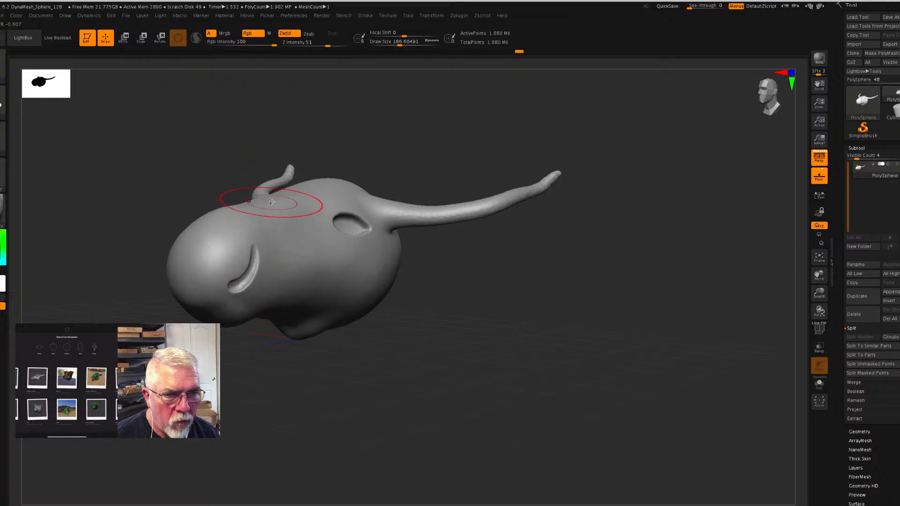
drag(492, 324, 528, 361)
mouse_move(170, 279)
mouse_down()
mouse_move(204, 286)
mouse_move(196, 263)
mouse_move(186, 281)
mouse_move(218, 258)
mouse_up()
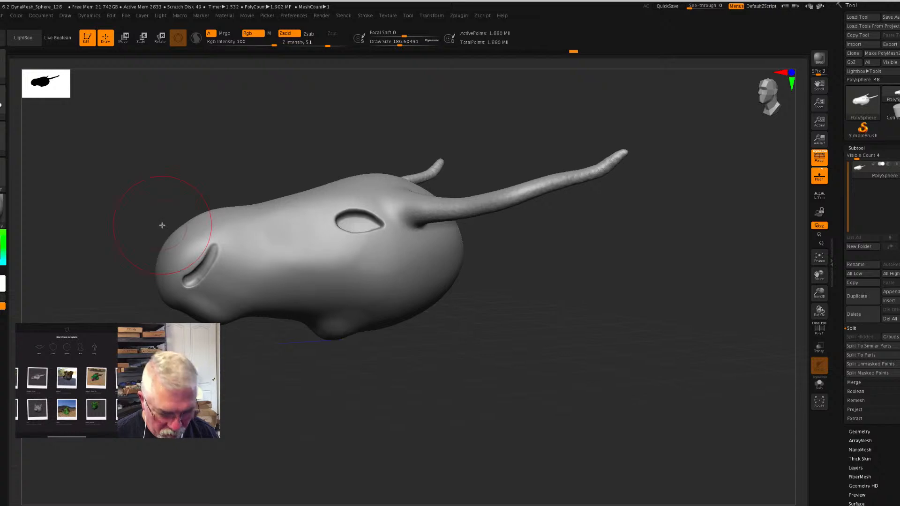
- Reduce the draw size to about 48.6 and pull the nostril's edges together into a narrower slit
key(s)
drag(163, 226, 148, 227)
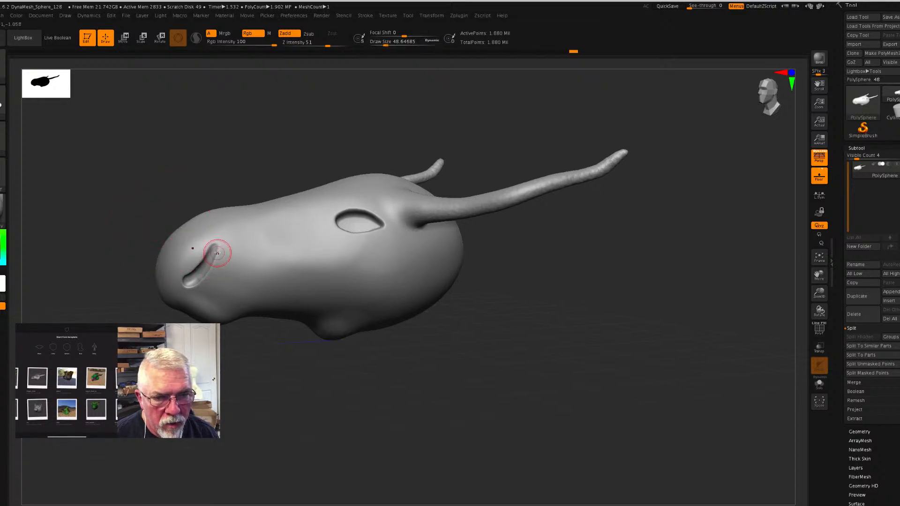
mouse_move(215, 253)
mouse_down()
mouse_move(197, 284)
mouse_move(177, 276)
mouse_move(213, 251)
mouse_up()
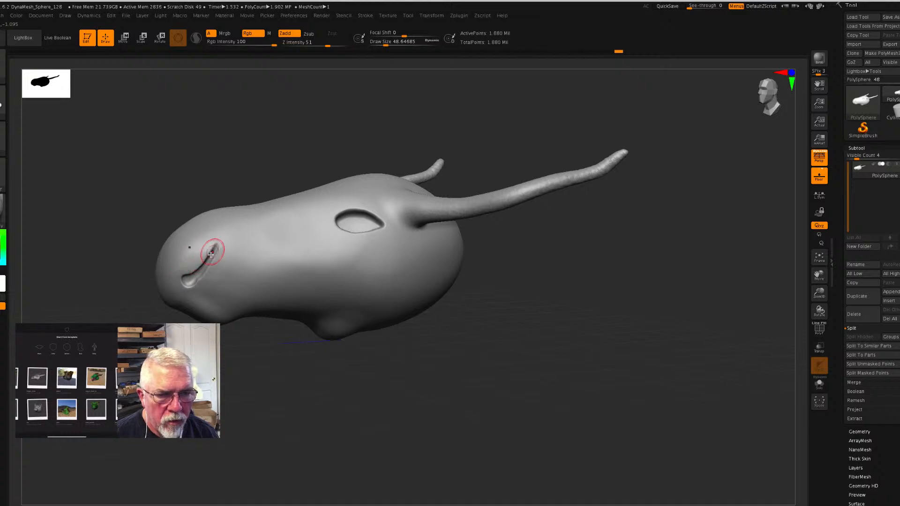
drag(201, 285, 194, 284)
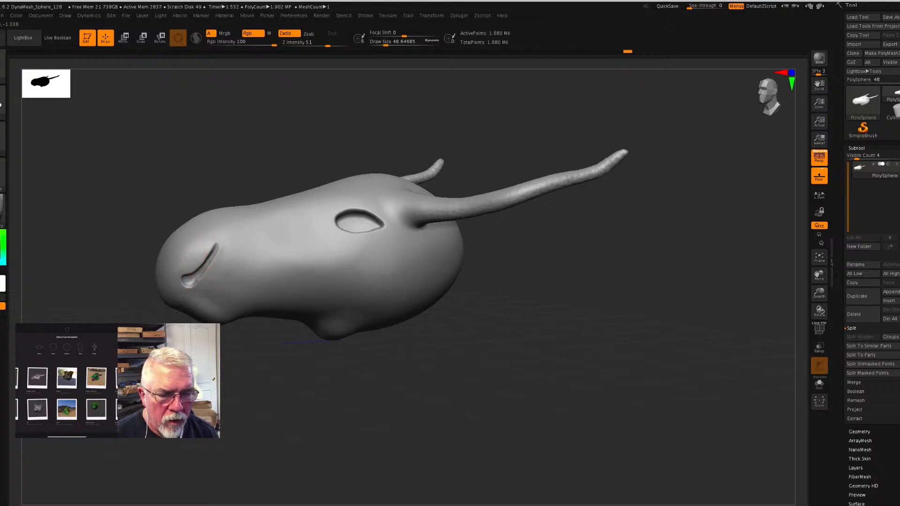
- Choose the DamStandard brush and cut a crease along the nostril slit
drag(265, 389, 263, 388)
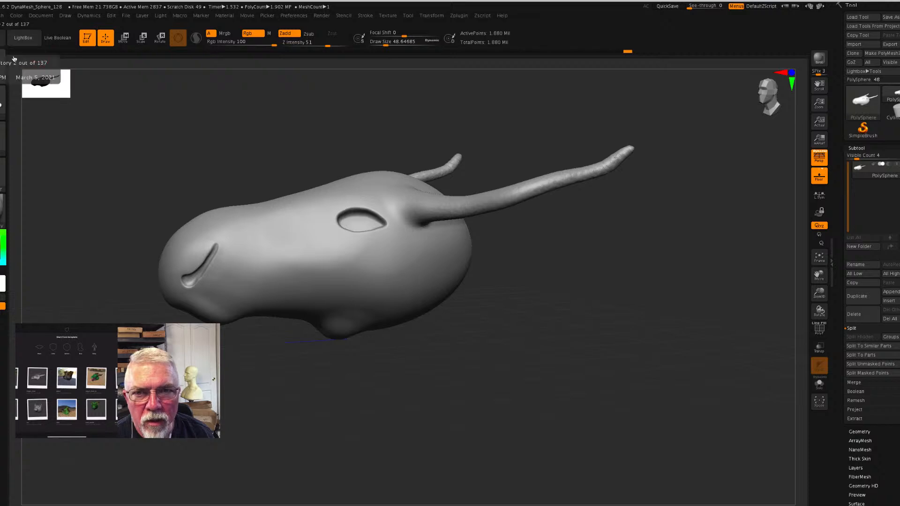
key(b)
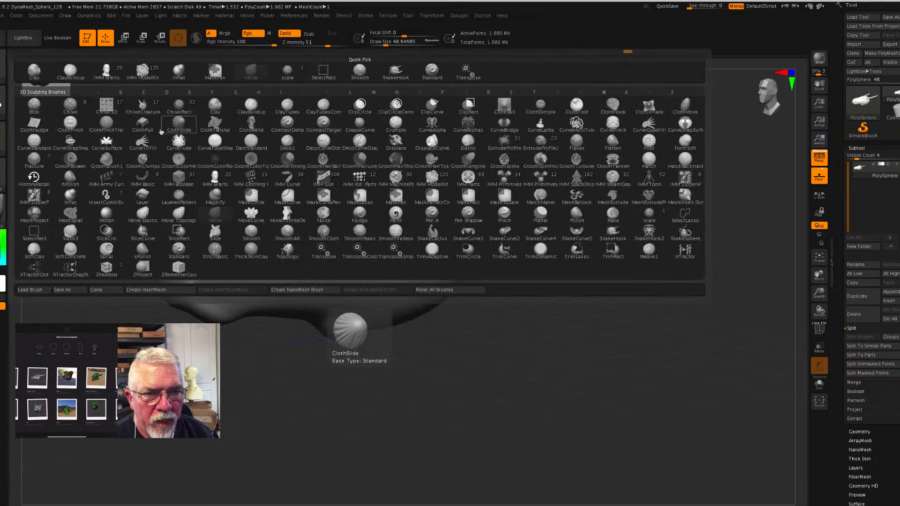
click(252, 145)
drag(216, 245, 187, 284)
- Carve a curved mouth line along the lower side of the snout with the DamStandard brush
drag(231, 367, 227, 359)
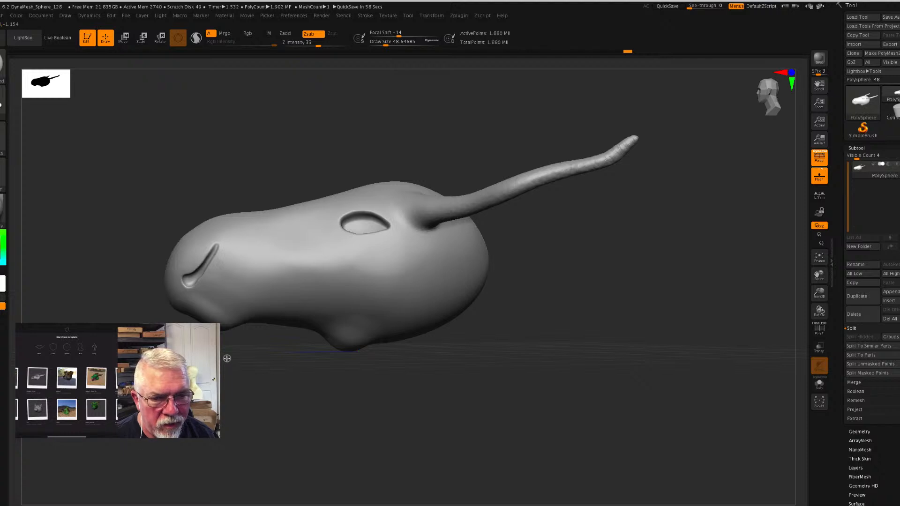
mouse_move(227, 359)
mouse_down()
mouse_move(198, 322)
mouse_move(170, 313)
mouse_up()
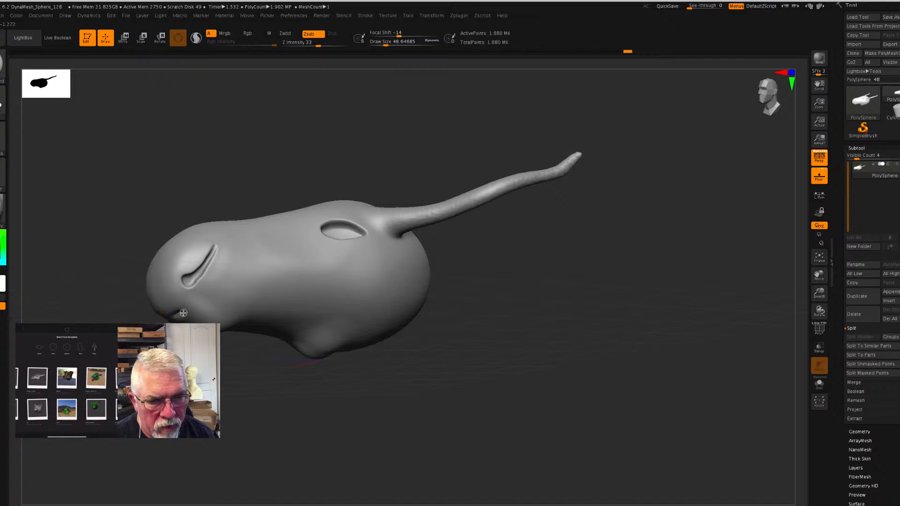
drag(197, 310, 239, 304)
mouse_move(249, 363)
mouse_down()
mouse_move(239, 382)
mouse_move(245, 376)
mouse_move(215, 370)
mouse_move(356, 379)
mouse_move(339, 386)
mouse_move(355, 352)
mouse_move(199, 292)
mouse_up()
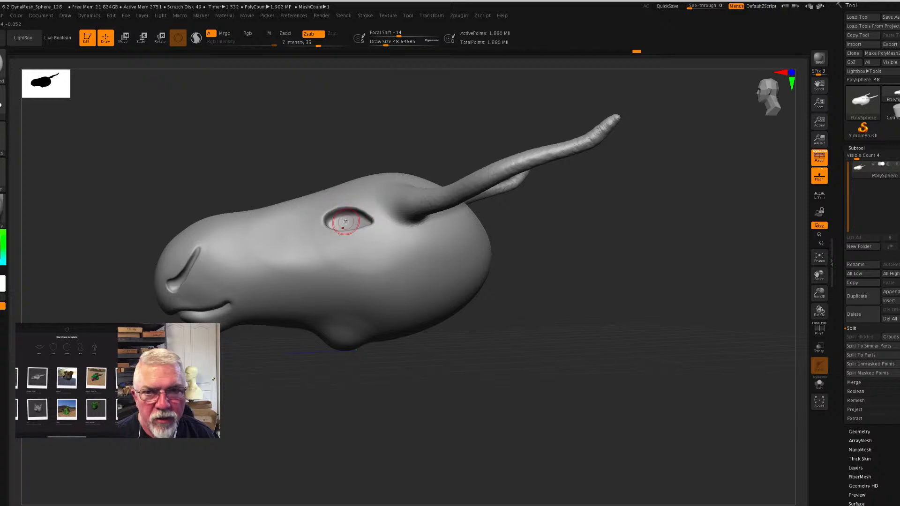
- Choose the ClayBuildup brush and build up brow and eyelid ridges around the eye socket
key(b)
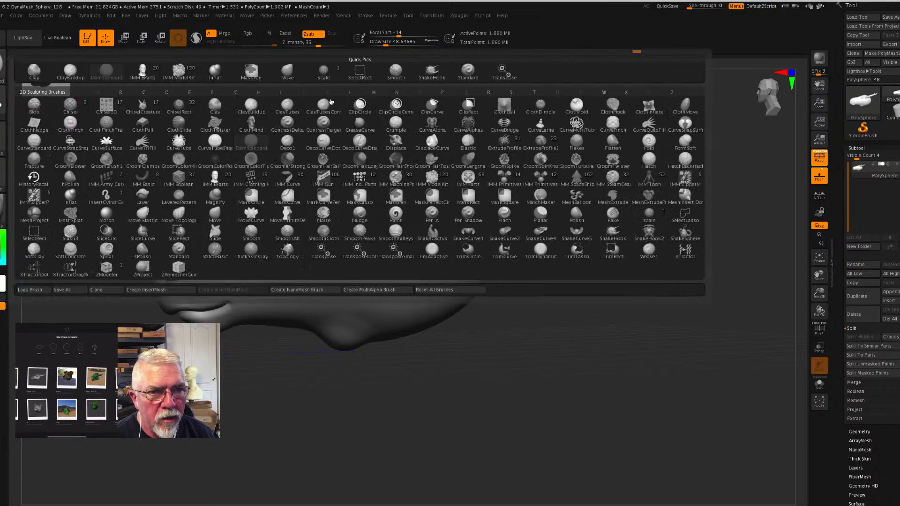
click(70, 72)
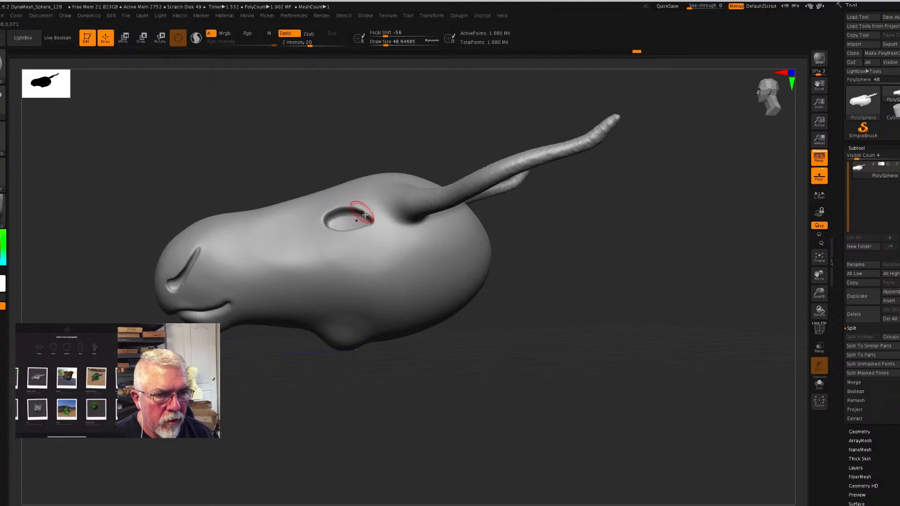
mouse_move(381, 226)
mouse_down()
mouse_move(365, 209)
mouse_move(330, 207)
mouse_move(320, 216)
mouse_move(344, 207)
mouse_move(376, 220)
mouse_move(379, 204)
mouse_move(322, 200)
mouse_move(373, 196)
mouse_move(316, 194)
mouse_up()
drag(569, 255, 590, 264)
mouse_move(357, 187)
mouse_down()
mouse_move(312, 207)
mouse_move(337, 234)
mouse_move(374, 230)
mouse_move(351, 247)
mouse_move(382, 240)
mouse_move(389, 207)
mouse_up()
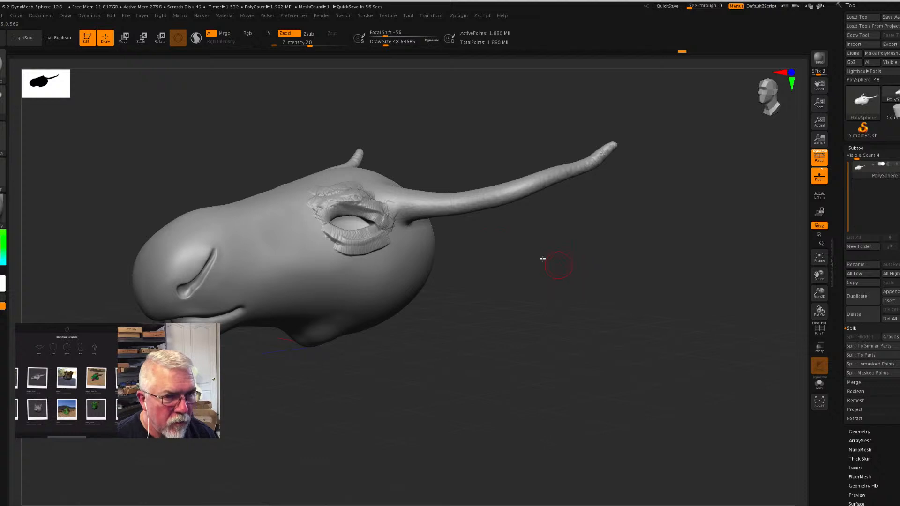
- Add a short ClayBuildup stroke of clay at the upper end of the nostril slit
mouse_move(553, 277)
mouse_down()
mouse_move(535, 287)
mouse_move(545, 288)
mouse_up()
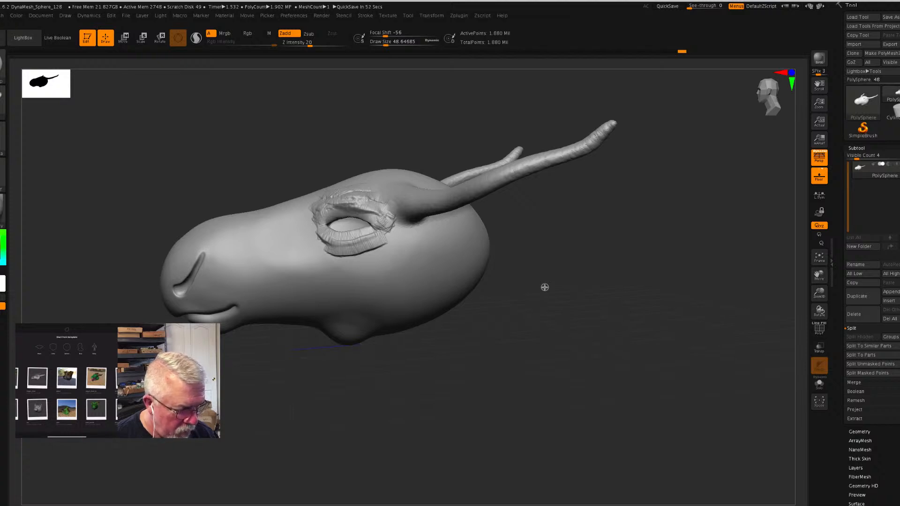
drag(545, 287, 550, 285)
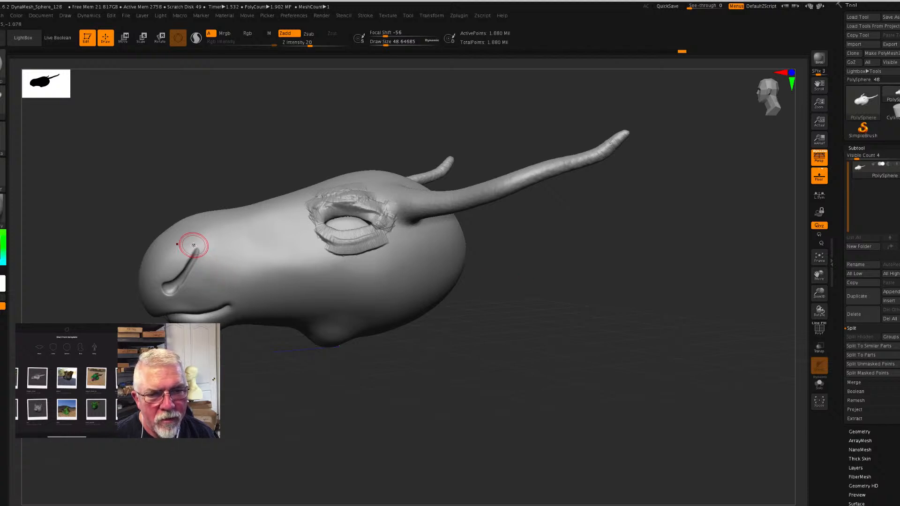
drag(191, 250, 188, 254)
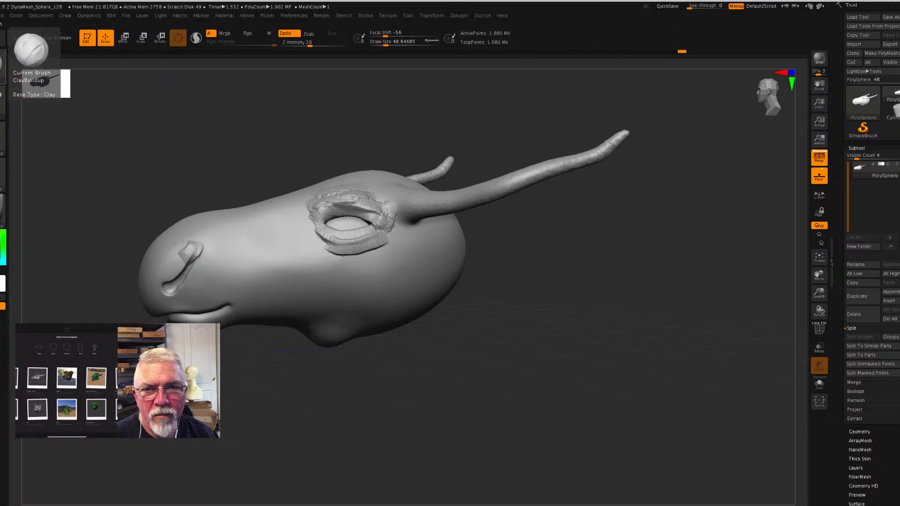
- Choose the Standard brush and build up a raised, rounded rim around the nostril slit
click(4, 66)
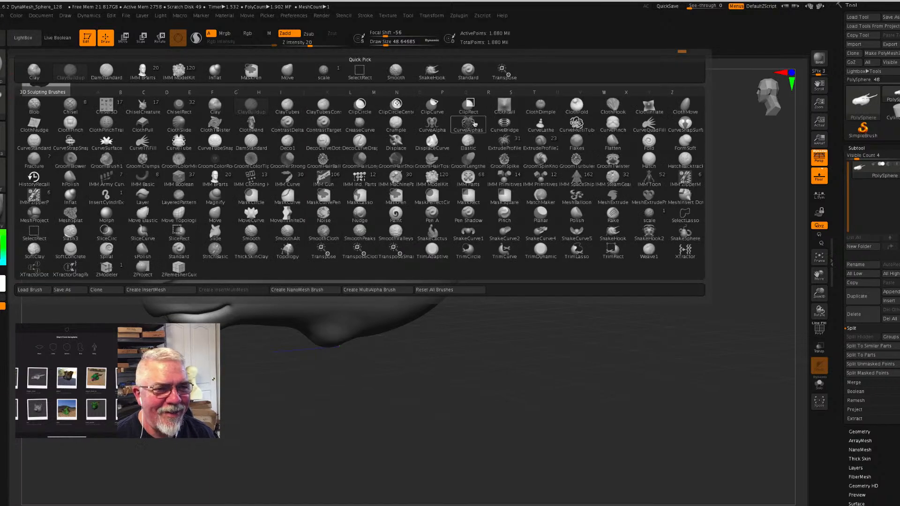
click(468, 71)
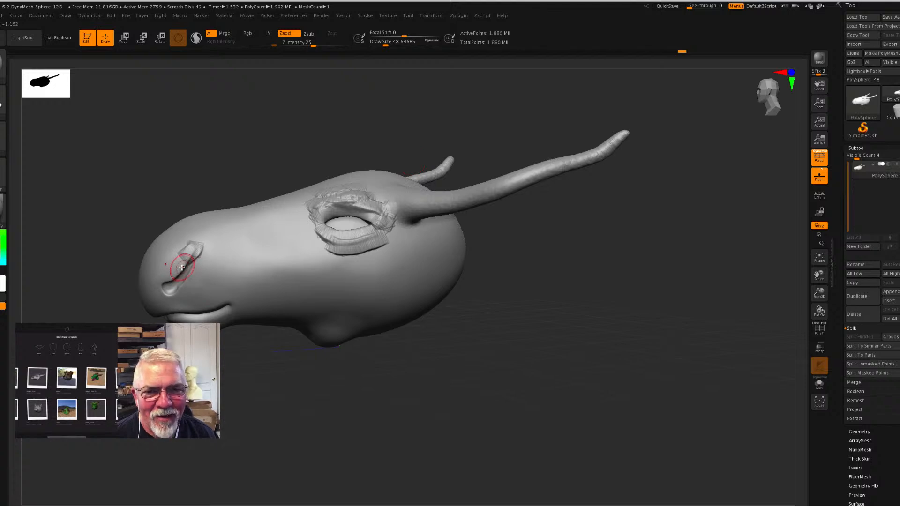
mouse_move(193, 253)
mouse_down()
mouse_move(177, 249)
mouse_move(201, 246)
mouse_move(163, 279)
mouse_move(202, 246)
mouse_move(184, 289)
mouse_up()
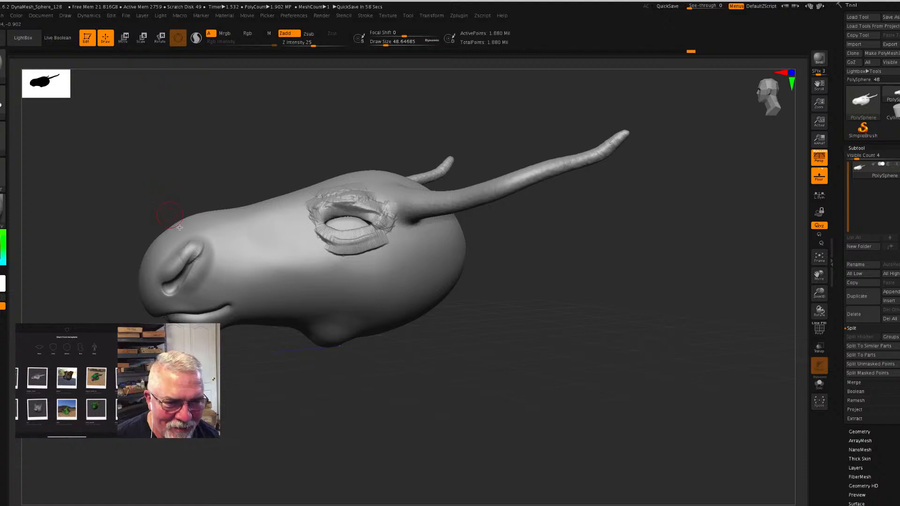
shift+drag(201, 255, 198, 264)
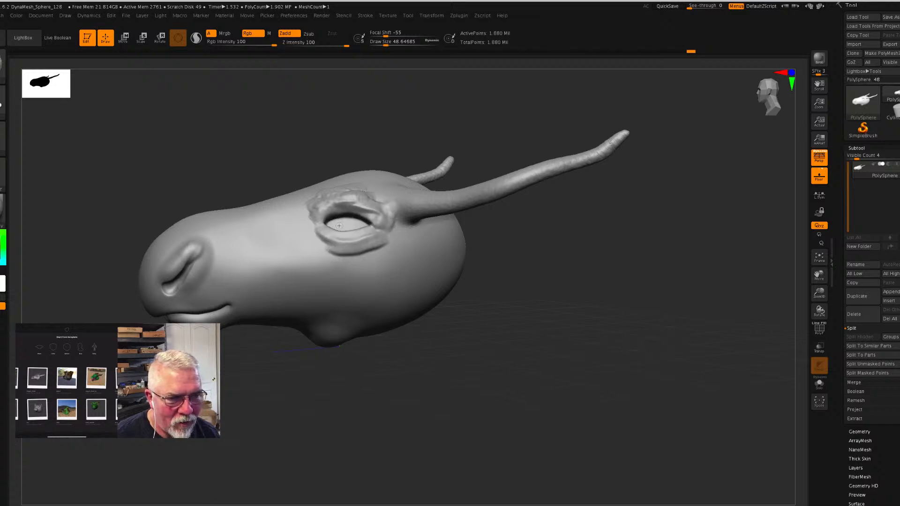
- Smooth the rough clay strokes on the eyelids and around the eye socket
mouse_move(532, 297)
mouse_down()
mouse_move(557, 331)
mouse_move(374, 258)
mouse_up()
drag(355, 225, 357, 224)
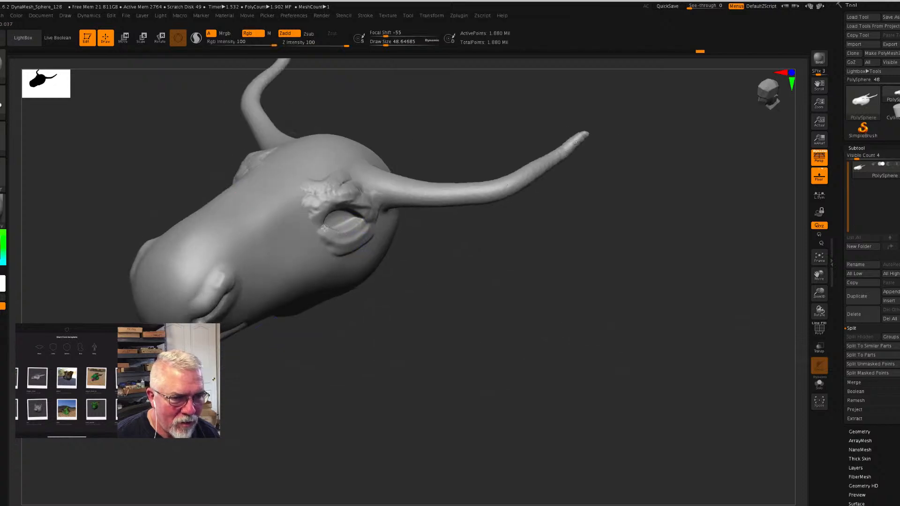
drag(492, 307, 367, 227)
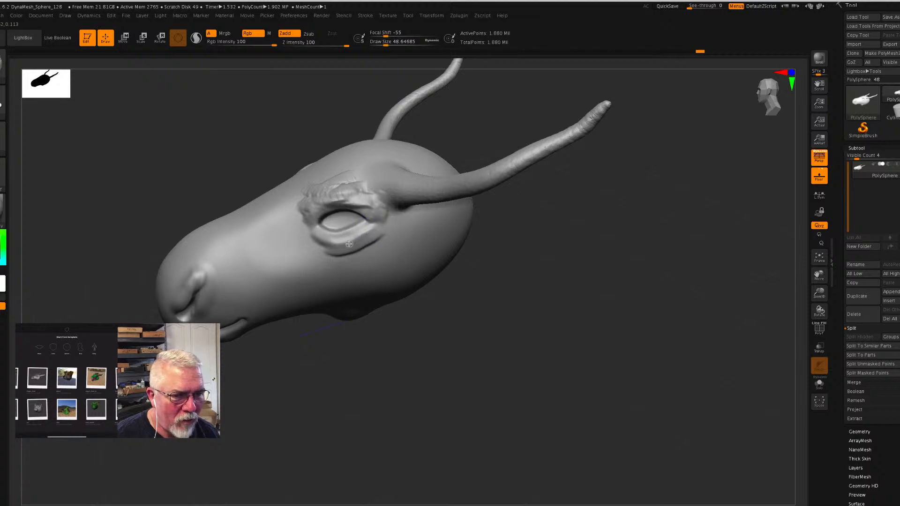
mouse_move(558, 362)
mouse_down()
mouse_move(567, 327)
mouse_move(588, 353)
mouse_move(509, 348)
mouse_up()
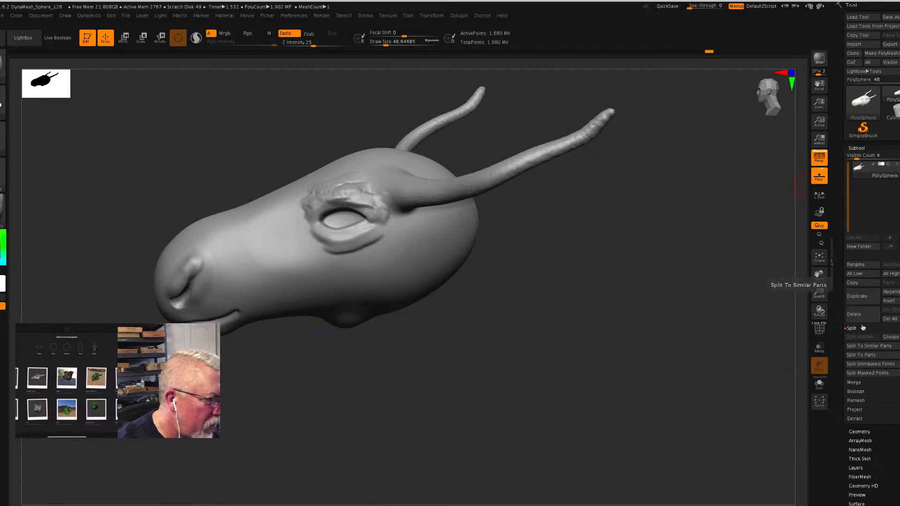
- Set the DynaMesh resolution to 224 and remesh the head by switching DynaMesh off and on again
click(860, 432)
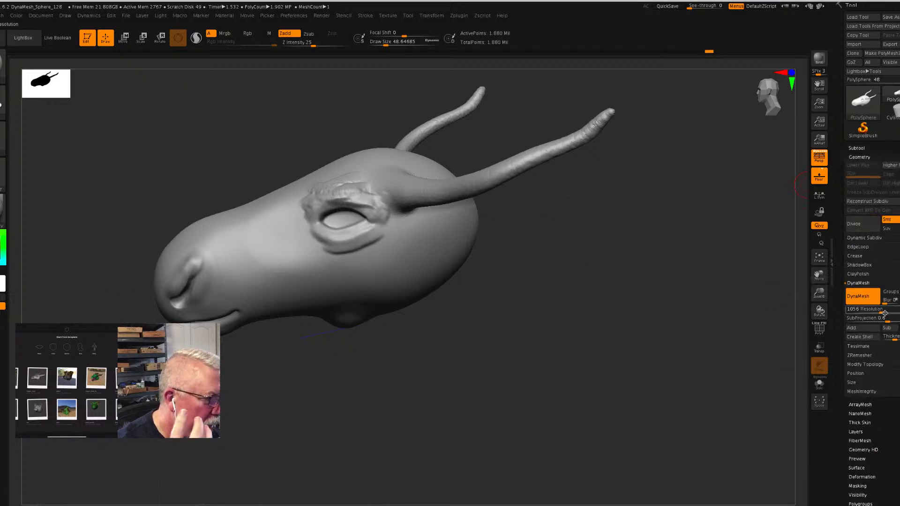
drag(883, 313, 864, 317)
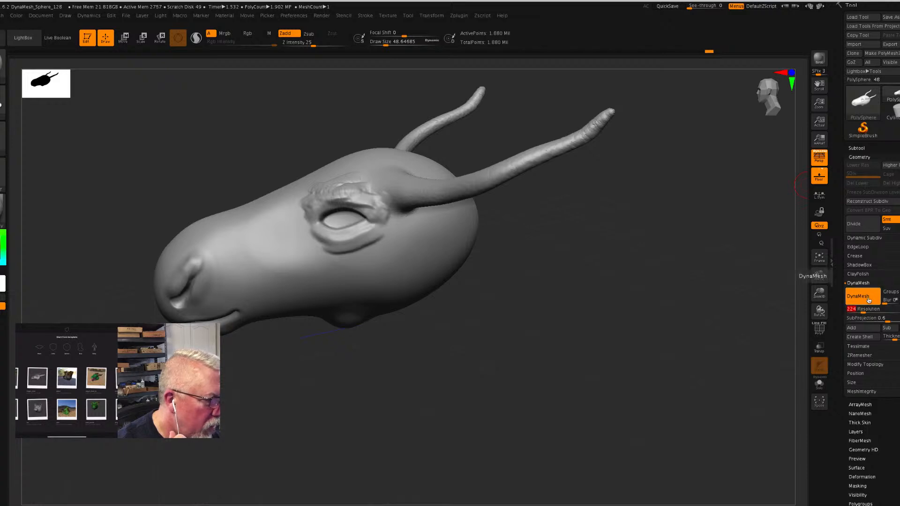
click(868, 299)
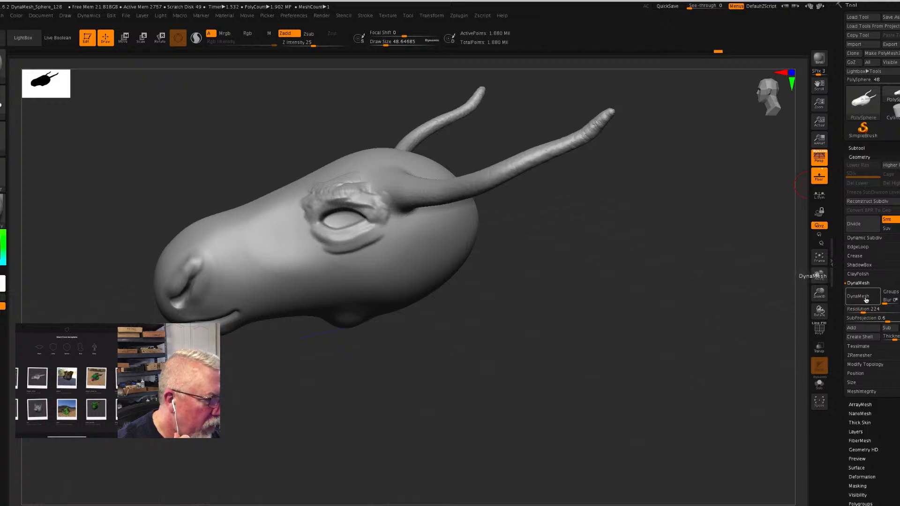
click(862, 296)
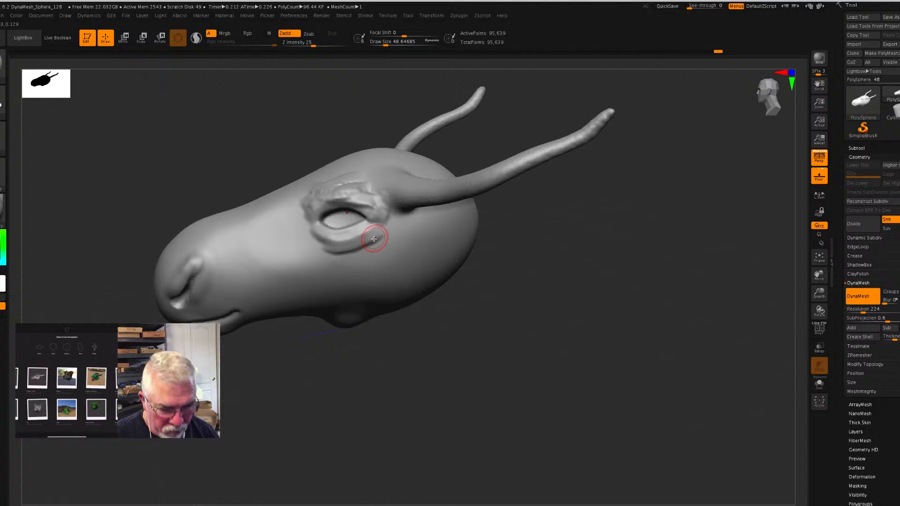
- Smooth the remaining brow and eyelid ridges into the head, briefly displaying the polyframe to check the mesh density
mouse_move(375, 238)
shift+mouse_down()
mouse_move(329, 251)
mouse_move(372, 236)
shift+mouse_up()
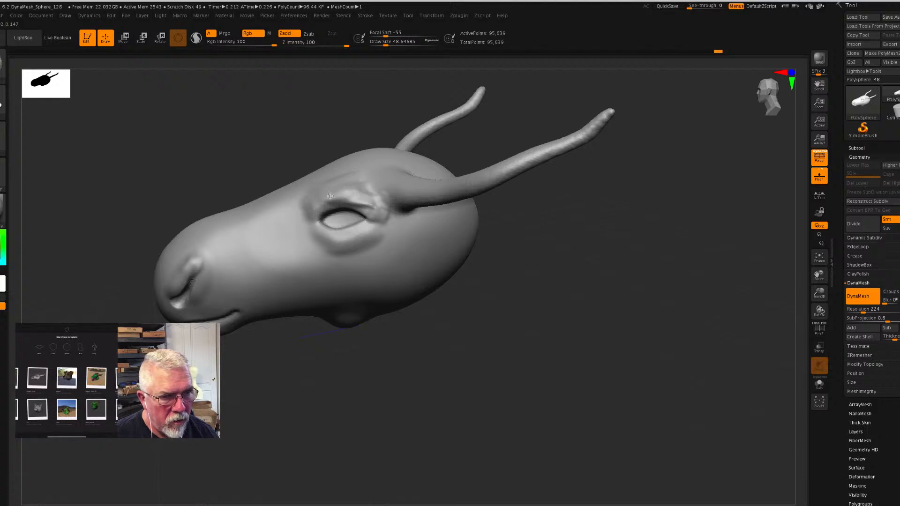
mouse_move(373, 210)
shift+mouse_down()
mouse_move(370, 201)
mouse_move(309, 211)
shift+mouse_up()
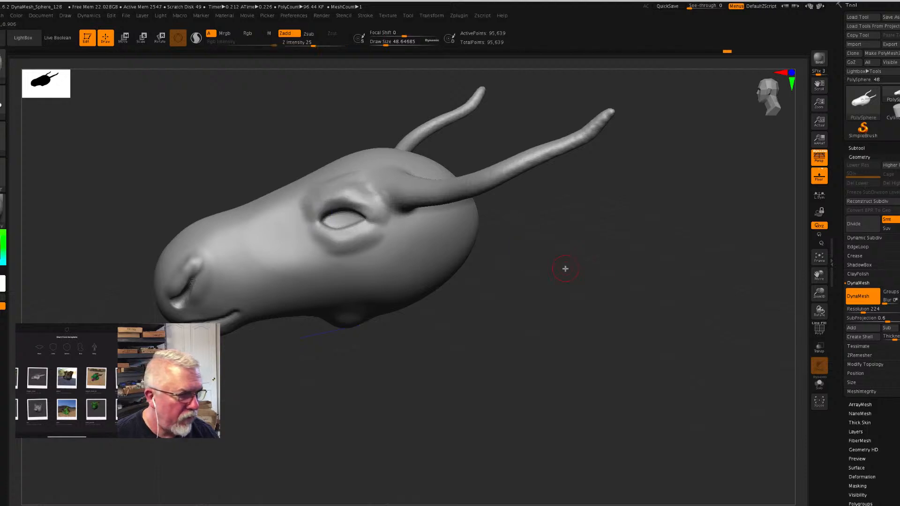
click(820, 331)
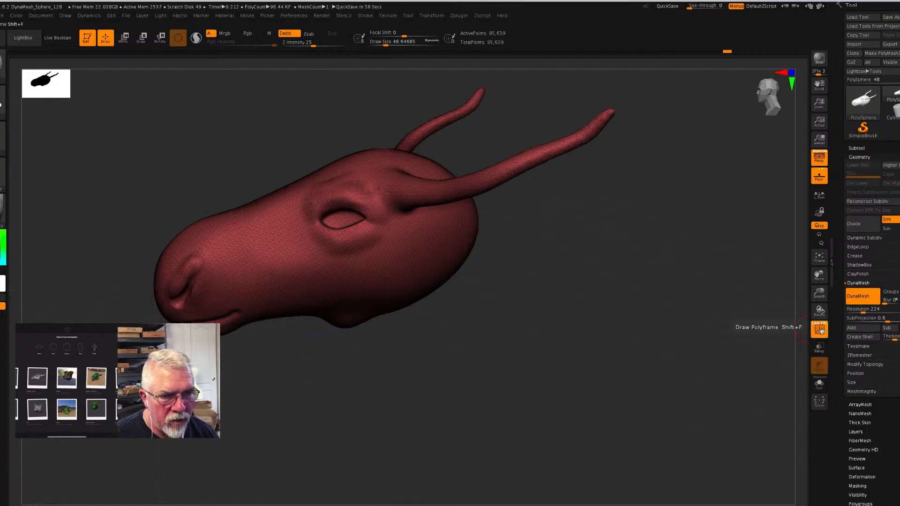
click(821, 330)
mouse_move(345, 193)
shift+mouse_down()
mouse_move(350, 178)
mouse_move(326, 178)
mouse_move(346, 196)
shift+mouse_up()
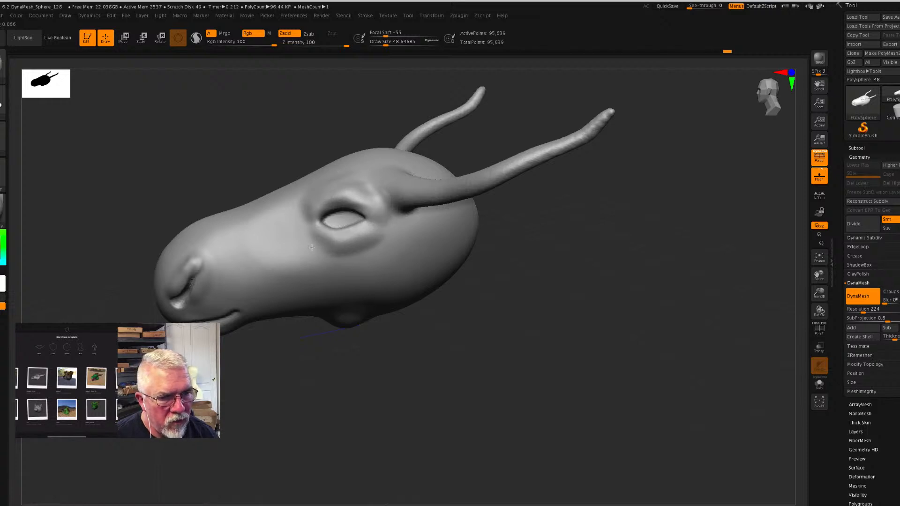
mouse_move(615, 436)
mouse_down()
mouse_move(572, 401)
mouse_move(613, 416)
mouse_move(285, 325)
mouse_up()
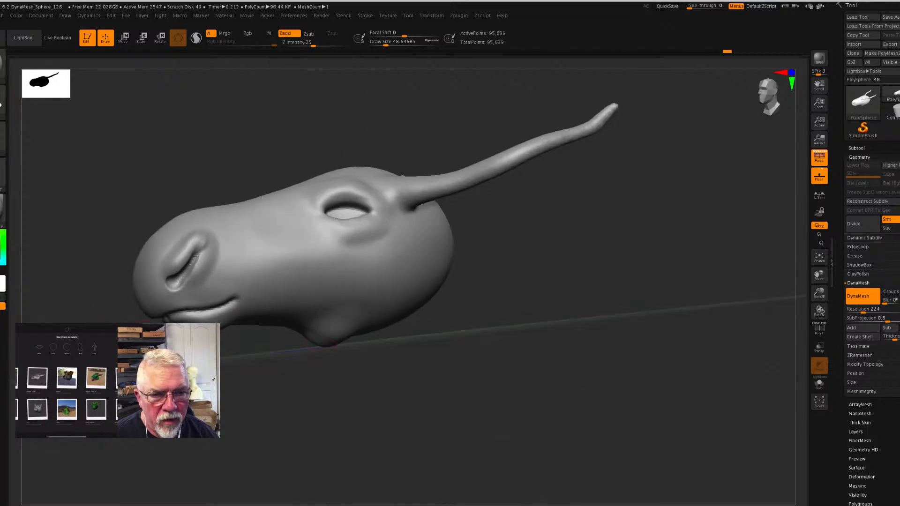
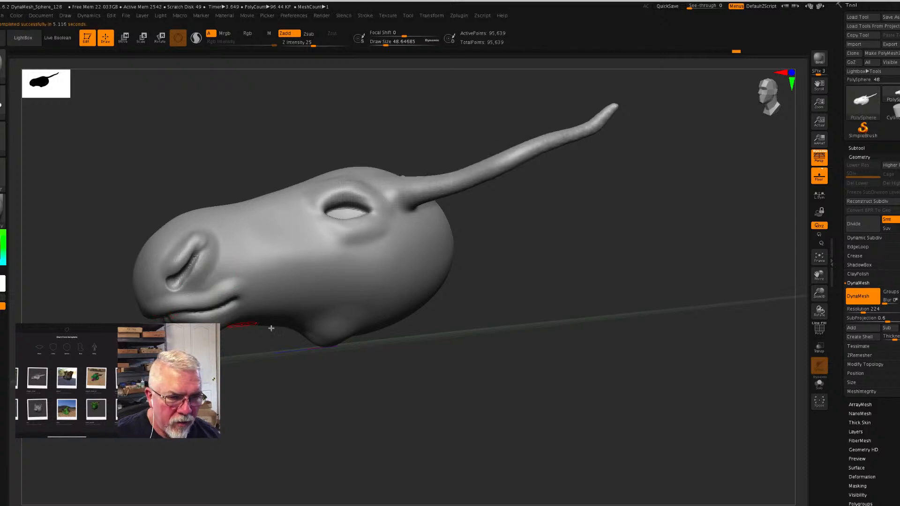
- Choose the Move brush at a draw size of about 172 and reshape the front corner of the eye socket
mouse_move(467, 365)
mouse_down()
mouse_move(474, 362)
mouse_move(460, 372)
mouse_move(495, 374)
mouse_move(394, 323)
mouse_up()
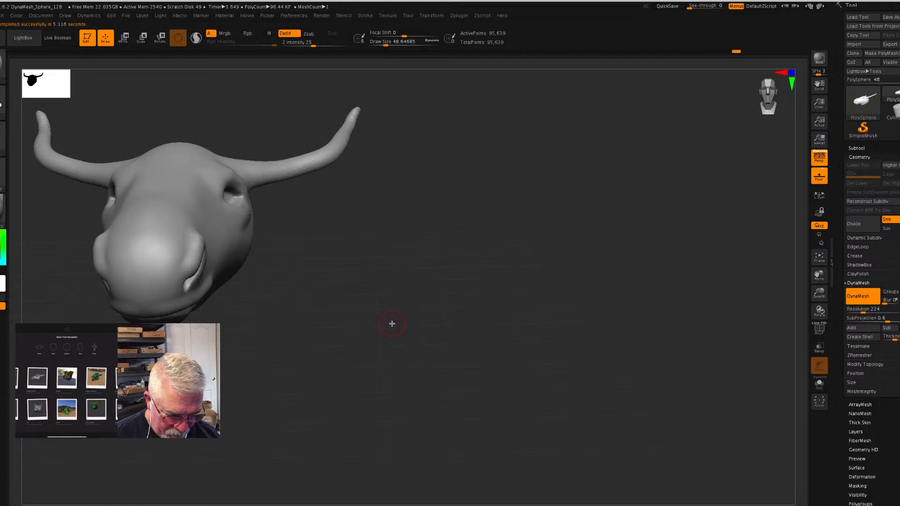
key(s)
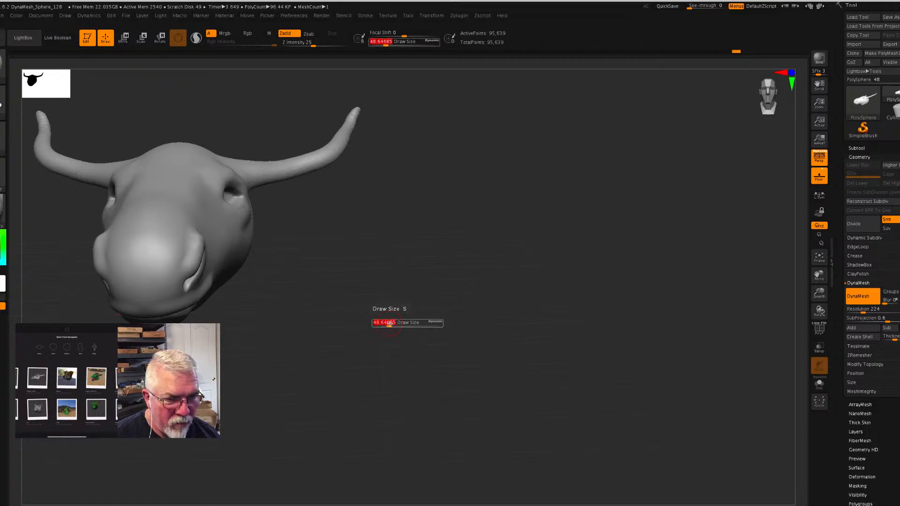
drag(392, 324, 404, 323)
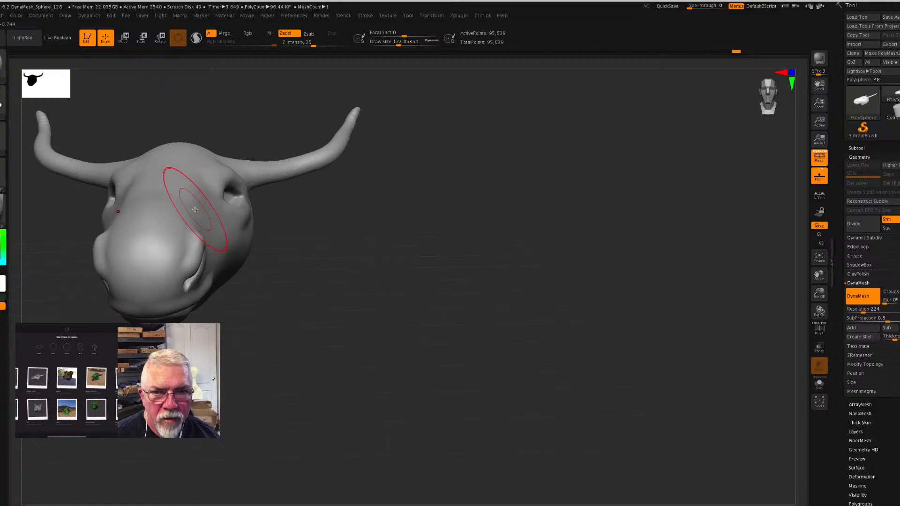
click(5, 71)
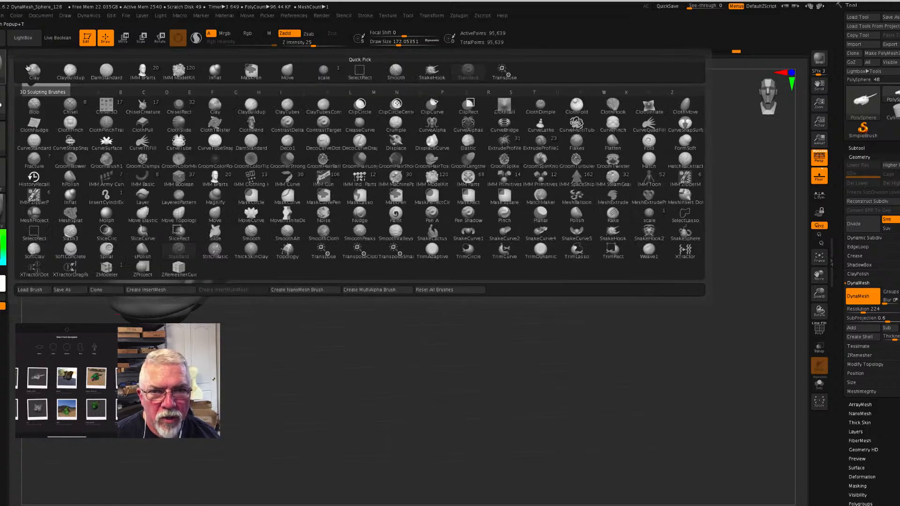
click(286, 73)
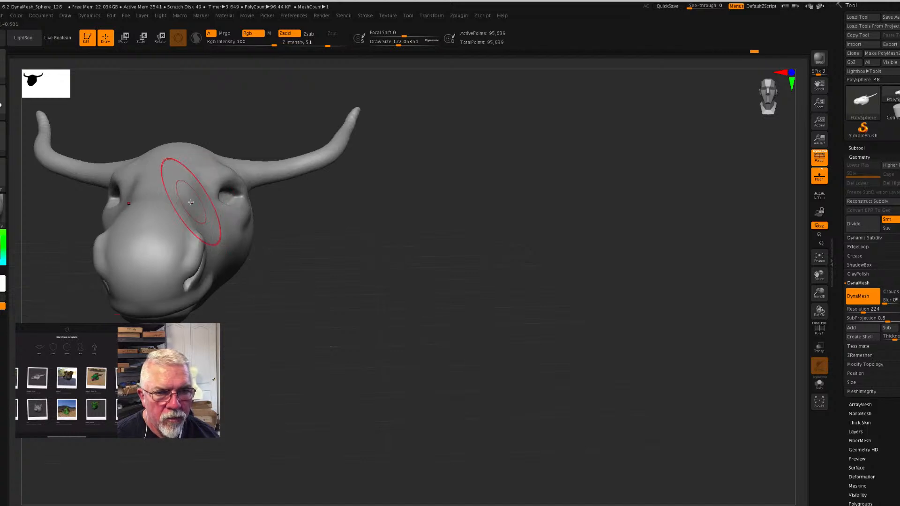
mouse_move(404, 300)
mouse_down()
mouse_move(308, 281)
mouse_move(407, 312)
mouse_move(375, 286)
mouse_up()
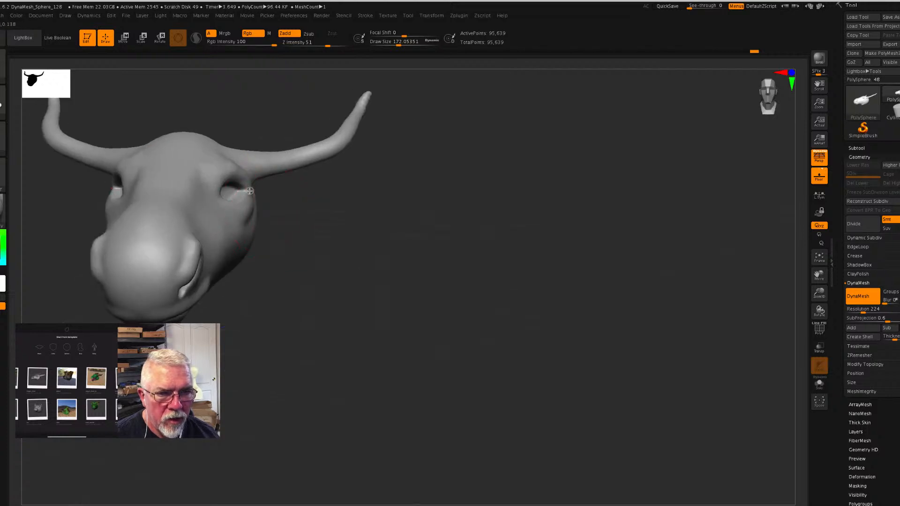
mouse_move(329, 263)
mouse_down()
mouse_move(309, 263)
mouse_move(296, 248)
mouse_up()
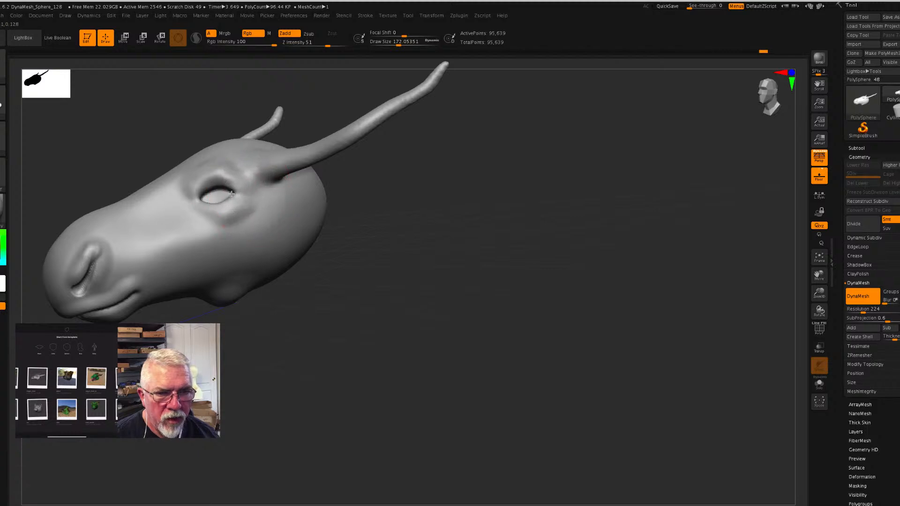
drag(202, 197, 202, 199)
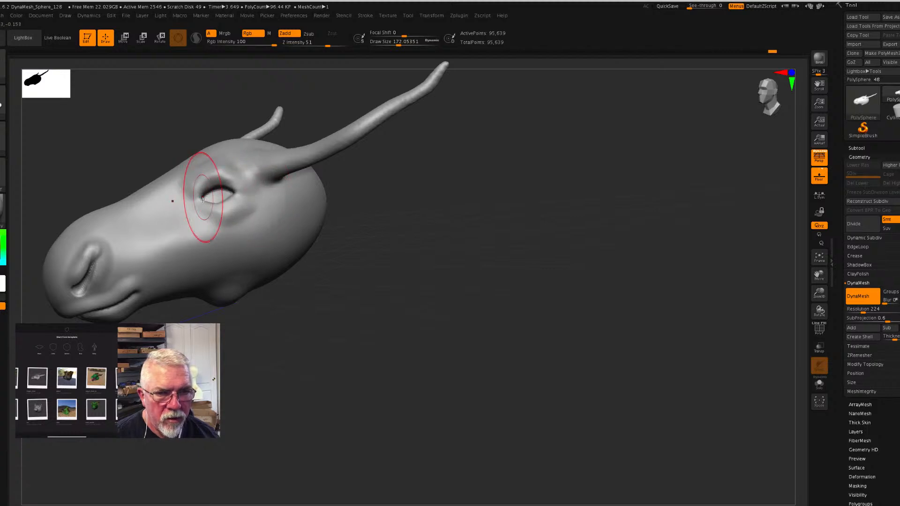
drag(465, 308, 490, 305)
drag(204, 198, 199, 196)
drag(335, 251, 315, 248)
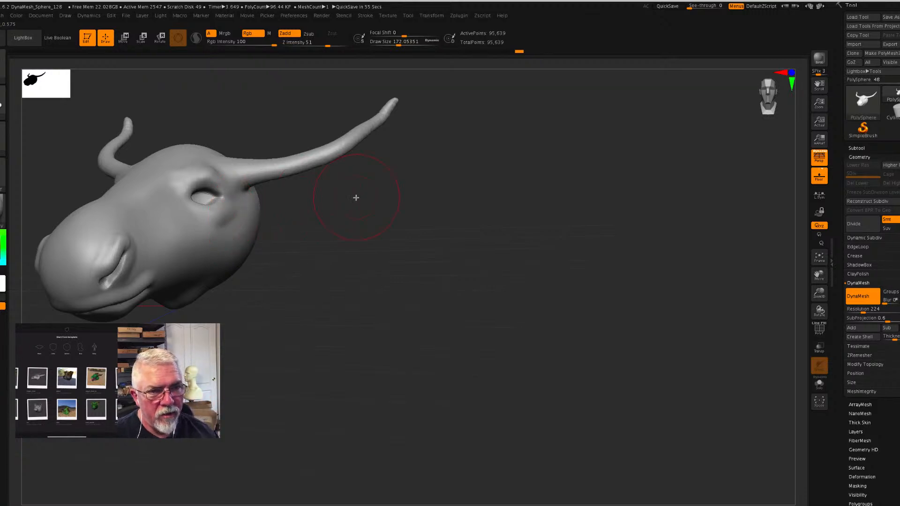
- Reduce the draw size to about 97 and reshape the nostril slit and its rim with the Move brush
mouse_move(422, 227)
mouse_down()
mouse_move(428, 255)
mouse_move(388, 220)
mouse_up()
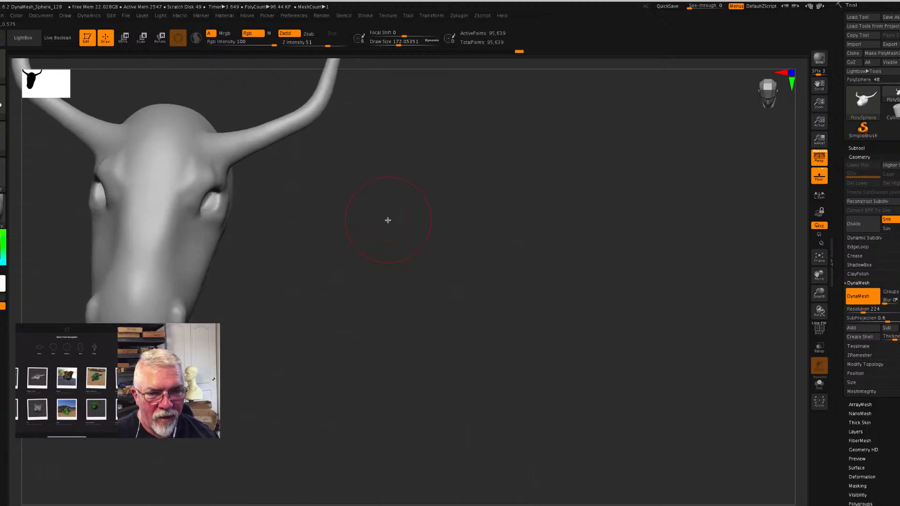
drag(372, 274, 228, 335)
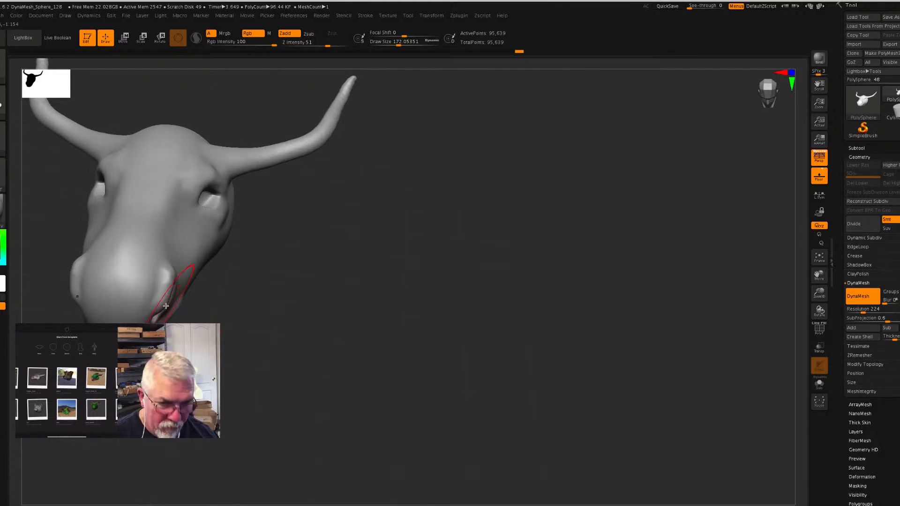
key(s)
drag(166, 307, 161, 308)
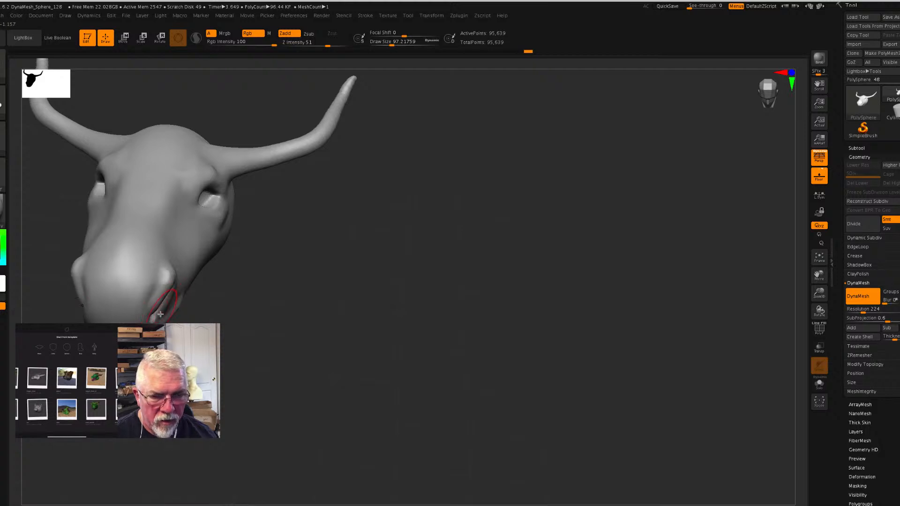
drag(261, 324, 211, 300)
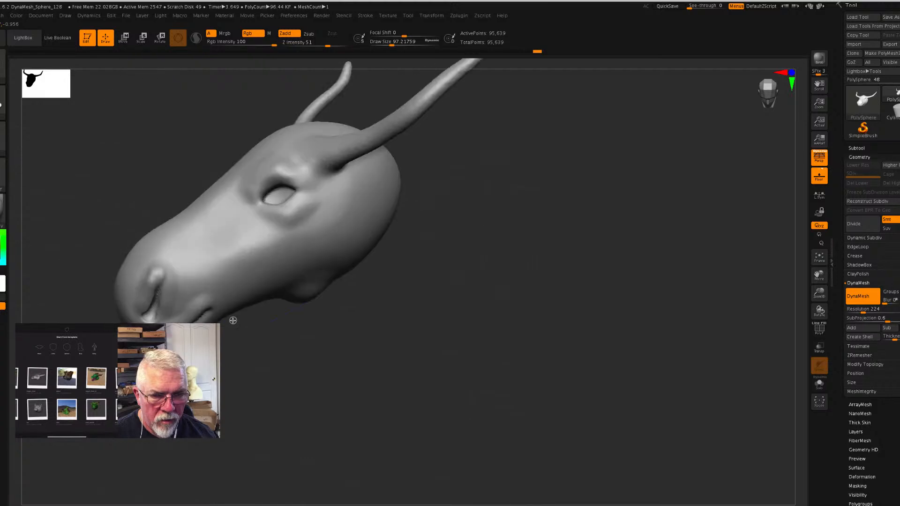
shift+drag(163, 272, 152, 273)
drag(347, 346, 258, 332)
mouse_move(443, 298)
mouse_down()
mouse_move(482, 299)
mouse_move(465, 285)
mouse_up()
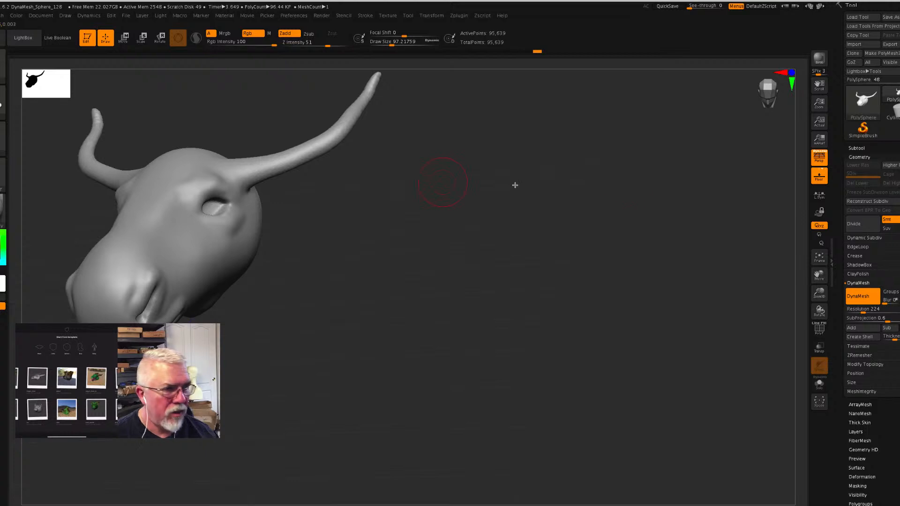
- Insert a Sphere3D as a new subtool alongside the head
click(857, 148)
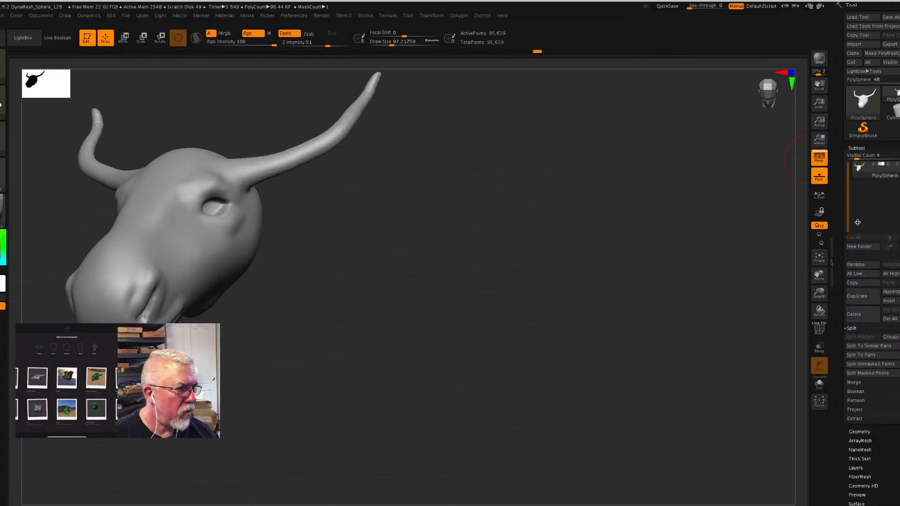
click(888, 303)
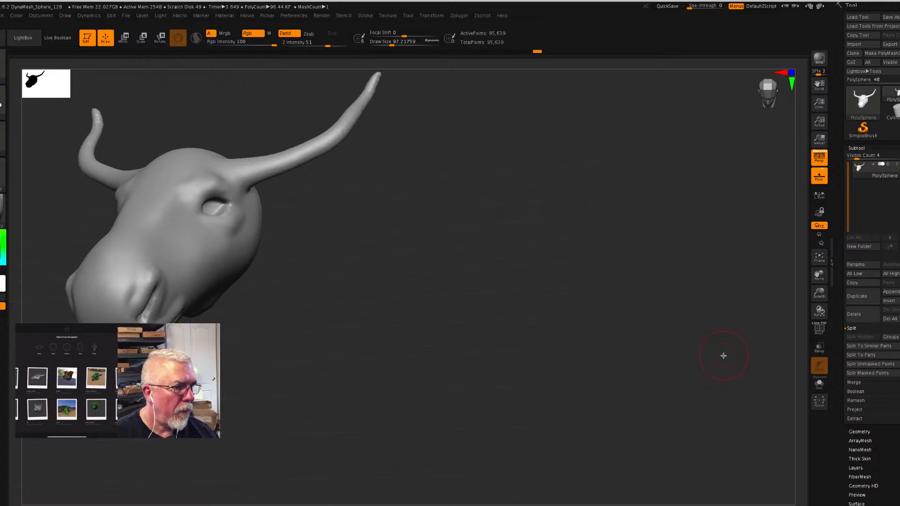
click(888, 301)
click(639, 349)
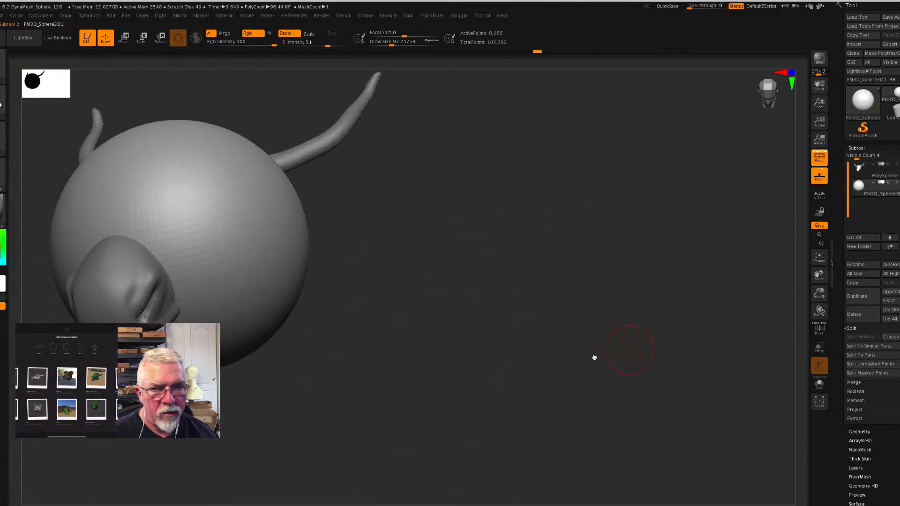
- Scale the inserted sphere down to eyeball size and move it into the creature's eye socket
click(124, 38)
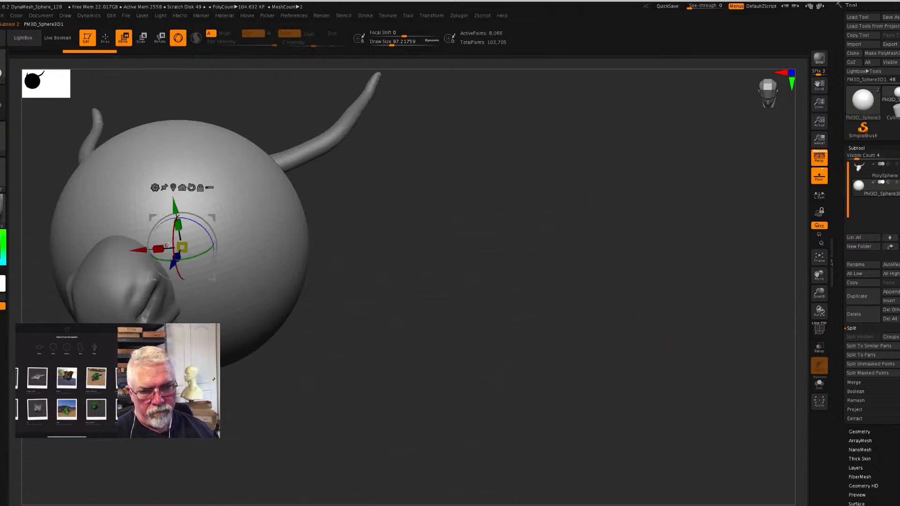
drag(182, 248, 233, 283)
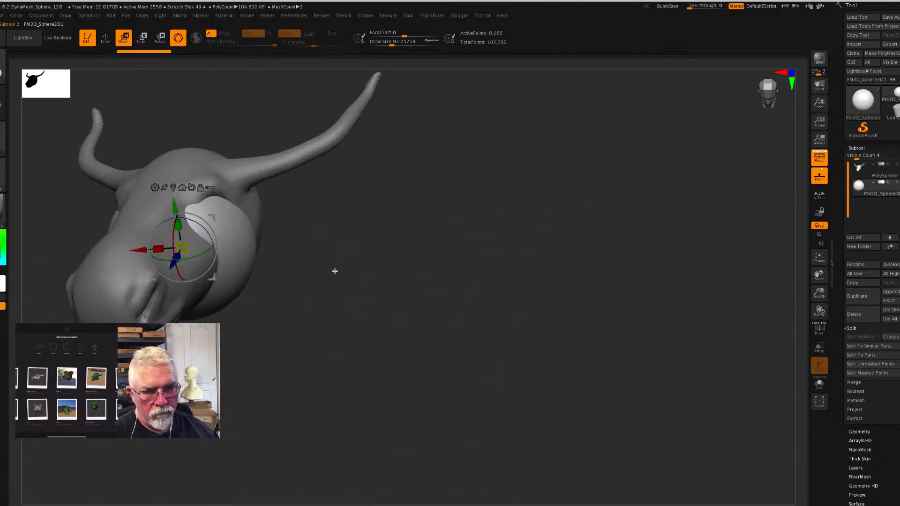
mouse_move(339, 277)
mouse_down()
mouse_move(593, 323)
mouse_move(576, 340)
mouse_move(508, 324)
mouse_up()
drag(424, 255, 415, 223)
drag(424, 264, 453, 268)
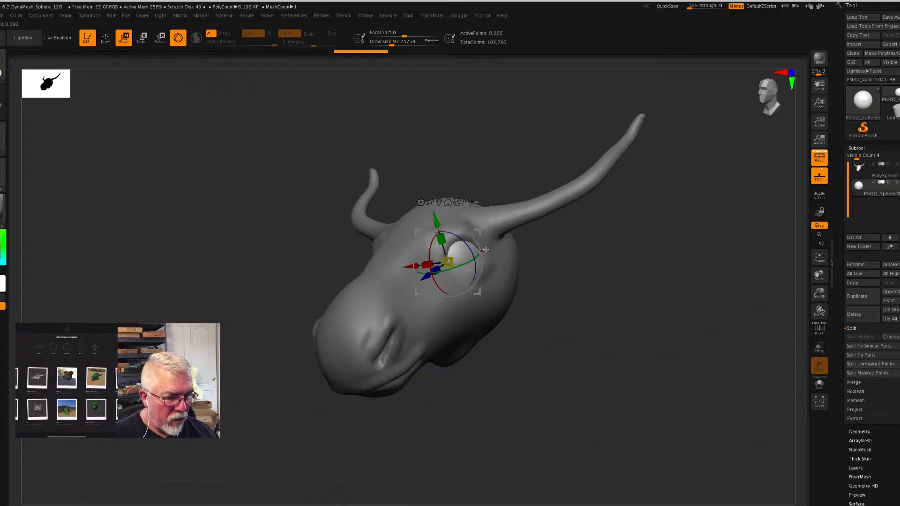
- Insert a second Sphere3D subtool and raise it about 0.87 units above its starting position
click(896, 302)
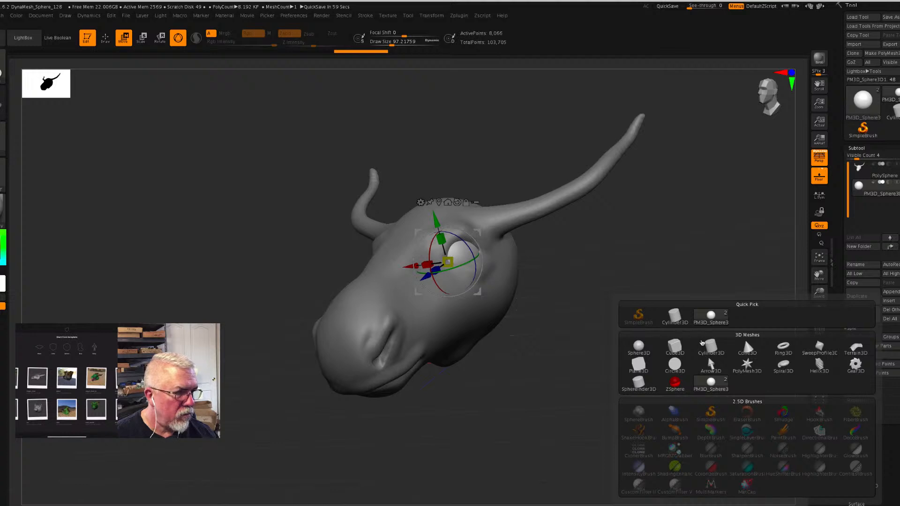
click(640, 351)
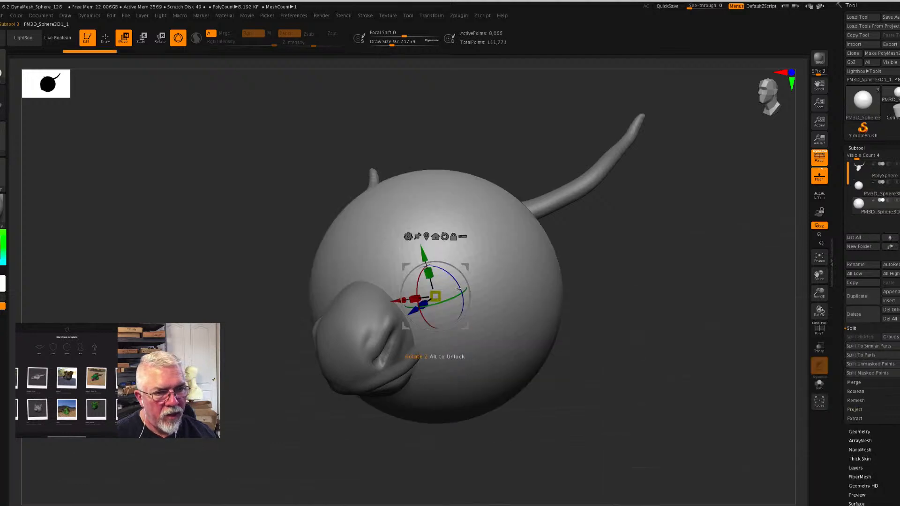
drag(432, 281, 402, 176)
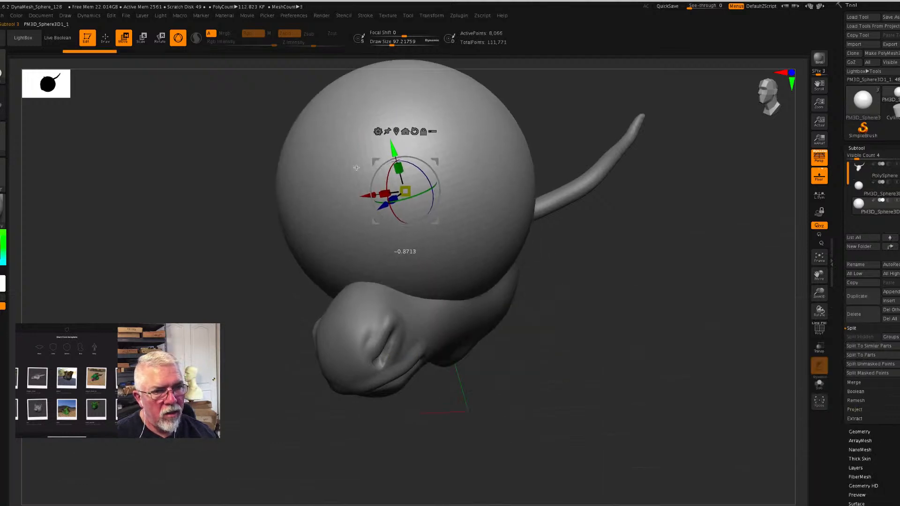
- Flatten the second sphere vertically into an ellipsoid, scale it down and lift it clear above the head
shift+drag(600, 275, 613, 288)
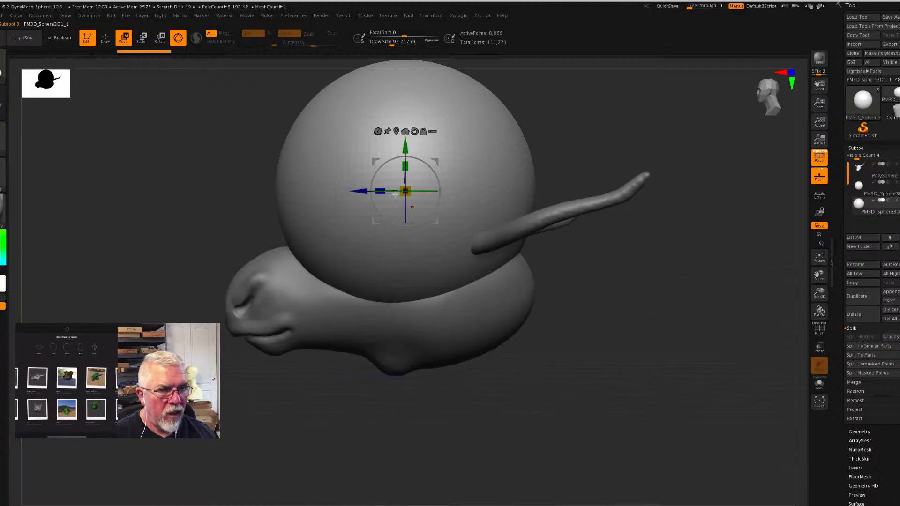
drag(383, 188, 411, 114)
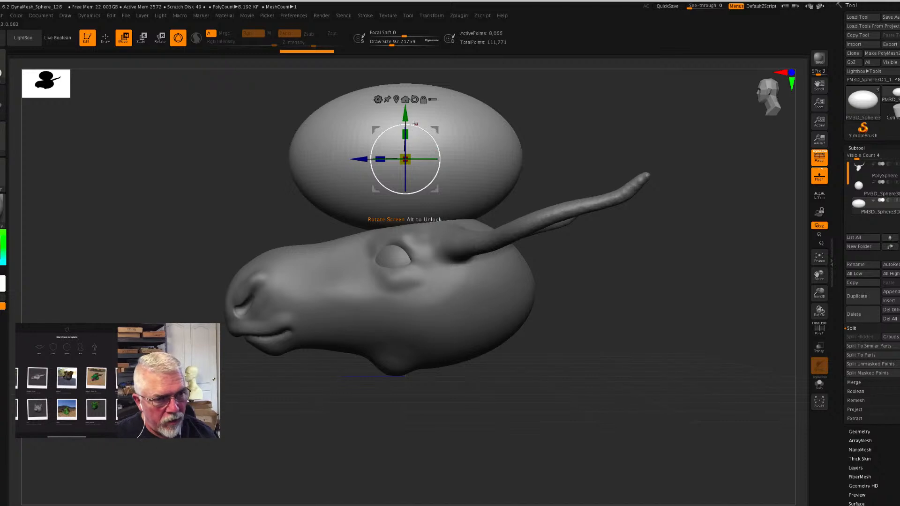
drag(405, 159, 407, 168)
drag(406, 117, 405, 102)
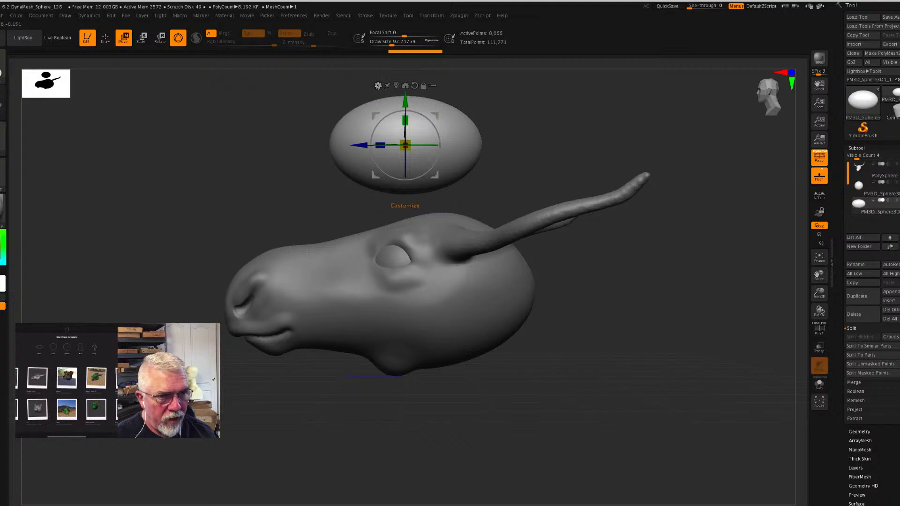
- Apply the Taper deformer to the ellipsoid, narrowing its front to a point and widening its rear by about 0.2
click(378, 86)
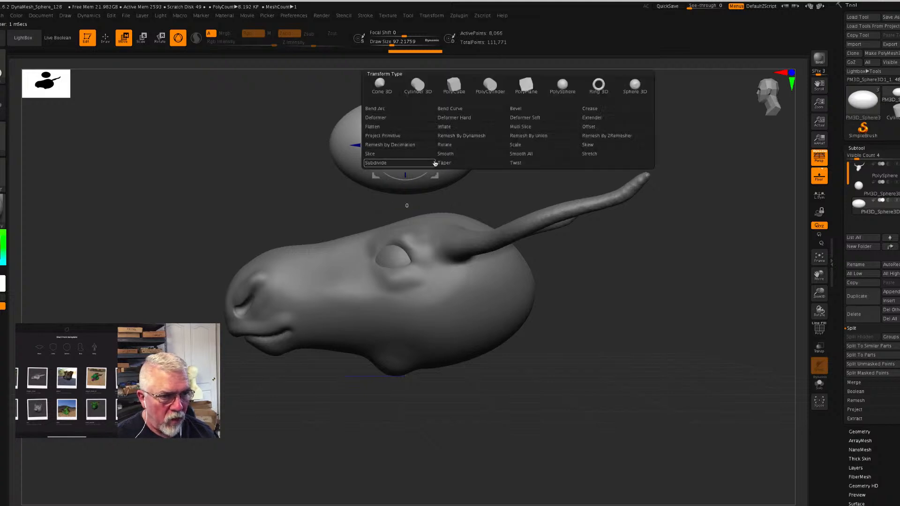
click(449, 164)
drag(323, 146, 358, 146)
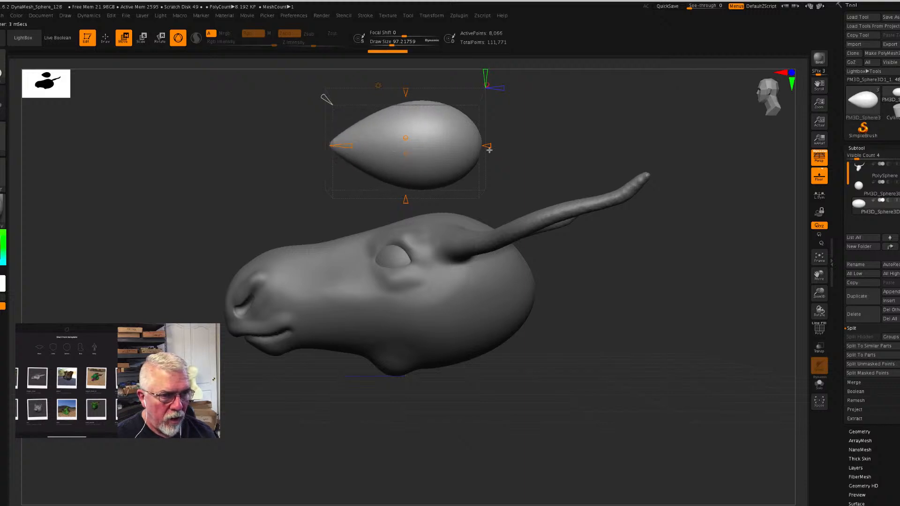
mouse_move(490, 147)
mouse_down()
mouse_move(525, 147)
mouse_move(496, 147)
mouse_up()
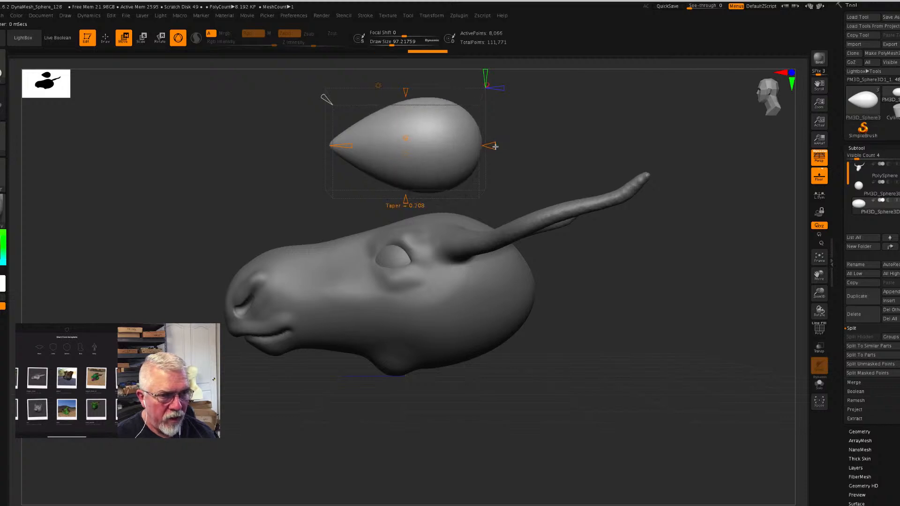
- Bend the teardrop shape into a downward-curving arc with the Bend Arc deformer and accept the deformation
click(378, 85)
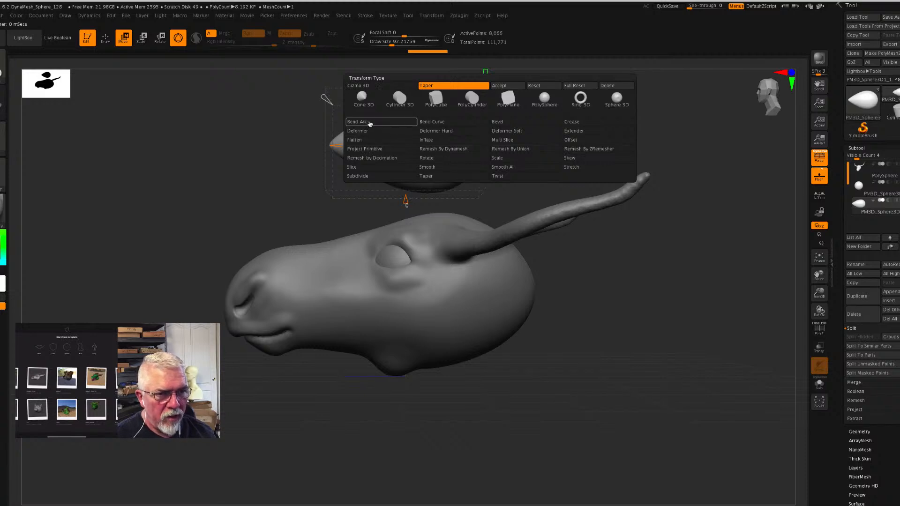
click(367, 122)
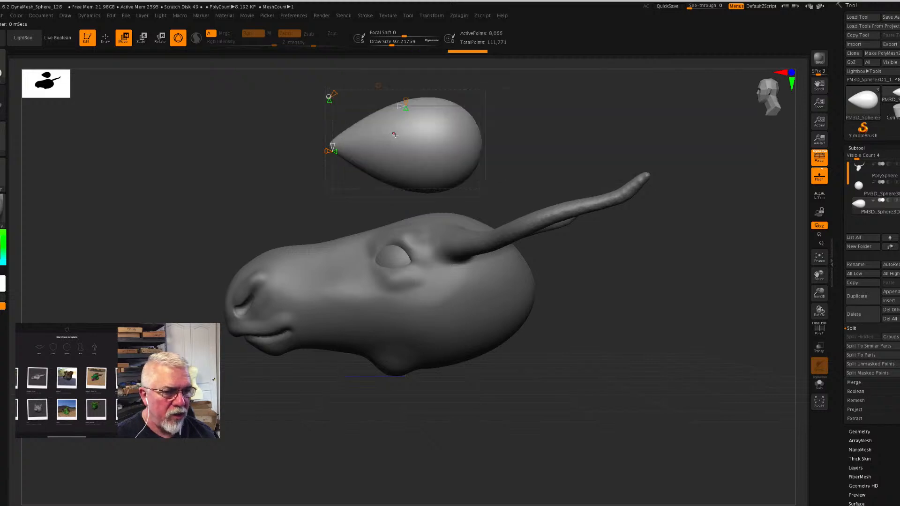
click(407, 107)
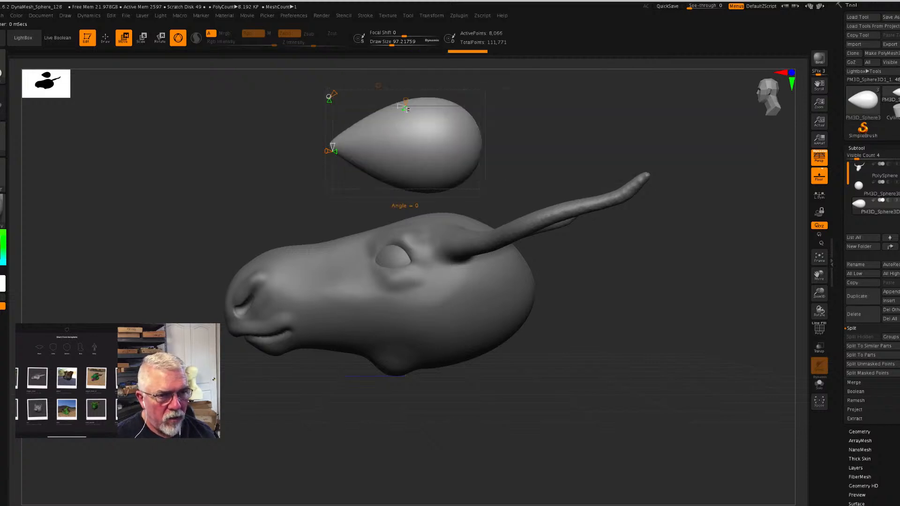
drag(407, 112, 407, 151)
drag(236, 160, 289, 136)
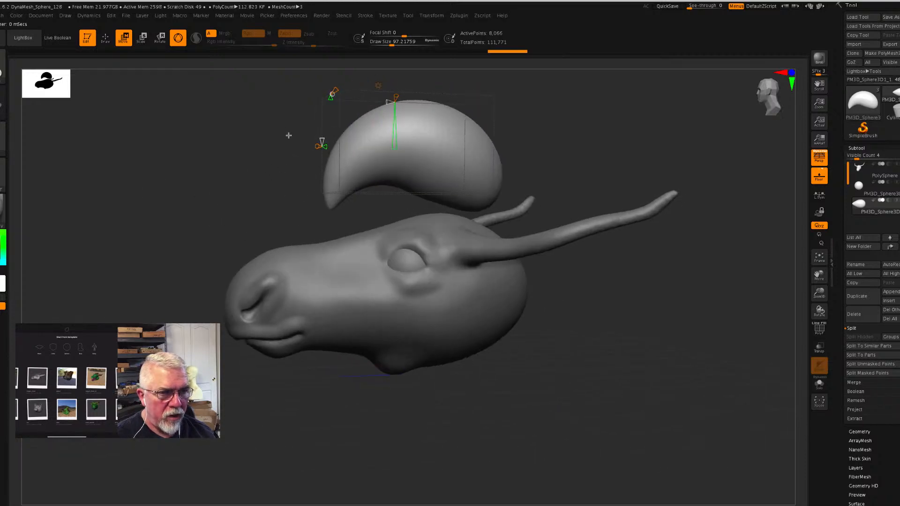
click(380, 87)
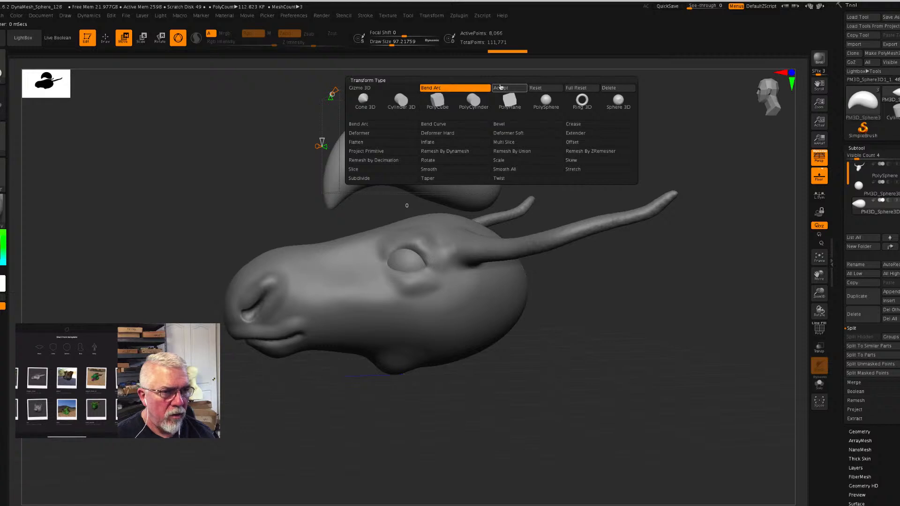
click(499, 89)
drag(244, 141, 276, 140)
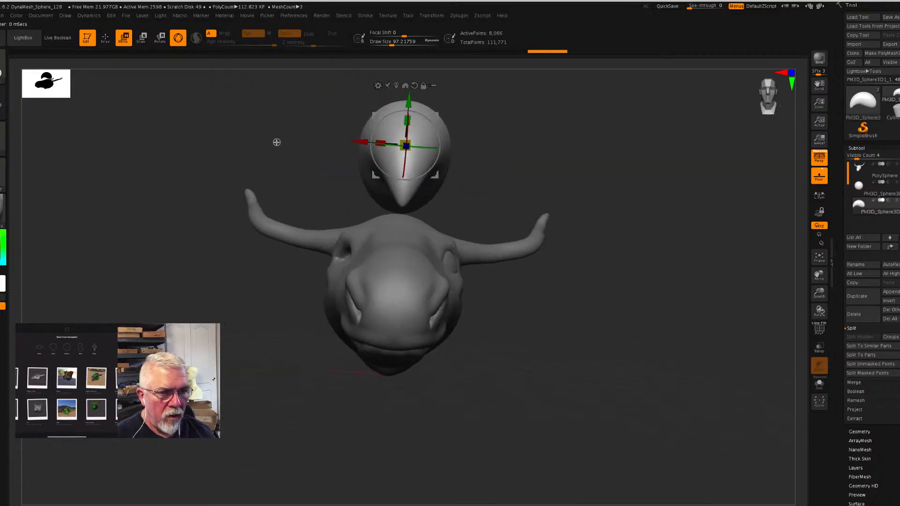
- Flatten the underside of the bent arc shape with the Polish brush, stroking from its pointed front toward the rear
drag(376, 141, 384, 140)
drag(628, 231, 600, 198)
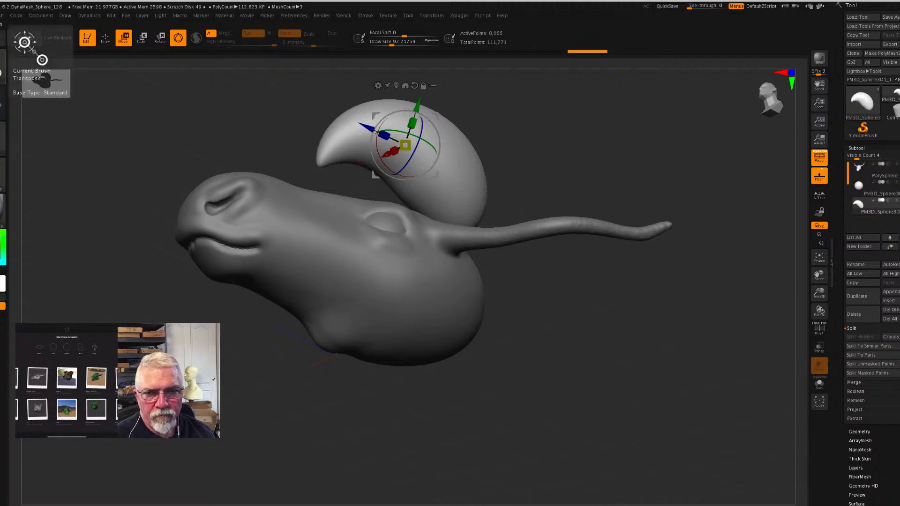
click(28, 47)
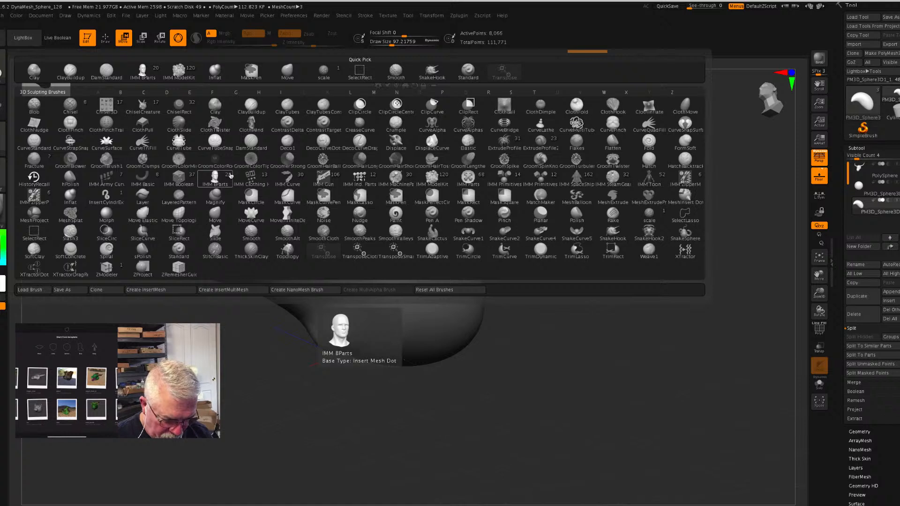
key(p)
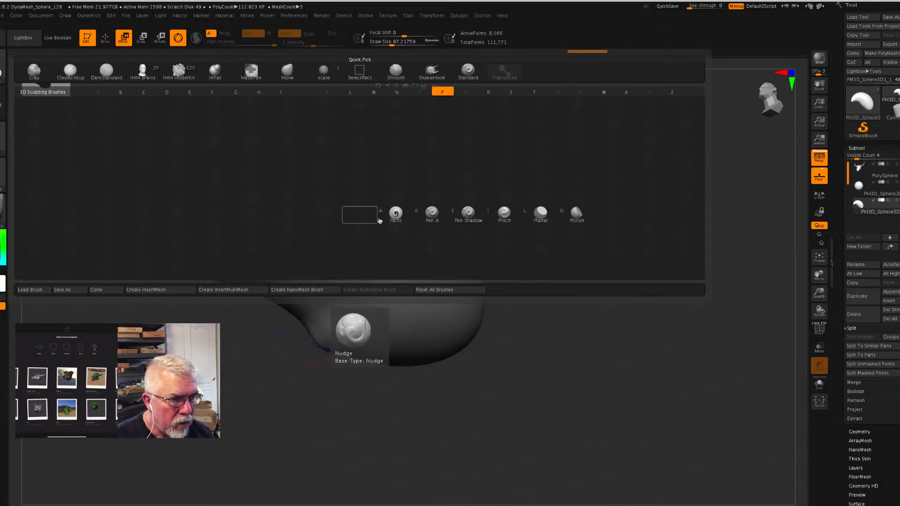
click(577, 215)
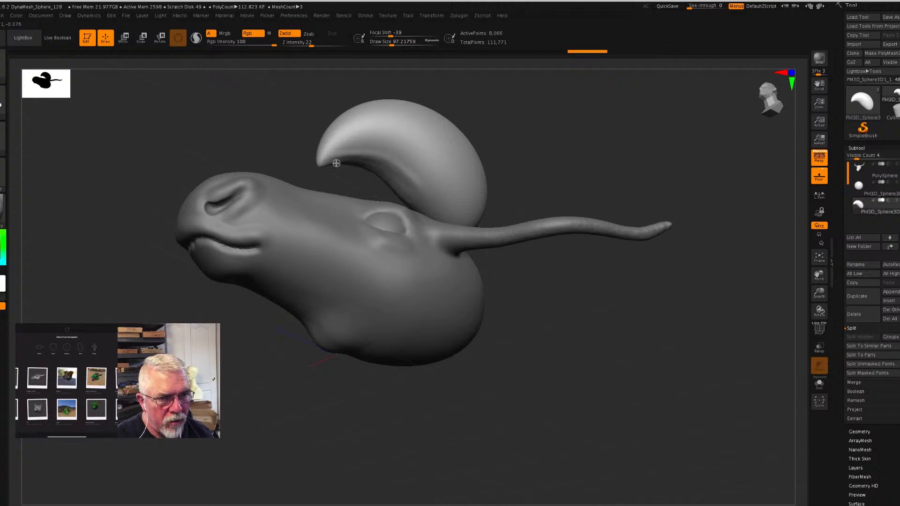
mouse_move(329, 167)
mouse_down()
mouse_move(372, 163)
mouse_move(428, 198)
mouse_up()
drag(388, 158, 428, 193)
mouse_move(379, 171)
mouse_down()
mouse_move(419, 203)
mouse_move(399, 165)
mouse_move(427, 188)
mouse_move(416, 194)
mouse_up()
mouse_move(565, 154)
mouse_down()
mouse_move(541, 177)
mouse_move(553, 166)
mouse_up()
drag(322, 171, 323, 170)
drag(523, 147, 515, 167)
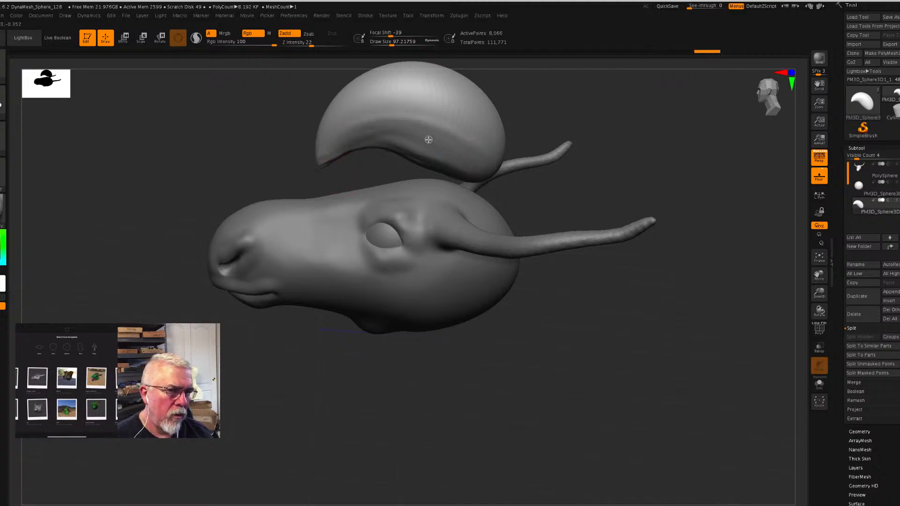
drag(620, 313, 597, 336)
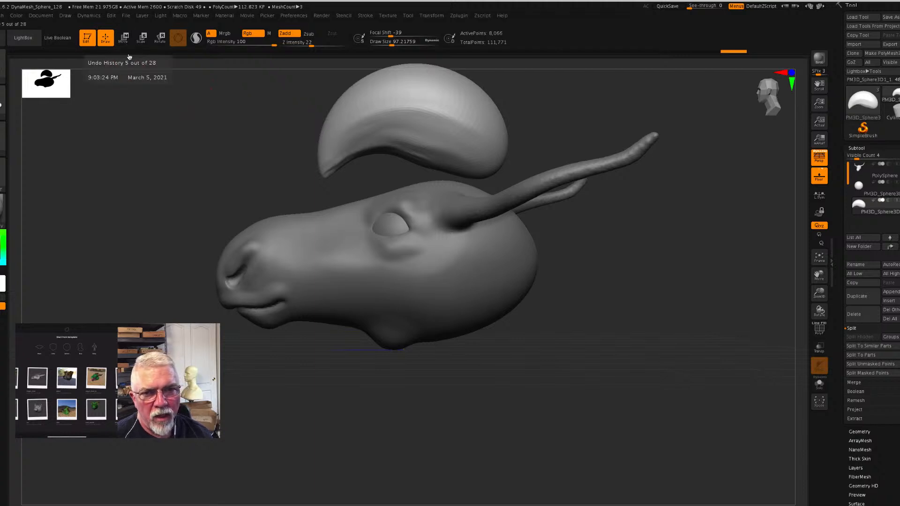
click(125, 38)
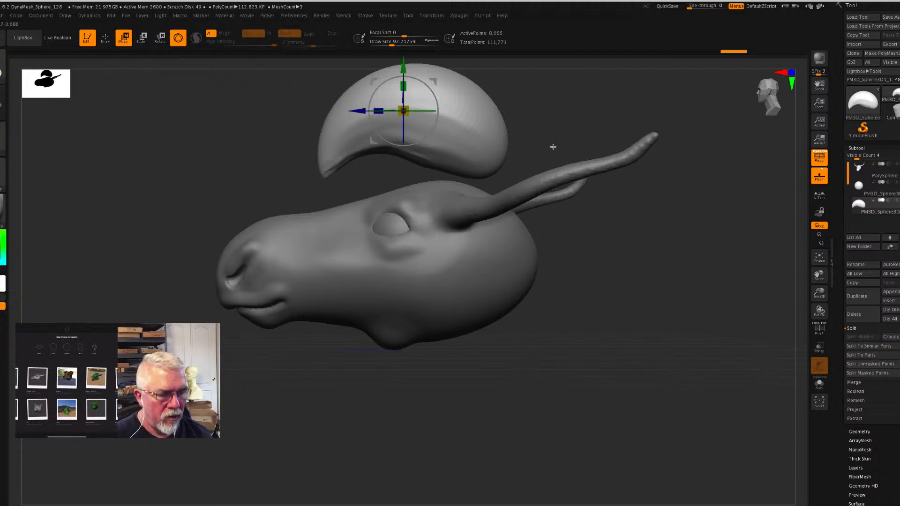
alt+drag(565, 132, 561, 176)
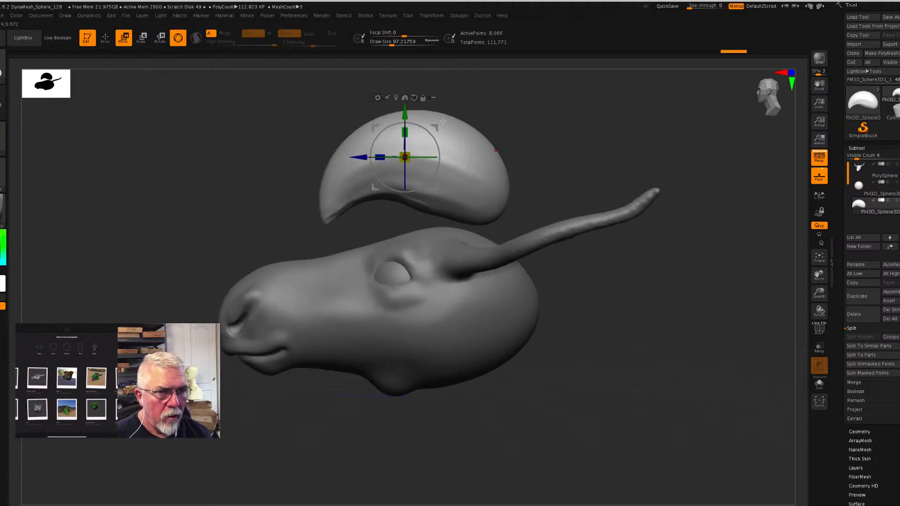
click(378, 97)
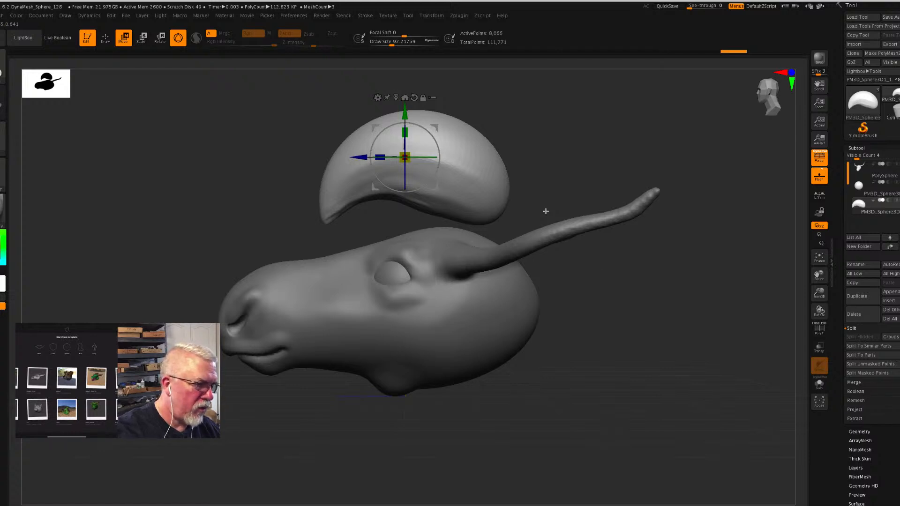
click(854, 150)
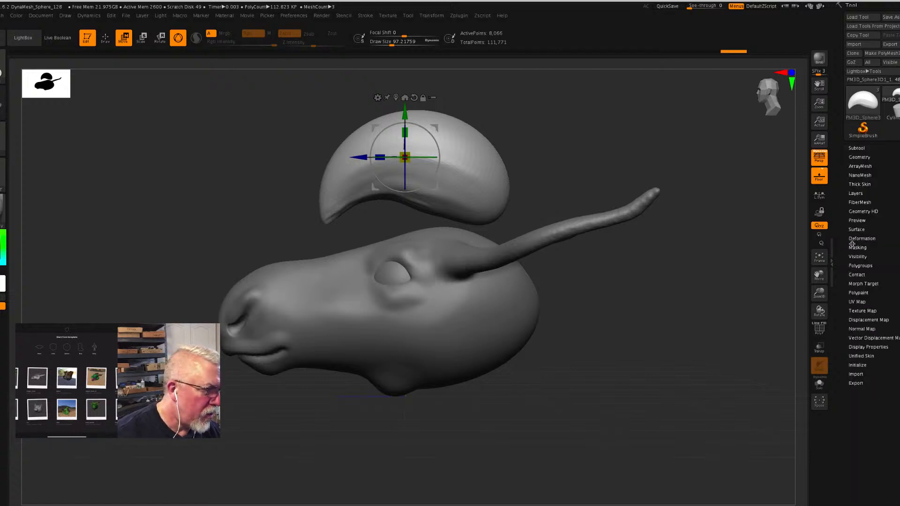
click(857, 383)
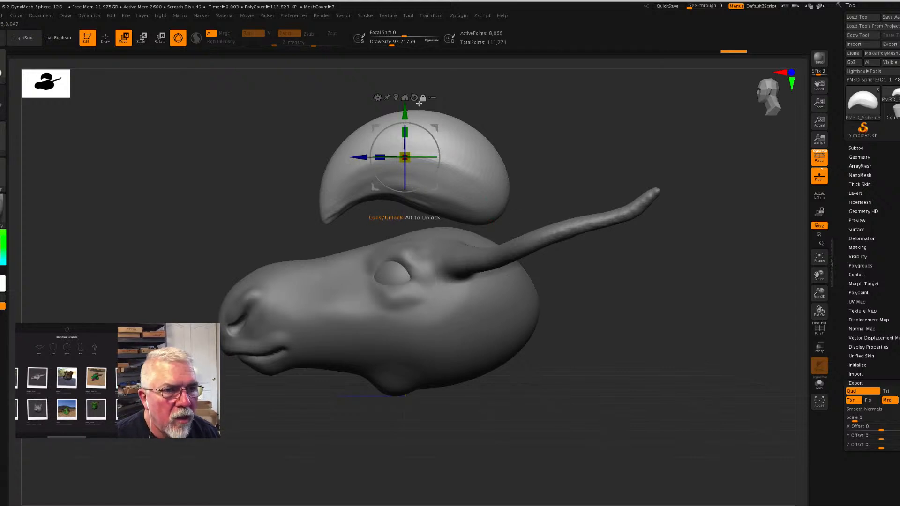
click(858, 149)
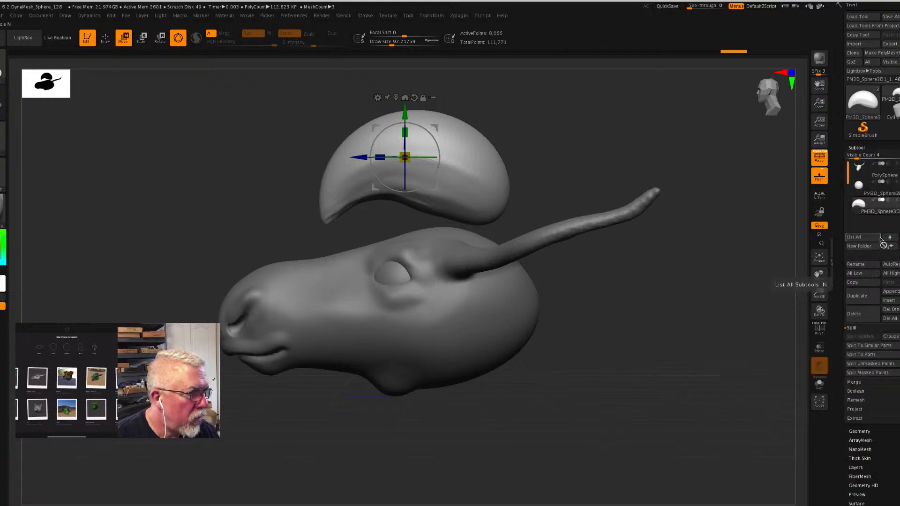
- Delete the curved sphere subtool above the head and return to Draw mode
click(857, 313)
click(782, 331)
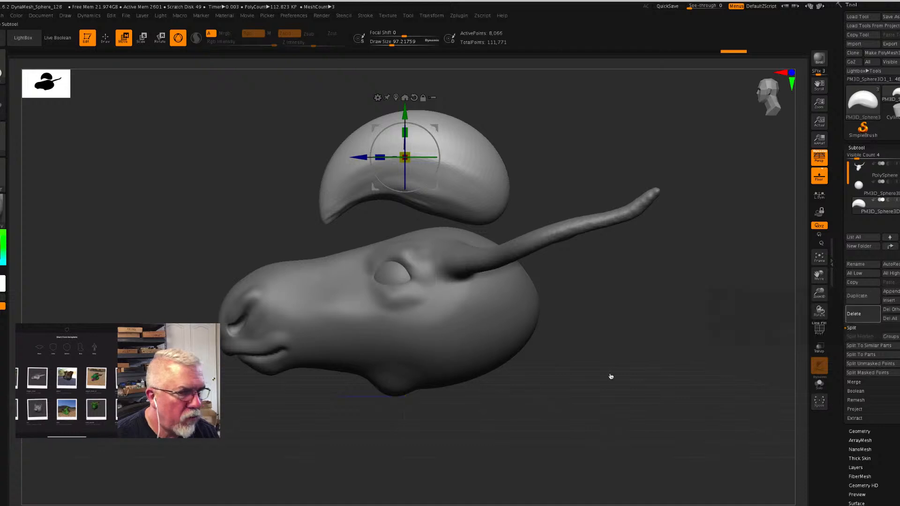
key(q)
mouse_move(623, 333)
mouse_down()
mouse_move(646, 338)
mouse_move(623, 335)
mouse_up()
drag(581, 315, 569, 349)
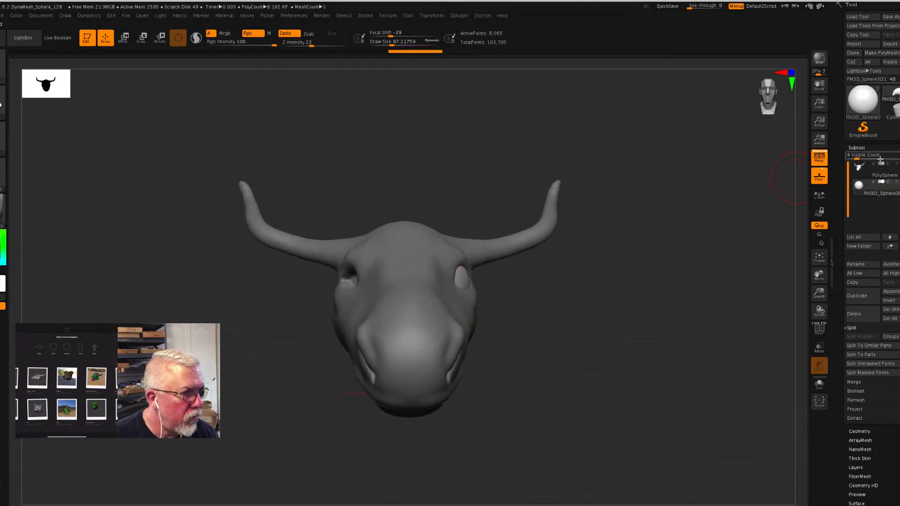
- Select the PolySphere head subtool and polish the surface beside the eye socket
click(870, 173)
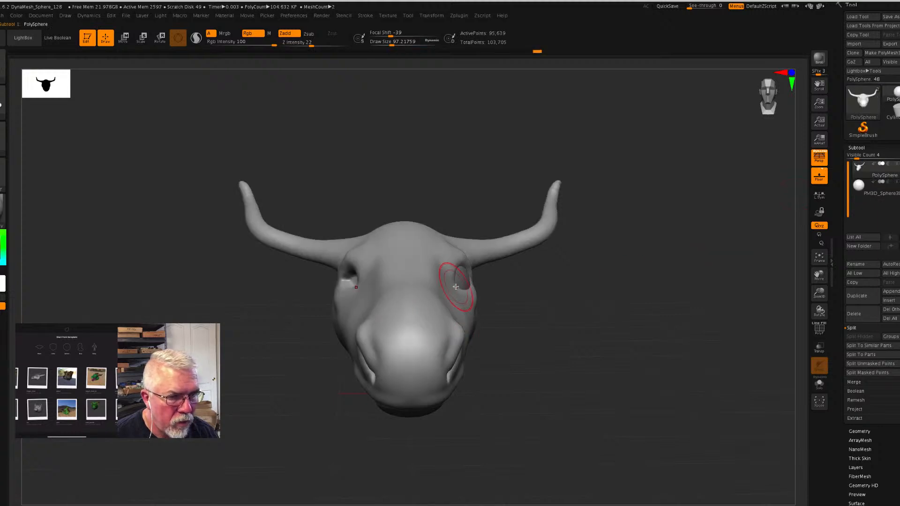
drag(452, 287, 454, 286)
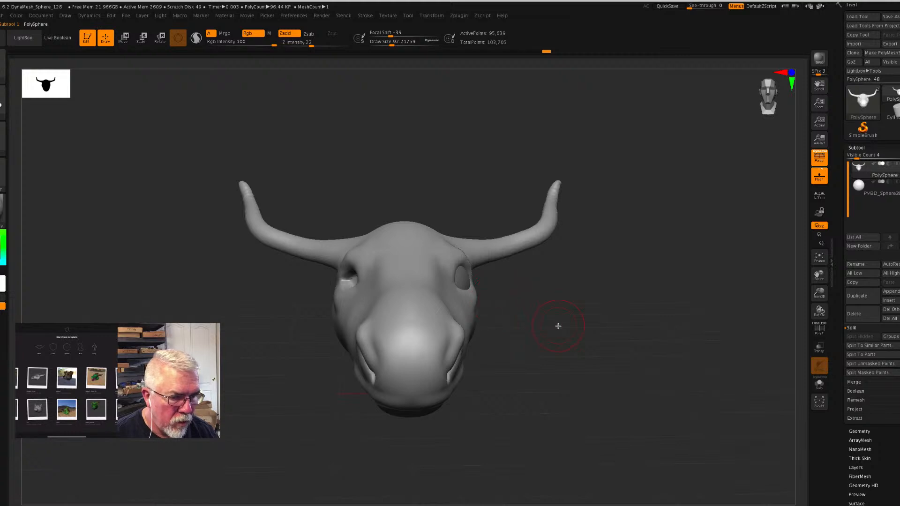
mouse_move(558, 326)
mouse_down()
mouse_move(531, 325)
mouse_move(572, 334)
mouse_move(548, 333)
mouse_up()
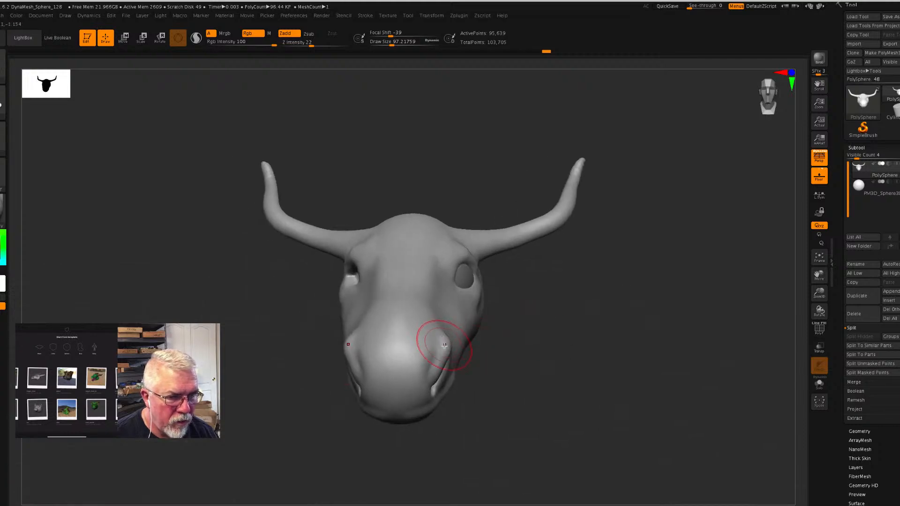
drag(561, 380, 518, 372)
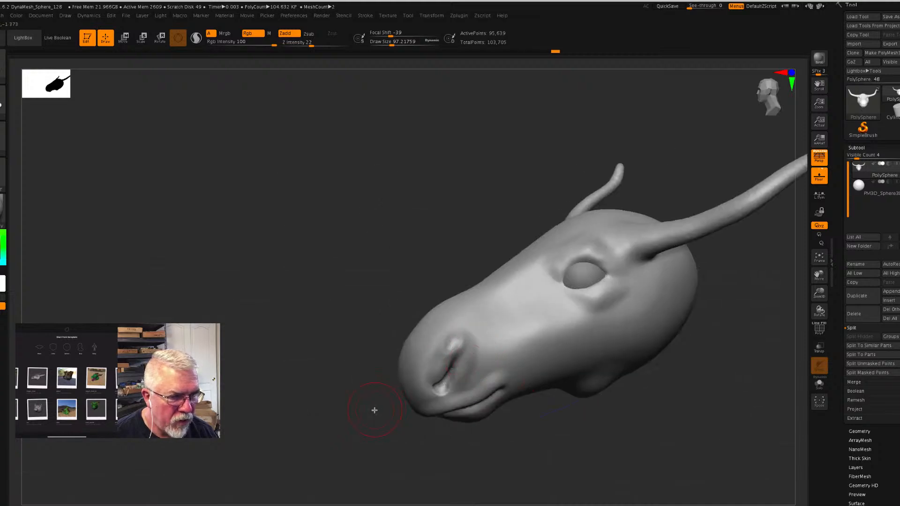
shift+drag(376, 410, 438, 390)
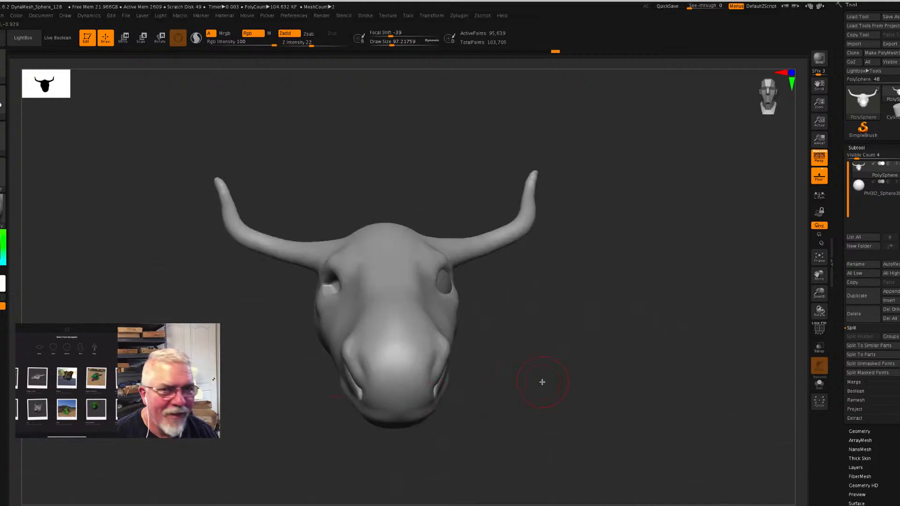
- Reshape the rim of the nostril on the muzzle with the Move brush
click(9, 81)
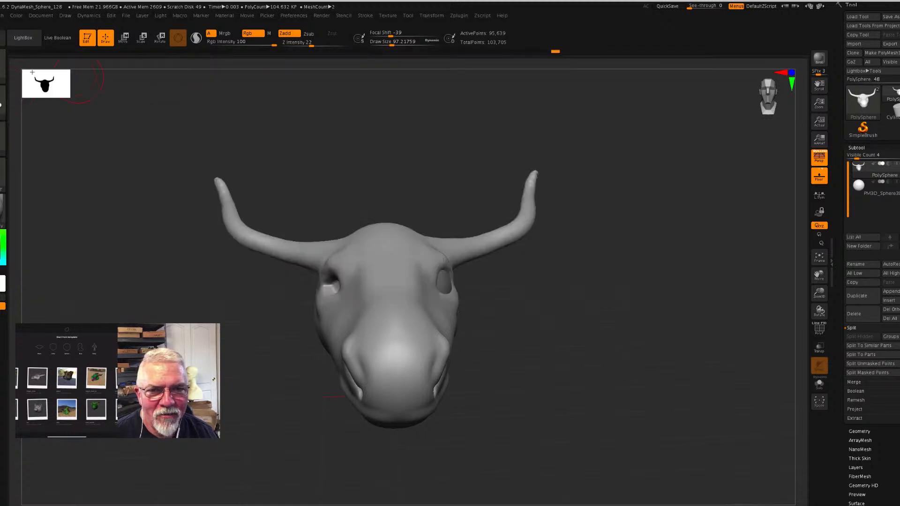
click(5, 74)
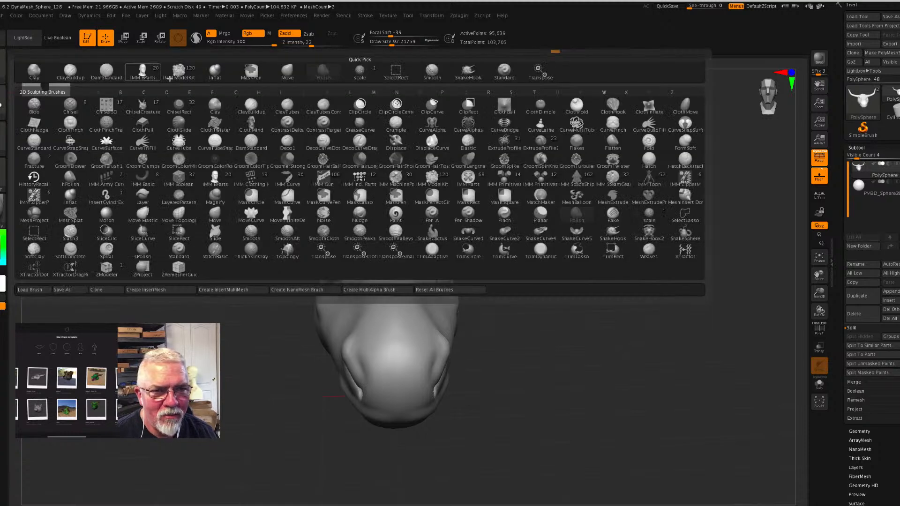
click(288, 73)
drag(561, 377, 498, 372)
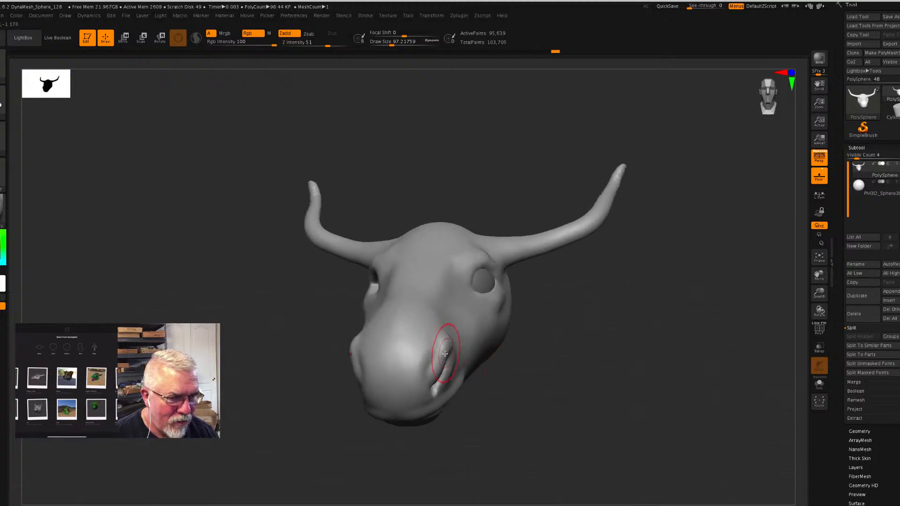
drag(430, 363, 413, 400)
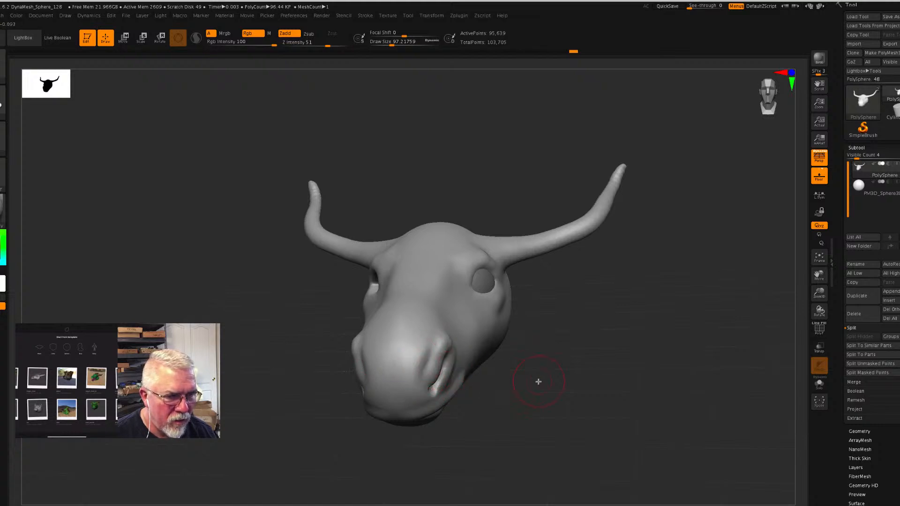
key(shift)
shift+drag(440, 344, 458, 342)
- Pull the lower lip and chin of the muzzle into a fuller shape with the Move brush
mouse_move(651, 403)
mouse_down()
mouse_move(624, 412)
mouse_move(556, 404)
mouse_up()
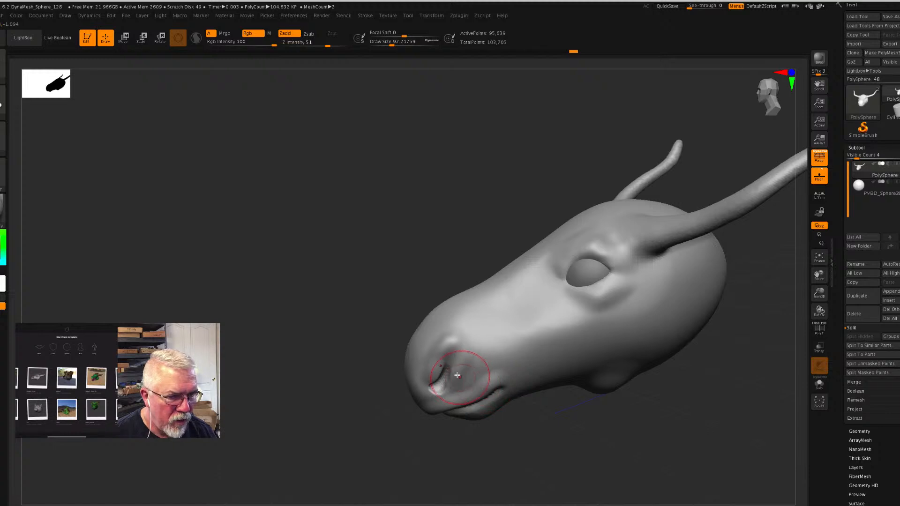
drag(597, 426, 583, 414)
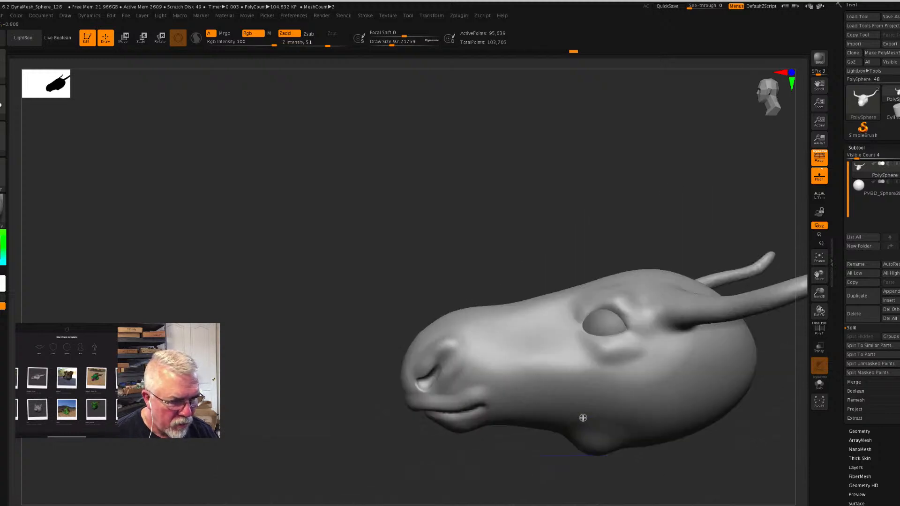
mouse_move(459, 432)
mouse_down()
mouse_move(446, 439)
mouse_move(480, 428)
mouse_move(531, 429)
mouse_up()
drag(651, 473, 651, 466)
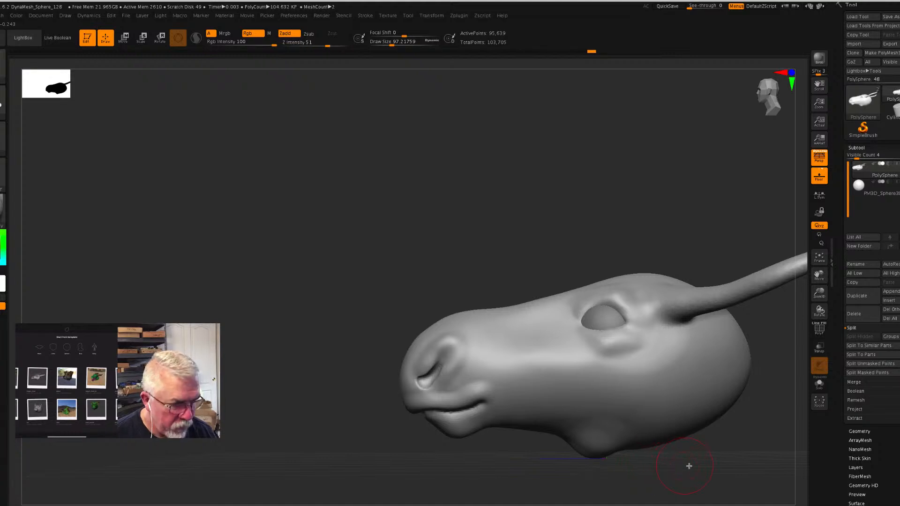
- Inflate the base of the horns with the Inflat brush at a Z Intensity of 4
alt+drag(703, 474, 471, 365)
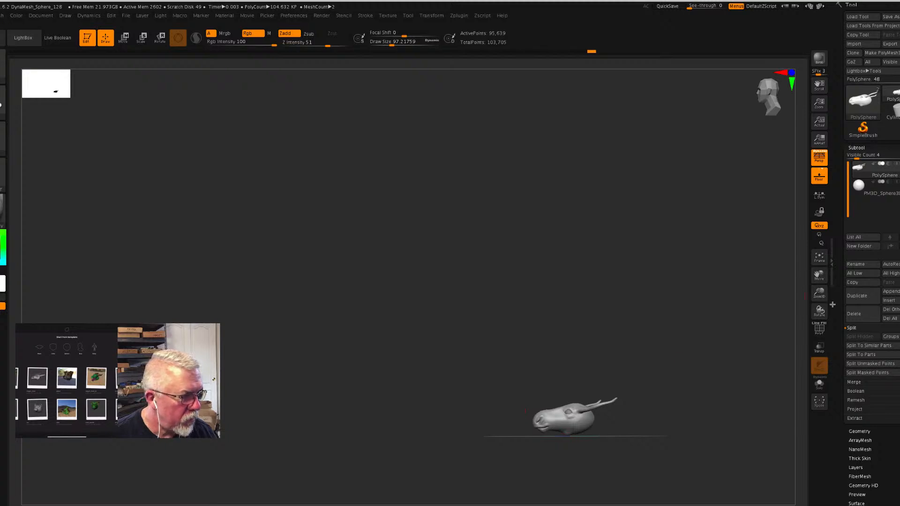
click(819, 257)
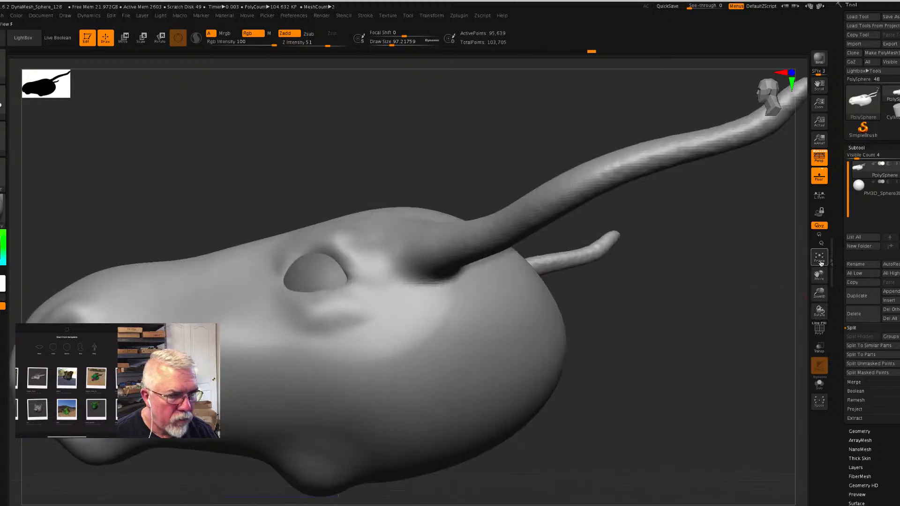
mouse_move(620, 404)
mouse_down()
mouse_move(631, 428)
mouse_move(627, 398)
mouse_move(586, 356)
mouse_up()
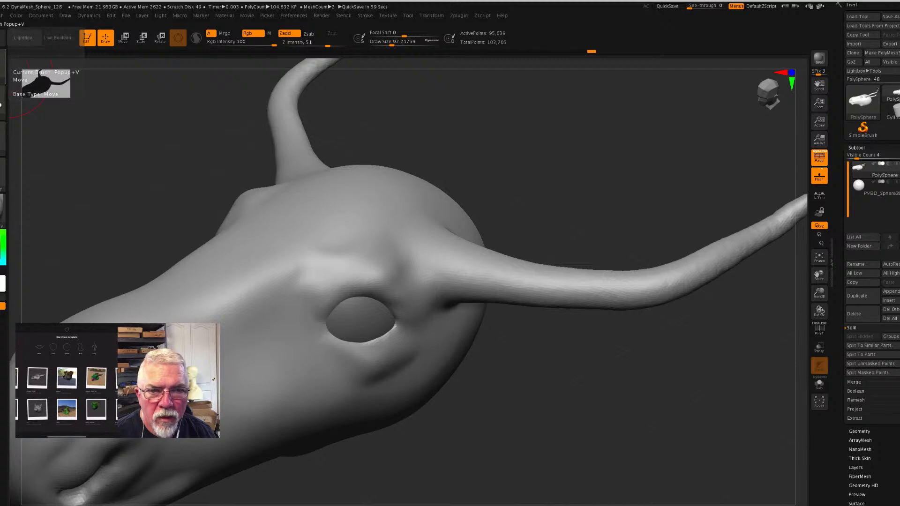
click(31, 49)
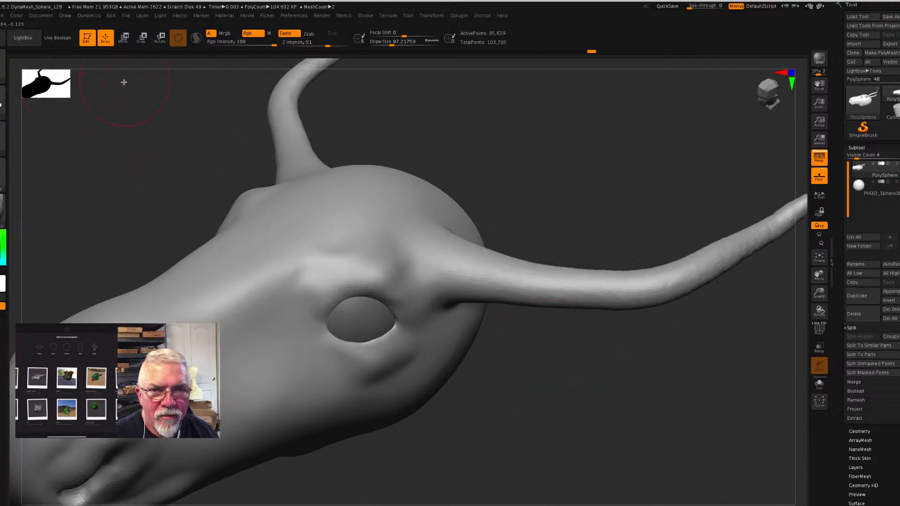
key(b)
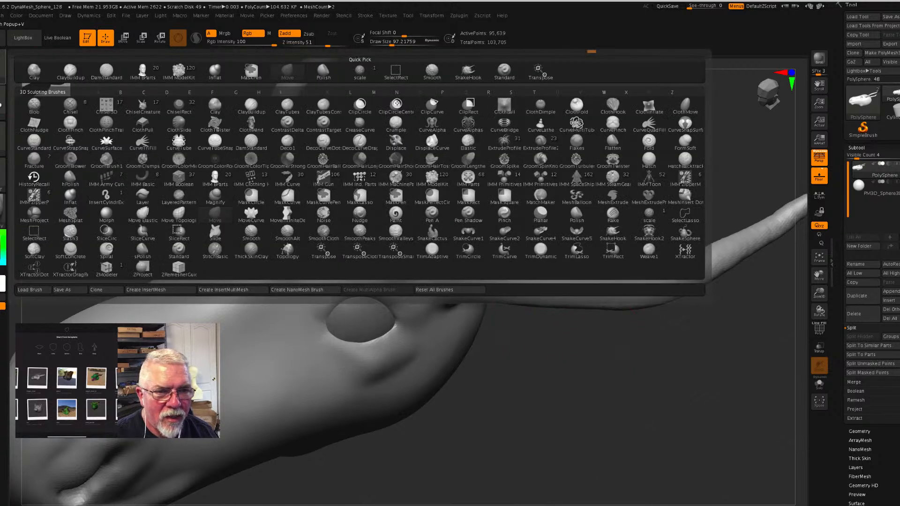
click(215, 214)
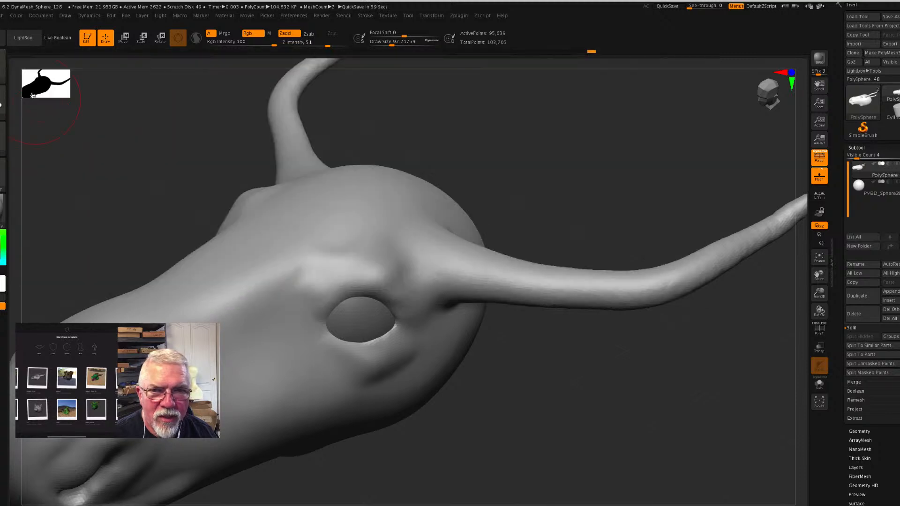
click(178, 37)
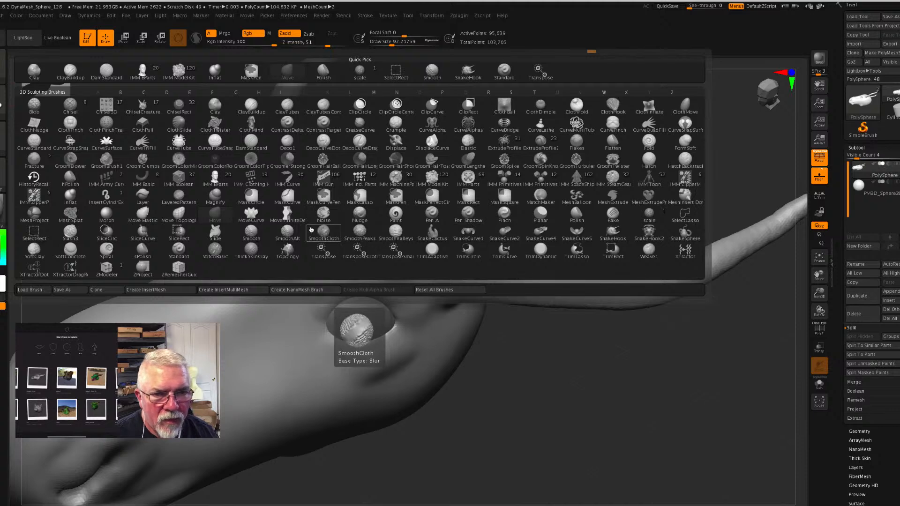
click(215, 74)
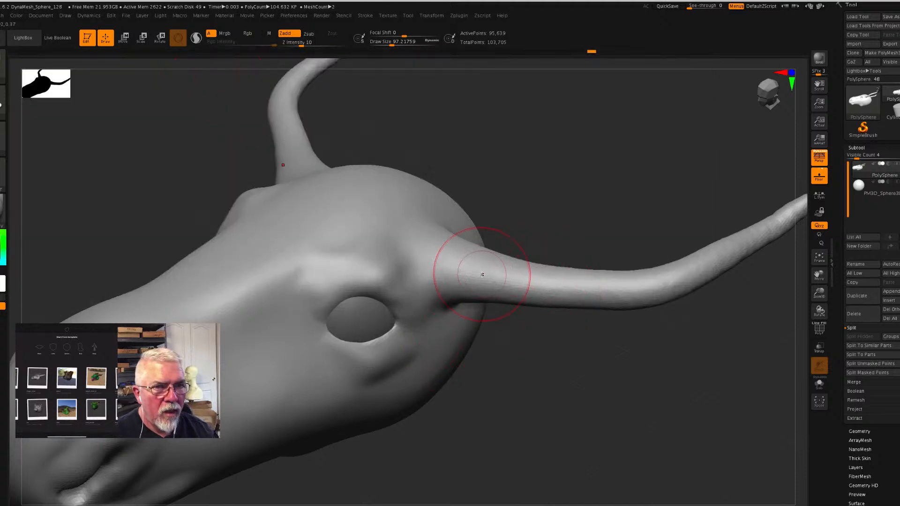
click(301, 43)
text(4)
key(Return)
mouse_move(474, 283)
mouse_down()
mouse_move(468, 272)
mouse_move(603, 284)
mouse_up()
drag(520, 280, 603, 283)
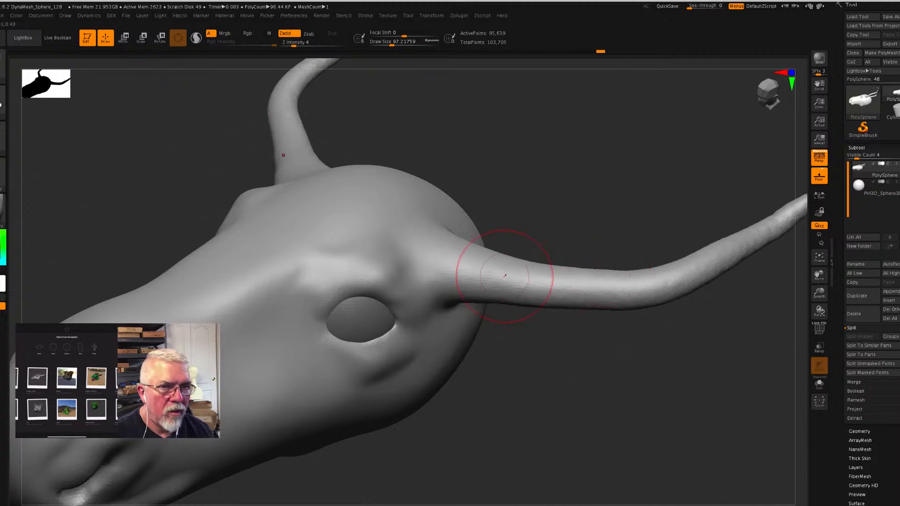
- Raise the Inflat brush's Z Intensity to 8 and thicken the horns from their bases to the tips
drag(294, 45, 300, 45)
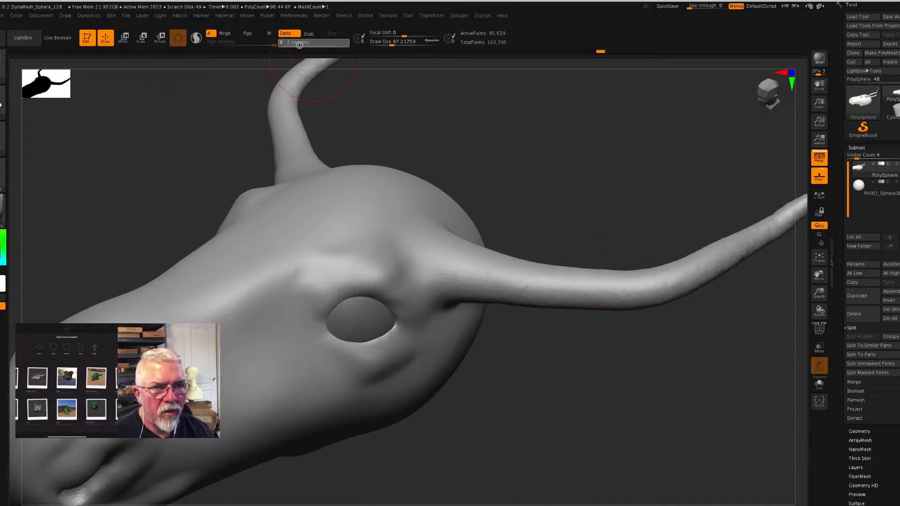
mouse_move(460, 266)
mouse_down()
mouse_move(516, 281)
mouse_move(643, 284)
mouse_move(738, 247)
mouse_move(794, 214)
mouse_up()
mouse_move(677, 284)
mouse_down()
mouse_move(629, 270)
mouse_move(527, 296)
mouse_move(513, 282)
mouse_move(596, 295)
mouse_move(613, 282)
mouse_move(497, 289)
mouse_move(431, 274)
mouse_move(430, 286)
mouse_move(462, 297)
mouse_move(608, 297)
mouse_up()
mouse_move(450, 258)
mouse_down()
mouse_move(425, 257)
mouse_move(414, 231)
mouse_move(422, 259)
mouse_move(406, 251)
mouse_move(419, 271)
mouse_up()
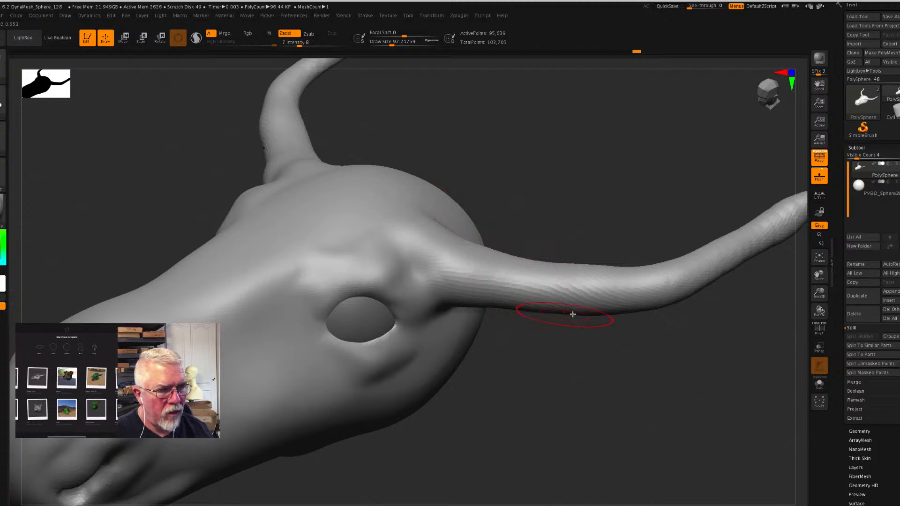
- Switch to the Move brush and remesh the inflated head with DynaMesh
mouse_move(615, 355)
mouse_down()
mouse_move(621, 338)
mouse_move(622, 347)
mouse_up()
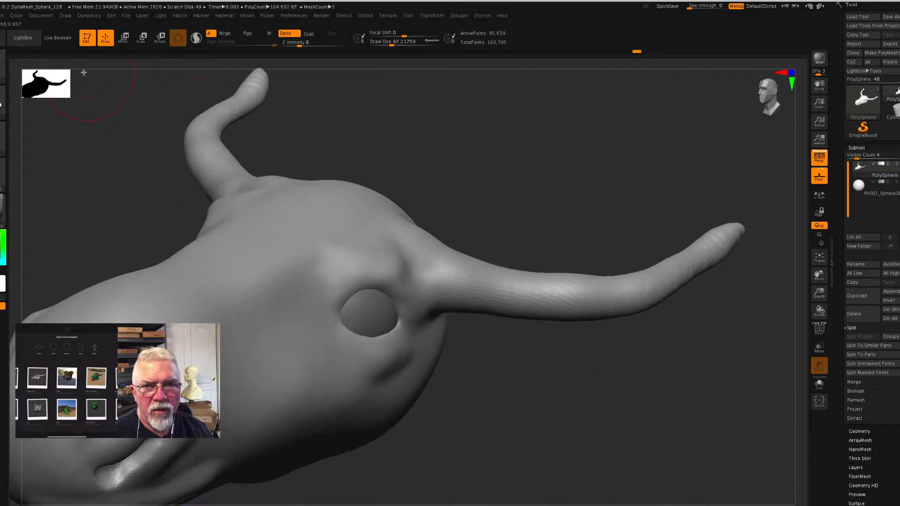
key(b)
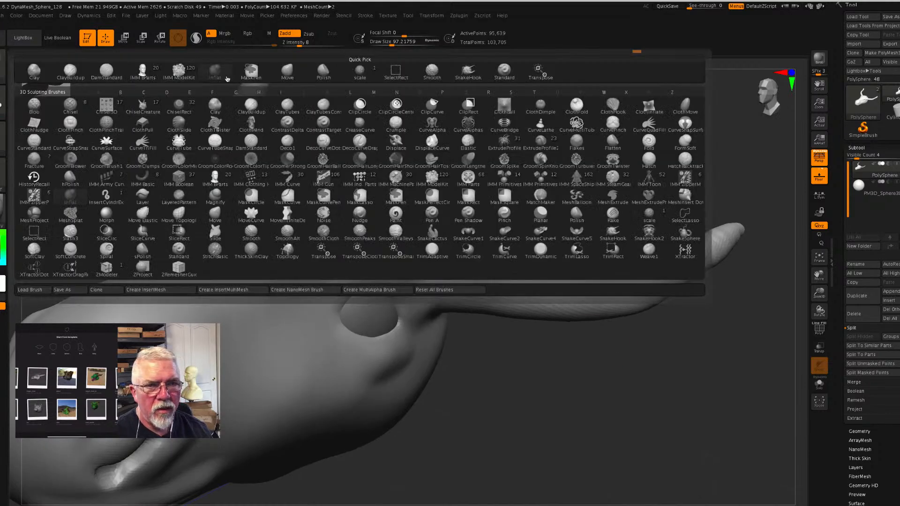
click(294, 73)
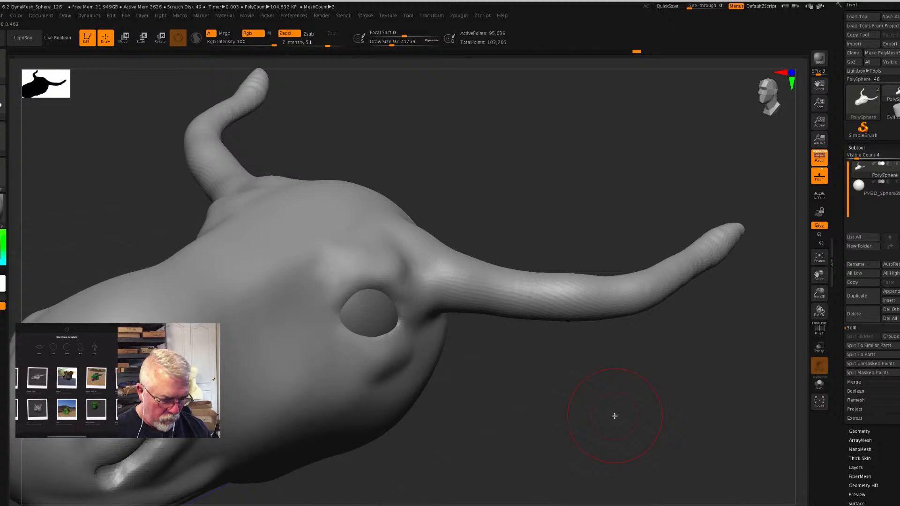
ctrl+drag(609, 402, 658, 441)
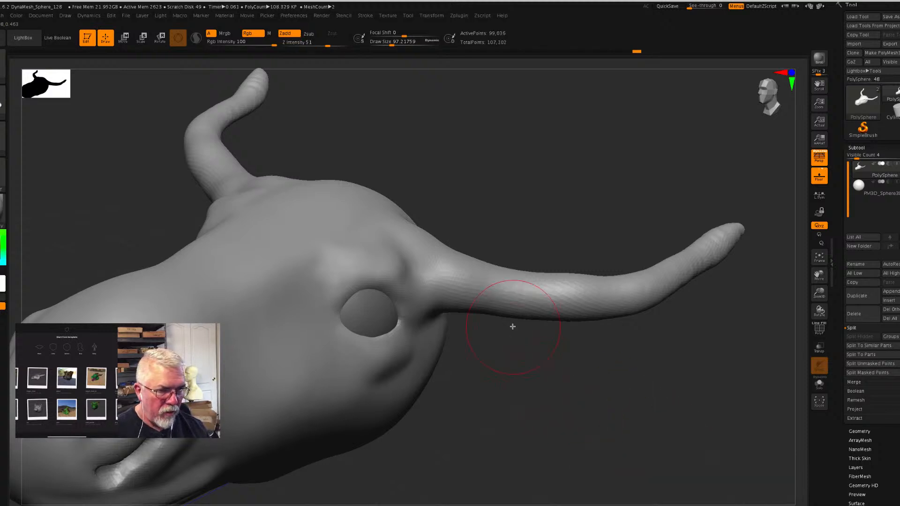
- Enlarge the Move brush to a Draw Size of about 311 and bend the horns upward along their outer half
key(s)
mouse_move(505, 308)
mouse_down()
mouse_move(546, 306)
mouse_move(542, 289)
mouse_move(491, 263)
mouse_up()
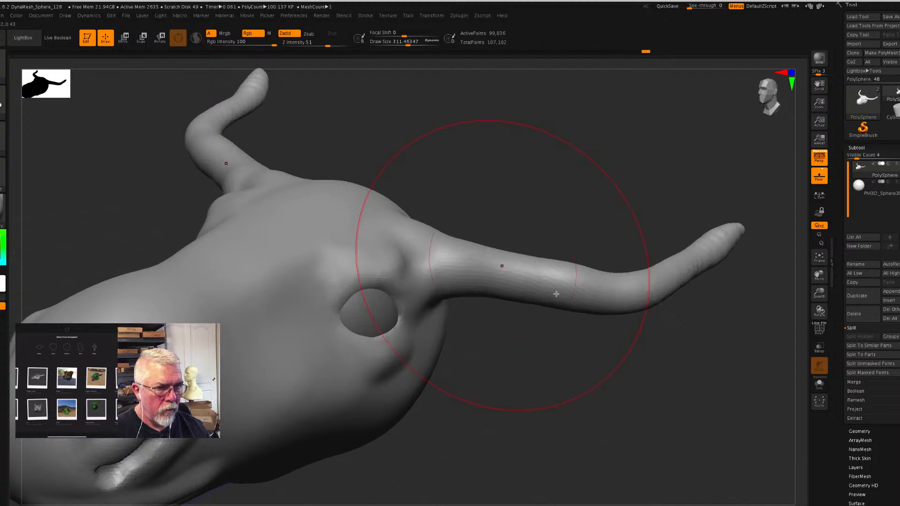
drag(613, 298, 631, 288)
mouse_move(669, 266)
mouse_down()
mouse_move(669, 235)
mouse_move(691, 196)
mouse_move(702, 210)
mouse_move(692, 199)
mouse_up()
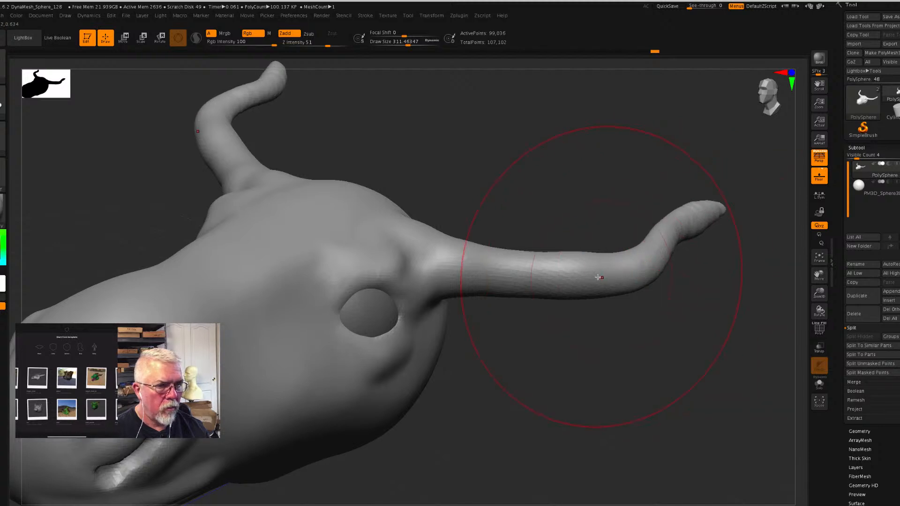
drag(584, 277, 577, 273)
- Pull the middle of the horns forward into a deeper curve, working from above the head
mouse_move(663, 358)
mouse_down()
mouse_move(647, 429)
mouse_move(624, 450)
mouse_up()
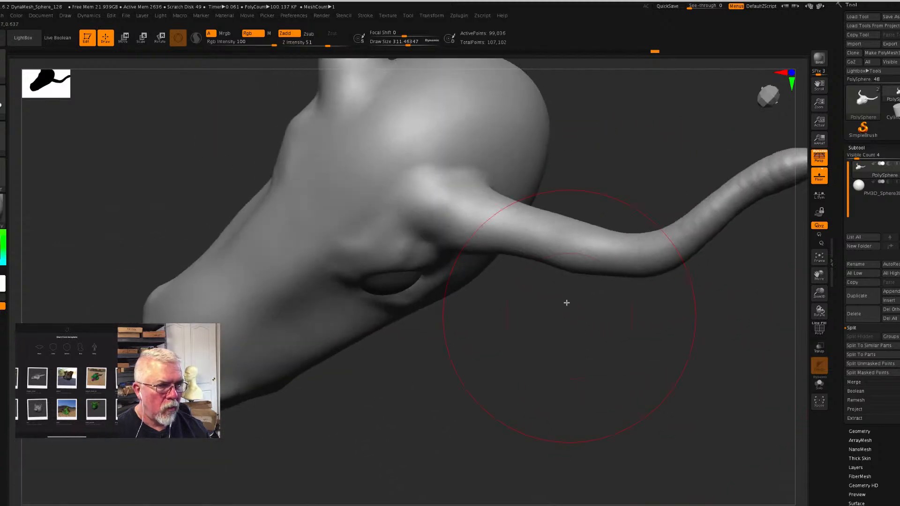
drag(553, 245, 496, 299)
drag(513, 266, 506, 295)
drag(564, 278, 563, 286)
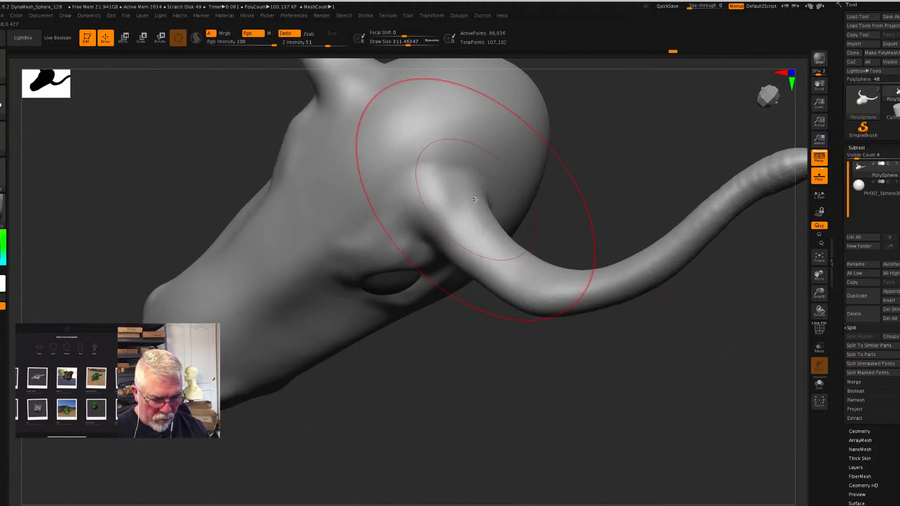
- Reduce the Draw Size to about 145 and reshape the horn's base where it joins the skull
key(s)
drag(471, 200, 489, 187)
key(s)
mouse_move(493, 226)
mouse_down()
mouse_move(505, 219)
mouse_move(523, 235)
mouse_up()
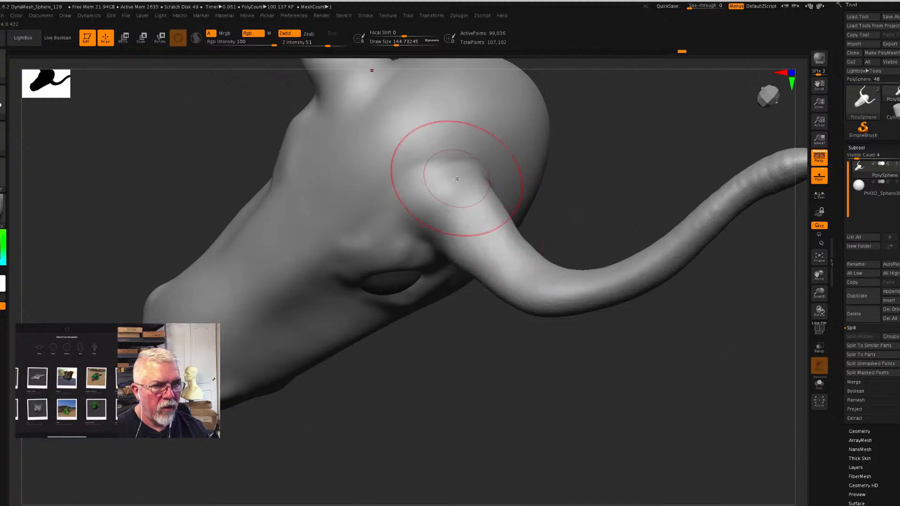
drag(465, 186, 464, 170)
- Fill out the upper edge of the horn from the outer bend back to the skull with the Move brush
mouse_move(663, 438)
mouse_down()
mouse_move(675, 389)
mouse_move(628, 356)
mouse_up()
drag(511, 209, 509, 187)
mouse_move(557, 218)
mouse_down()
mouse_move(566, 208)
mouse_move(639, 208)
mouse_up()
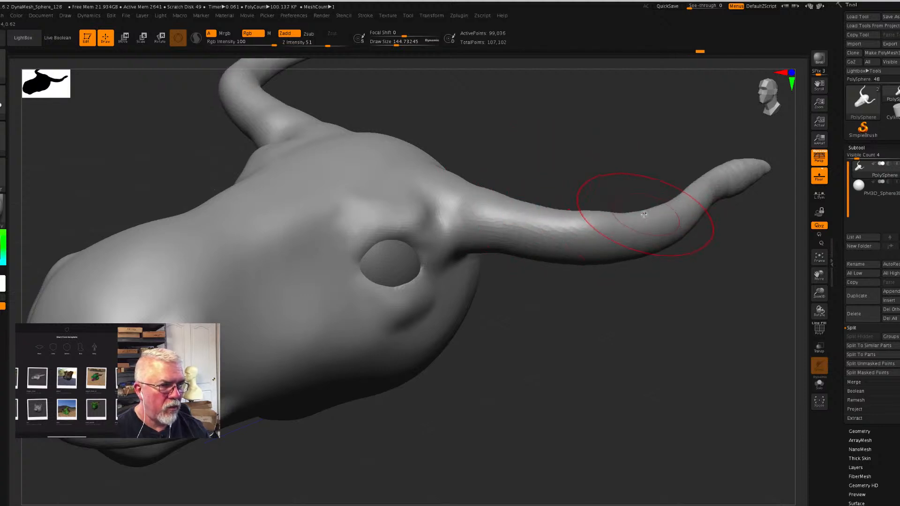
drag(636, 212, 629, 204)
mouse_move(557, 212)
mouse_down()
mouse_move(554, 200)
mouse_move(524, 203)
mouse_move(451, 171)
mouse_up()
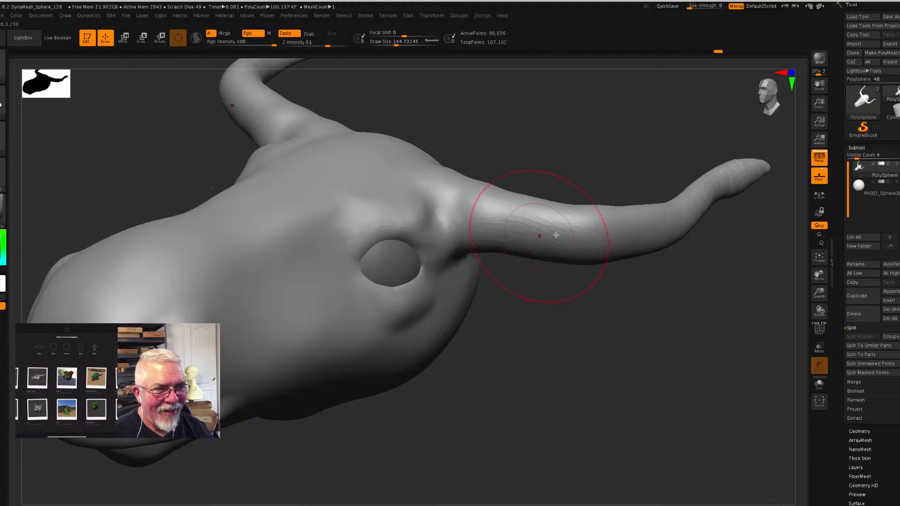
drag(535, 198, 463, 179)
- Broaden the horn's base and the inside of its curve with the Move brush
mouse_move(598, 315)
mouse_down()
mouse_move(576, 308)
mouse_move(585, 322)
mouse_move(546, 307)
mouse_up()
drag(438, 192, 493, 179)
drag(684, 353, 712, 374)
mouse_move(634, 349)
mouse_down()
mouse_move(609, 367)
mouse_move(591, 328)
mouse_up()
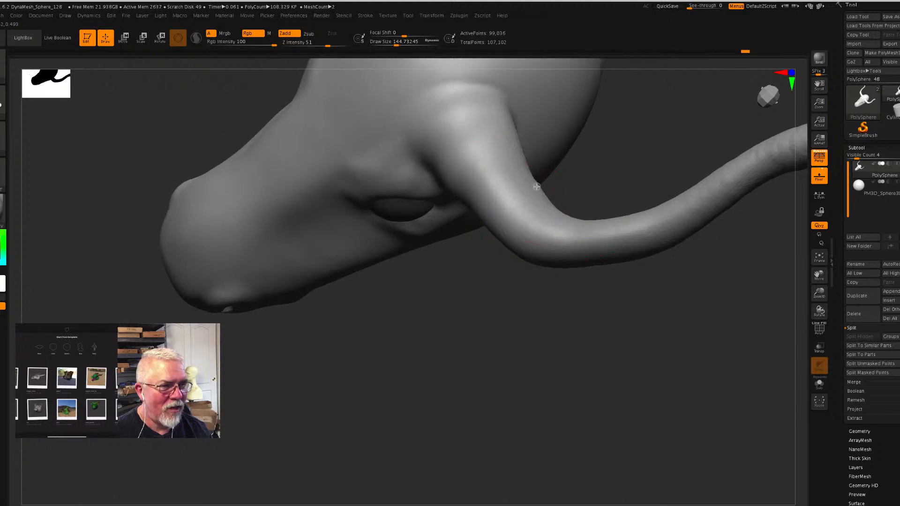
mouse_move(545, 180)
mouse_down()
mouse_move(506, 150)
mouse_move(516, 119)
mouse_move(534, 161)
mouse_up()
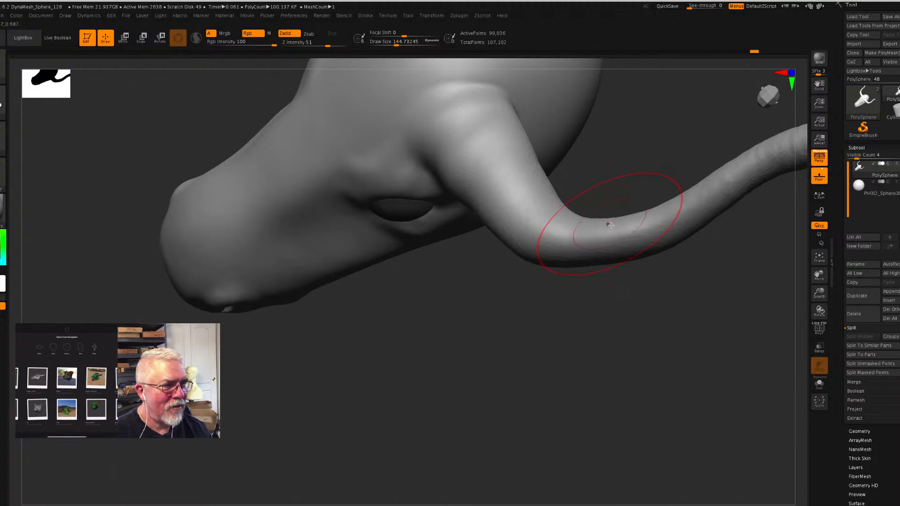
mouse_move(602, 229)
mouse_down()
mouse_move(589, 280)
mouse_move(657, 247)
mouse_move(643, 225)
mouse_up()
- Raise the horn's upper edge at the outer bend and adjust its tip with the Move brush
mouse_move(602, 303)
mouse_down()
mouse_move(670, 346)
mouse_move(662, 302)
mouse_up()
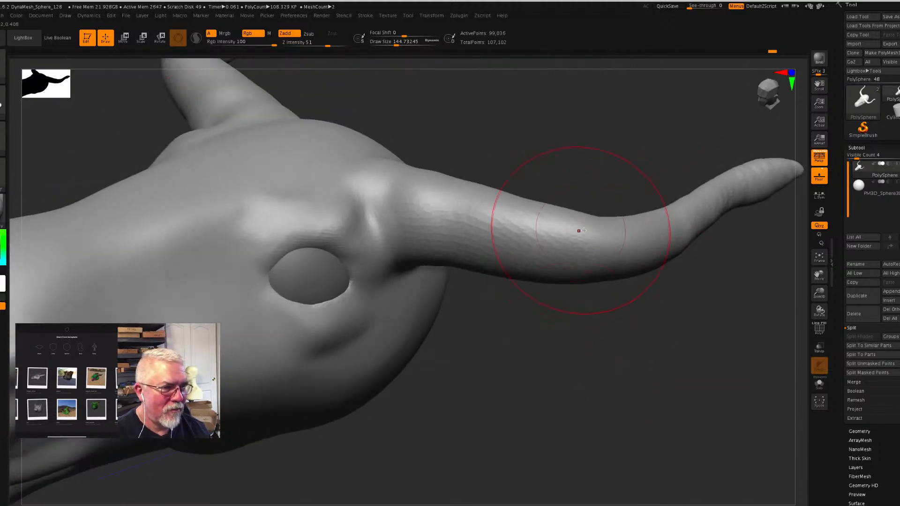
mouse_move(615, 224)
mouse_down()
mouse_move(615, 215)
mouse_move(632, 220)
mouse_move(669, 197)
mouse_up()
shift+drag(753, 180, 757, 177)
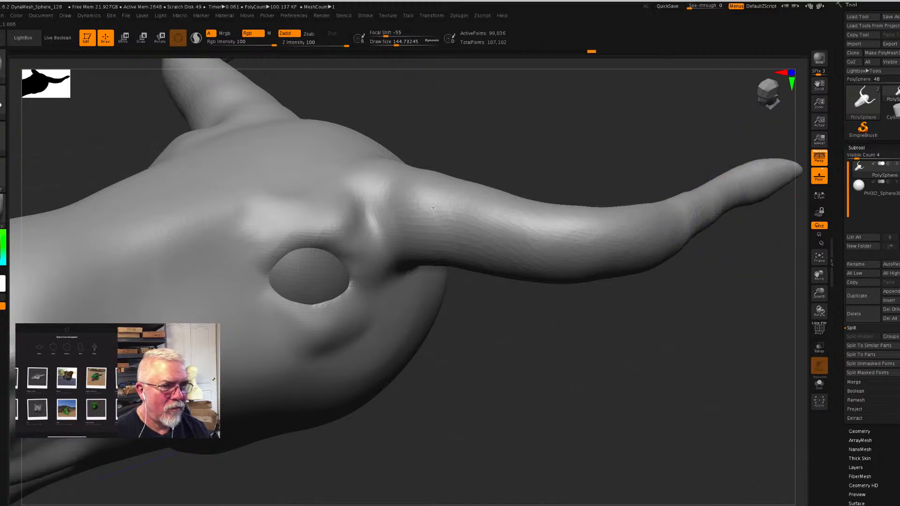
- Smooth the surface of the horns and remesh the head with DynaMesh
shift+drag(524, 260, 398, 208)
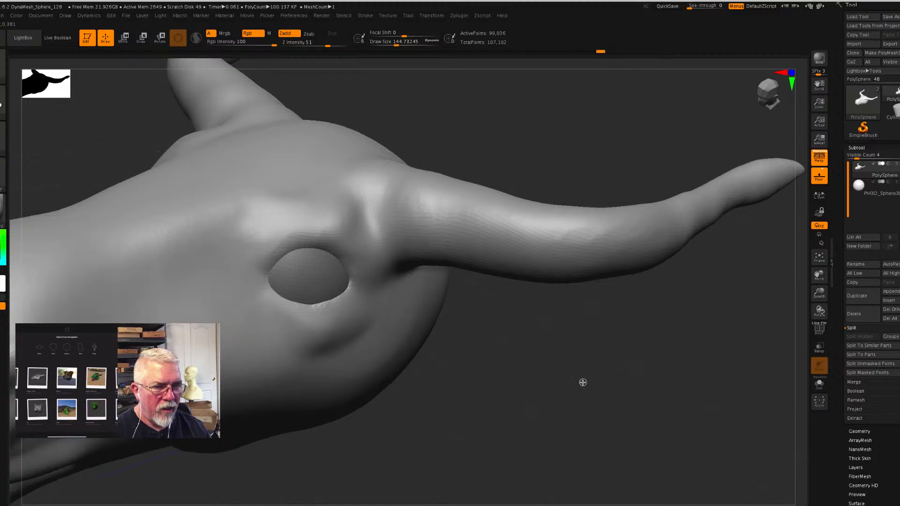
drag(584, 382, 582, 383)
key(ctrl)
key(ctrl)
- Reshape the brow and the rim of the eye socket into a slanted opening with the Move brush
mouse_move(559, 380)
ctrl+mouse_down()
mouse_move(691, 310)
mouse_move(695, 358)
mouse_move(680, 342)
ctrl+mouse_up()
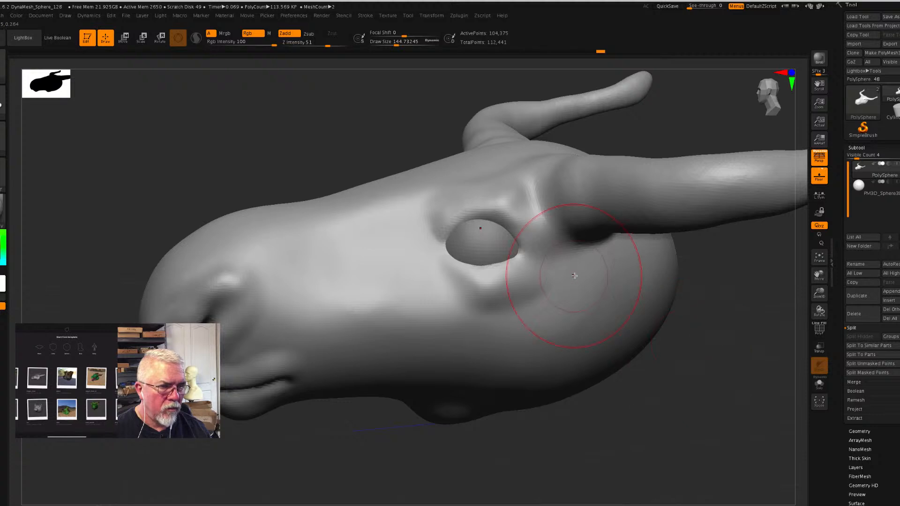
mouse_move(526, 221)
mouse_down()
mouse_move(509, 201)
mouse_move(513, 182)
mouse_up()
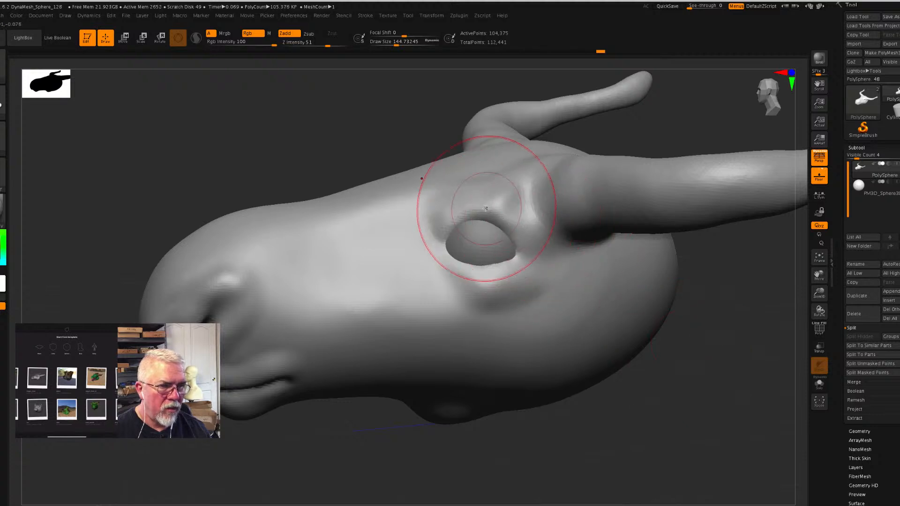
mouse_move(475, 206)
mouse_down()
mouse_move(450, 190)
mouse_move(438, 200)
mouse_move(478, 198)
mouse_move(466, 194)
mouse_move(484, 205)
mouse_move(466, 202)
mouse_up()
drag(510, 228, 508, 219)
drag(499, 270, 447, 271)
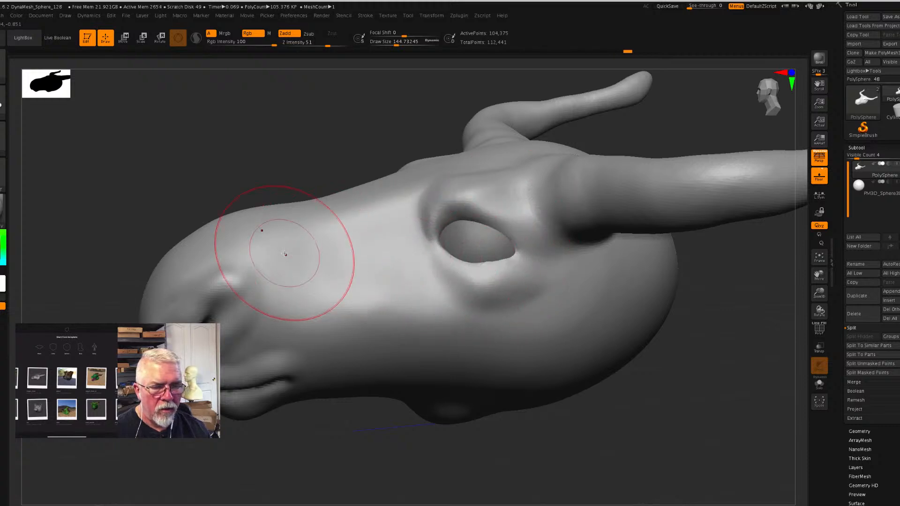
- Pull the rear corner of the jaw downward and forward and refine the underside of the jaw
mouse_move(602, 395)
mouse_down()
mouse_move(635, 372)
mouse_move(479, 433)
mouse_up()
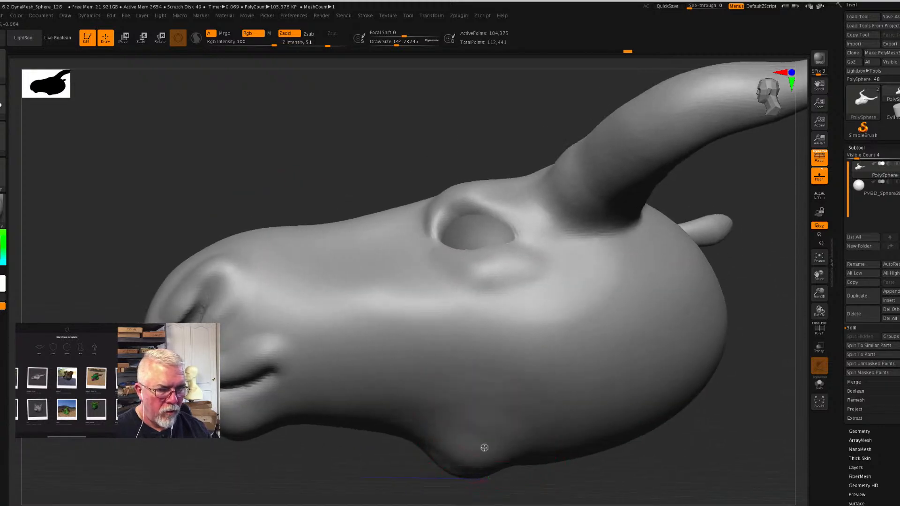
mouse_move(442, 468)
mouse_down()
mouse_move(450, 480)
mouse_move(442, 474)
mouse_up()
mouse_move(419, 446)
mouse_down()
mouse_move(412, 450)
mouse_move(428, 474)
mouse_up()
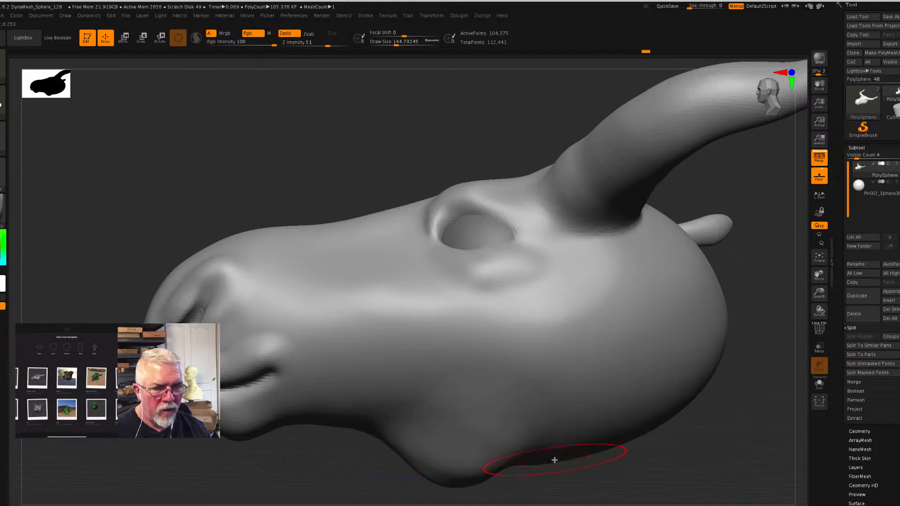
mouse_move(331, 451)
mouse_down()
mouse_move(341, 466)
mouse_move(430, 457)
mouse_move(332, 469)
mouse_move(361, 467)
mouse_move(343, 433)
mouse_up()
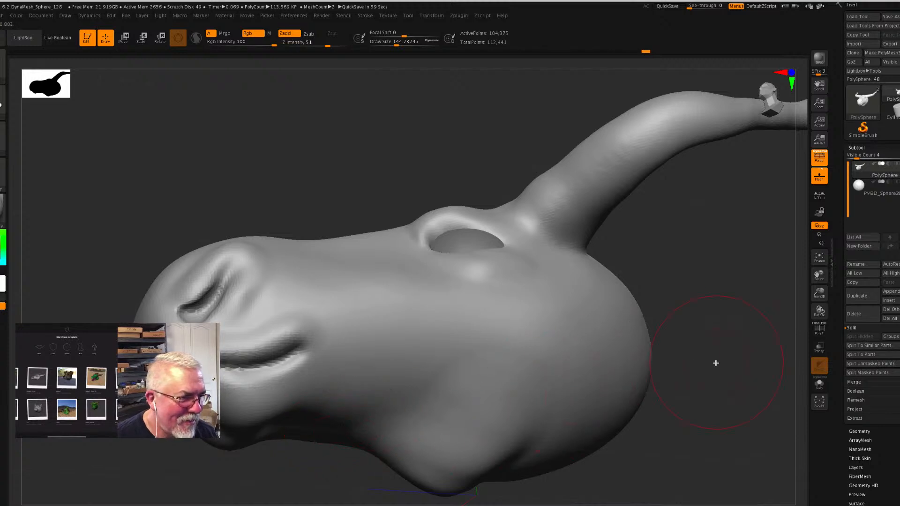
- Adjust the overall shape of the horns, face and cheek with the Move brush, working from several angles
alt+drag(716, 371, 704, 265)
mouse_move(646, 349)
mouse_down()
mouse_move(666, 374)
mouse_move(661, 394)
mouse_move(659, 385)
mouse_up()
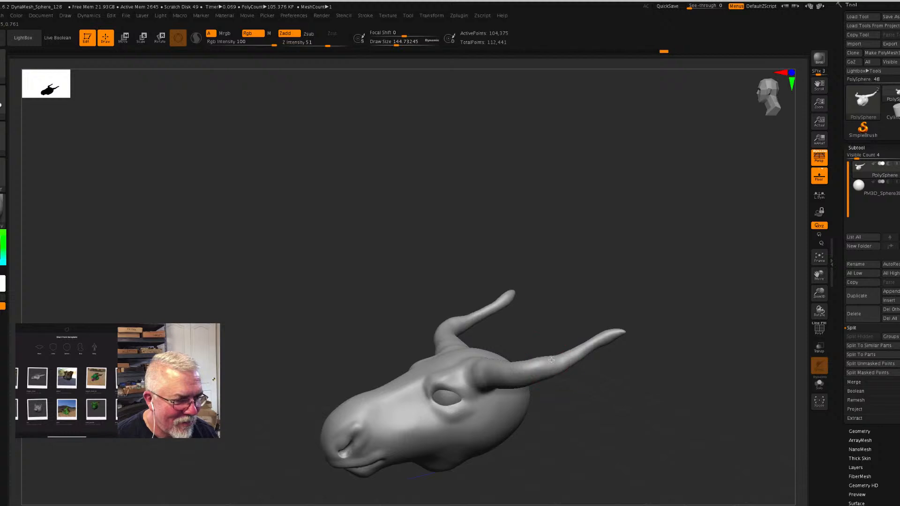
mouse_move(631, 382)
mouse_down()
mouse_move(641, 404)
mouse_move(616, 376)
mouse_up()
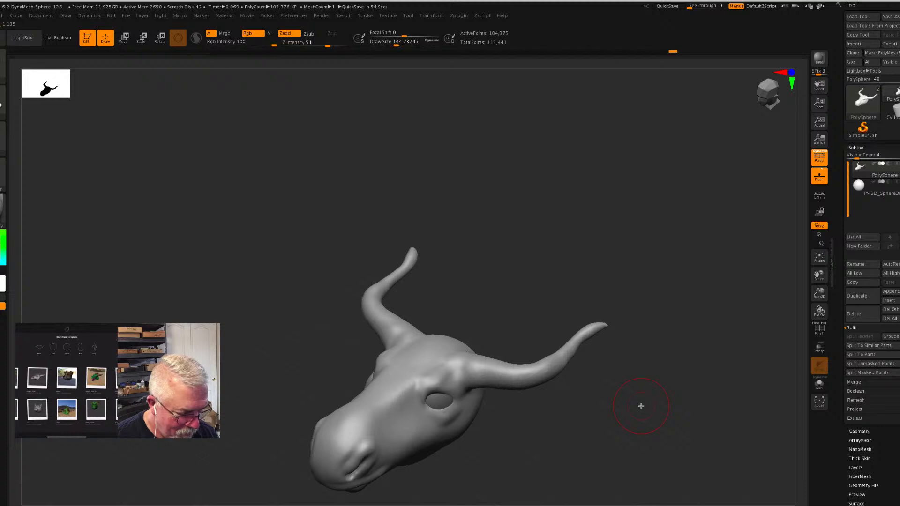
drag(641, 412, 651, 414)
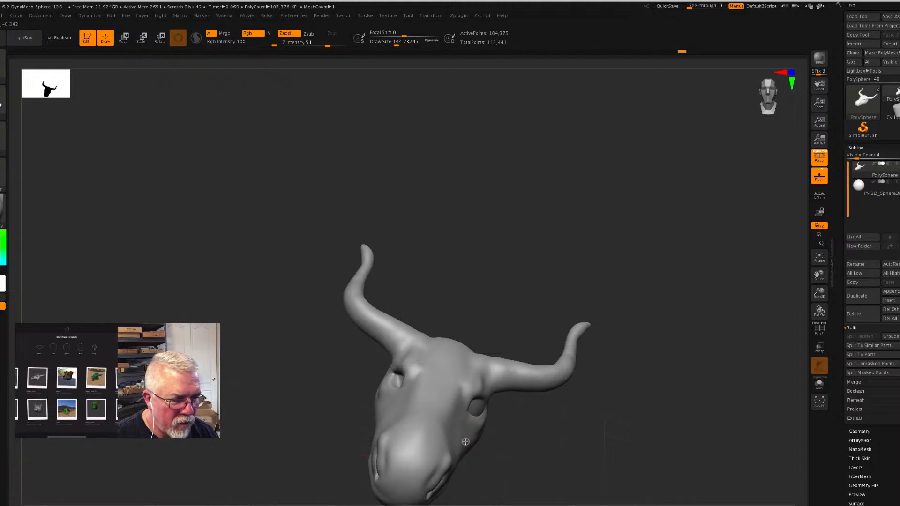
mouse_move(549, 457)
mouse_down()
mouse_move(537, 446)
mouse_move(458, 466)
mouse_up()
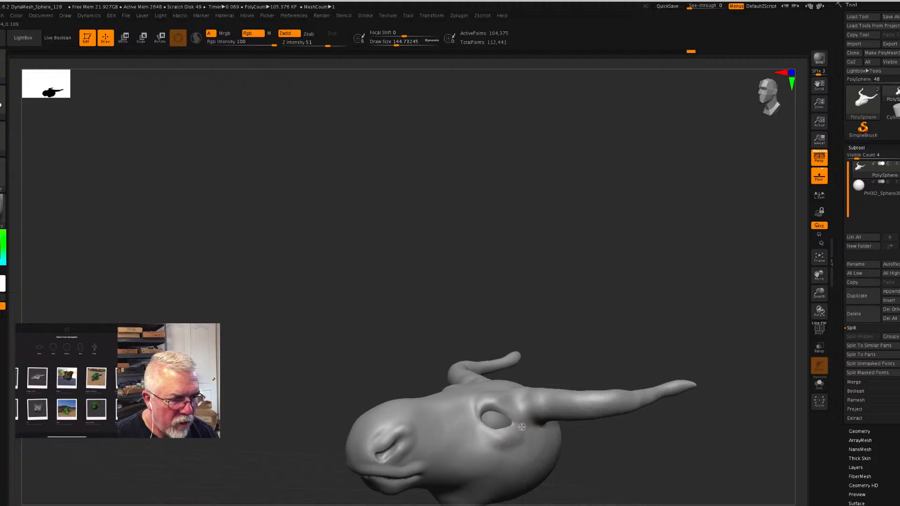
mouse_move(521, 422)
mouse_down()
mouse_move(478, 425)
mouse_move(463, 441)
mouse_up()
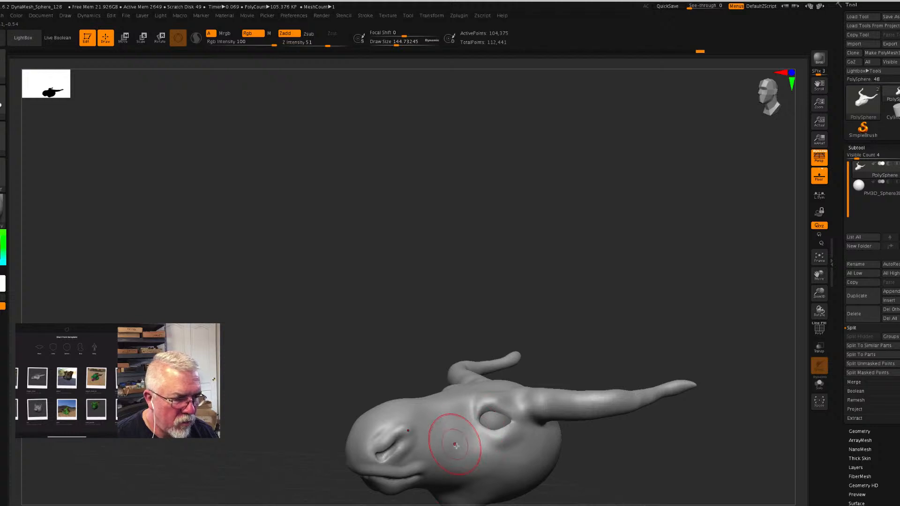
mouse_move(639, 478)
mouse_down()
mouse_move(629, 479)
mouse_move(638, 479)
mouse_move(629, 348)
mouse_move(608, 288)
mouse_up()
mouse_move(557, 431)
mouse_down()
mouse_move(572, 426)
mouse_move(562, 404)
mouse_move(560, 440)
mouse_move(595, 454)
mouse_move(561, 433)
mouse_up()
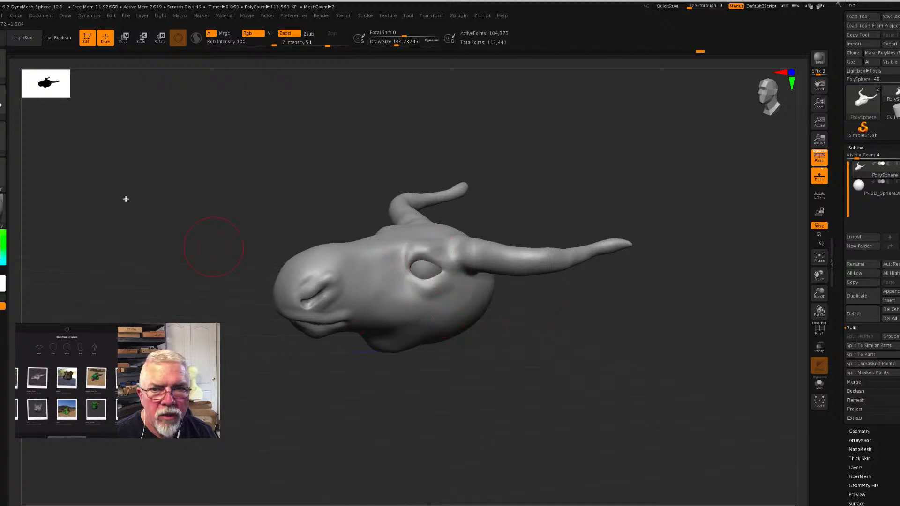
- Build up the upper eyelid along the eye with the Standard brush at a Draw Size of about 44
click(3, 65)
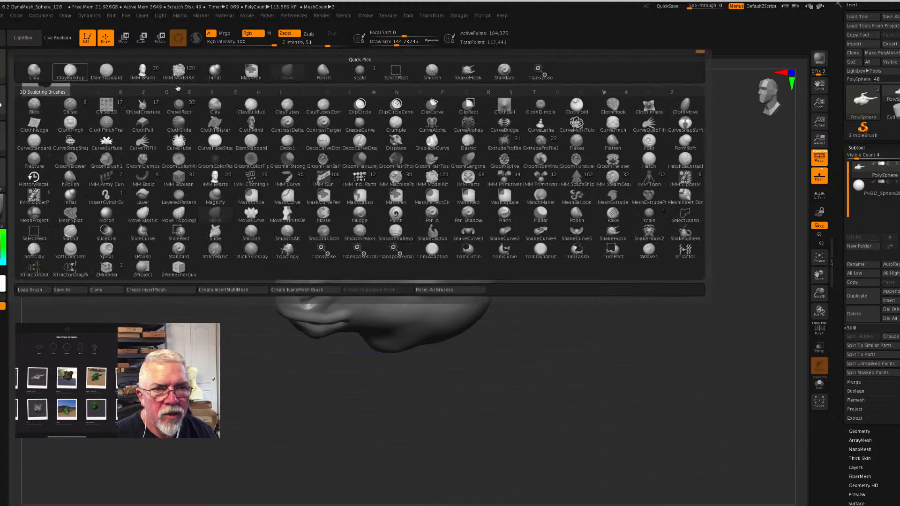
click(503, 74)
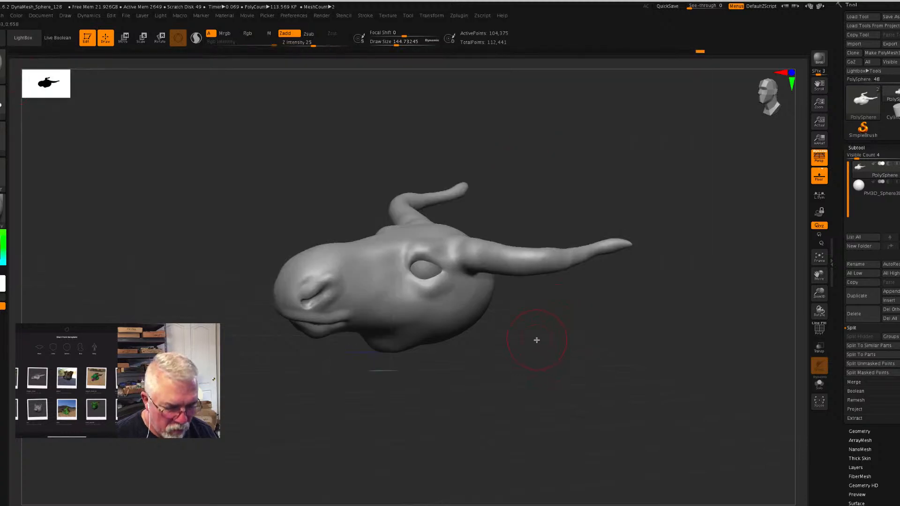
key(s)
drag(536, 341, 526, 341)
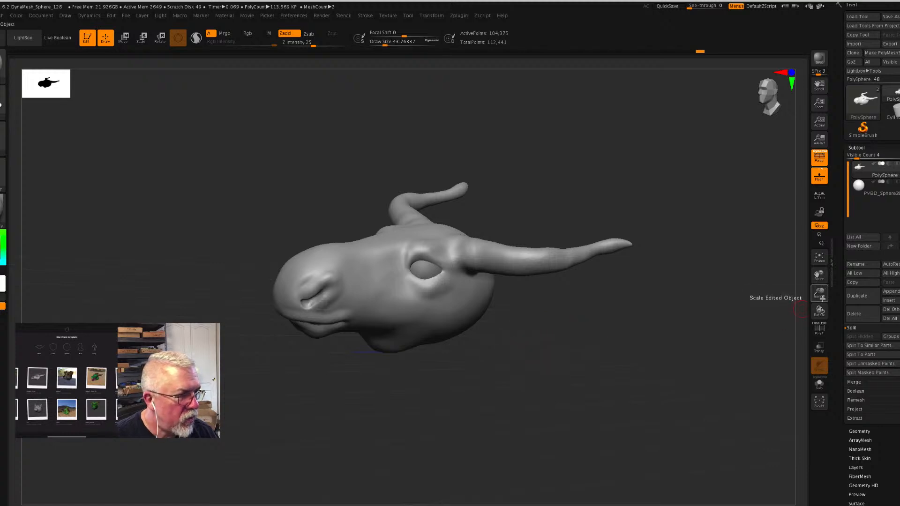
drag(820, 293, 805, 405)
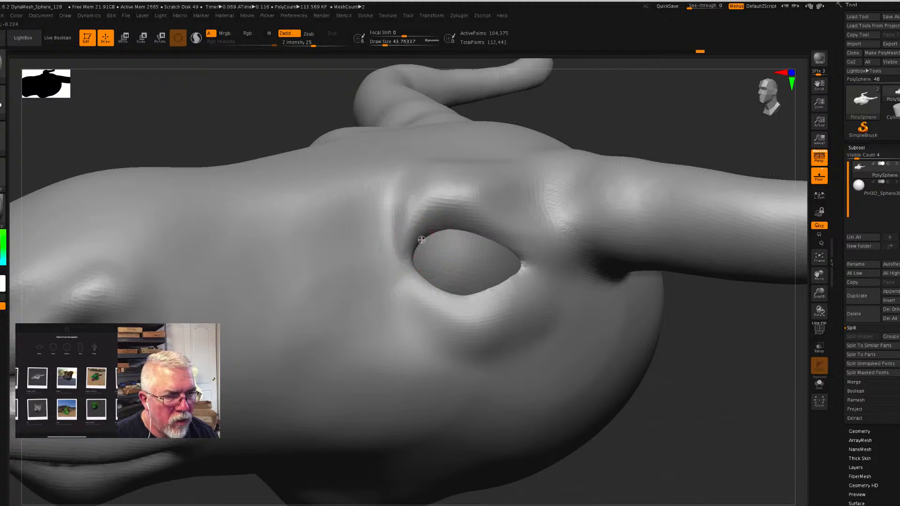
mouse_move(446, 230)
mouse_down()
mouse_move(480, 233)
mouse_move(518, 257)
mouse_up()
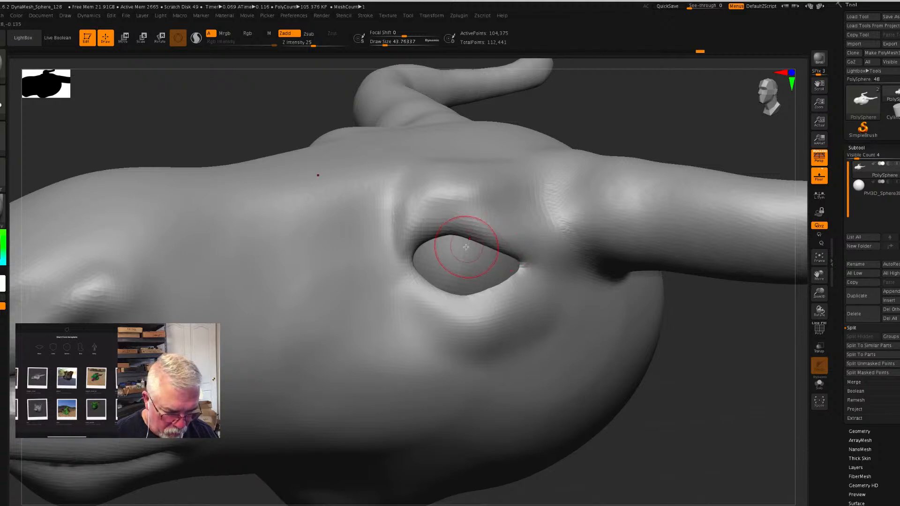
- Build up a thin rim along the upper eyelid and eye corner with the Standard brush at a Draw Size of about 13
key(s)
mouse_move(465, 247)
mouse_down()
mouse_move(462, 233)
mouse_move(530, 265)
mouse_up()
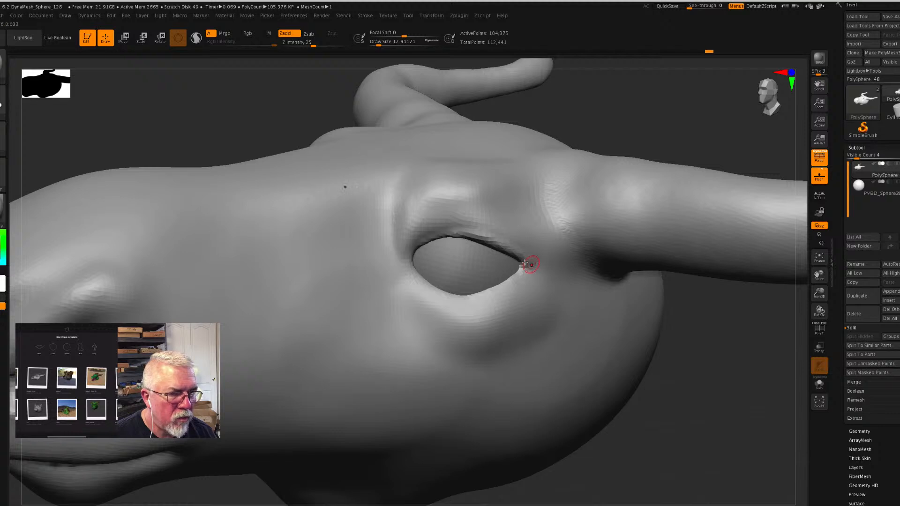
mouse_move(461, 234)
mouse_down()
mouse_move(422, 241)
mouse_move(396, 263)
mouse_move(430, 238)
mouse_move(490, 239)
mouse_move(446, 230)
mouse_move(538, 263)
mouse_move(446, 236)
mouse_move(401, 258)
mouse_move(412, 247)
mouse_up()
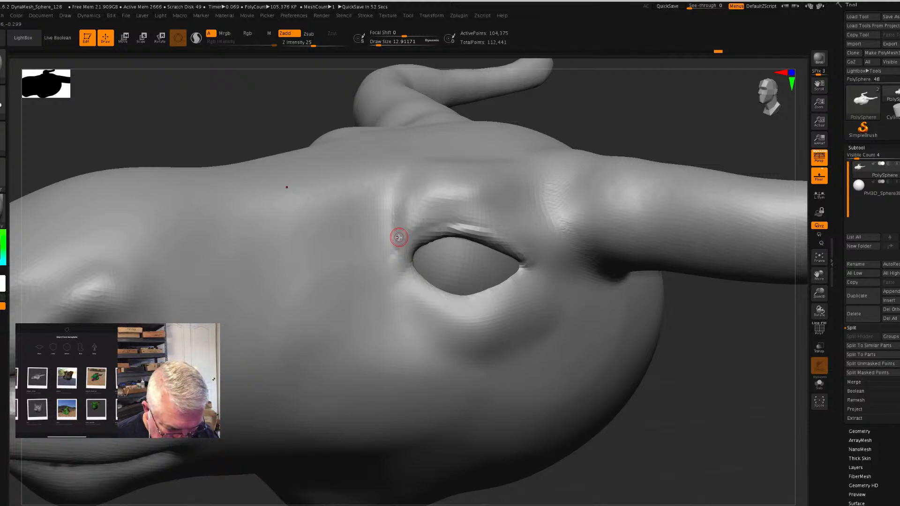
- Raise a thick brow ridge above the eye and around its front corner at a Draw Size of about 39
key(s)
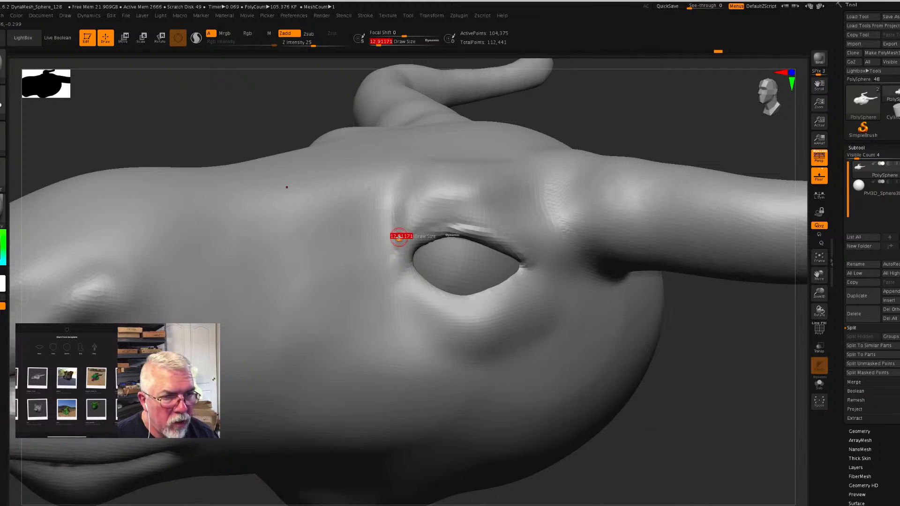
mouse_move(397, 239)
mouse_down()
mouse_move(425, 209)
mouse_move(450, 206)
mouse_move(536, 243)
mouse_up()
mouse_move(511, 215)
mouse_down()
mouse_move(438, 192)
mouse_move(406, 196)
mouse_move(376, 236)
mouse_move(371, 231)
mouse_move(422, 195)
mouse_move(385, 234)
mouse_move(426, 197)
mouse_move(398, 189)
mouse_move(457, 201)
mouse_move(519, 196)
mouse_up()
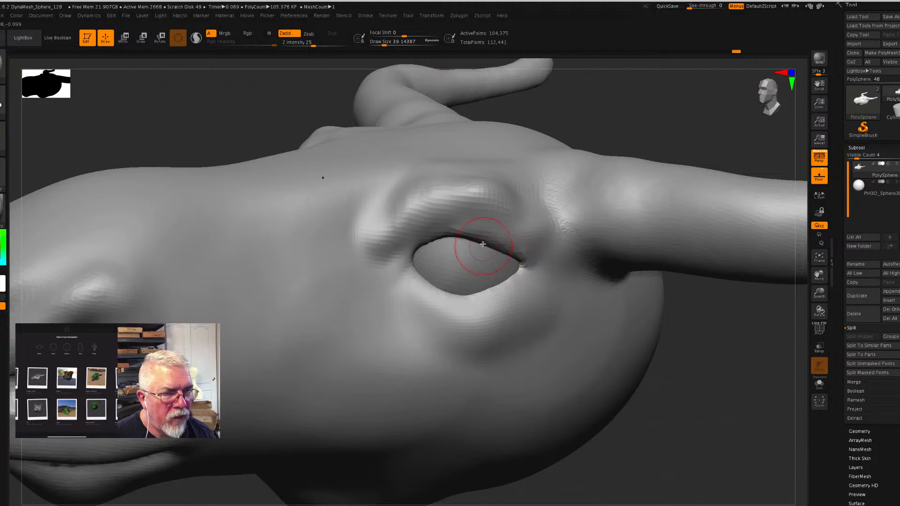
drag(703, 363, 707, 364)
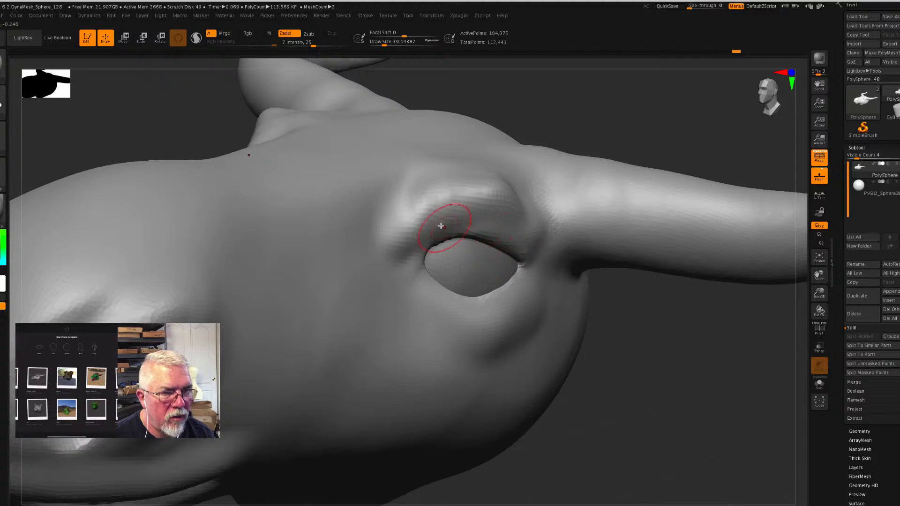
mouse_move(419, 207)
shift+mouse_down()
mouse_move(409, 207)
mouse_move(447, 172)
mouse_move(483, 168)
mouse_move(512, 182)
mouse_move(442, 173)
mouse_move(379, 202)
mouse_move(357, 197)
mouse_move(476, 178)
mouse_move(339, 206)
shift+mouse_up()
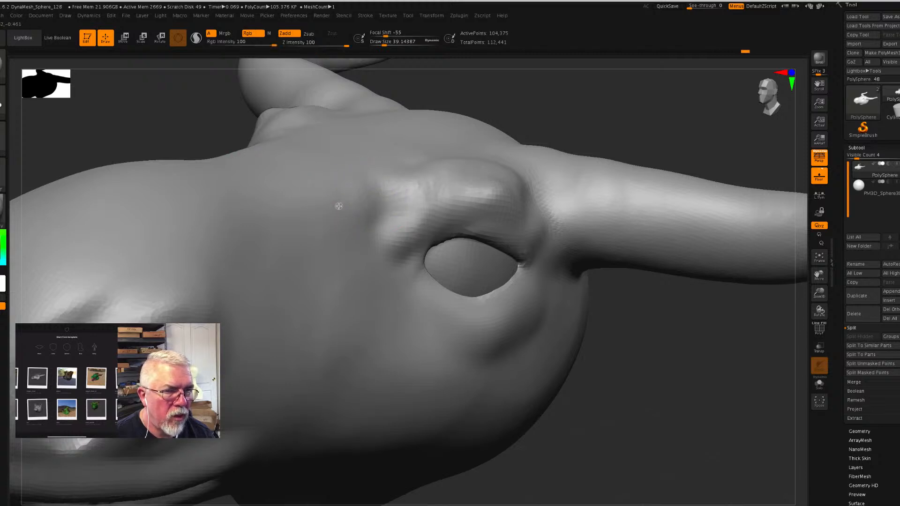
- Smooth the brow ridge and blend its upper edge into the forehead
mouse_move(490, 202)
shift+mouse_down()
mouse_move(400, 212)
mouse_move(429, 203)
shift+mouse_up()
key(shift)
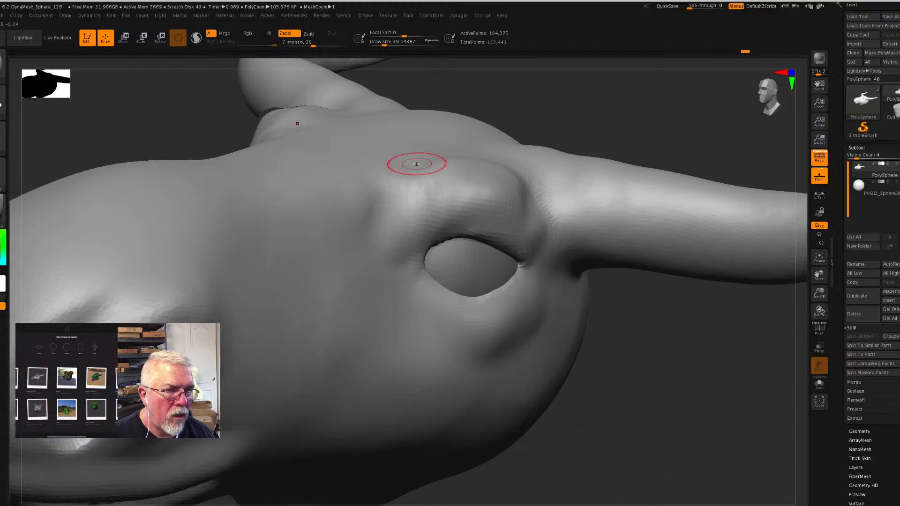
mouse_move(485, 159)
shift+mouse_down()
mouse_move(495, 161)
mouse_move(469, 150)
shift+mouse_up()
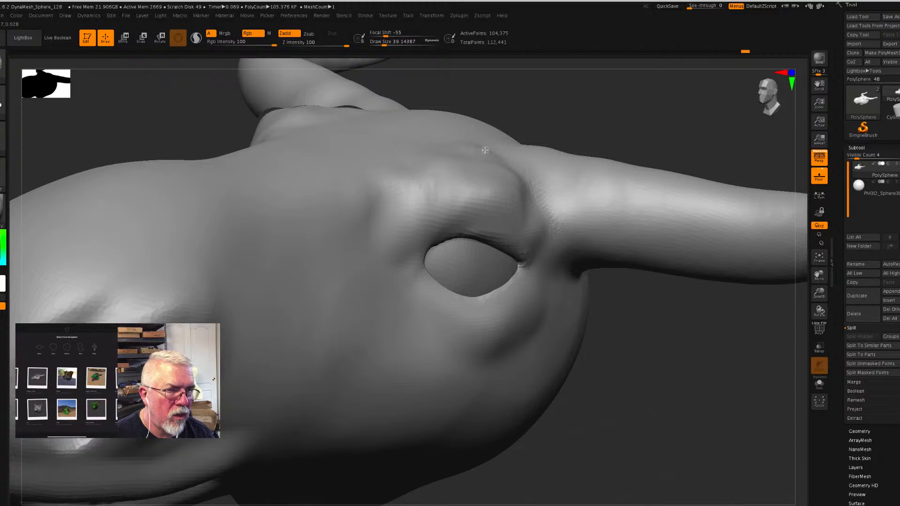
key(shift)
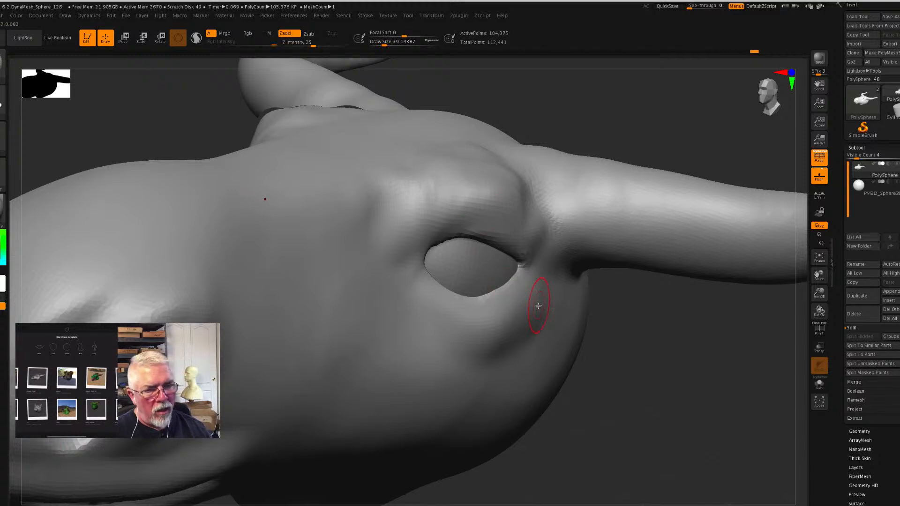
- Build up the surface between the rear eye corner and the horn base, and touch up the top of the brow
drag(714, 381, 696, 368)
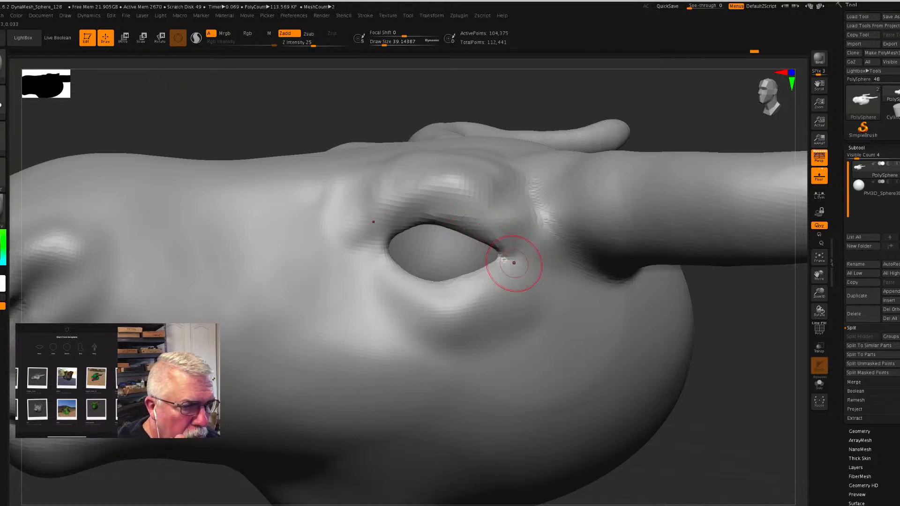
mouse_move(506, 233)
mouse_down()
mouse_move(500, 205)
mouse_move(528, 195)
mouse_move(547, 215)
mouse_move(550, 238)
mouse_up()
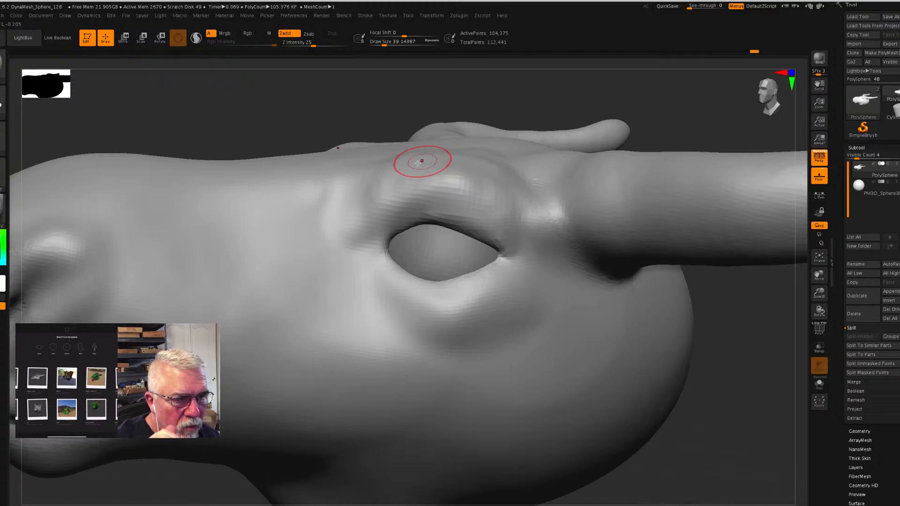
shift+drag(410, 161, 391, 168)
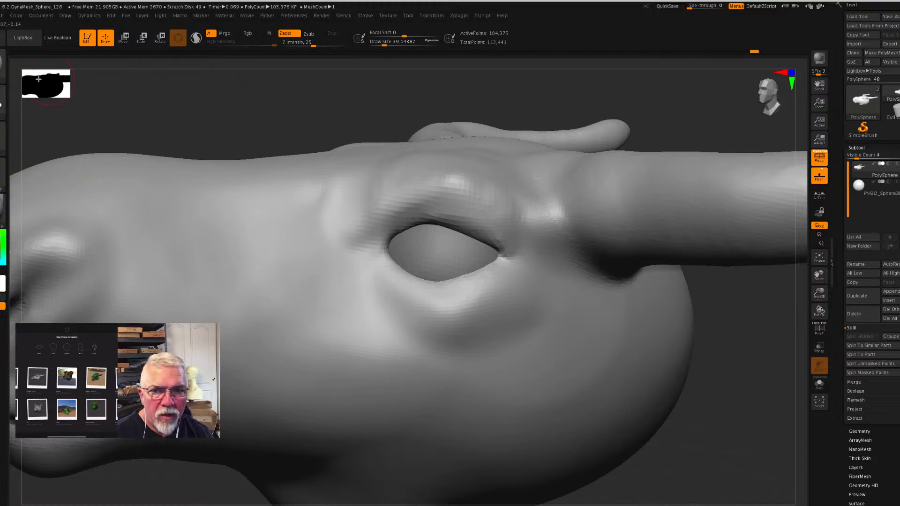
- Carve creases around the upper and lower eyelids with the DamStandard brush, extending the upper one behind the rear eye corner
key(b)
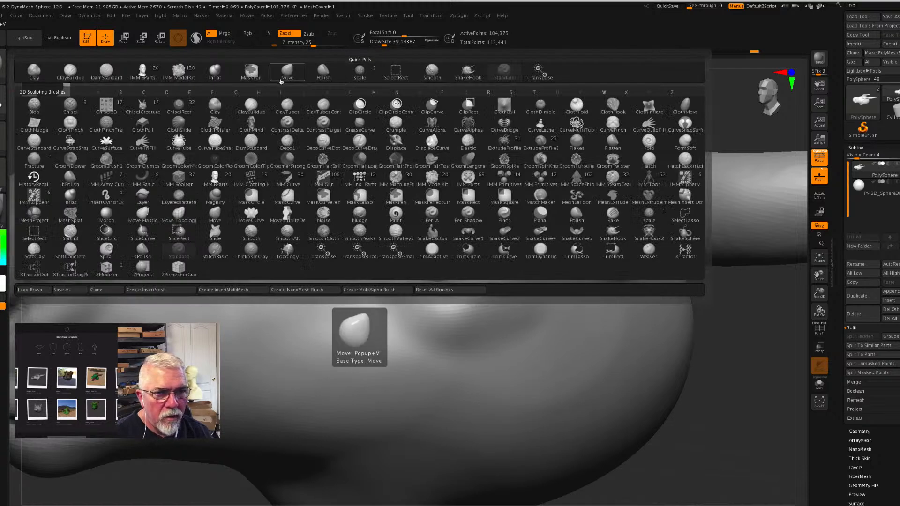
click(106, 71)
mouse_move(334, 215)
mouse_down()
mouse_move(375, 237)
mouse_move(405, 222)
mouse_move(454, 218)
mouse_move(527, 256)
mouse_up()
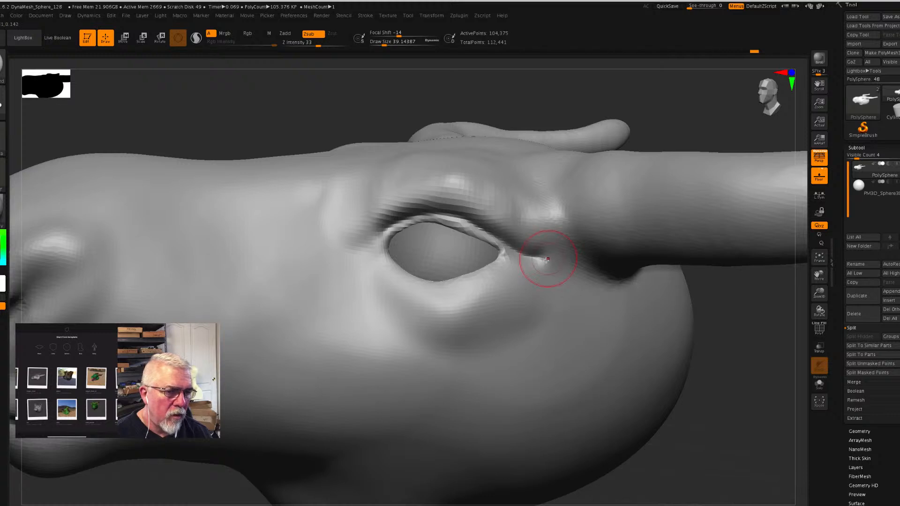
mouse_move(362, 248)
mouse_down()
mouse_move(387, 275)
mouse_move(422, 292)
mouse_move(469, 288)
mouse_move(518, 255)
mouse_move(538, 259)
mouse_move(503, 275)
mouse_up()
key(ctrl+z)
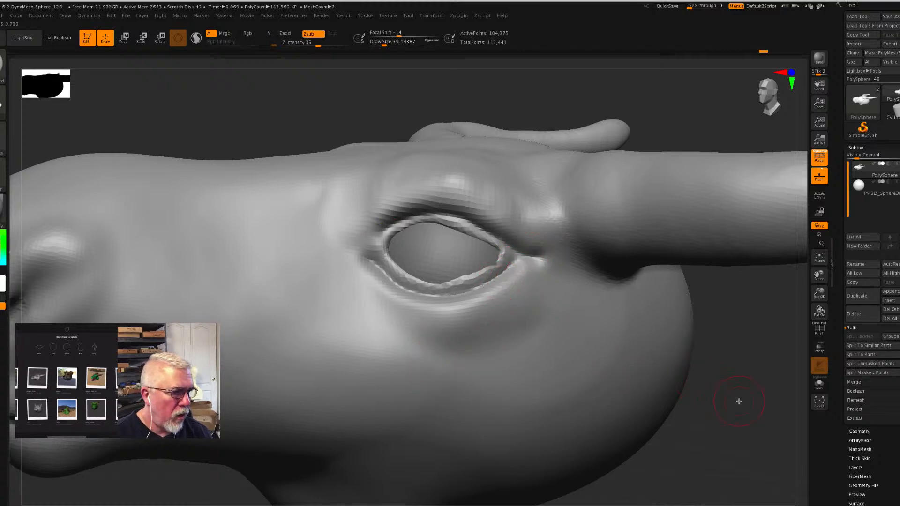
- Remesh the head with DynaMesh at a resolution of 912
click(865, 431)
click(876, 311)
drag(880, 311, 879, 311)
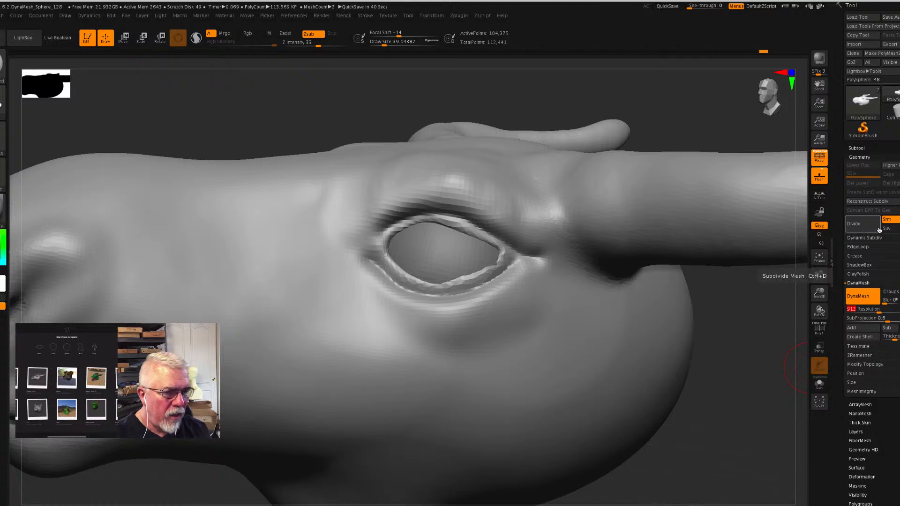
click(865, 298)
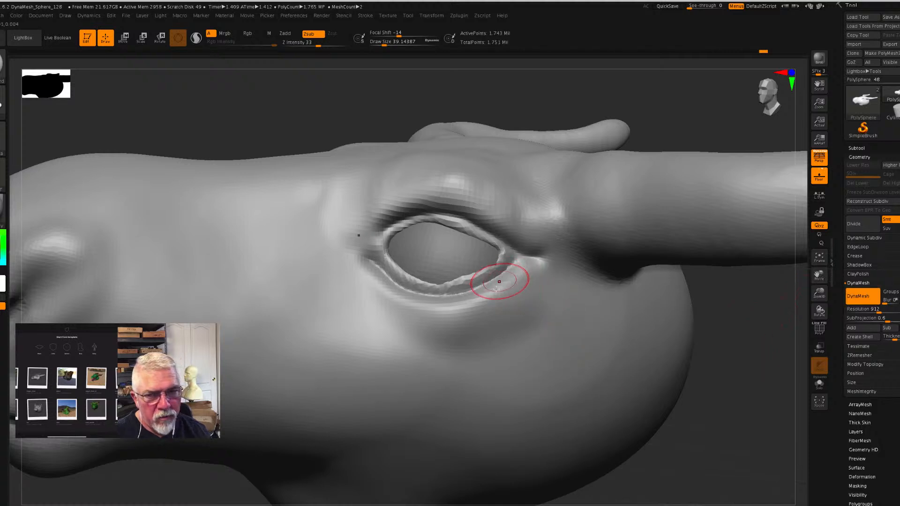
- Refine both eyelids and the eye corners with the Move brush and smooth the jagged lid rims
key(b)
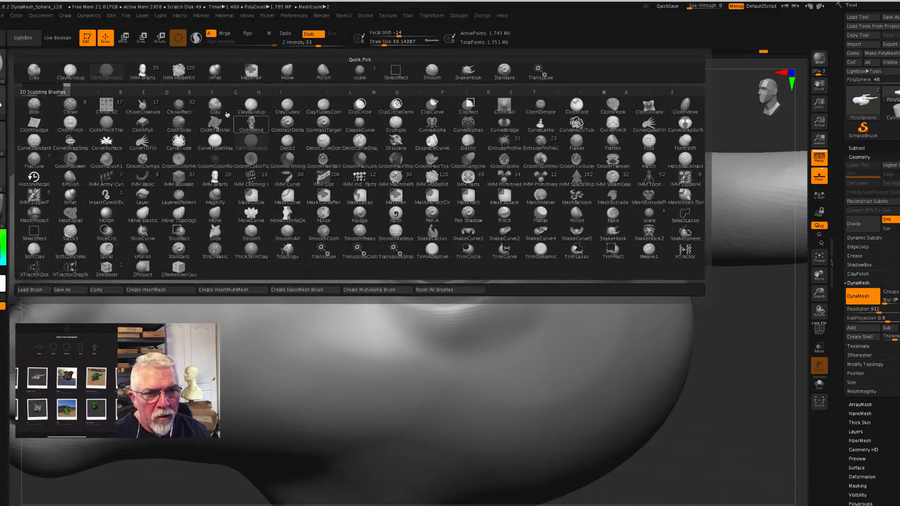
click(288, 71)
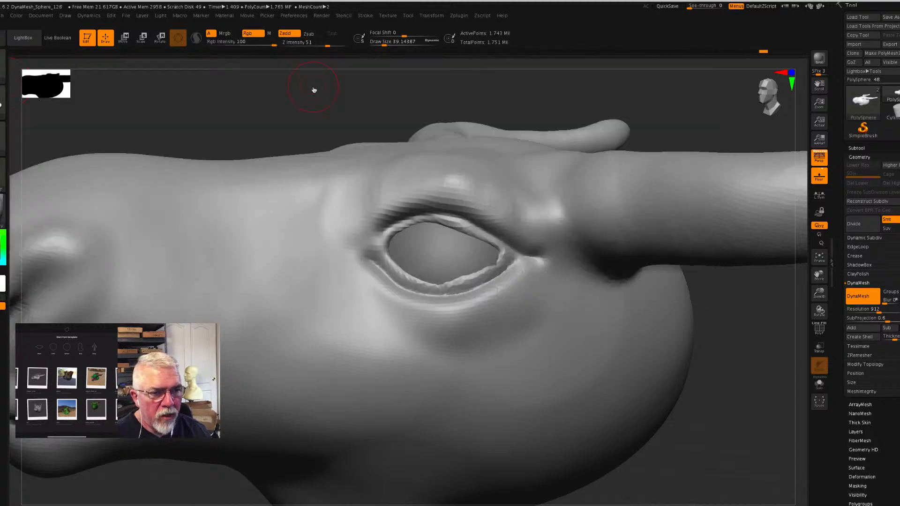
mouse_move(739, 418)
mouse_down()
mouse_move(754, 422)
mouse_move(694, 385)
mouse_up()
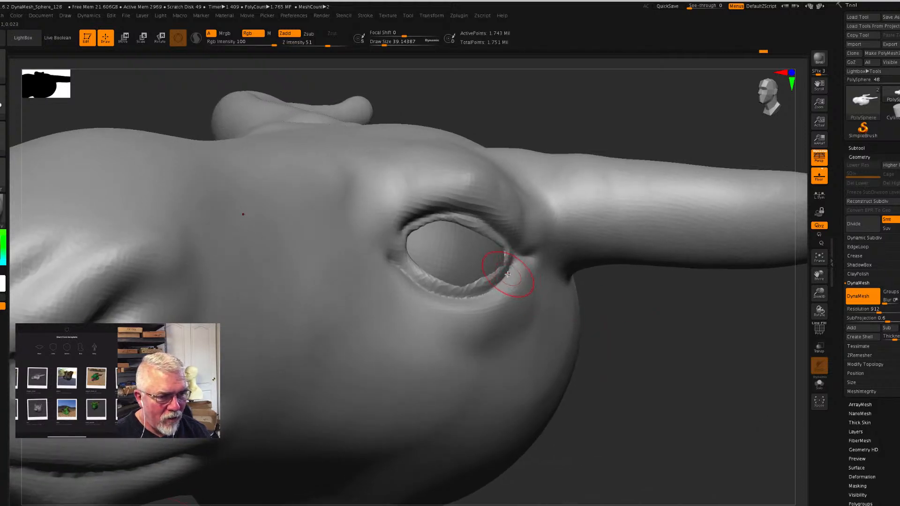
drag(510, 273, 526, 260)
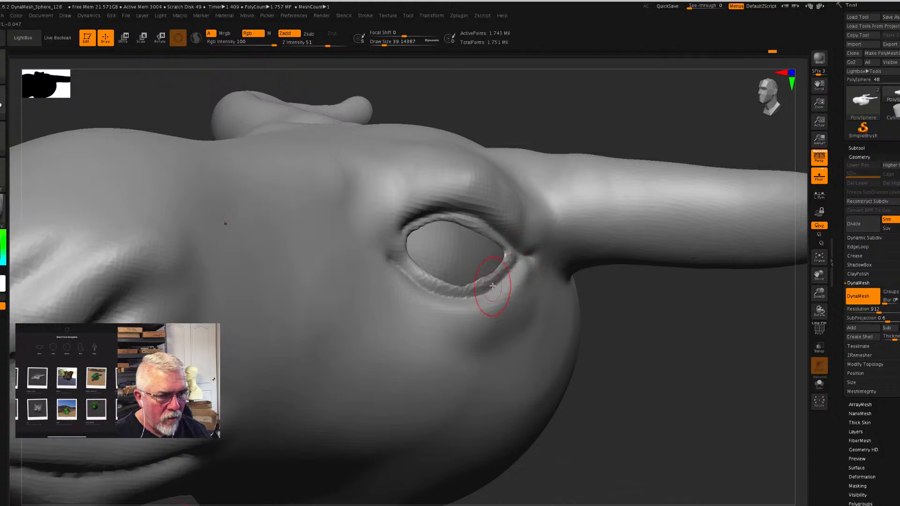
shift+drag(493, 288, 464, 300)
mouse_move(419, 285)
shift+mouse_down()
mouse_move(392, 255)
mouse_move(438, 294)
mouse_move(494, 280)
shift+mouse_up()
mouse_move(518, 253)
shift+mouse_down()
mouse_move(484, 229)
mouse_move(414, 226)
mouse_move(386, 246)
shift+mouse_up()
mouse_move(461, 293)
mouse_down()
mouse_move(456, 288)
mouse_move(508, 268)
mouse_move(457, 289)
mouse_move(419, 278)
mouse_move(395, 246)
mouse_up()
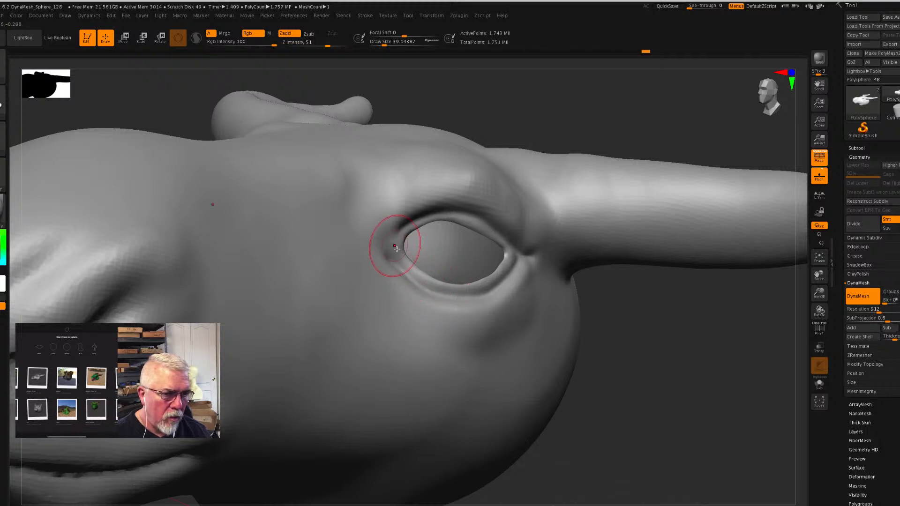
drag(694, 351, 698, 379)
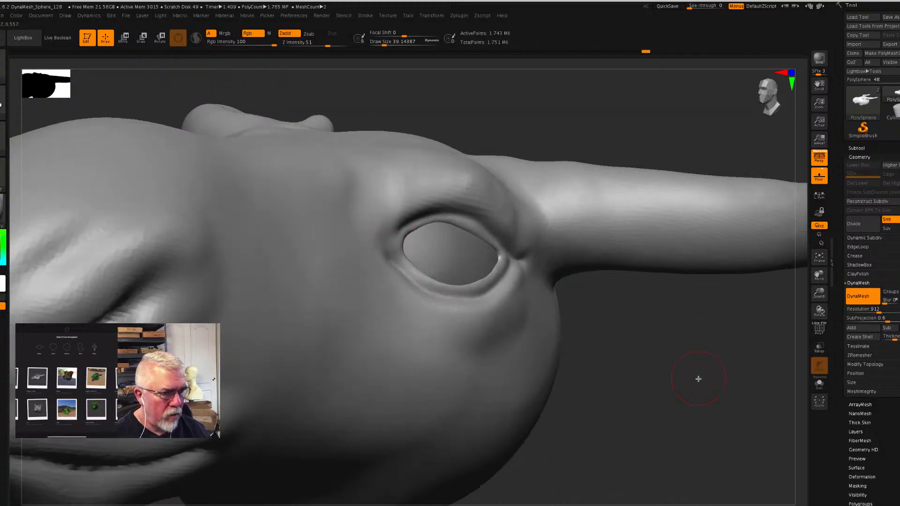
- Bend the horns upward into a curve with the Move brush at a Draw Size of about 372
drag(820, 294, 800, 238)
drag(615, 392, 600, 403)
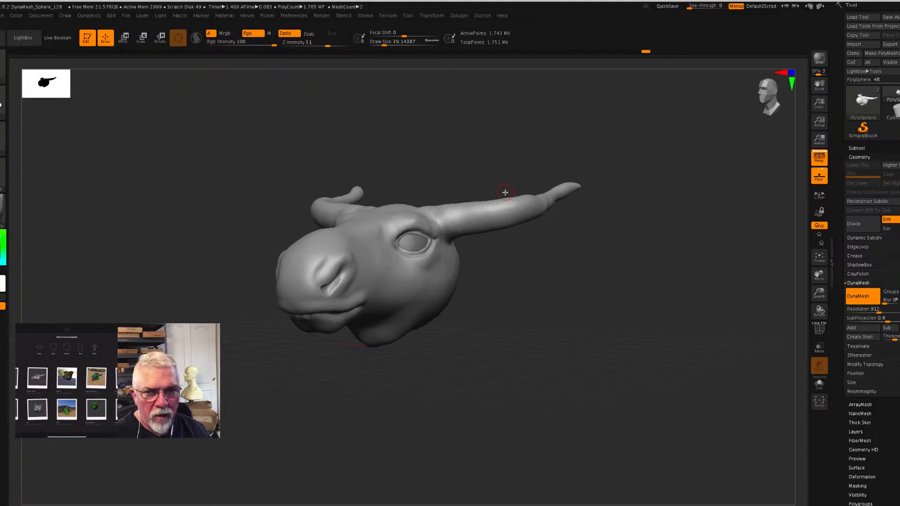
key(s)
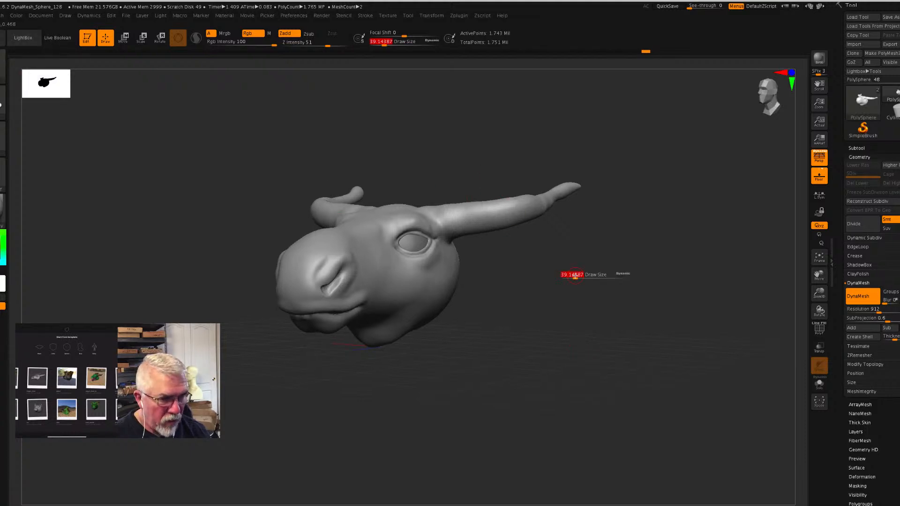
drag(576, 275, 604, 275)
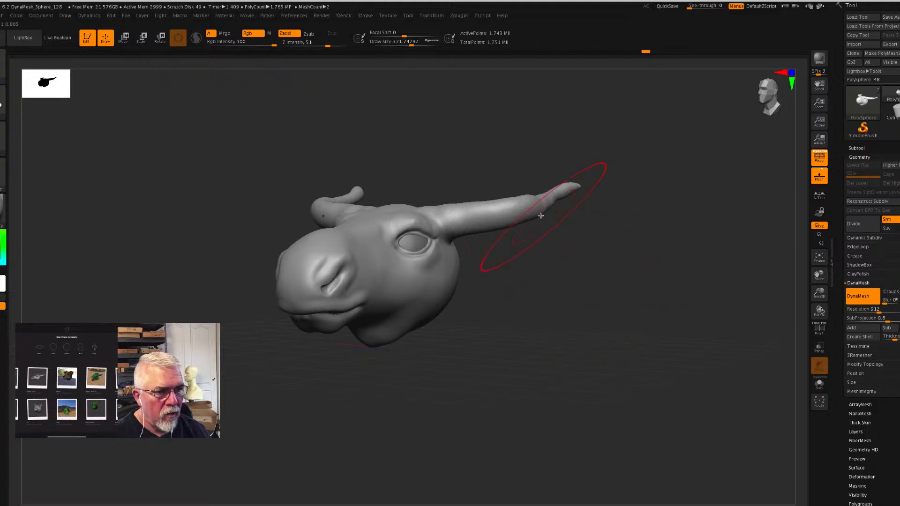
mouse_move(527, 211)
mouse_down()
mouse_move(518, 187)
mouse_move(482, 186)
mouse_move(474, 197)
mouse_move(477, 190)
mouse_up()
mouse_move(550, 191)
mouse_down()
mouse_move(577, 135)
mouse_move(562, 143)
mouse_up()
mouse_move(521, 186)
mouse_down()
mouse_move(520, 176)
mouse_move(482, 184)
mouse_move(595, 256)
mouse_move(605, 305)
mouse_move(572, 277)
mouse_up()
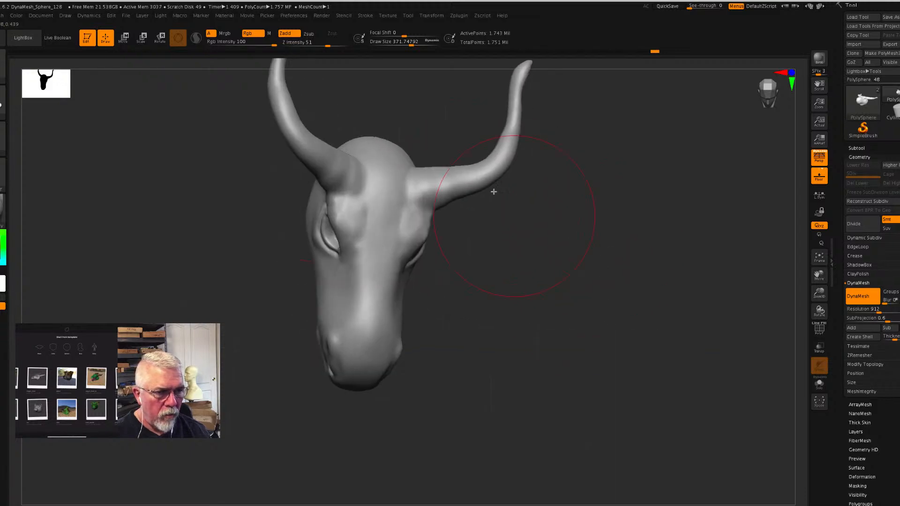
- Refine the outward bend and the lower section of the horns from the front with the Move brush
drag(493, 177, 497, 193)
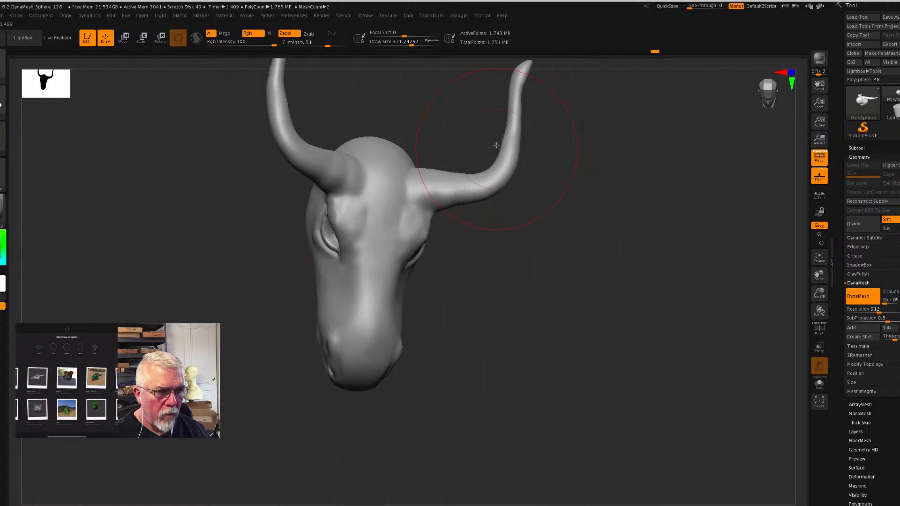
mouse_move(512, 127)
mouse_down()
mouse_move(519, 123)
mouse_move(518, 150)
mouse_up()
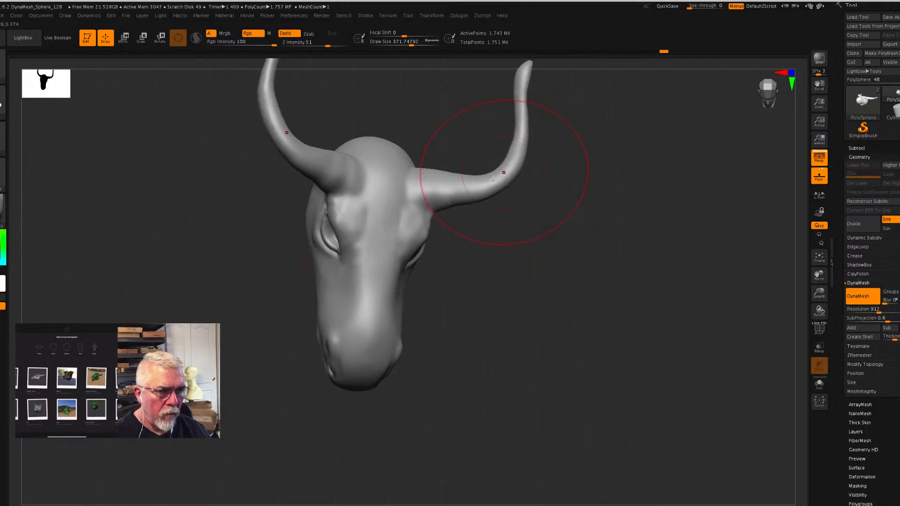
drag(476, 175, 460, 202)
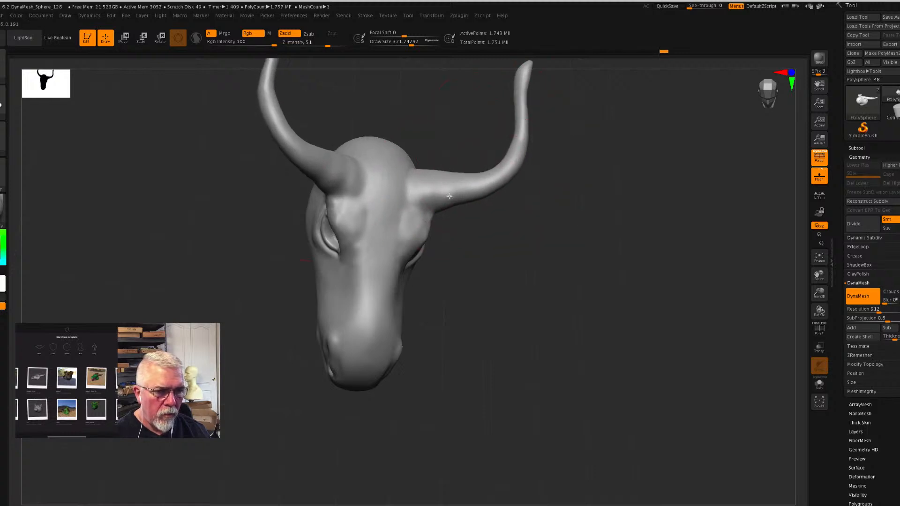
mouse_move(638, 264)
mouse_down()
mouse_move(611, 219)
mouse_move(597, 314)
mouse_up()
mouse_move(533, 353)
mouse_down()
mouse_move(625, 398)
mouse_move(644, 389)
mouse_up()
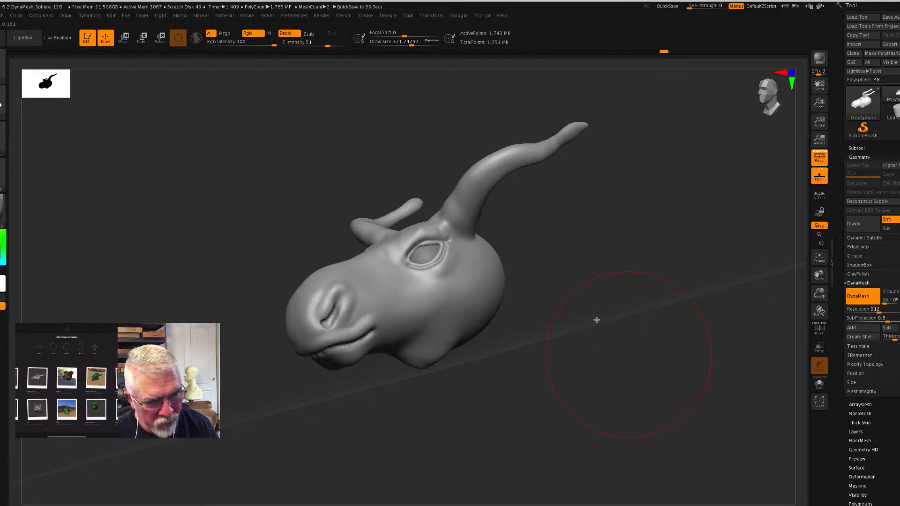
- Adjust the underside of the jaw and the chin with the Move brush at a reduced Draw Size
drag(618, 322, 629, 280)
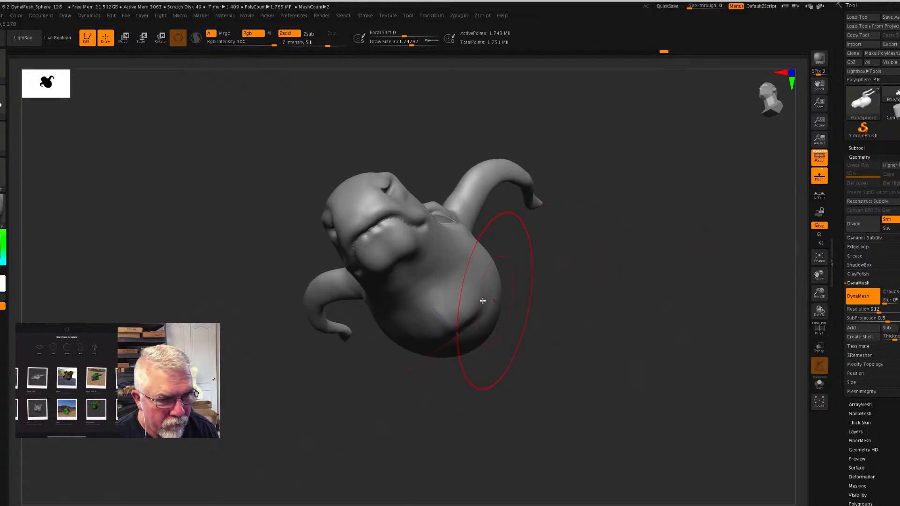
key(s)
drag(417, 293, 397, 295)
drag(542, 301, 533, 324)
drag(342, 317, 355, 324)
drag(591, 322, 589, 332)
- Smooth the uneven lower lip at the front of the mouth at a Draw Size of about 44
drag(360, 357, 339, 358)
key(s)
key(shift)
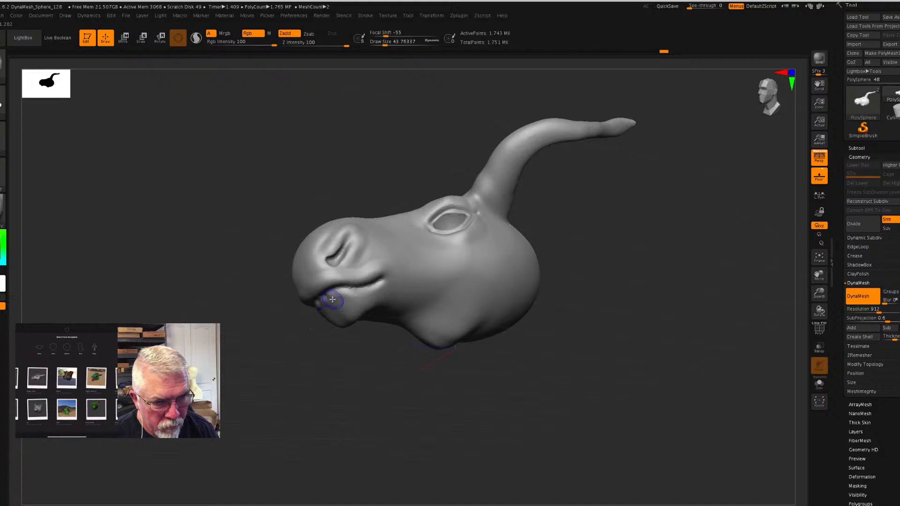
shift+drag(333, 300, 326, 303)
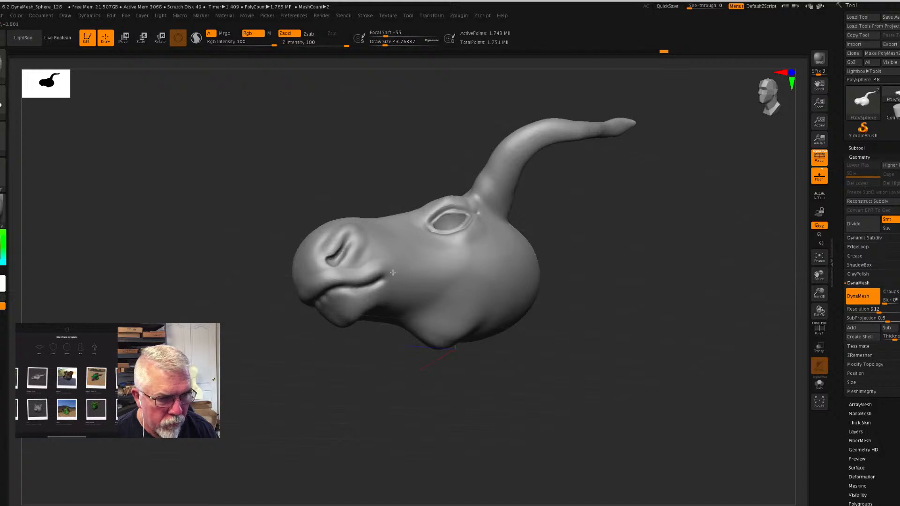
drag(367, 416, 360, 421)
drag(344, 333, 357, 354)
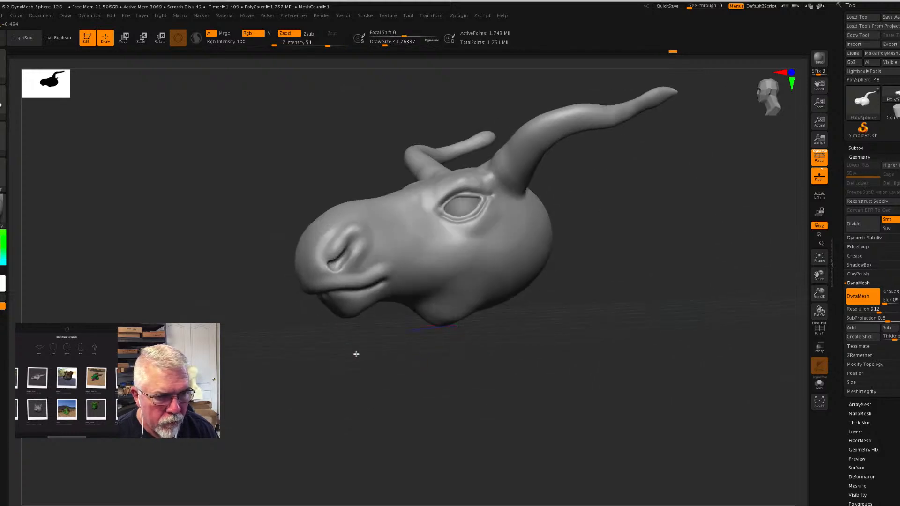
- Adjust the nostril opening with the Move brush at a Draw Size of about 44
mouse_move(344, 241)
shift+mouse_down()
mouse_move(333, 252)
mouse_move(363, 253)
mouse_move(347, 267)
shift+mouse_up()
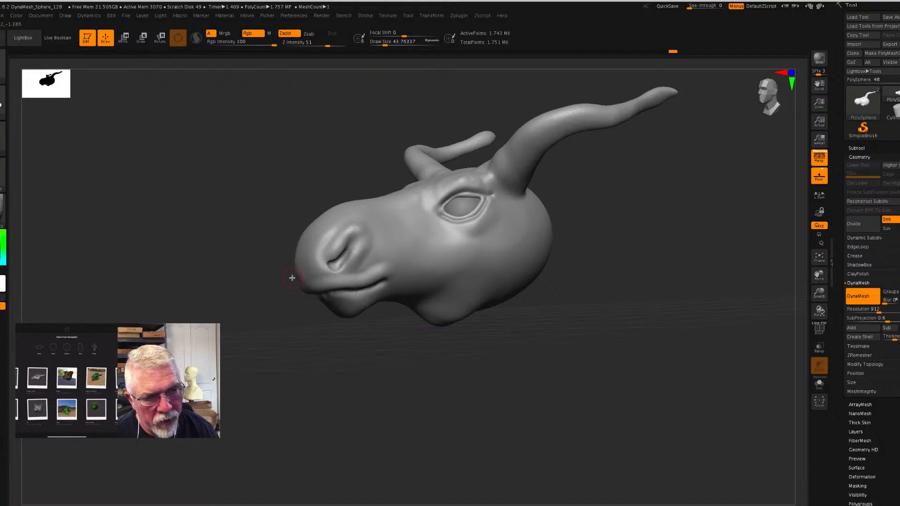
drag(418, 442, 361, 424)
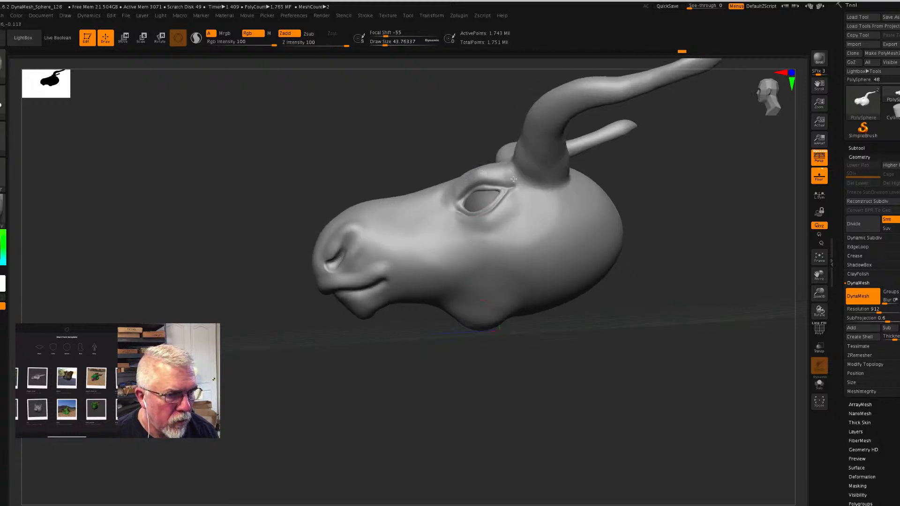
drag(657, 275, 597, 231)
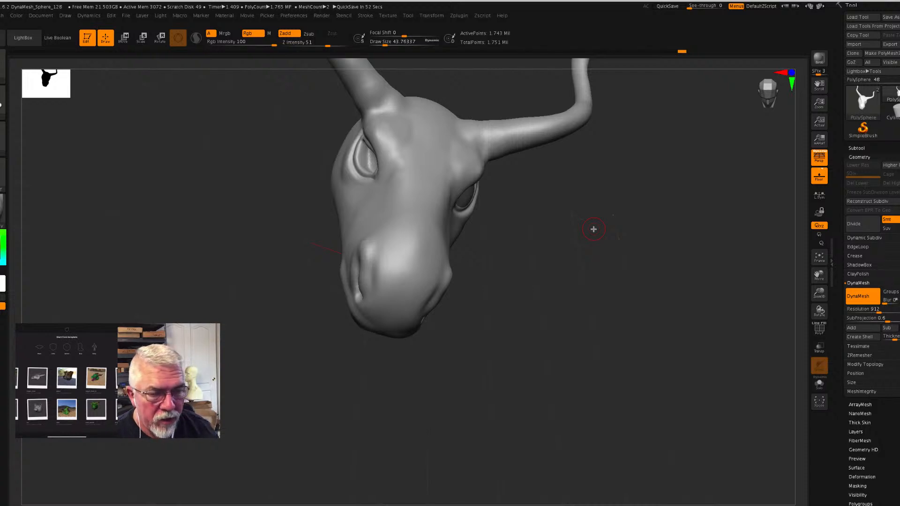
mouse_move(595, 258)
mouse_down()
mouse_move(585, 244)
mouse_move(587, 257)
mouse_up()
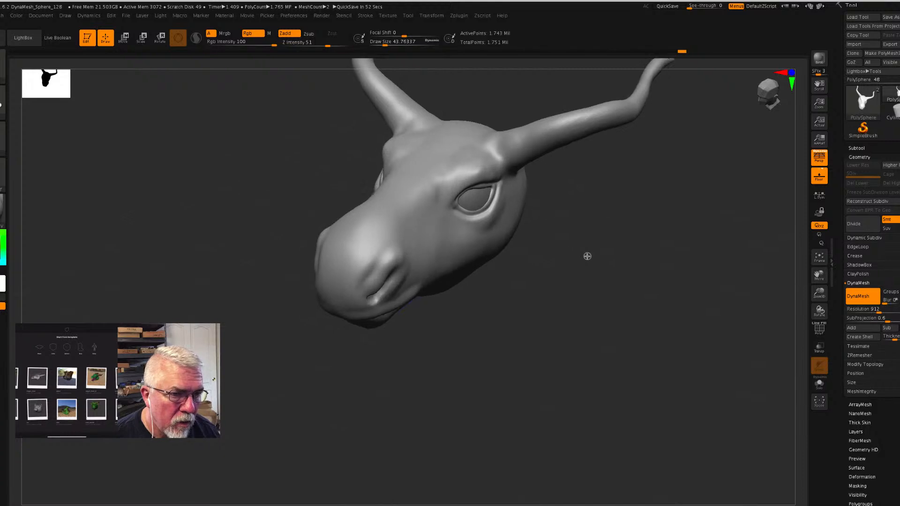
- Soften the side of the face in front of and below the eye at a Draw Size of about 167
key(s)
click(440, 192)
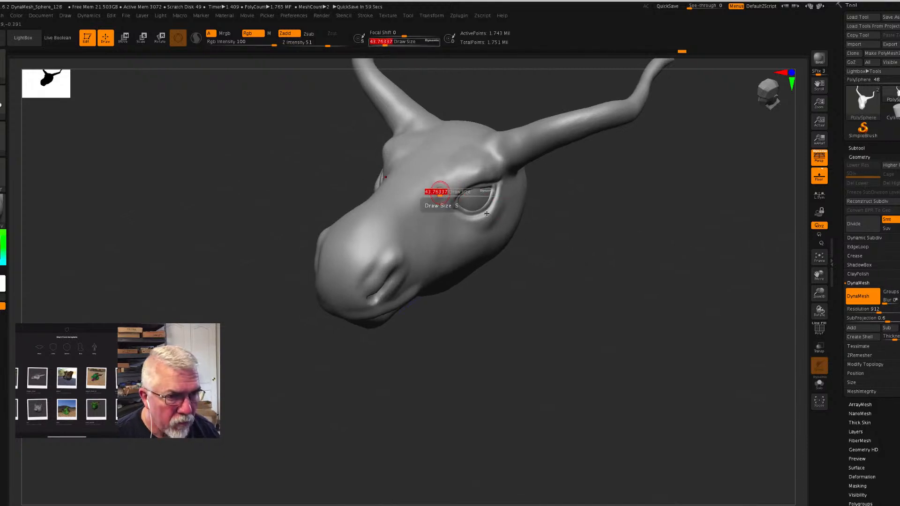
key(s)
drag(568, 240, 581, 243)
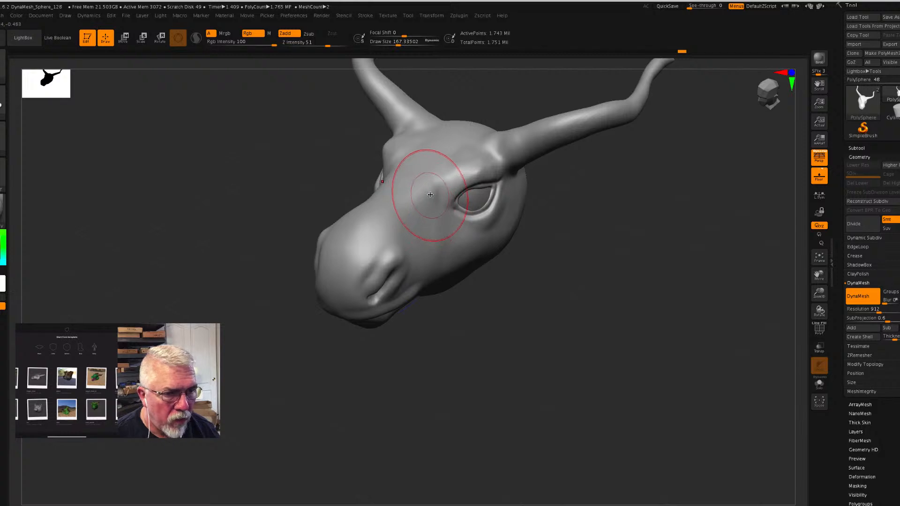
key(shift)
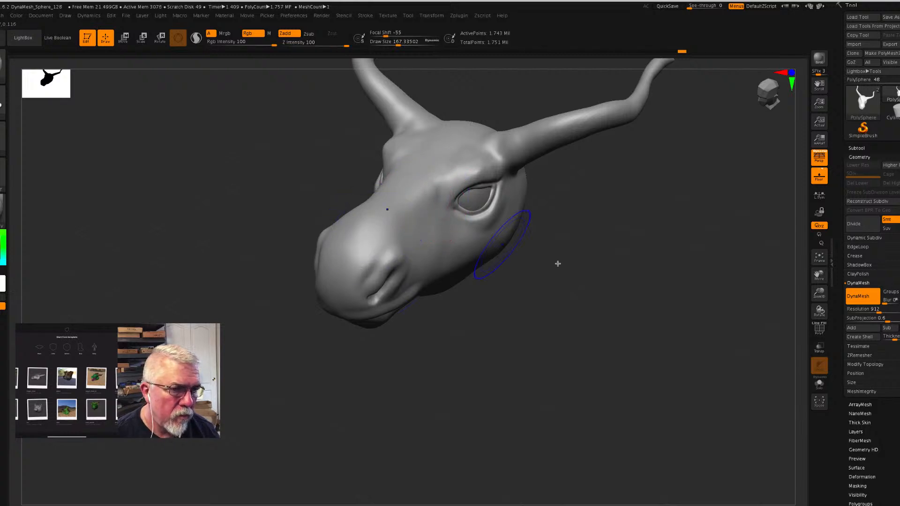
- Pull the lower back of the head downward and backward with the Move brush to form the start of the neck
mouse_move(631, 295)
mouse_down()
mouse_move(614, 288)
mouse_move(680, 267)
mouse_move(623, 267)
mouse_move(623, 317)
mouse_move(606, 305)
mouse_move(622, 319)
mouse_move(603, 331)
mouse_move(624, 317)
mouse_up()
mouse_move(653, 284)
mouse_down()
mouse_move(660, 296)
mouse_move(629, 322)
mouse_move(623, 344)
mouse_move(602, 330)
mouse_move(593, 336)
mouse_up()
mouse_move(673, 268)
mouse_down()
mouse_move(680, 294)
mouse_move(665, 314)
mouse_move(677, 308)
mouse_up()
mouse_move(639, 388)
mouse_down()
mouse_move(651, 388)
mouse_move(594, 356)
mouse_move(581, 364)
mouse_move(636, 332)
mouse_move(643, 312)
mouse_move(658, 312)
mouse_move(655, 346)
mouse_up()
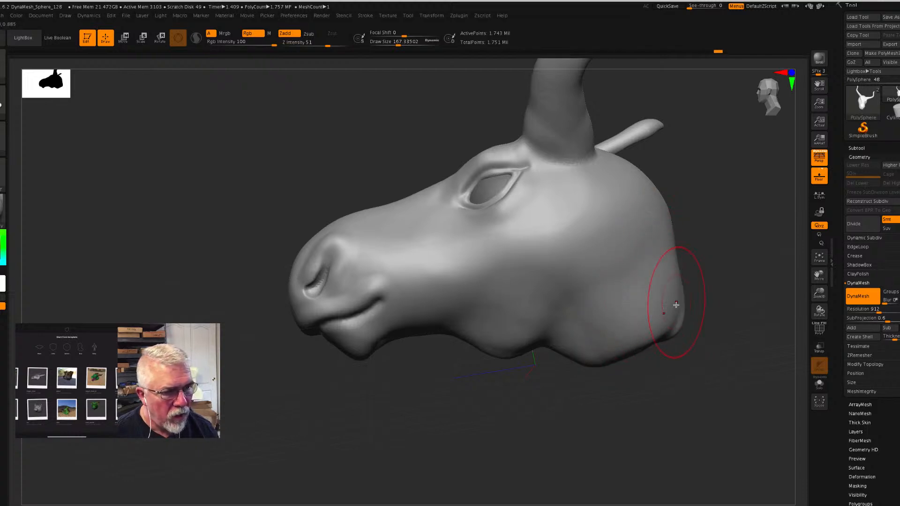
drag(596, 350, 595, 363)
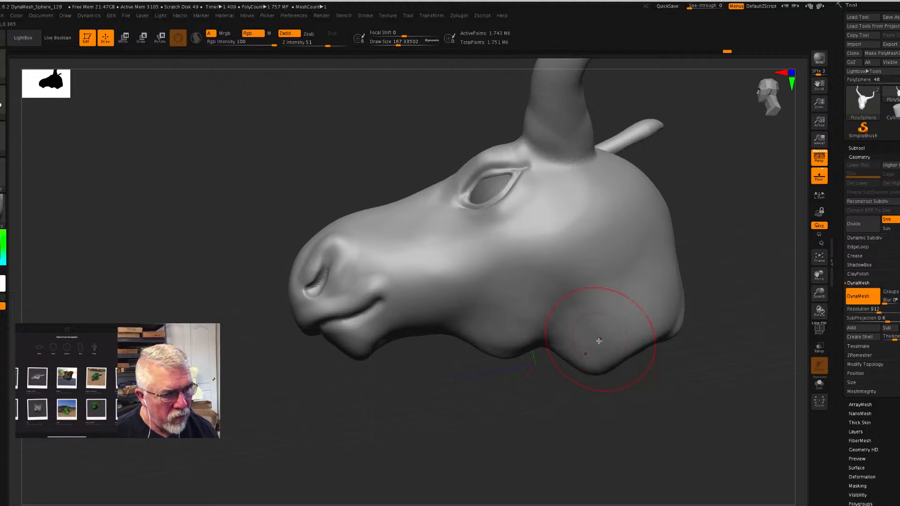
mouse_move(663, 420)
mouse_down()
mouse_move(685, 422)
mouse_move(610, 346)
mouse_move(606, 353)
mouse_up()
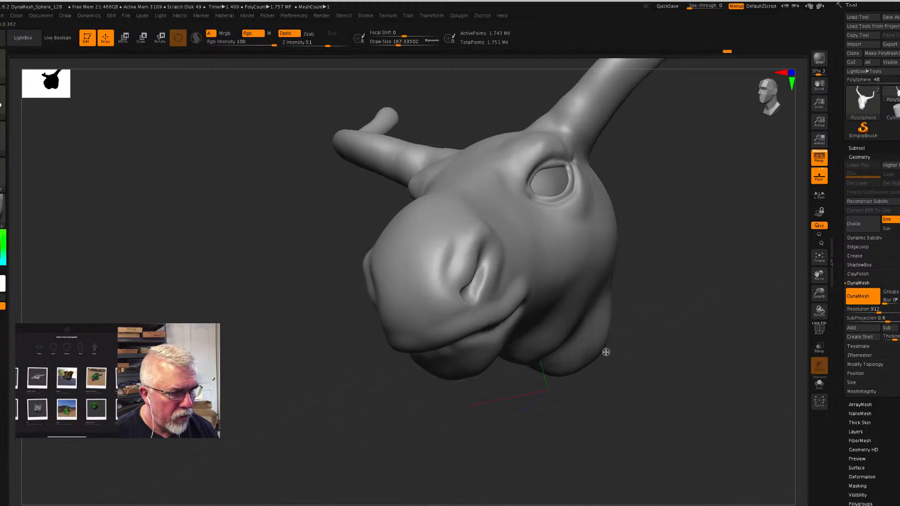
- Shape the back and sides of the neck from behind with the Move brush
mouse_move(685, 381)
mouse_down()
mouse_move(621, 402)
mouse_move(619, 356)
mouse_up()
drag(618, 308, 631, 347)
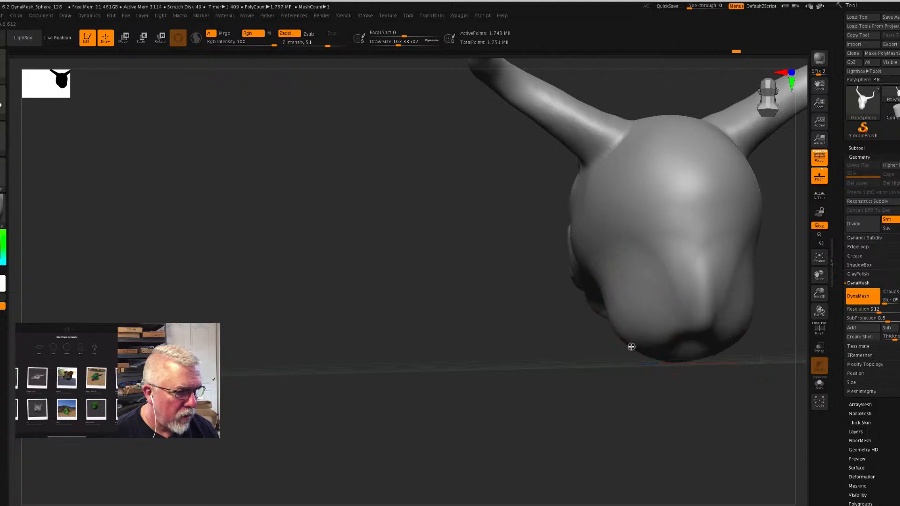
drag(673, 266, 655, 285)
drag(657, 272, 643, 288)
drag(462, 376, 509, 378)
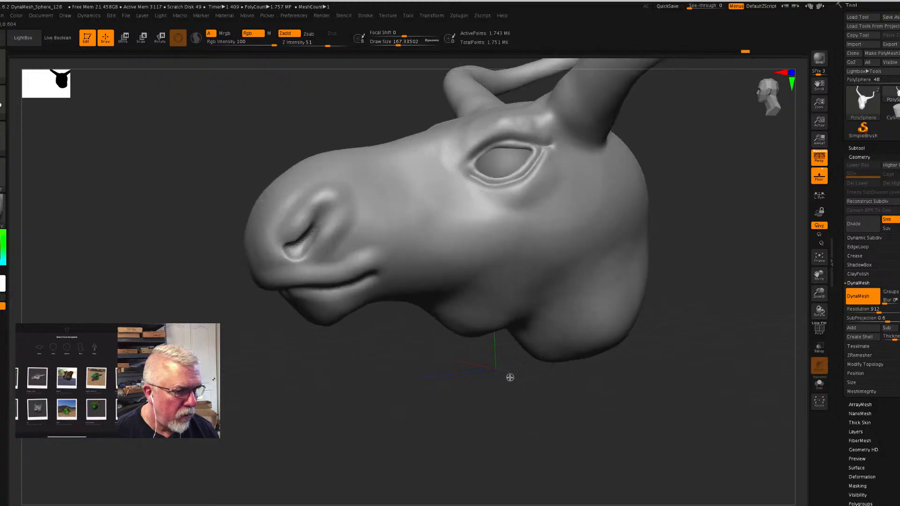
- Reshape the area behind the cheek with the Move brush so the rear of the jaw separates from the neck
drag(559, 267, 609, 236)
drag(606, 234, 611, 231)
drag(541, 279, 559, 283)
drag(602, 233, 612, 229)
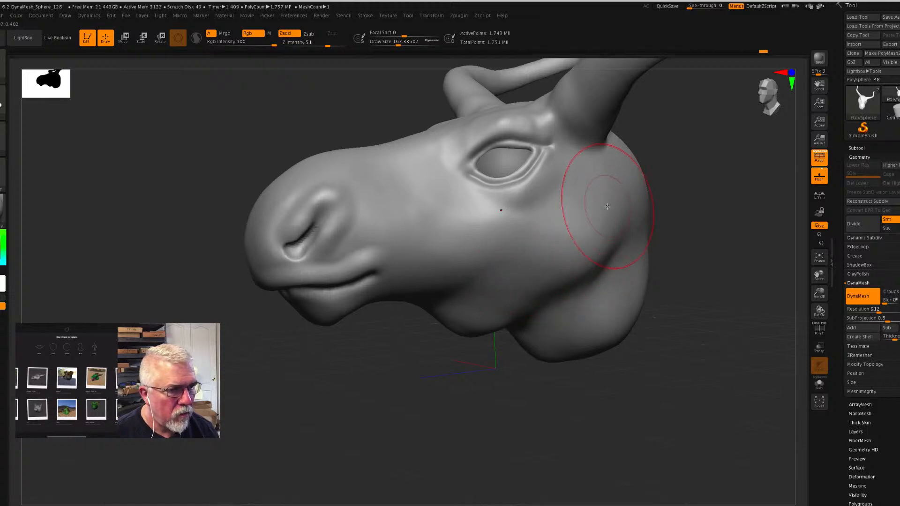
- Adjust the base of the horn where it meets the back of the skull with the Move brush
drag(582, 108, 590, 109)
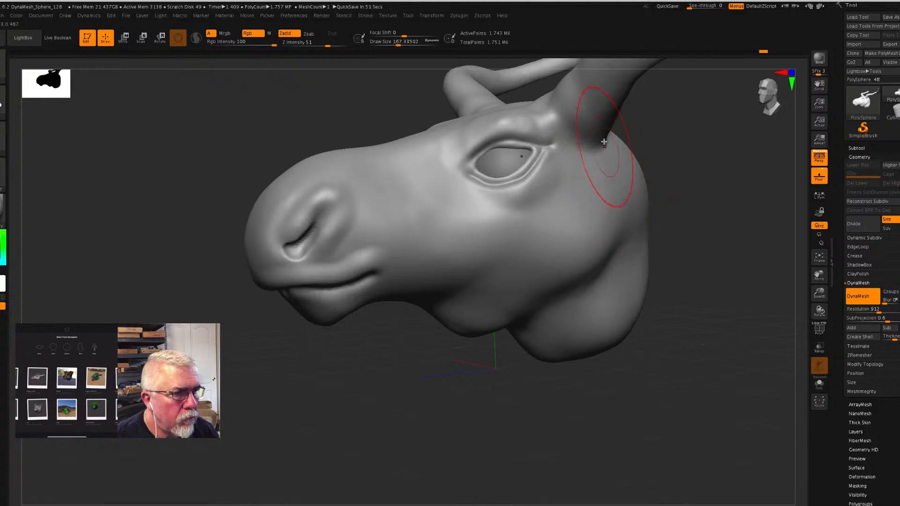
drag(681, 182, 662, 177)
drag(650, 117, 657, 114)
drag(622, 76, 638, 73)
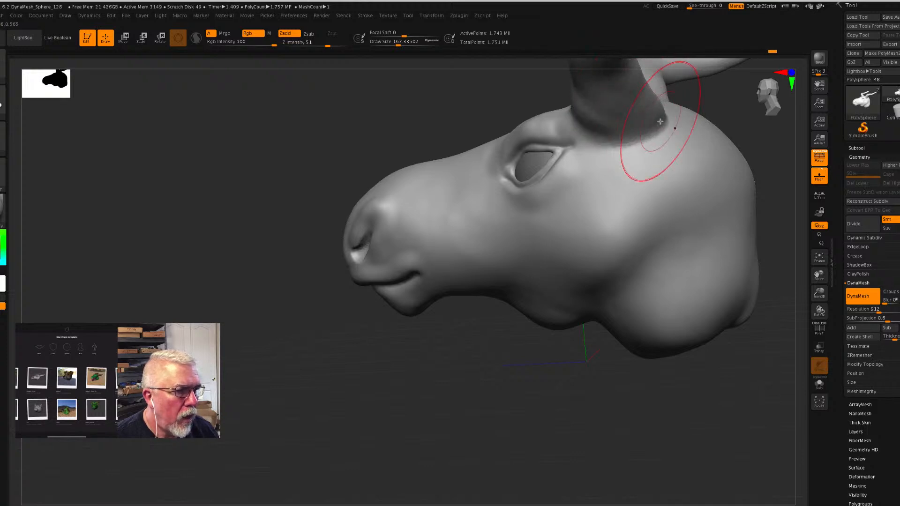
- Pull the inner end of the brow toward the snout bridge and adjust the head's side contours at the same Draw Size
drag(390, 374, 475, 367)
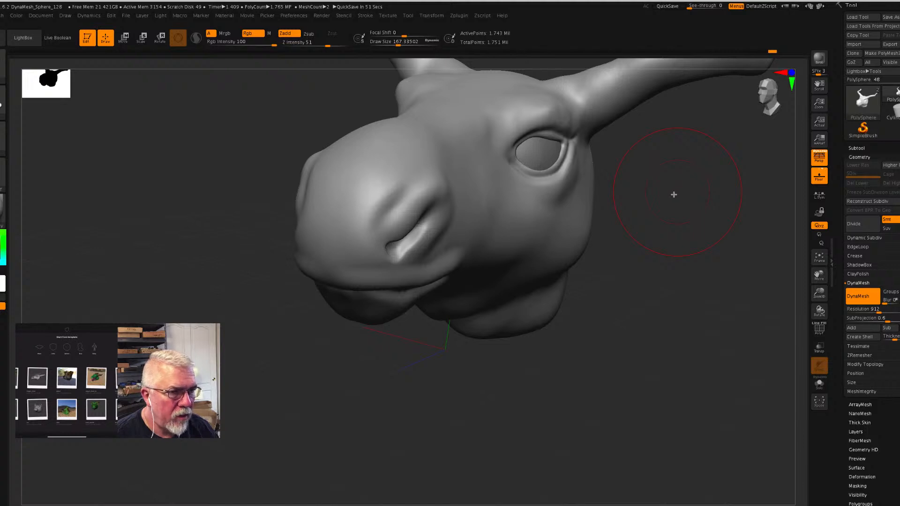
drag(559, 117, 506, 126)
drag(684, 203, 658, 201)
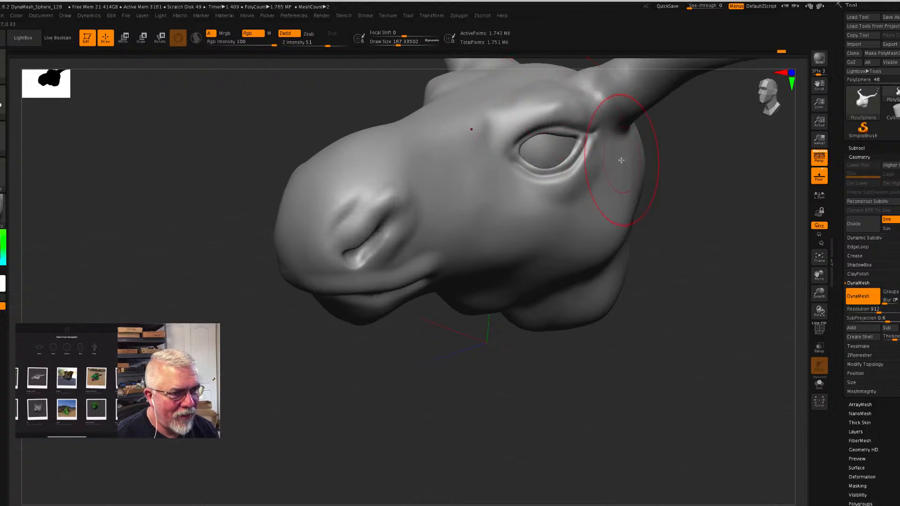
drag(718, 243, 706, 240)
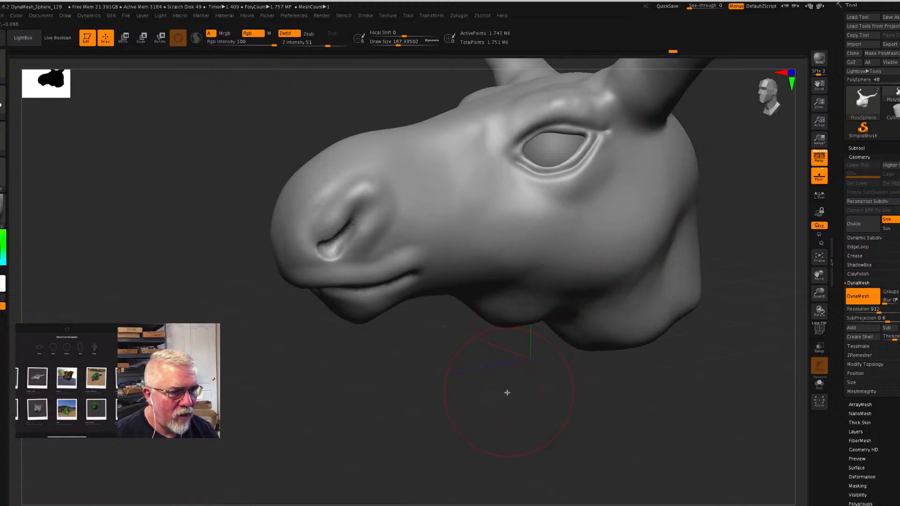
drag(513, 393, 534, 378)
mouse_move(677, 328)
mouse_down()
mouse_move(685, 362)
mouse_move(705, 364)
mouse_move(685, 364)
mouse_move(659, 332)
mouse_up()
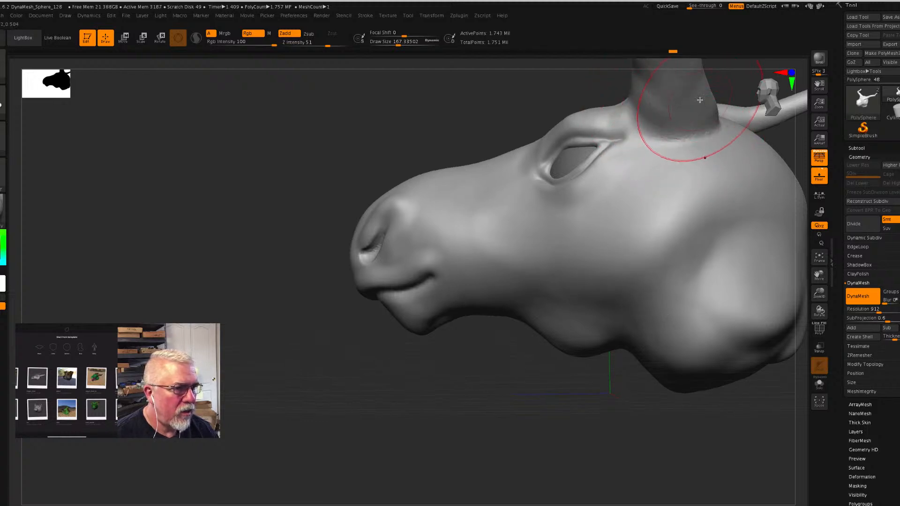
mouse_move(496, 102)
mouse_down()
mouse_move(533, 147)
mouse_move(526, 169)
mouse_up()
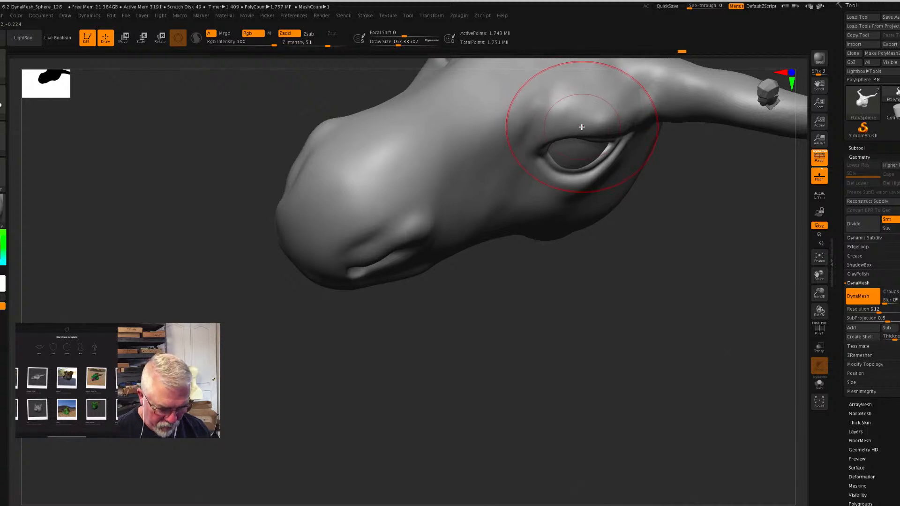
- Refine the brow ridge above the inner corner of the eye at a Draw Size of about 65
key(s)
drag(581, 125, 571, 120)
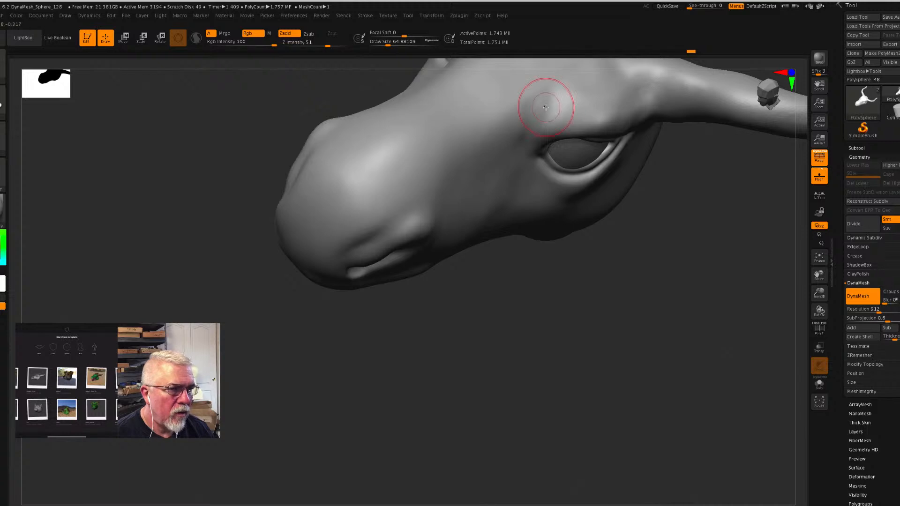
drag(691, 195, 555, 126)
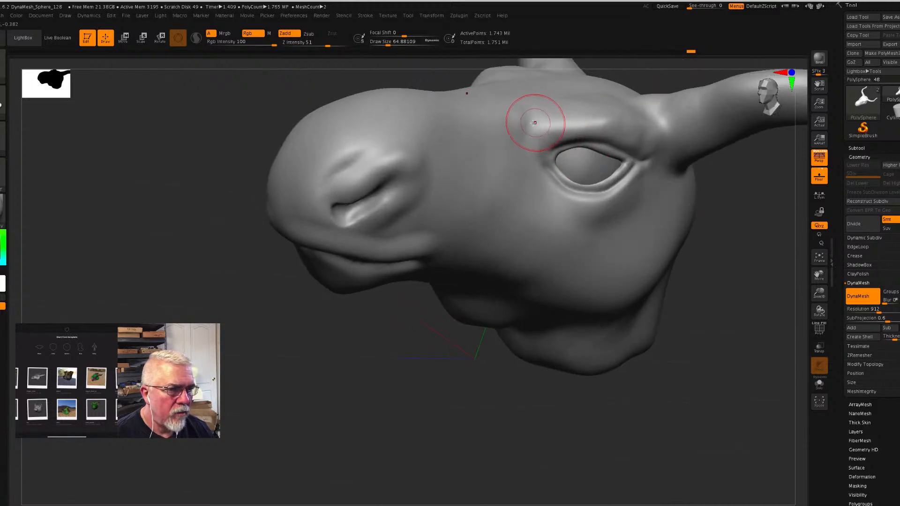
drag(755, 275, 755, 275)
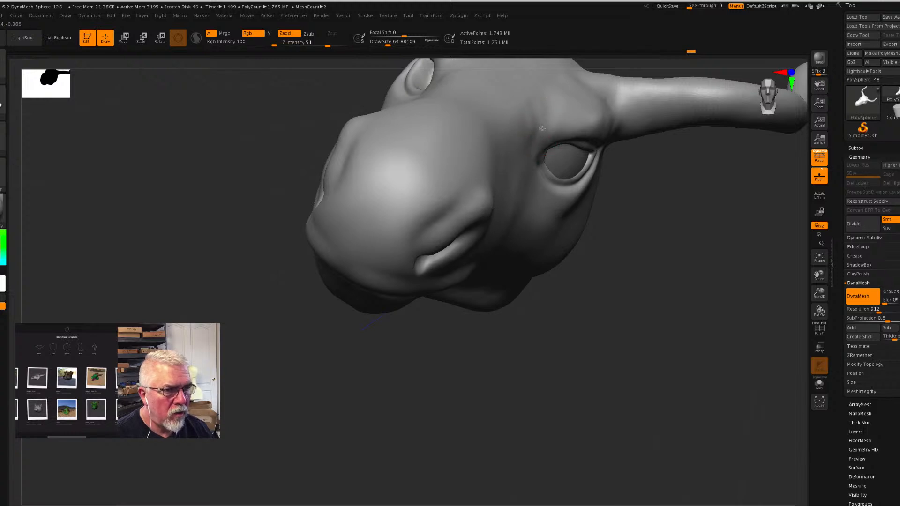
drag(538, 128, 556, 117)
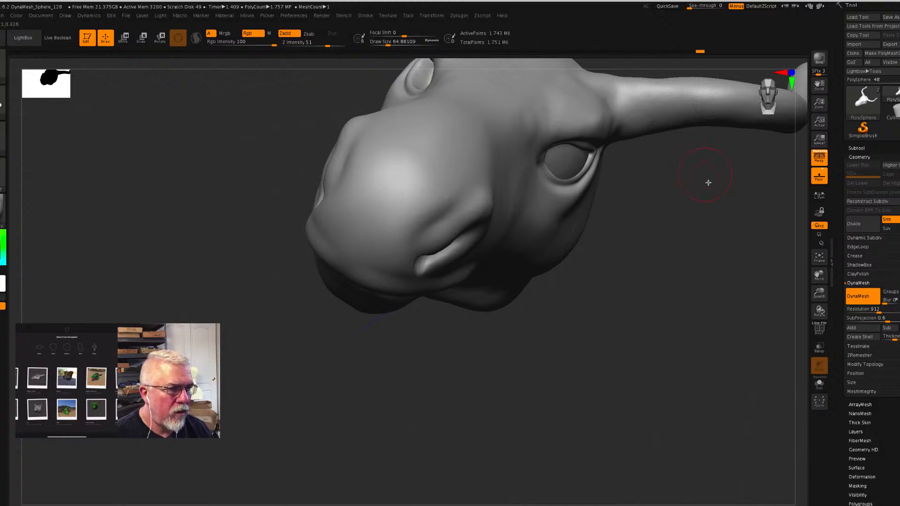
drag(708, 183, 708, 188)
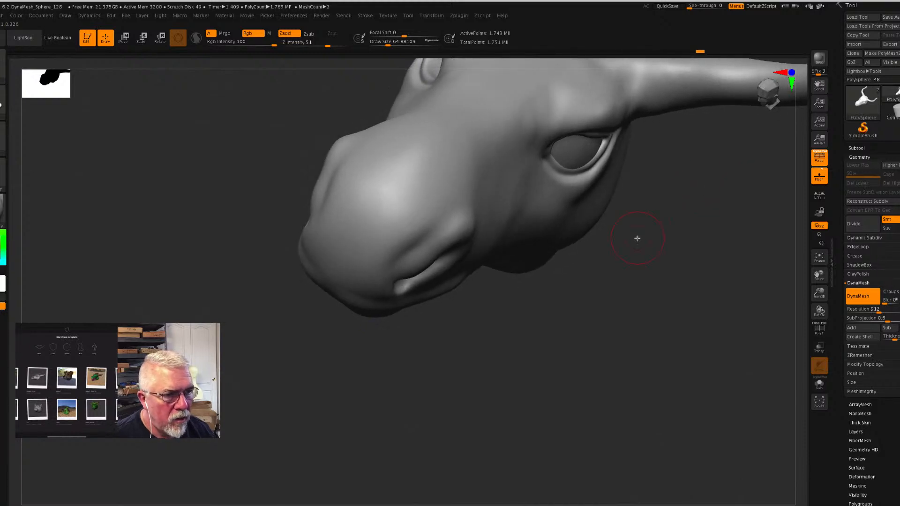
mouse_move(661, 208)
mouse_down()
mouse_move(677, 199)
mouse_move(663, 183)
mouse_move(634, 194)
mouse_move(583, 157)
mouse_up()
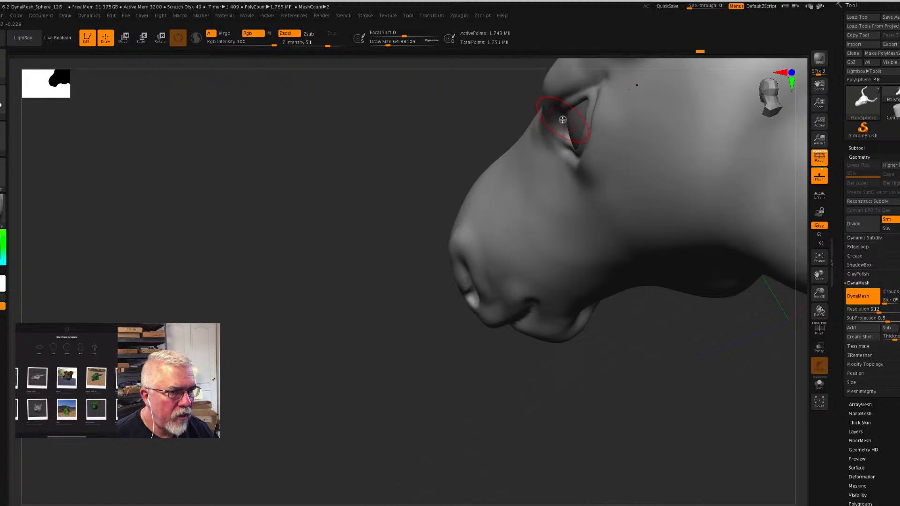
drag(375, 160, 399, 140)
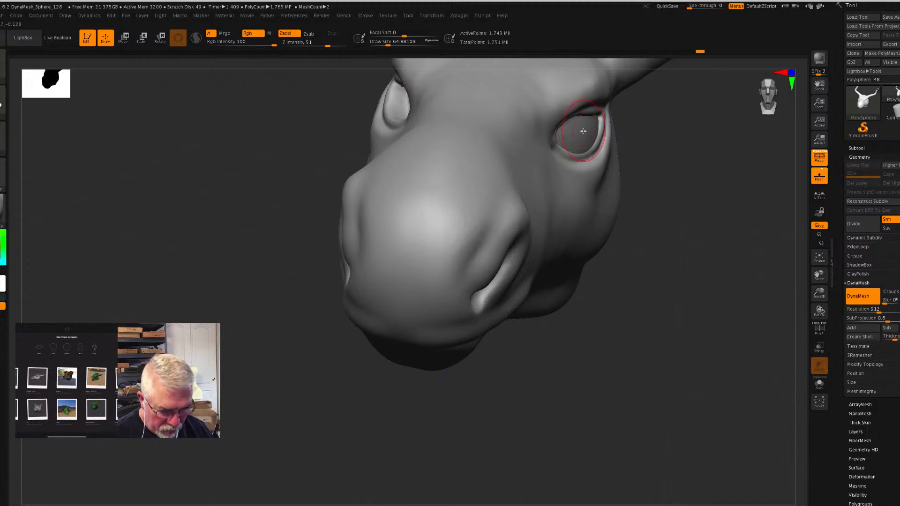
- Reshape the upper and lower eyelids around the eyeball at a Draw Size of about 120
key(s)
mouse_move(583, 132)
mouse_down()
mouse_move(572, 111)
mouse_move(599, 111)
mouse_move(602, 128)
mouse_move(566, 129)
mouse_move(572, 135)
mouse_up()
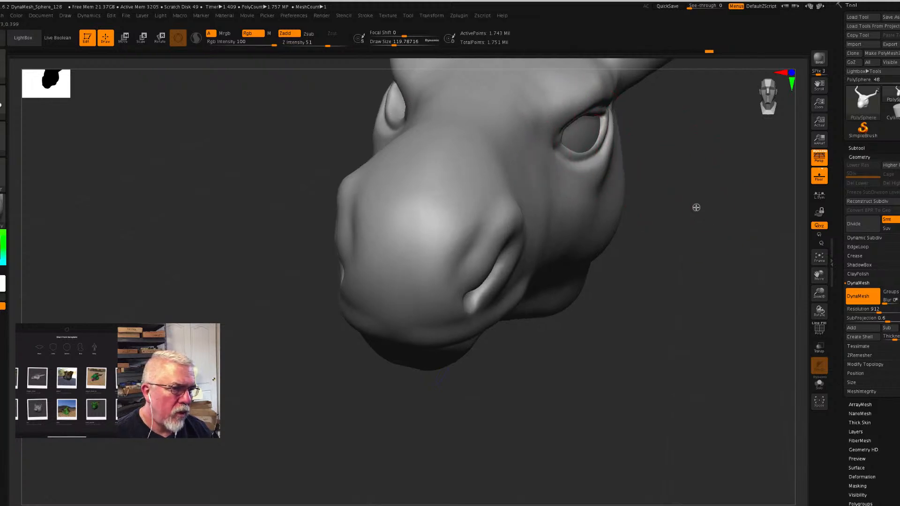
drag(695, 207, 685, 203)
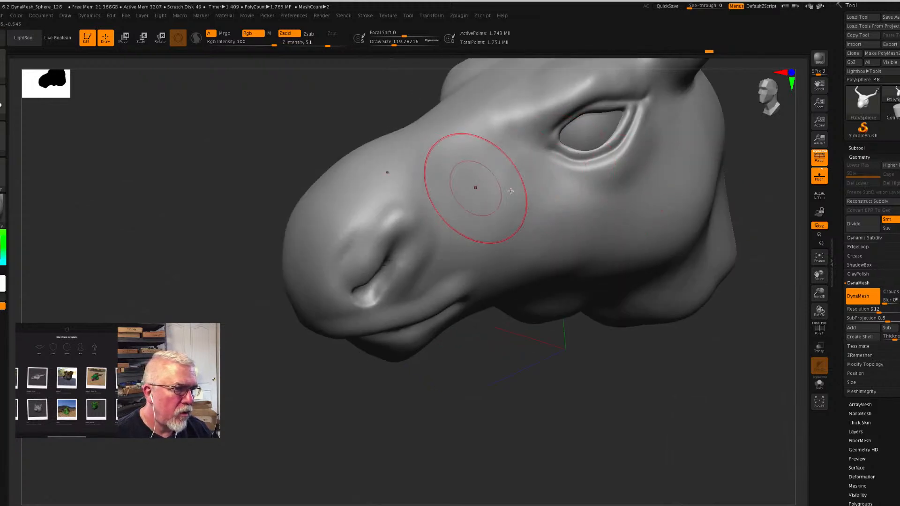
drag(570, 111, 572, 113)
drag(627, 129, 599, 146)
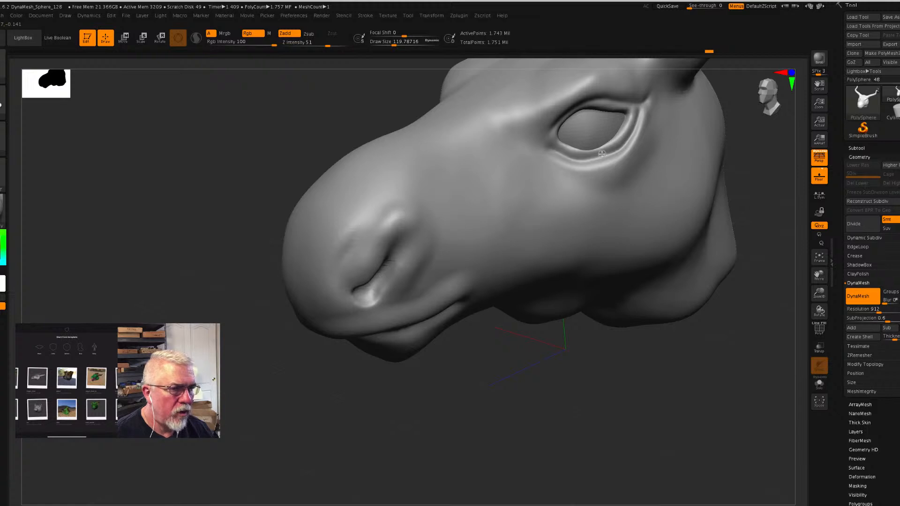
mouse_move(740, 345)
mouse_down()
mouse_move(621, 146)
mouse_move(629, 139)
mouse_up()
drag(598, 168, 594, 158)
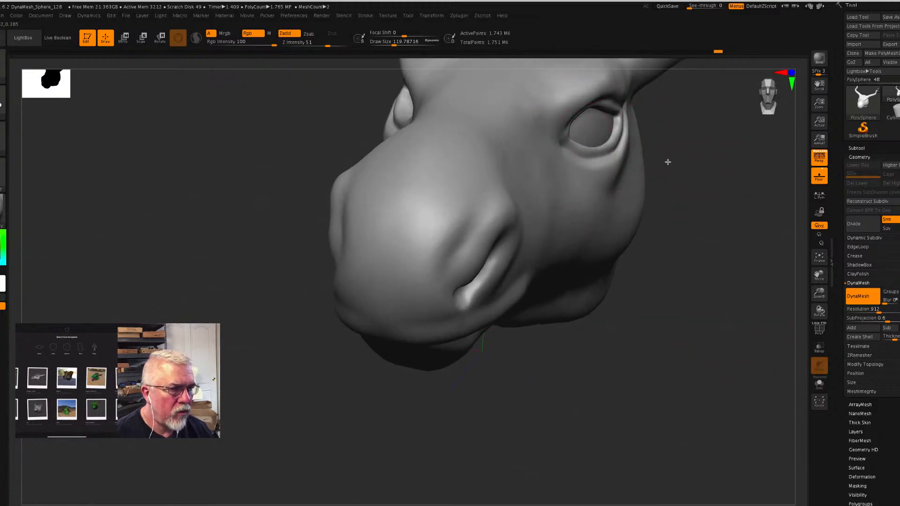
- Select the eyeball sphere and reposition it within the eye socket with the Move gizmo
click(125, 38)
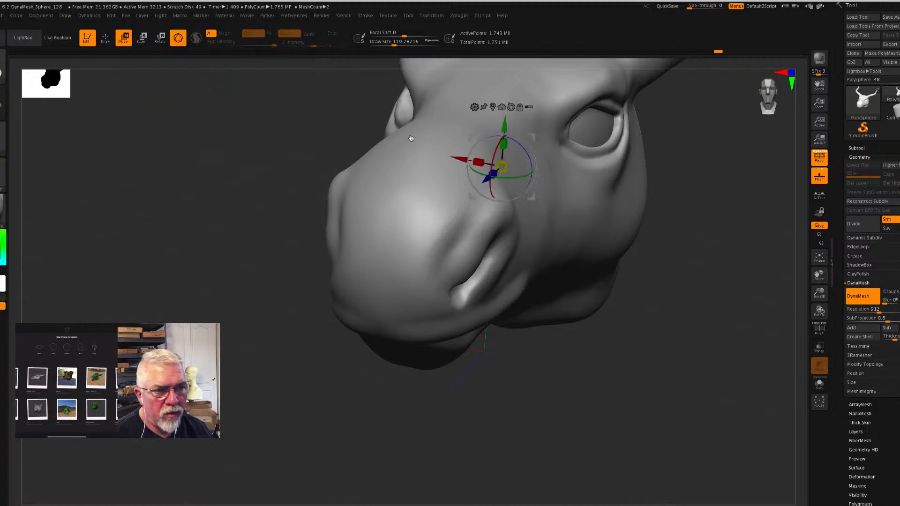
click(597, 129)
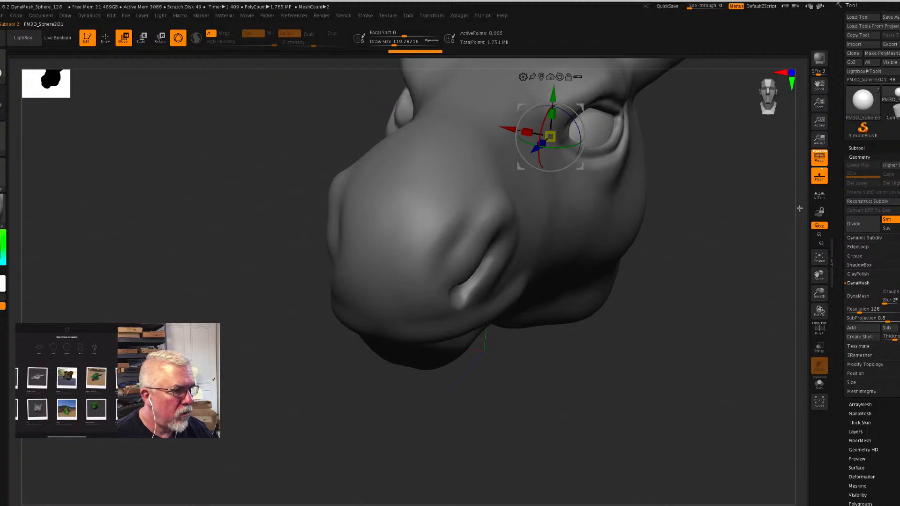
drag(819, 275, 762, 329)
drag(434, 209, 434, 192)
drag(629, 302, 610, 301)
drag(428, 232, 429, 230)
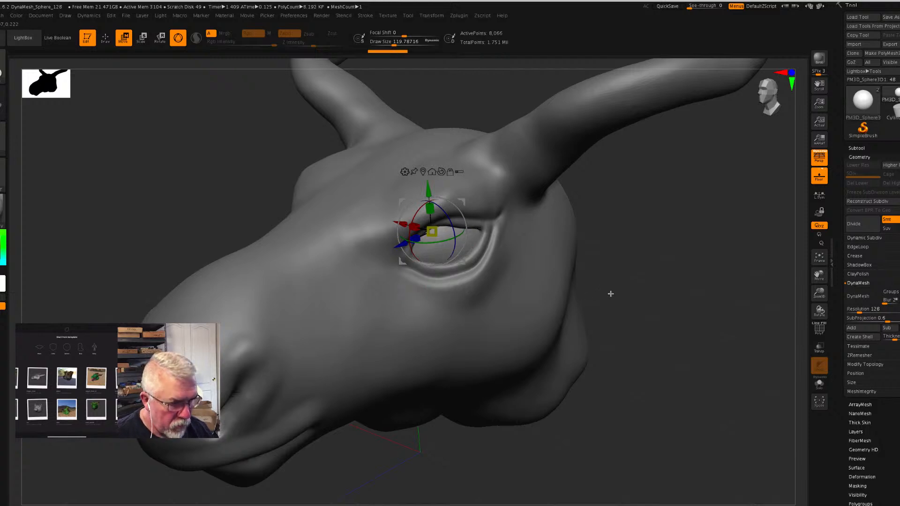
drag(681, 325, 682, 304)
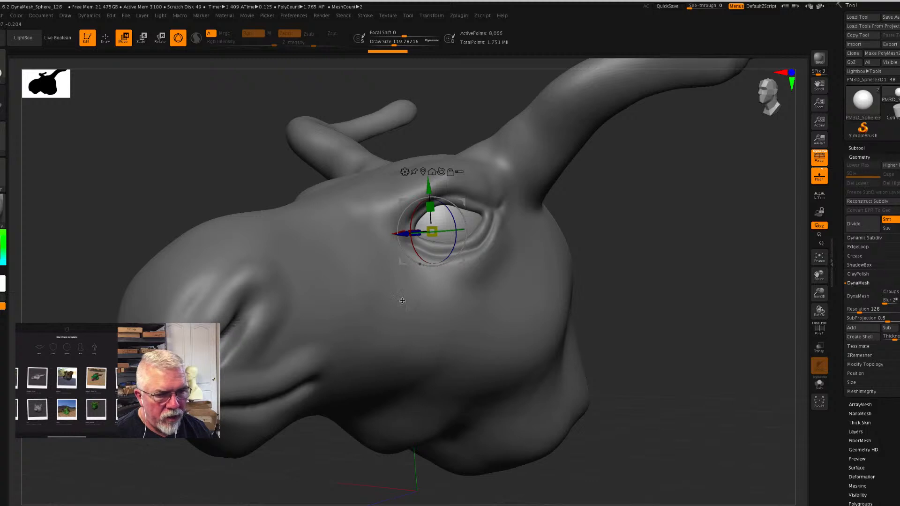
- Select the head mesh and reshape the outer part of the upper eyelid with the Move brush at a Draw Size of about 120
alt+click(371, 292)
drag(673, 314, 649, 324)
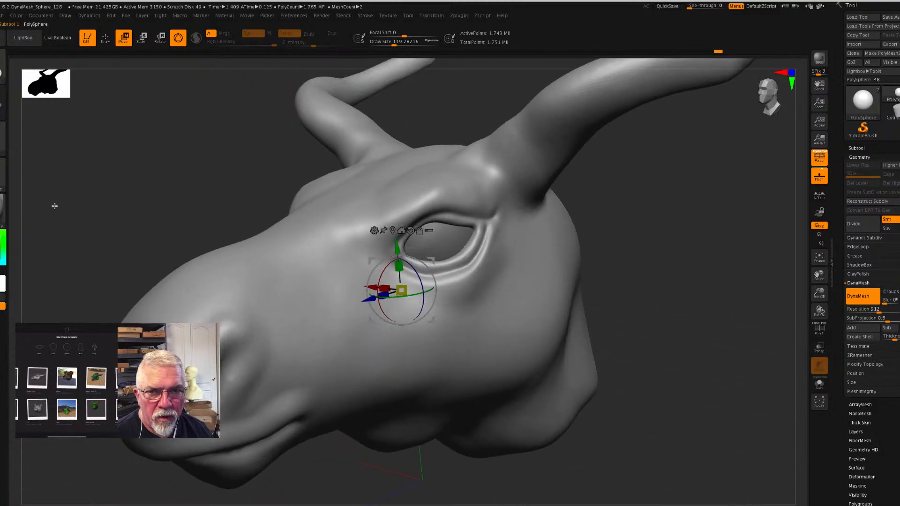
key(b)
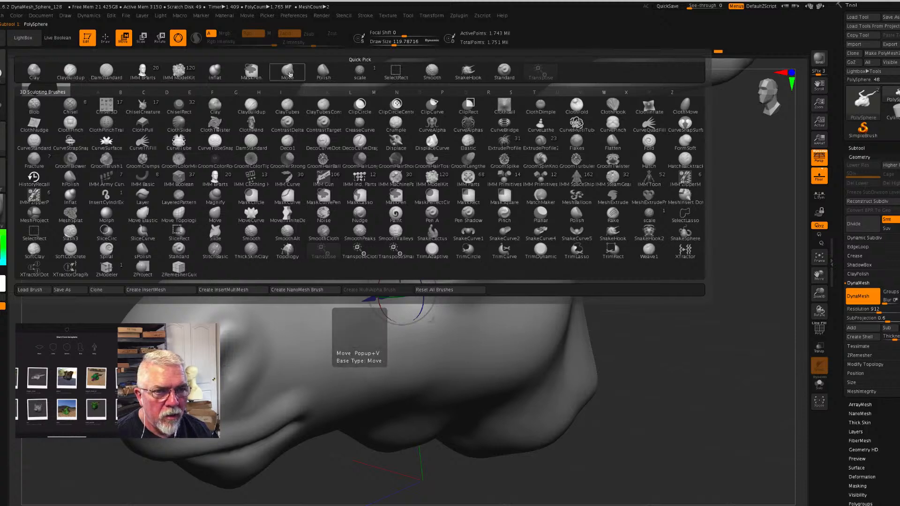
click(305, 76)
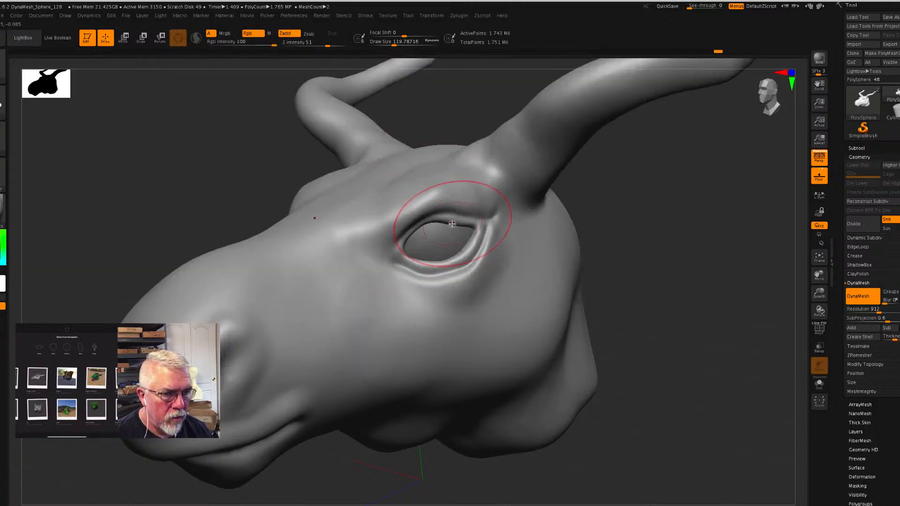
drag(449, 221, 485, 231)
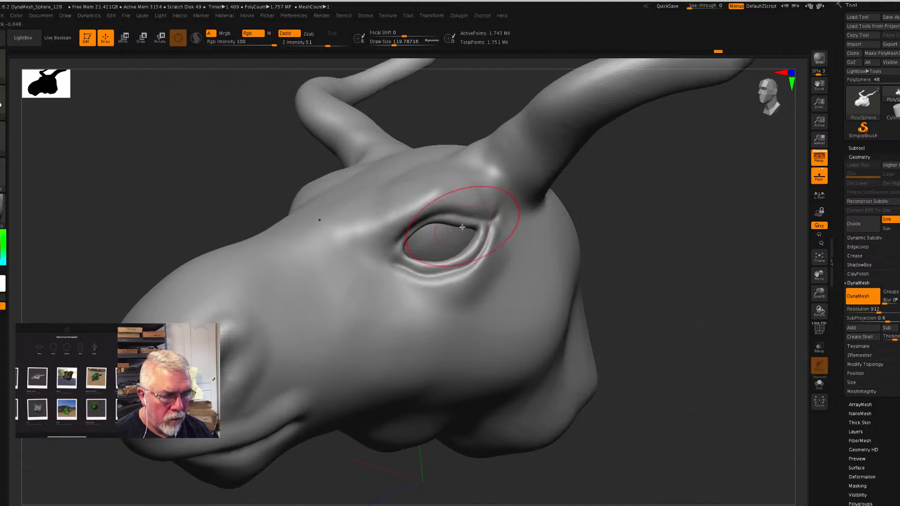
- Refine the upper eyelid's edge and the lower eyelid folds with the Move brush at a Draw Size of about 46
key(s)
mouse_move(463, 228)
mouse_down()
mouse_move(453, 230)
mouse_move(482, 230)
mouse_up()
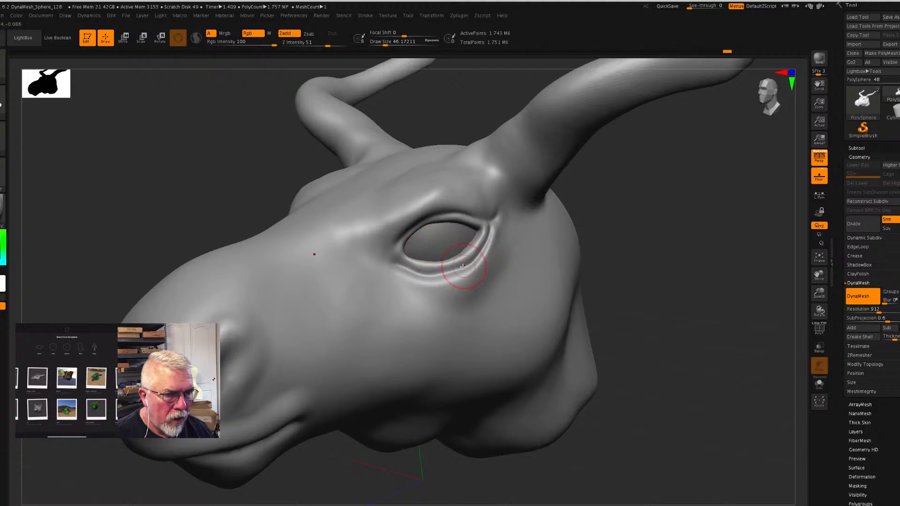
mouse_move(456, 277)
mouse_down()
mouse_move(445, 280)
mouse_move(471, 273)
mouse_move(464, 281)
mouse_up()
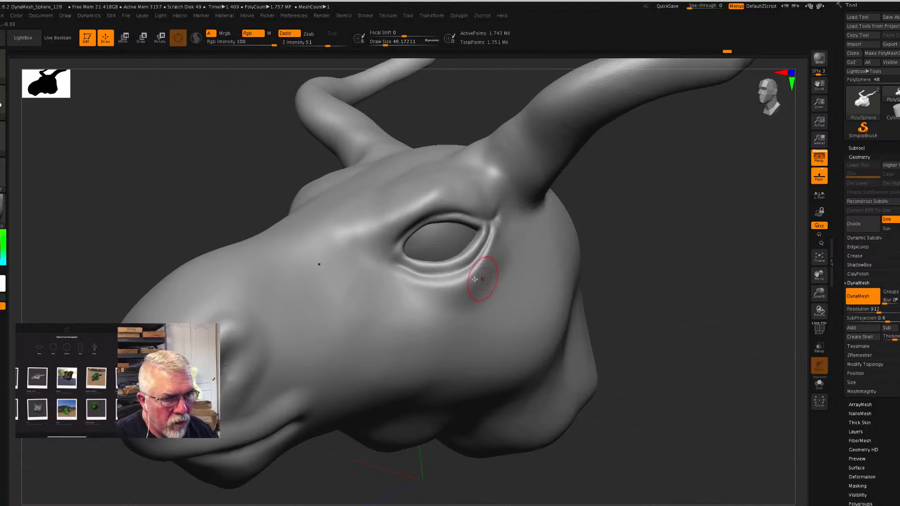
drag(453, 264, 479, 238)
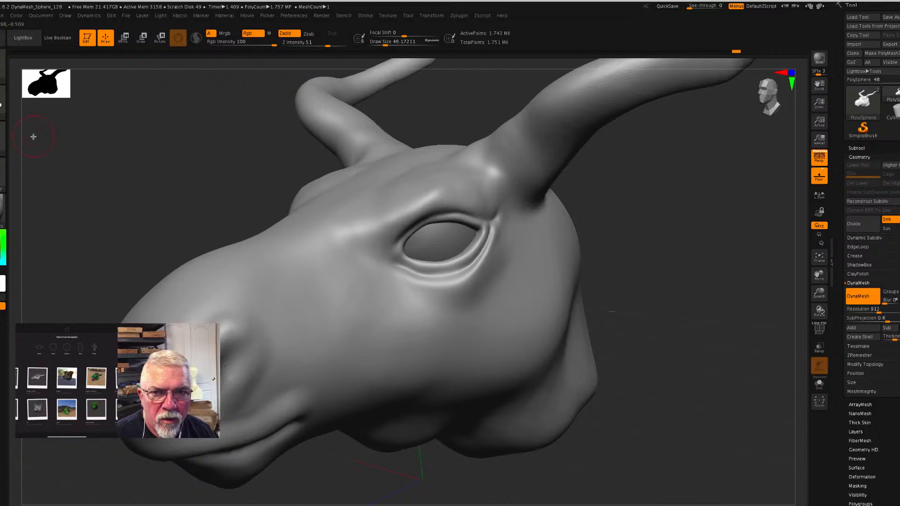
- Carve the eye's inner-corner crease with the DamStandard brush and lightly define the upper lid toward the outer corner at Z Intensity 10
key(b)
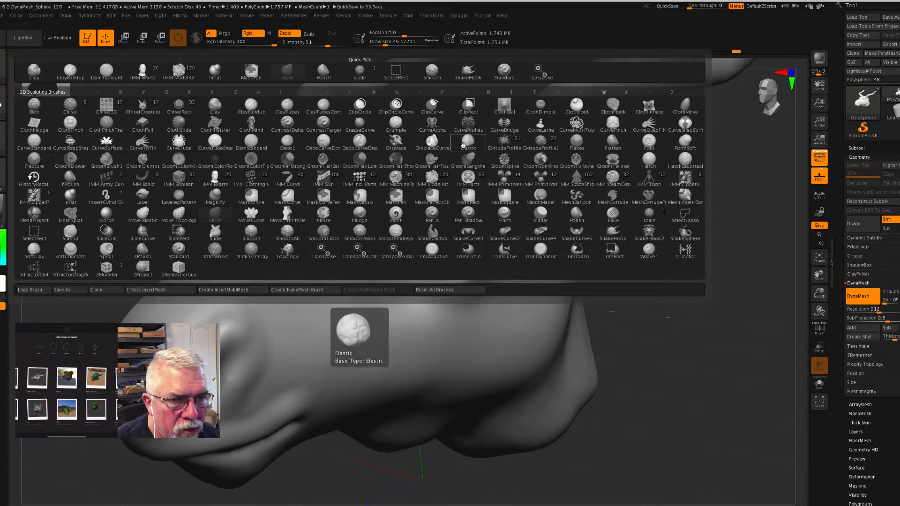
click(252, 141)
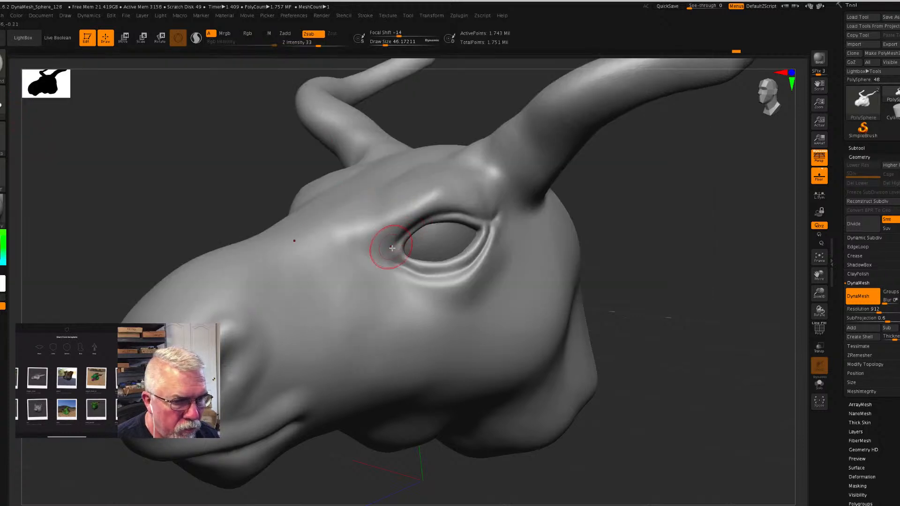
mouse_move(394, 246)
mouse_down()
mouse_move(376, 262)
mouse_move(397, 267)
mouse_up()
click(296, 43)
text(50)
key(Return)
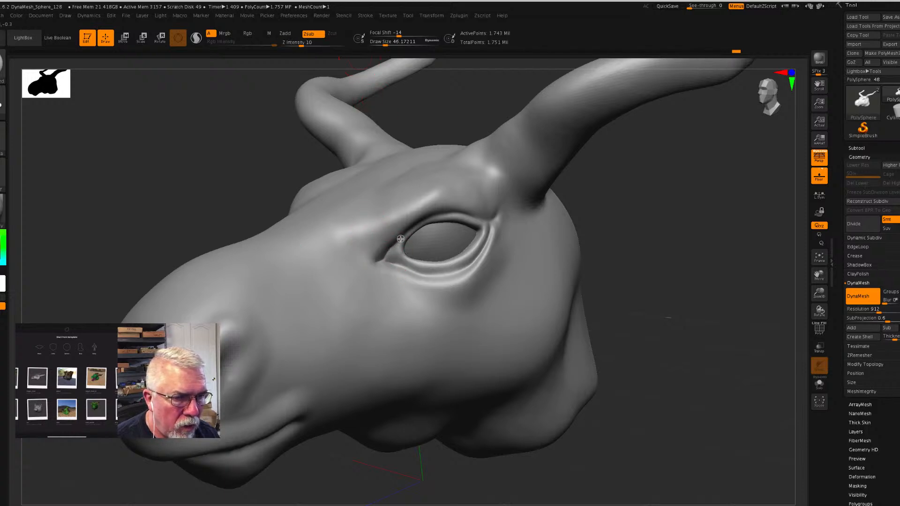
mouse_move(391, 249)
mouse_down()
mouse_move(431, 218)
mouse_move(502, 219)
mouse_up()
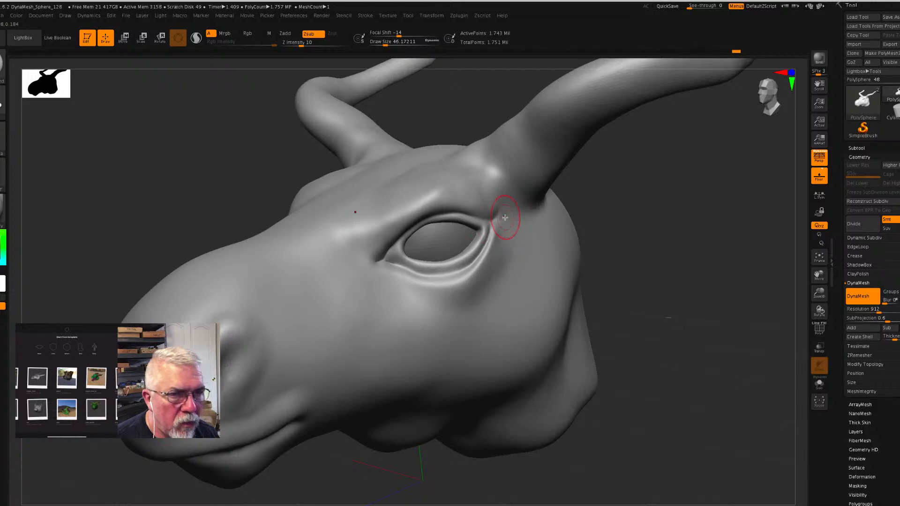
- Carve a short crease at the eye's outer corner and deepen the inner-corner crease at Z Intensity 23
drag(302, 46, 312, 45)
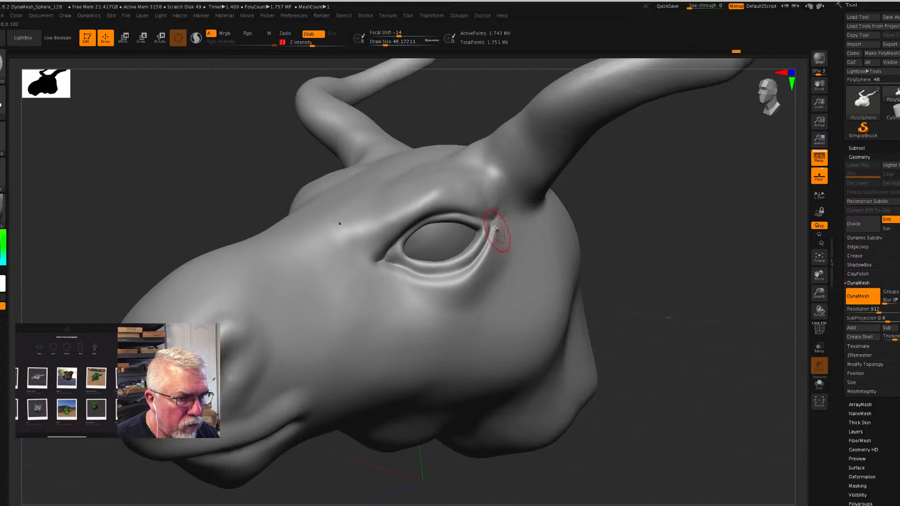
drag(488, 232, 508, 216)
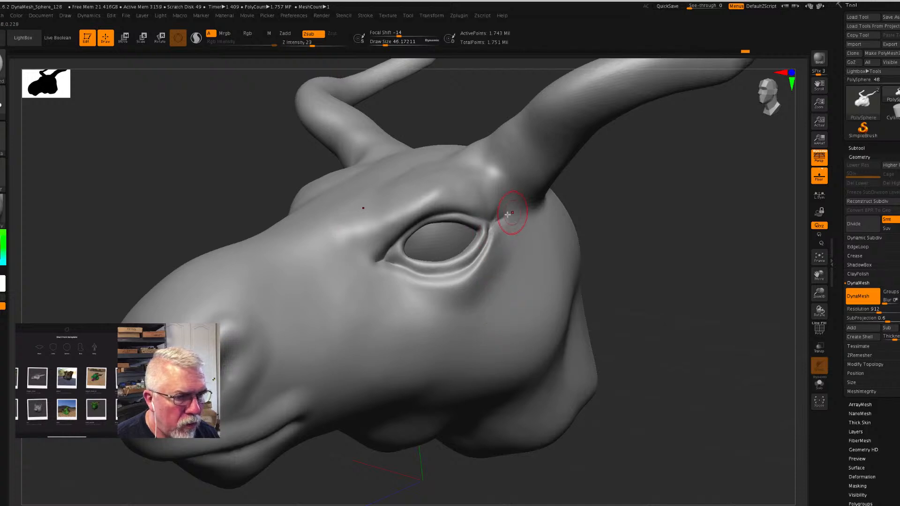
mouse_move(396, 242)
mouse_down()
mouse_move(387, 260)
mouse_move(408, 266)
mouse_move(402, 246)
mouse_move(381, 262)
mouse_move(400, 258)
mouse_move(381, 261)
mouse_move(401, 247)
mouse_move(386, 258)
mouse_up()
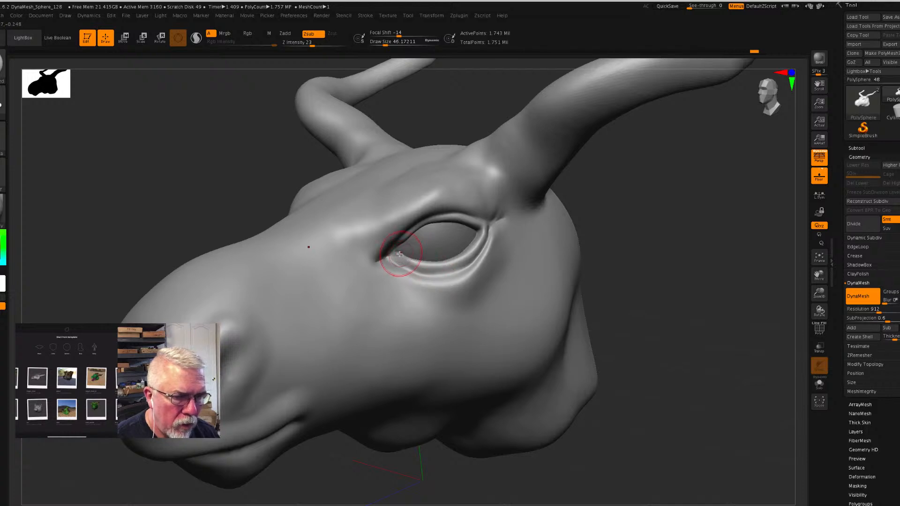
mouse_move(418, 264)
mouse_down()
mouse_move(413, 271)
mouse_move(399, 261)
mouse_move(406, 250)
mouse_up()
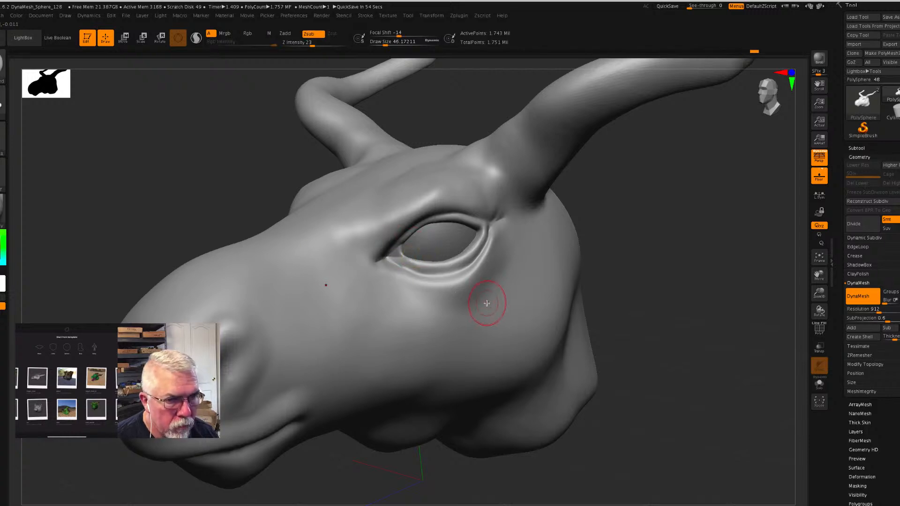
drag(670, 333, 690, 334)
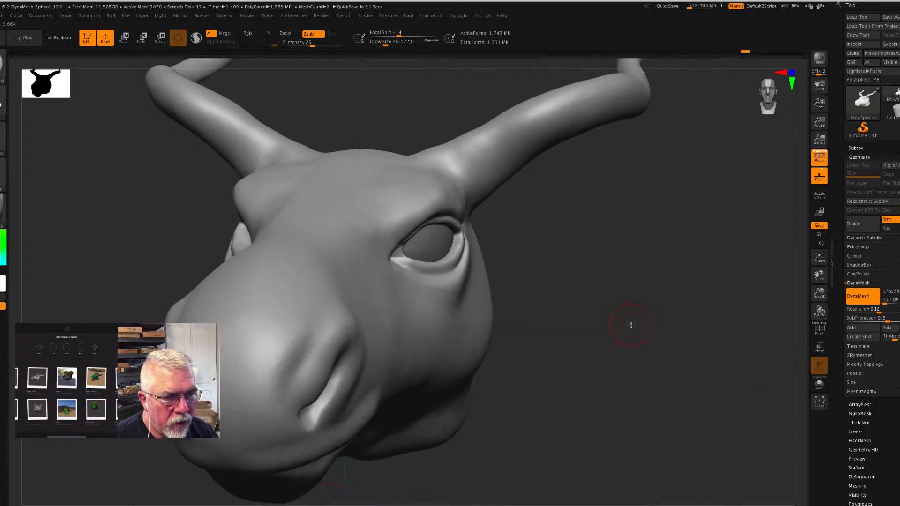
mouse_move(586, 328)
mouse_down()
mouse_move(358, 261)
mouse_move(392, 260)
mouse_up()
drag(617, 313, 570, 319)
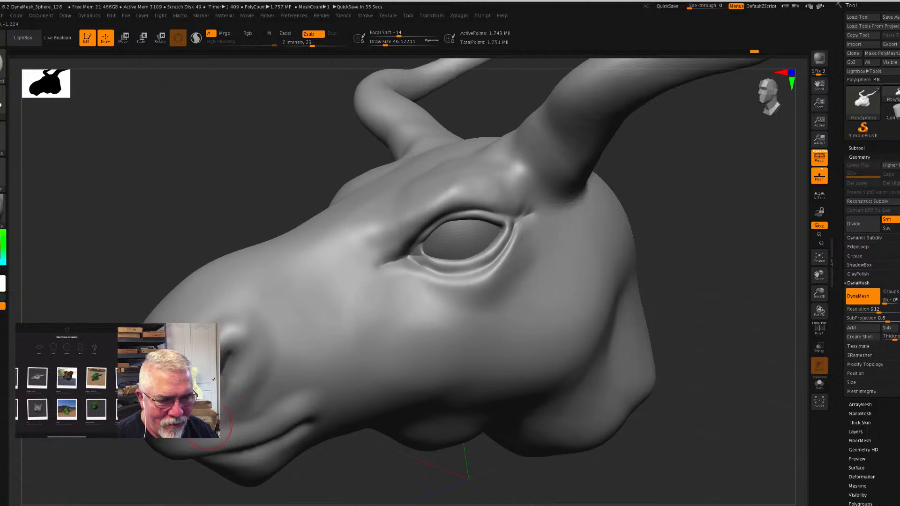
drag(392, 462, 386, 466)
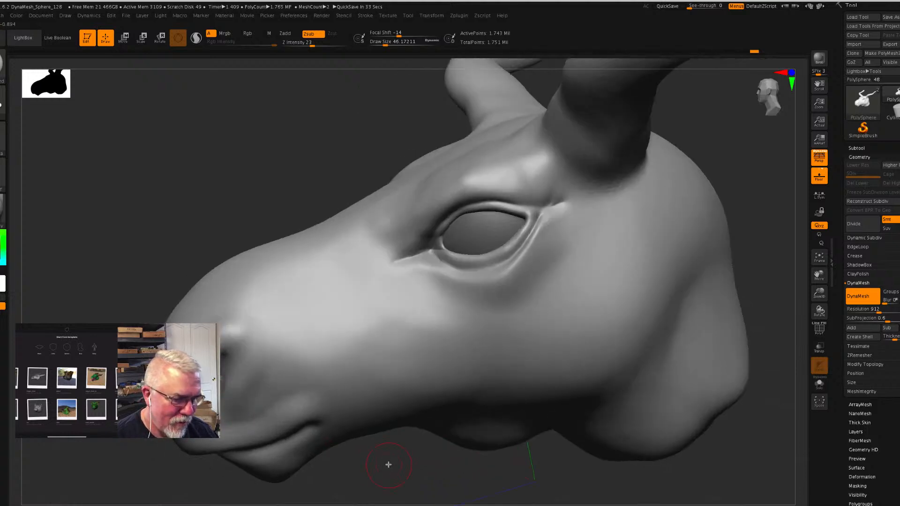
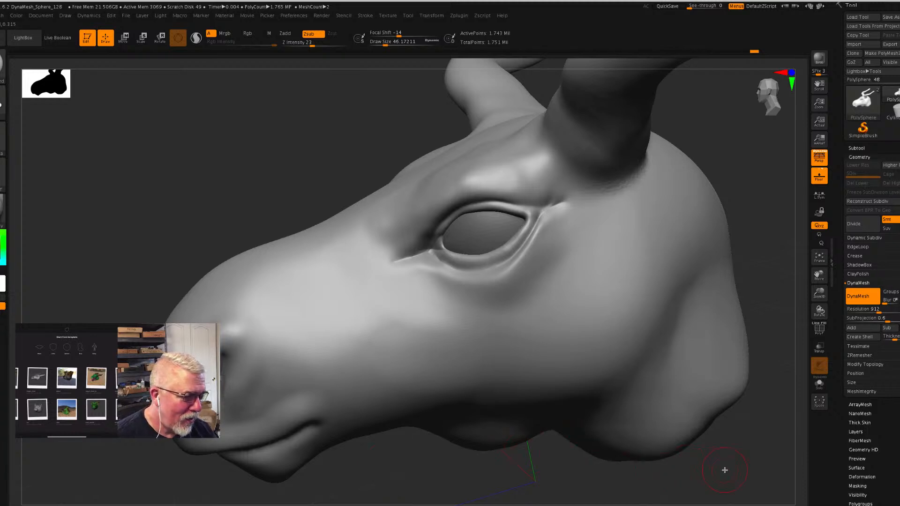
- Bend the middle of the horns outward into a kink with the Move brush at a Draw Size of about 132
mouse_move(725, 469)
mouse_down()
mouse_move(737, 471)
mouse_move(746, 450)
mouse_up()
drag(820, 296, 766, 305)
drag(511, 314, 493, 307)
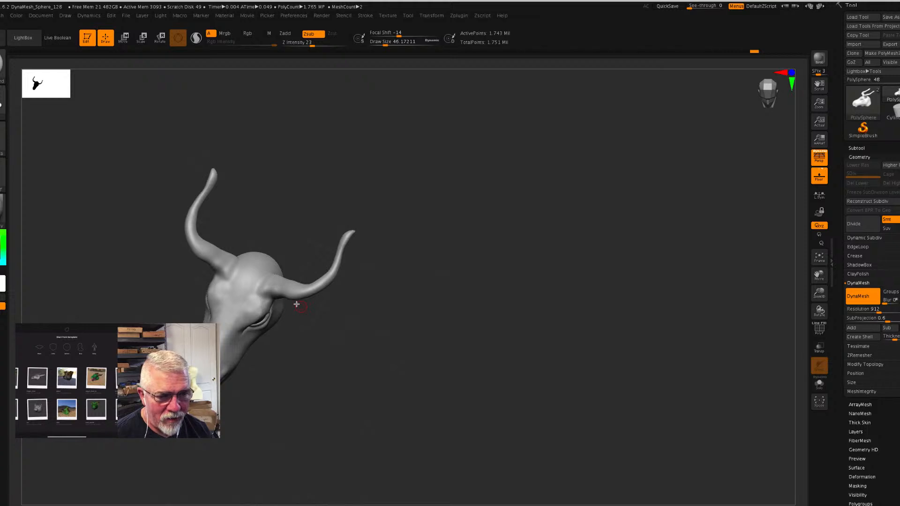
key(s)
click(326, 323)
drag(326, 322, 337, 325)
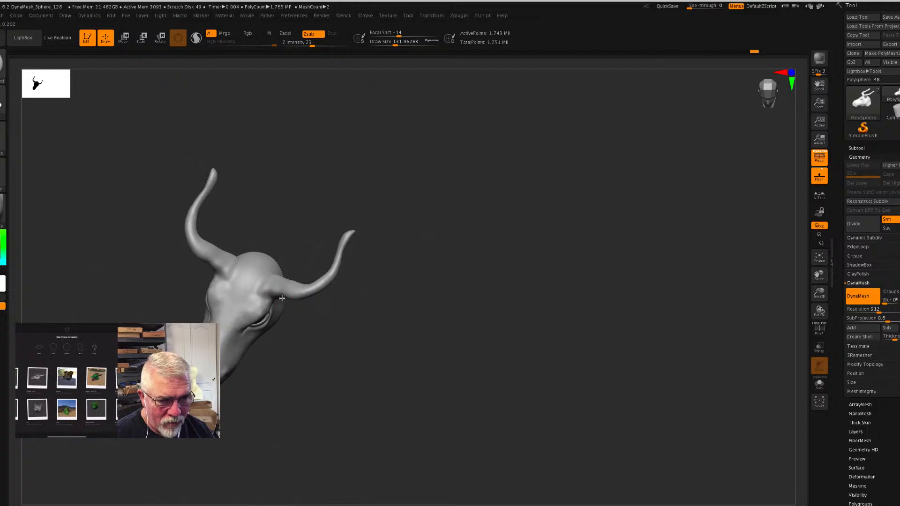
drag(364, 325, 301, 318)
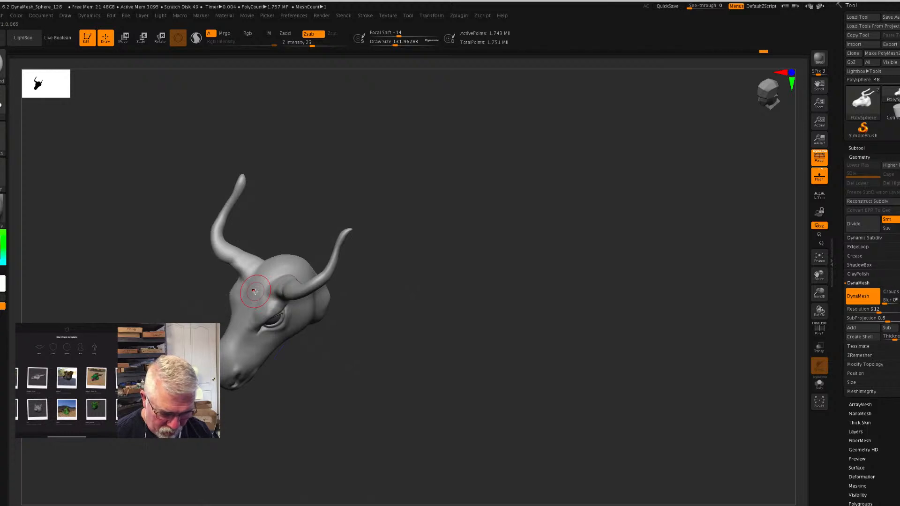
key(b)
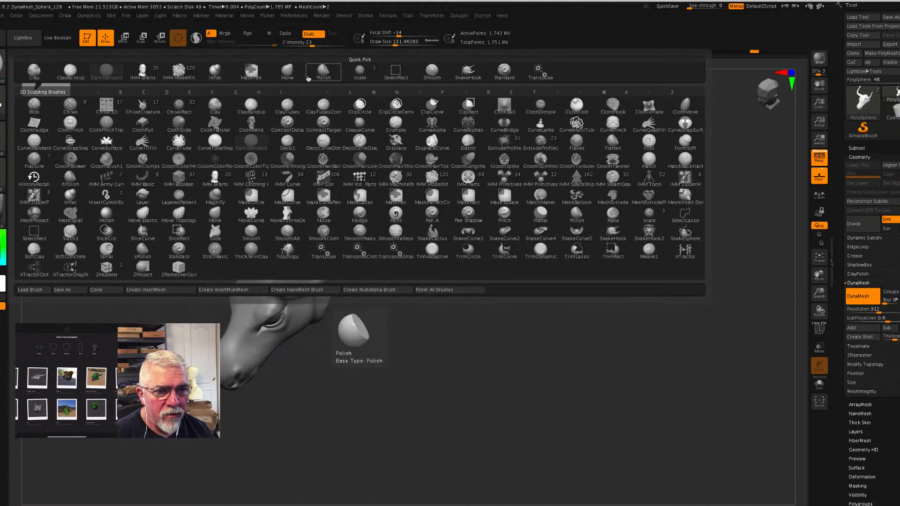
click(309, 75)
mouse_move(229, 264)
mouse_down()
mouse_move(201, 244)
mouse_move(228, 229)
mouse_move(196, 232)
mouse_move(232, 218)
mouse_move(211, 219)
mouse_up()
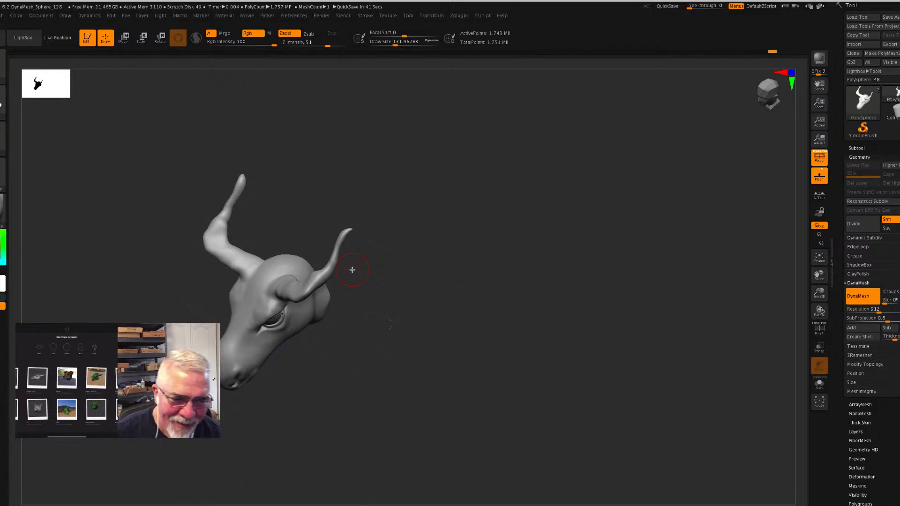
- Refine the horns' curve around the kink and toward the tips with the Move brush
drag(482, 319, 435, 319)
drag(340, 235, 351, 233)
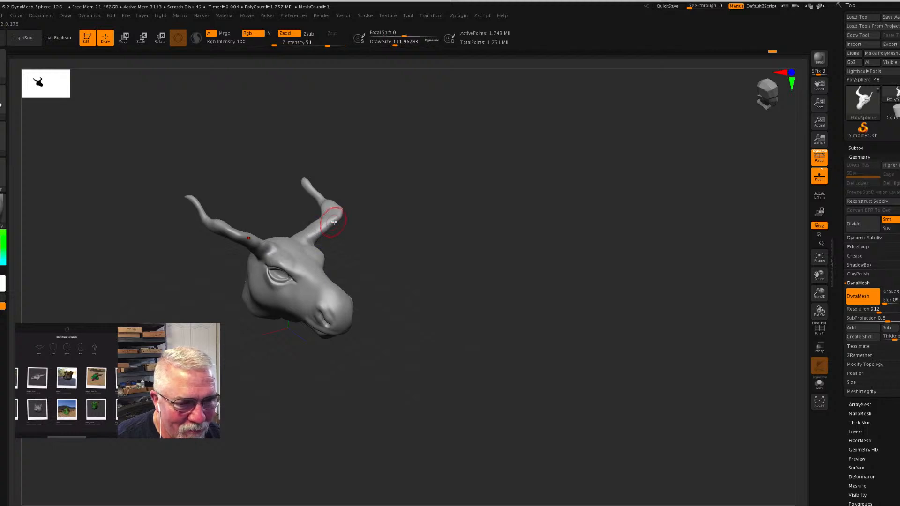
mouse_move(338, 213)
mouse_down()
mouse_move(309, 234)
mouse_move(318, 203)
mouse_up()
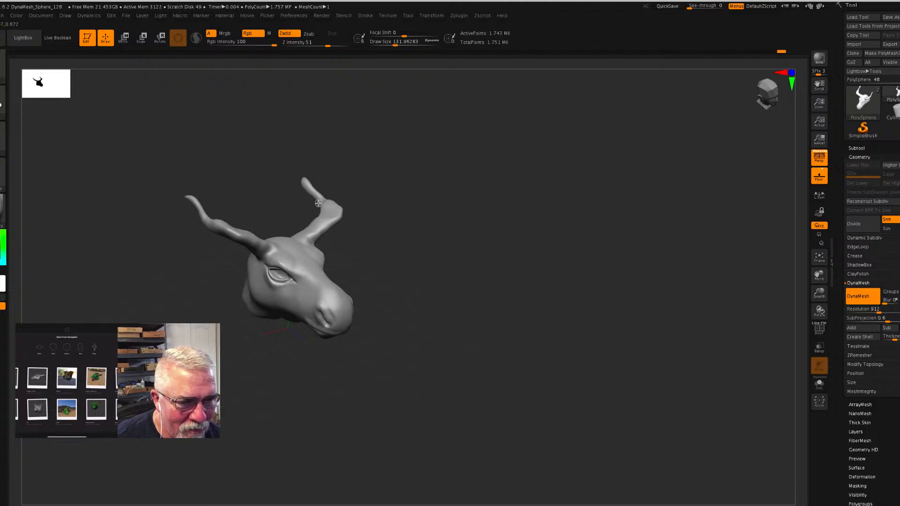
mouse_move(471, 237)
mouse_down()
mouse_move(440, 227)
mouse_move(384, 251)
mouse_move(400, 255)
mouse_up()
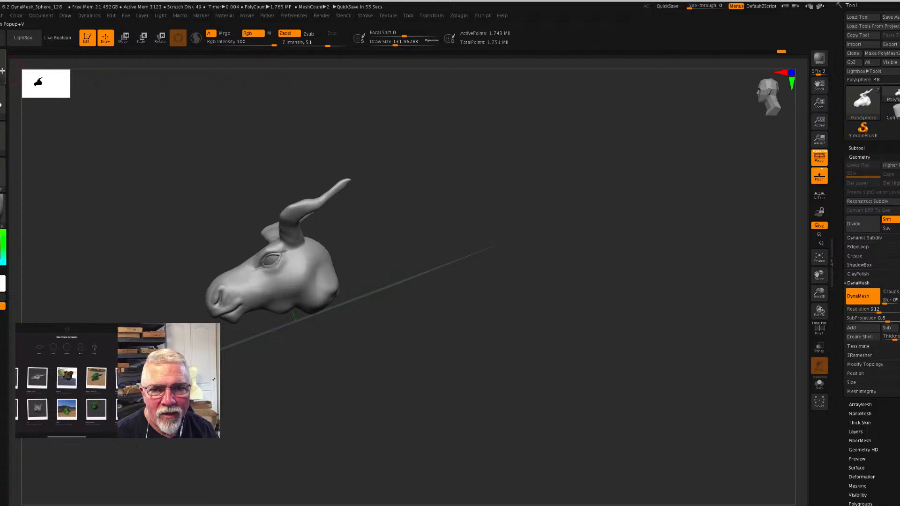
- Switch to the ClothHook brush for sculpting folds in the head
key(b)
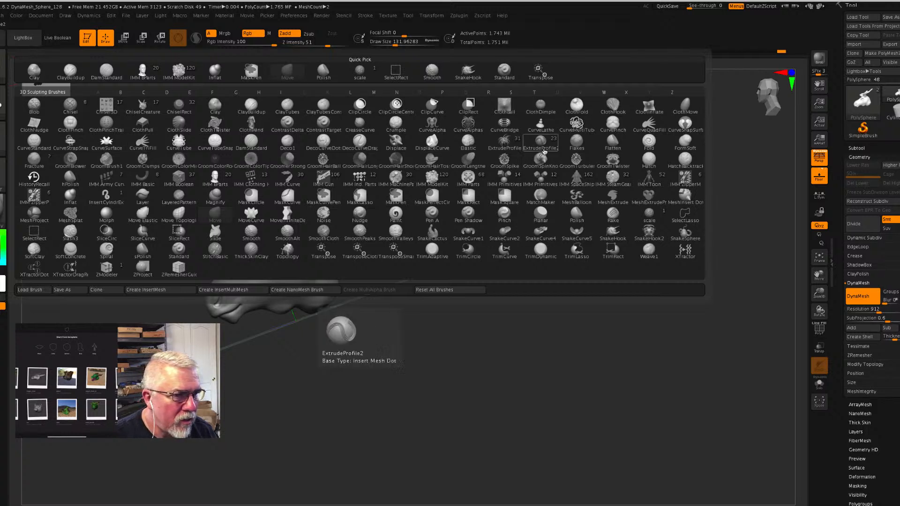
click(613, 107)
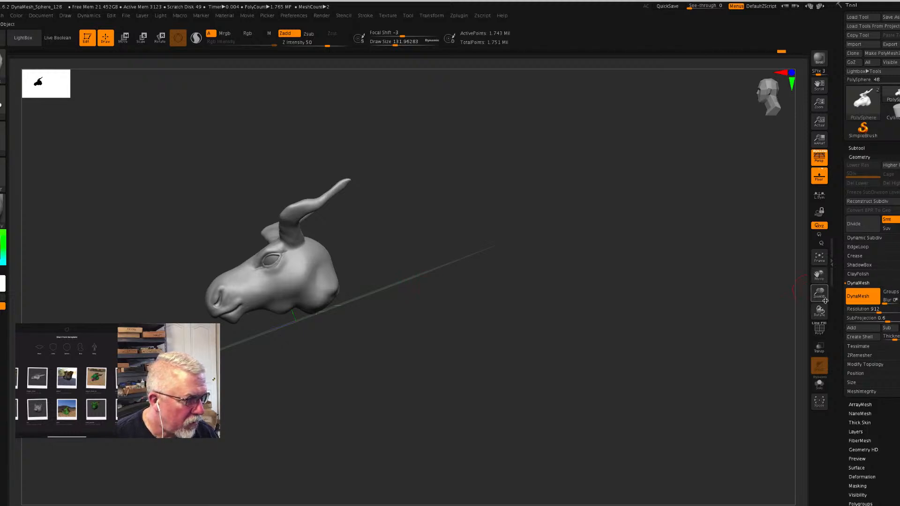
drag(820, 294, 539, 337)
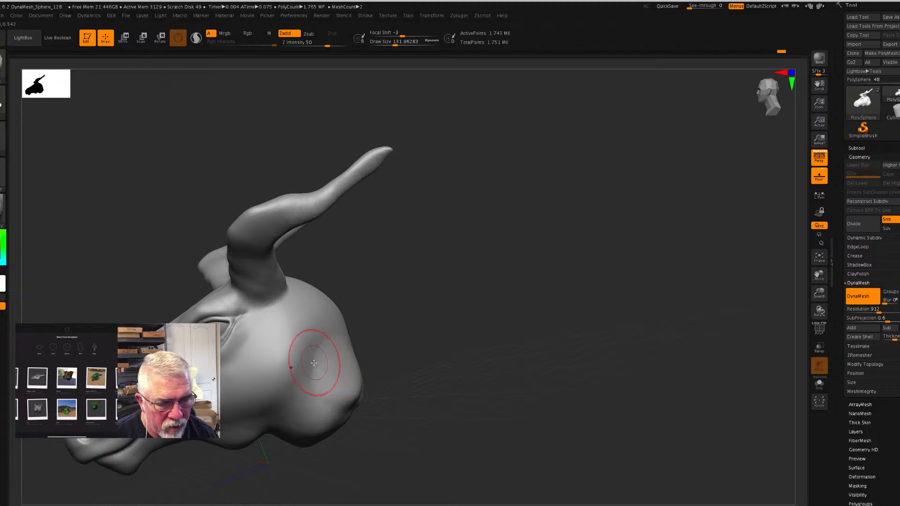
mouse_move(313, 366)
mouse_down()
mouse_move(316, 355)
mouse_move(313, 377)
mouse_up()
drag(307, 409, 313, 396)
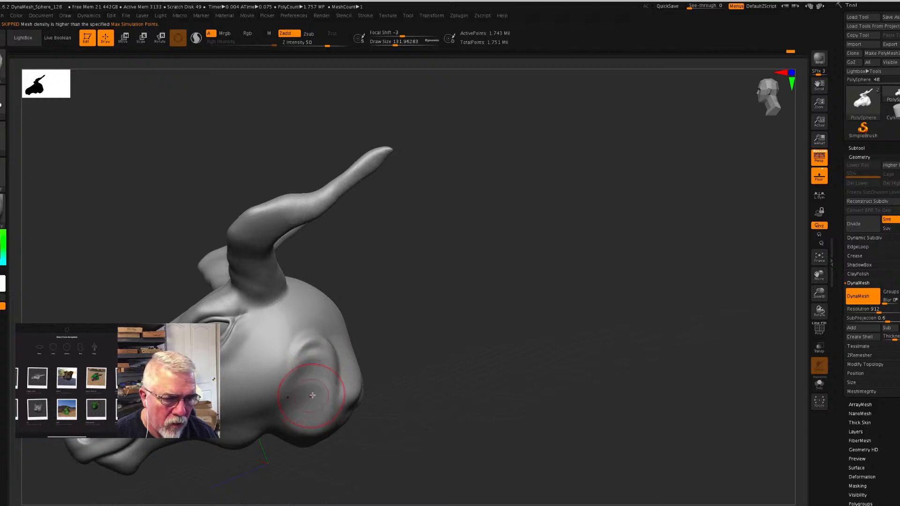
key(ctrl+z)
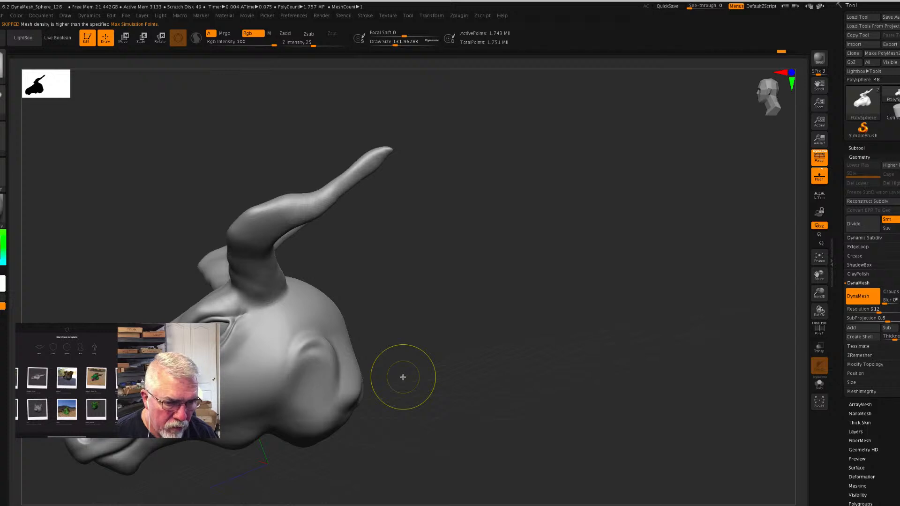
key(ctrl+z)
- Pull soft skin folds into the back of the head behind the cheek with the ClothHook brush
mouse_move(329, 342)
mouse_down()
mouse_move(332, 363)
mouse_move(318, 327)
mouse_up()
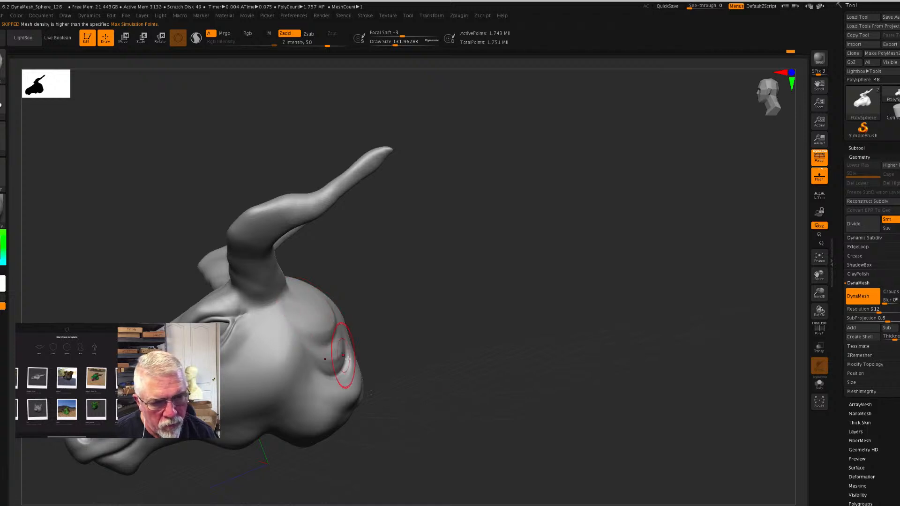
mouse_move(484, 396)
mouse_down()
mouse_move(464, 409)
mouse_move(491, 392)
mouse_move(399, 383)
mouse_up()
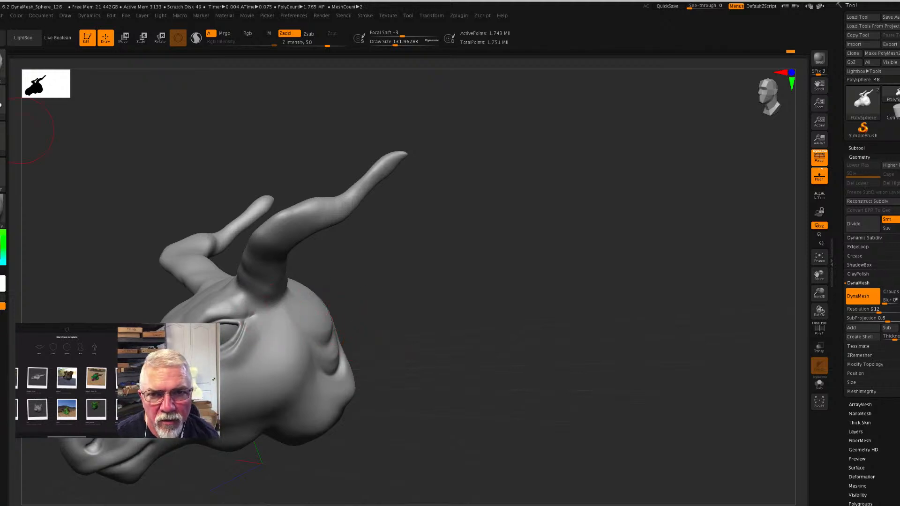
- Import the Wrinkles_48.psd alpha from the Wrinkles folder of the Cloth Alpha Pack
click(2, 134)
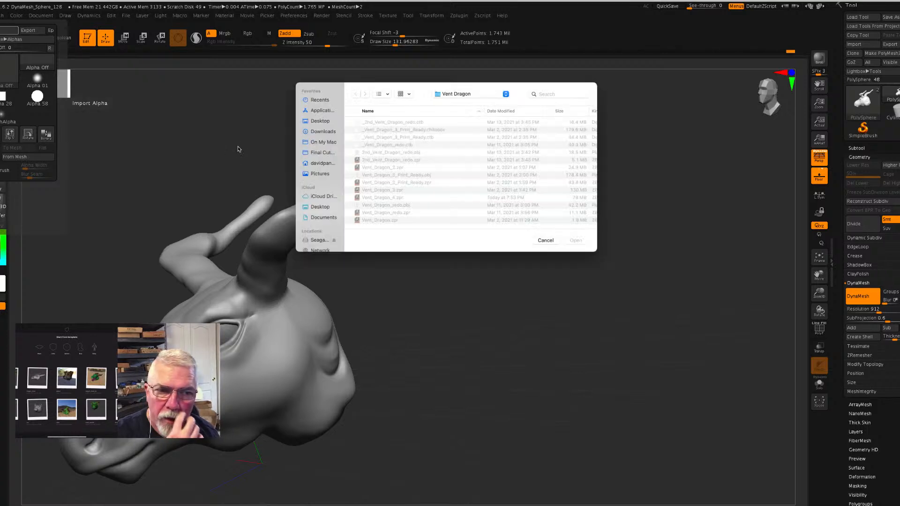
click(461, 100)
click(465, 110)
click(373, 131)
double_click(373, 131)
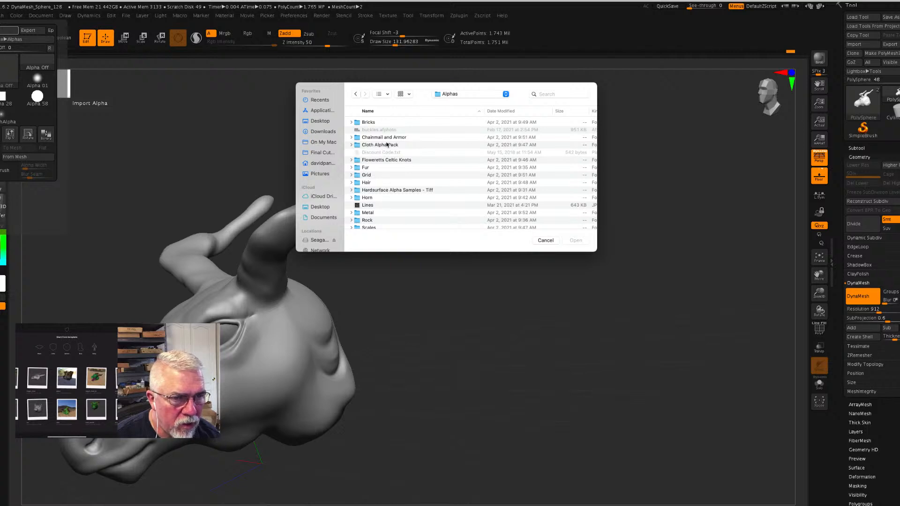
double_click(359, 146)
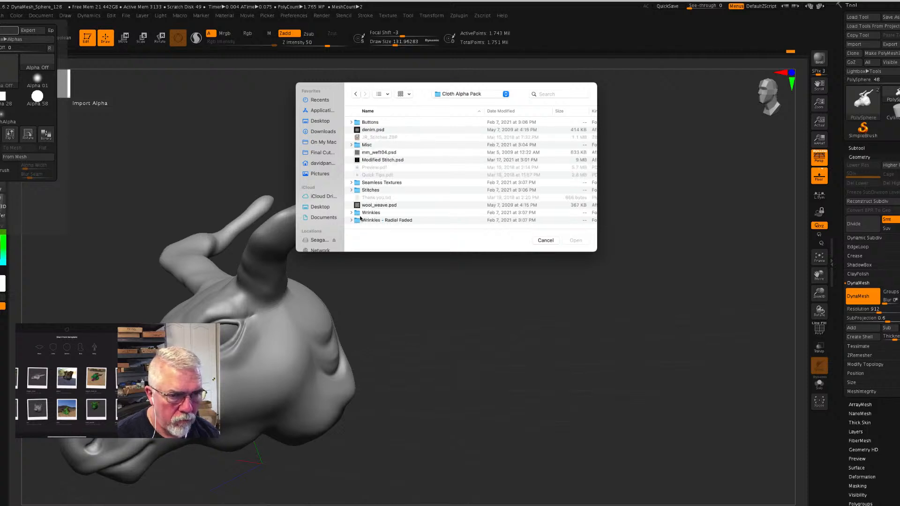
double_click(357, 215)
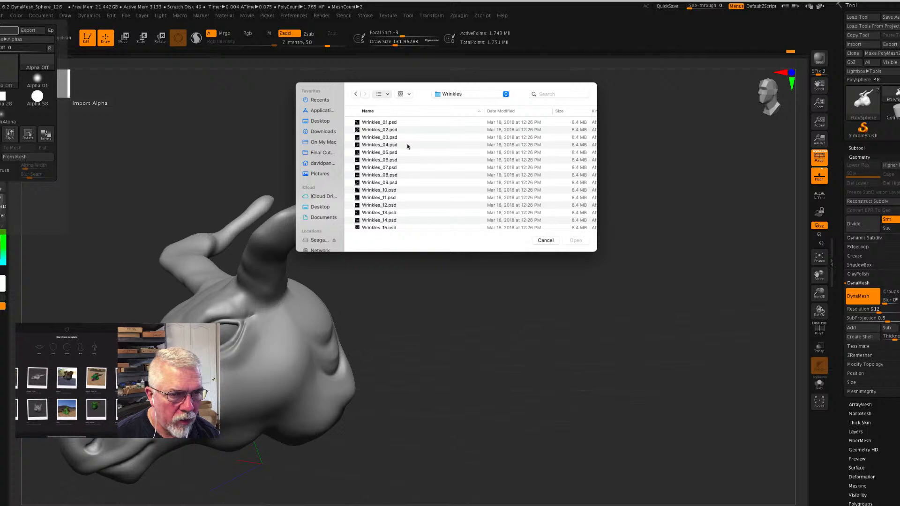
key(super+1)
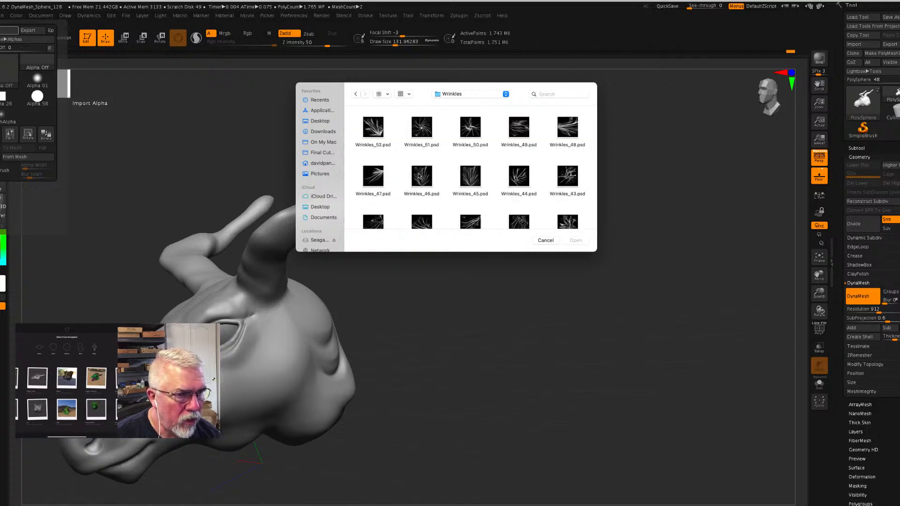
click(566, 128)
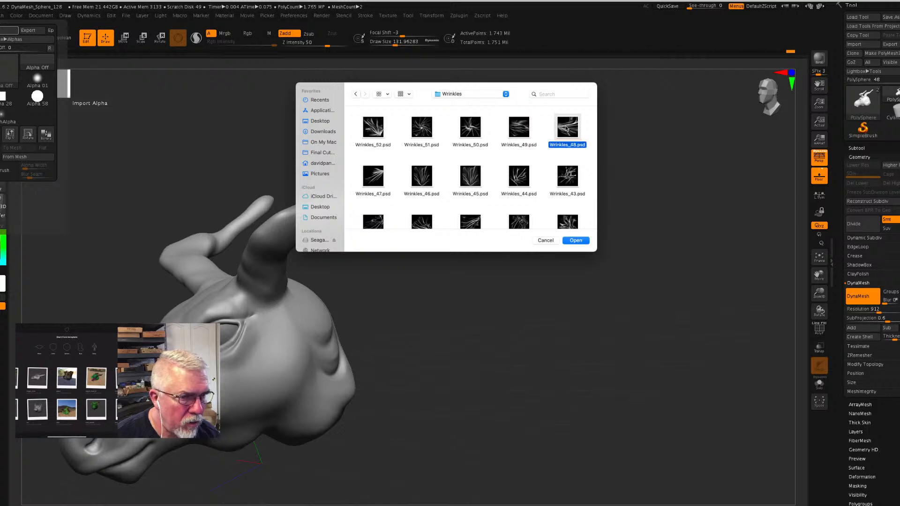
click(575, 241)
drag(299, 326, 311, 370)
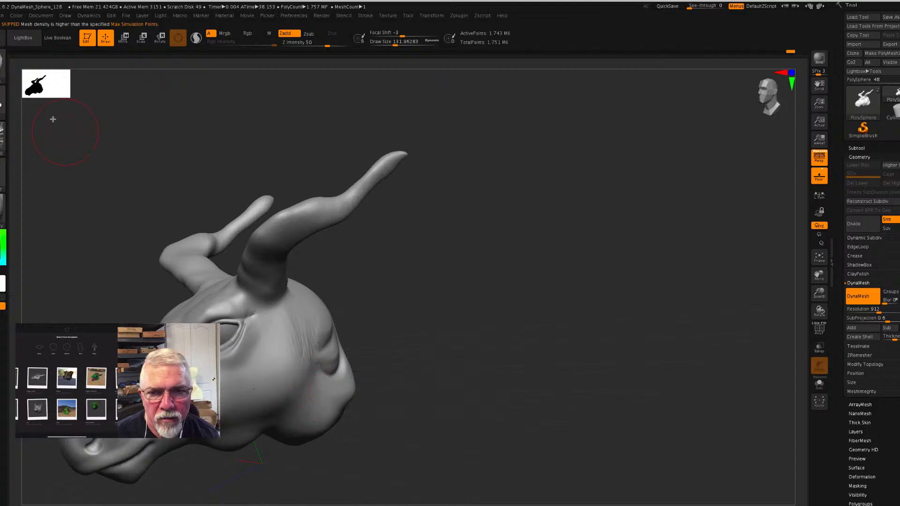
click(3, 138)
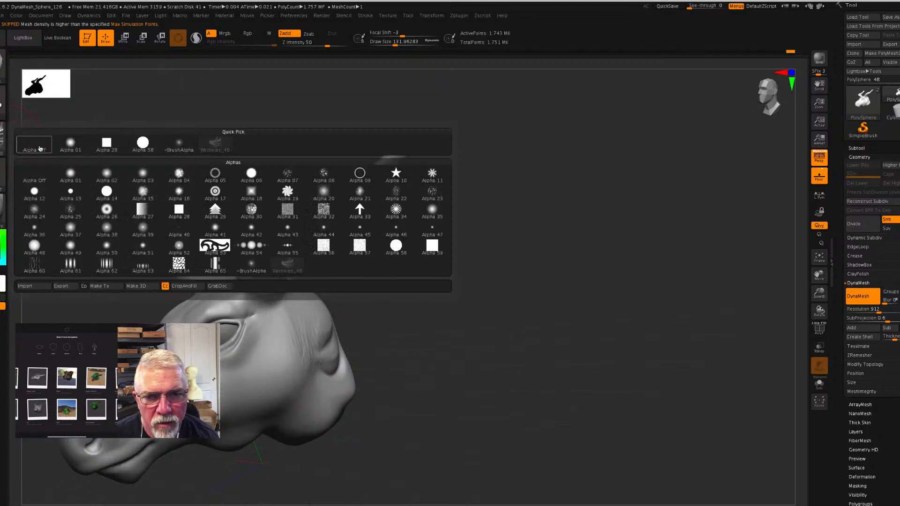
click(39, 149)
- Undo the test wrinkles and sculpt wrinkles beside the rear folds with the Standard brush and the Wrinkles_48 alpha
click(4, 61)
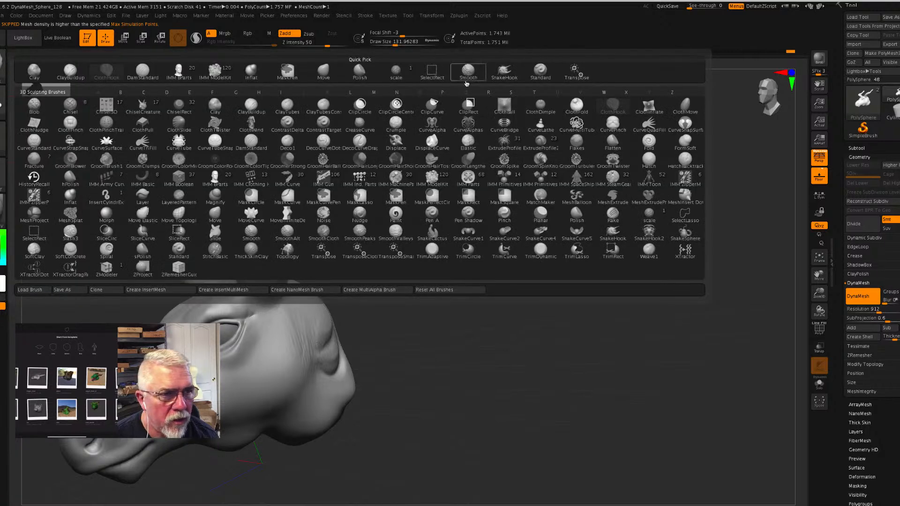
click(541, 71)
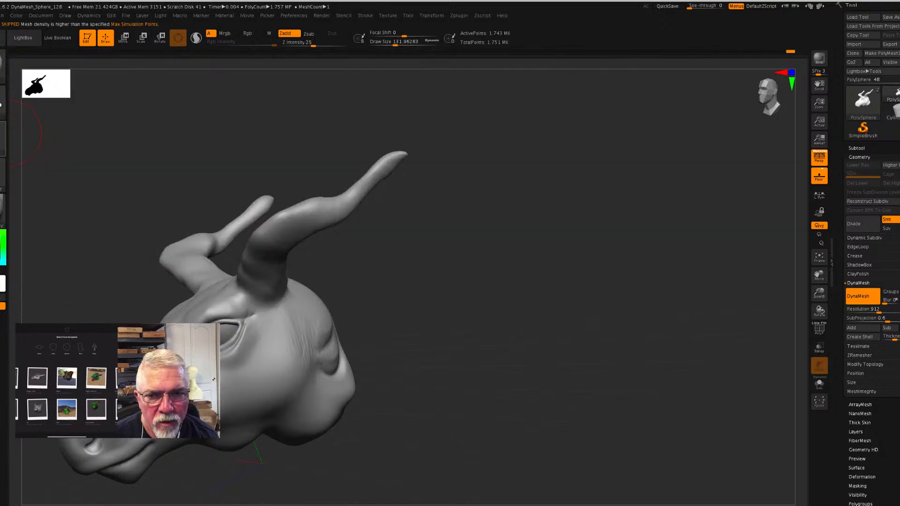
click(3, 138)
click(290, 267)
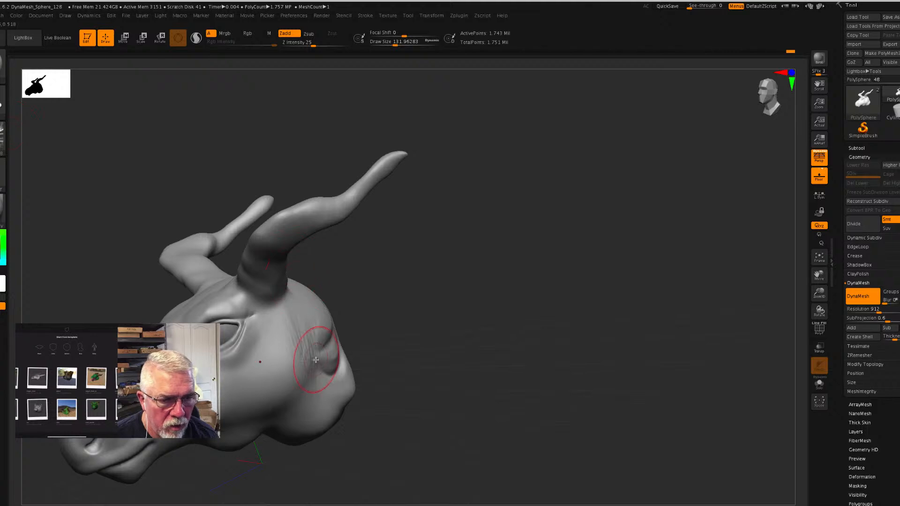
key(ctrl+z)
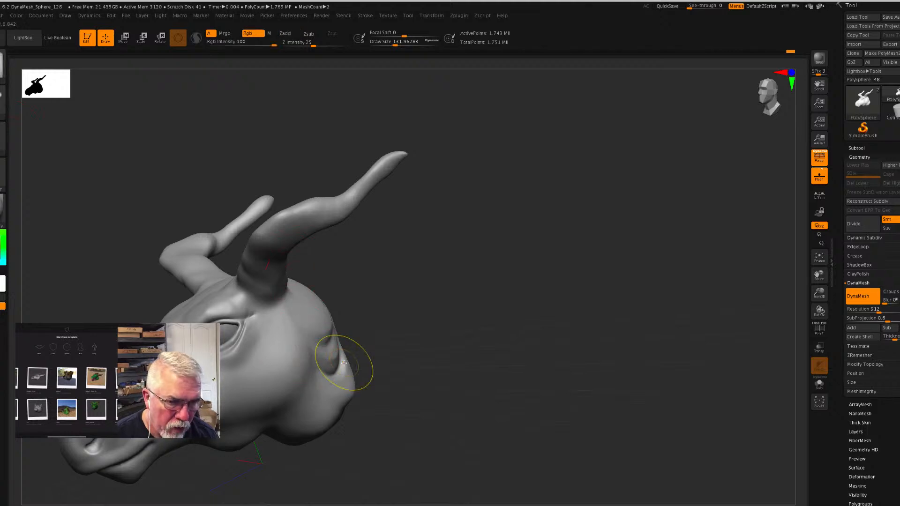
drag(307, 337, 315, 381)
mouse_move(445, 397)
mouse_down()
mouse_move(441, 406)
mouse_move(427, 394)
mouse_move(440, 380)
mouse_move(421, 399)
mouse_move(444, 395)
mouse_move(429, 399)
mouse_up()
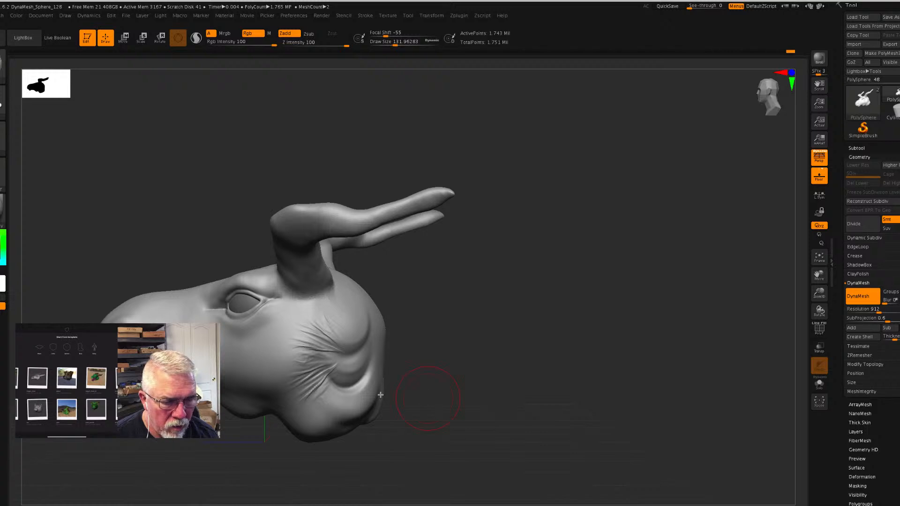
mouse_move(312, 352)
shift+mouse_down()
mouse_move(299, 349)
mouse_move(347, 378)
mouse_move(293, 403)
shift+mouse_up()
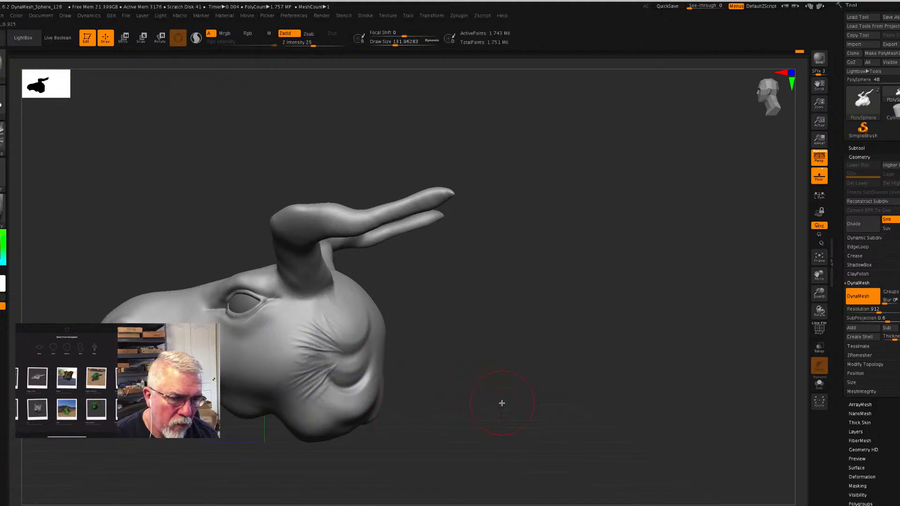
drag(502, 404, 497, 400)
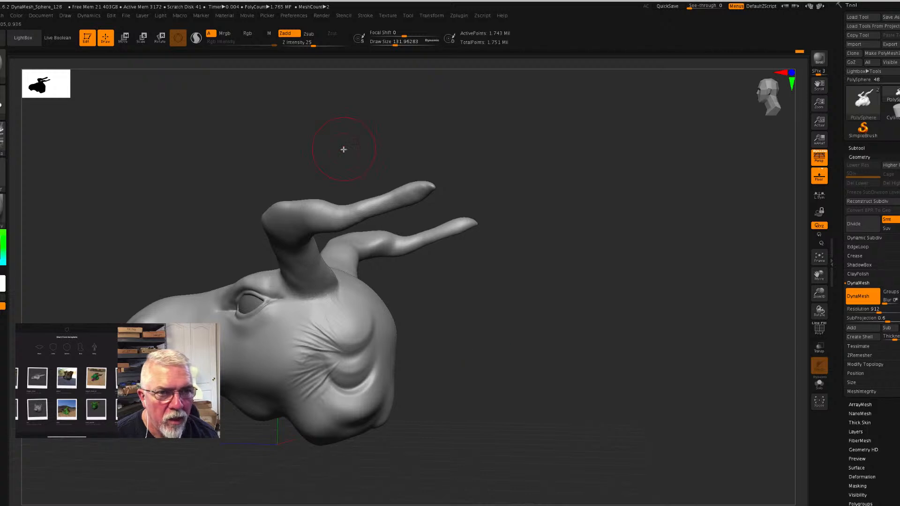
- Stamp wrinkles onto the lower cheek with the Standard brush's DragRect stroke at Z Intensity 42
drag(314, 47, 324, 46)
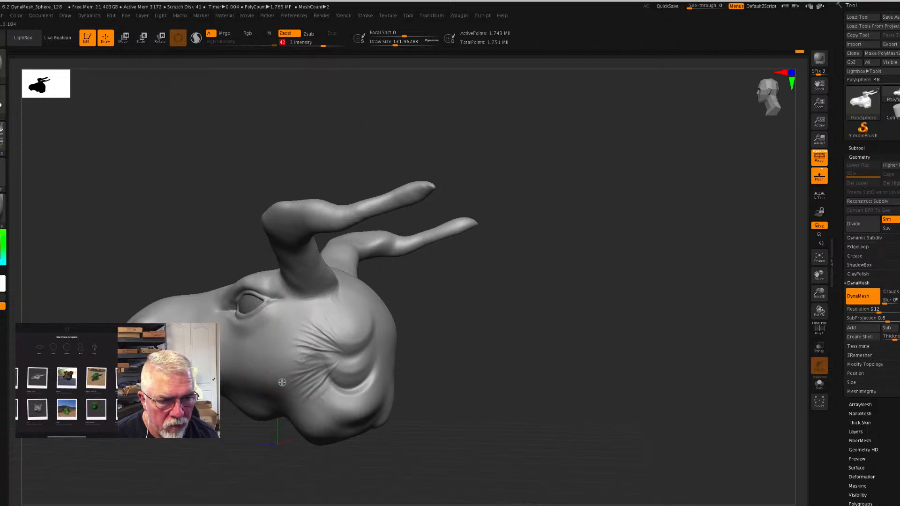
drag(297, 379, 289, 385)
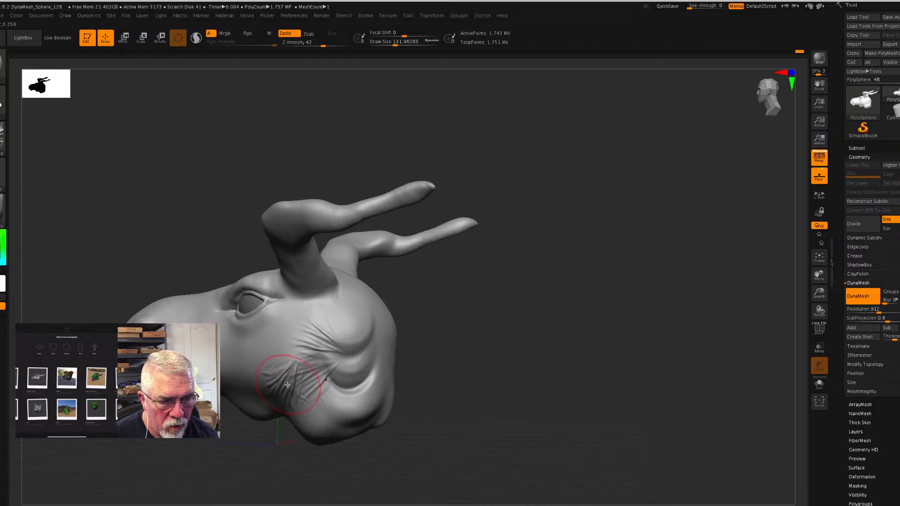
key(ctrl+z)
click(3, 106)
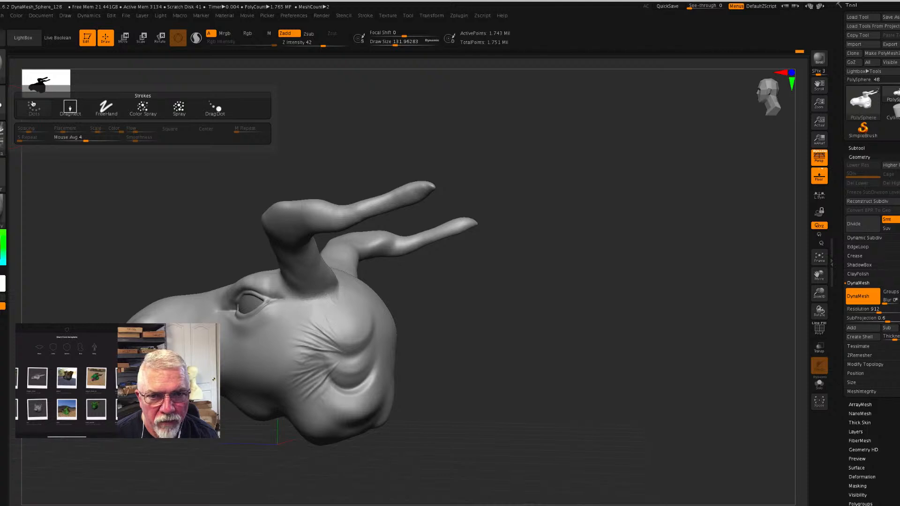
click(70, 111)
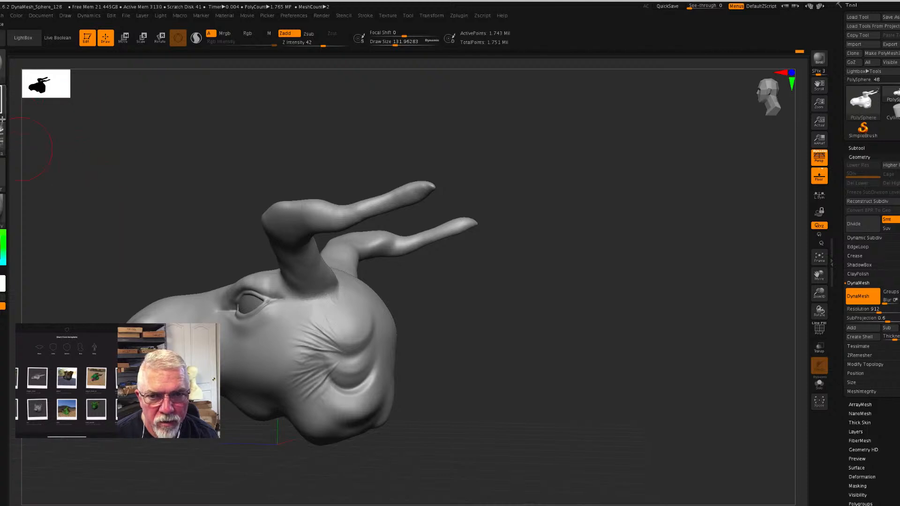
mouse_move(287, 383)
mouse_down()
mouse_move(271, 401)
mouse_move(244, 402)
mouse_up()
drag(488, 386, 500, 388)
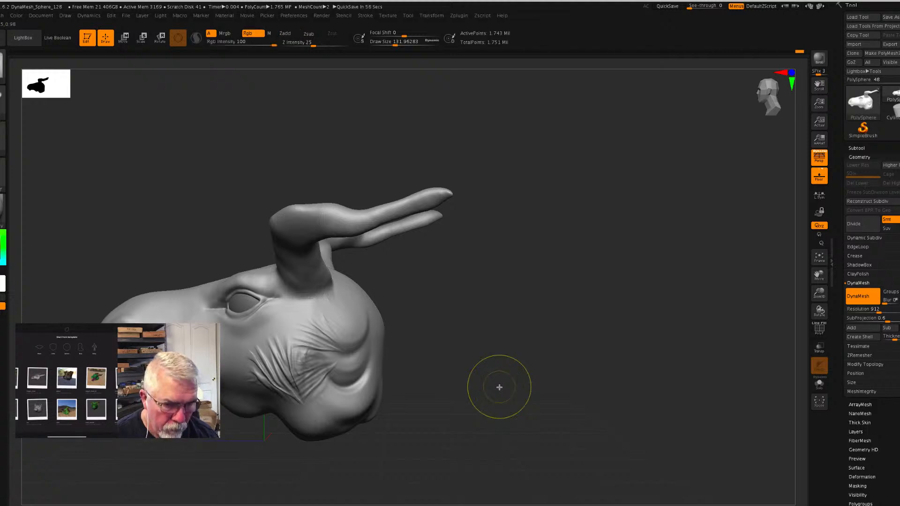
- Undo the wrinkle stamps on the cheek and beside the rear folds
key(ctrl+z)
key(ctrl+z)
key(ctrl+z)
key(ctrl+z)
key(ctrl+z)
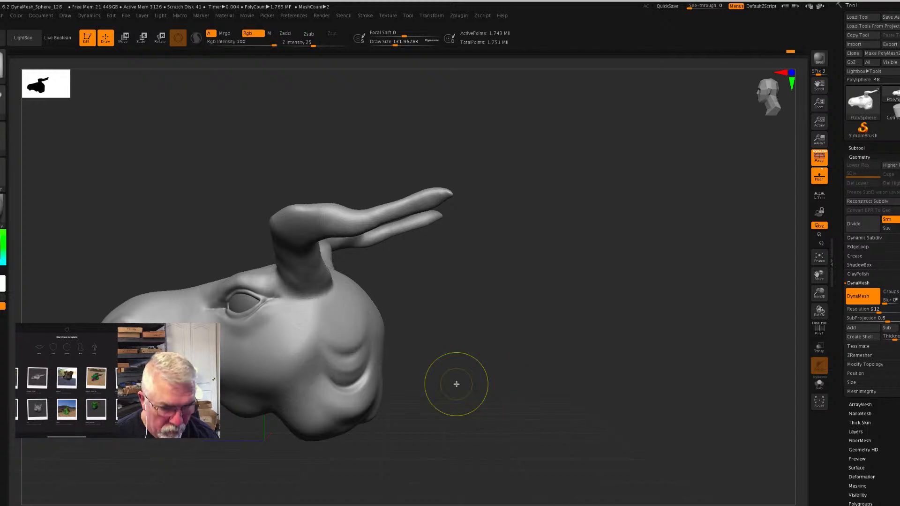
- Undo the ClothHook skin folds at the back of the head behind the cheek
key(ctrl+z)
key(ctrl+z)
key(ctrl+z)
key(ctrl+z)
key(ctrl+z)
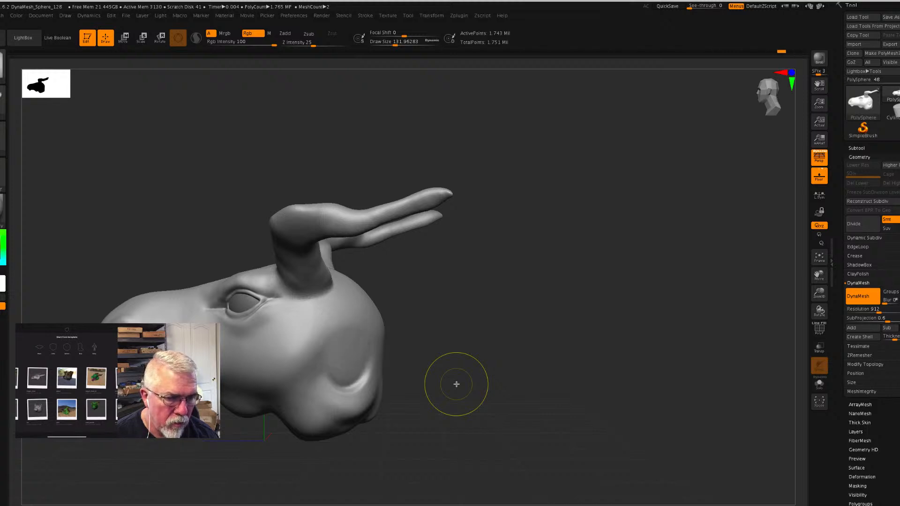
key(ctrl+z)
key(ctrl+z)
key(ctrl+z)
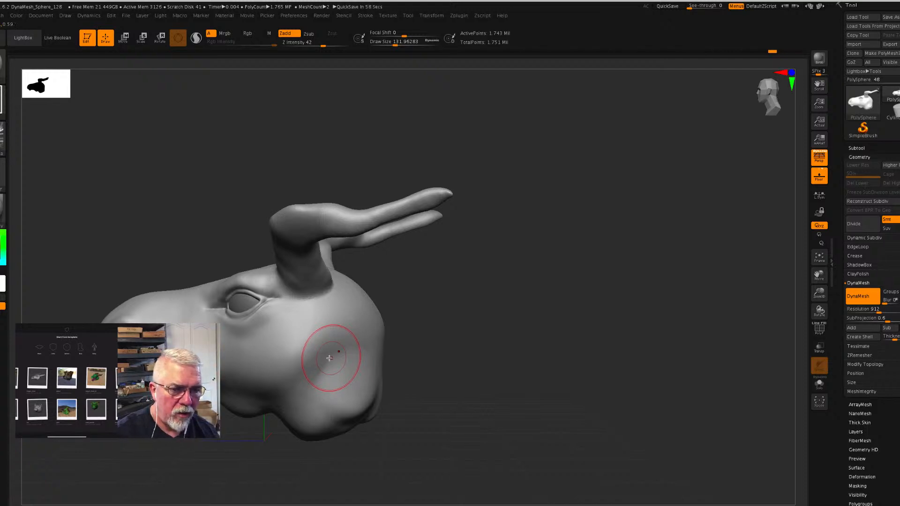
- Try a small DragRect wrinkle stamp on the smooth area behind the cheek and undo it
mouse_move(327, 350)
mouse_down()
mouse_move(347, 357)
mouse_move(343, 365)
mouse_move(355, 354)
mouse_move(321, 321)
mouse_move(302, 329)
mouse_move(335, 324)
mouse_move(350, 333)
mouse_up()
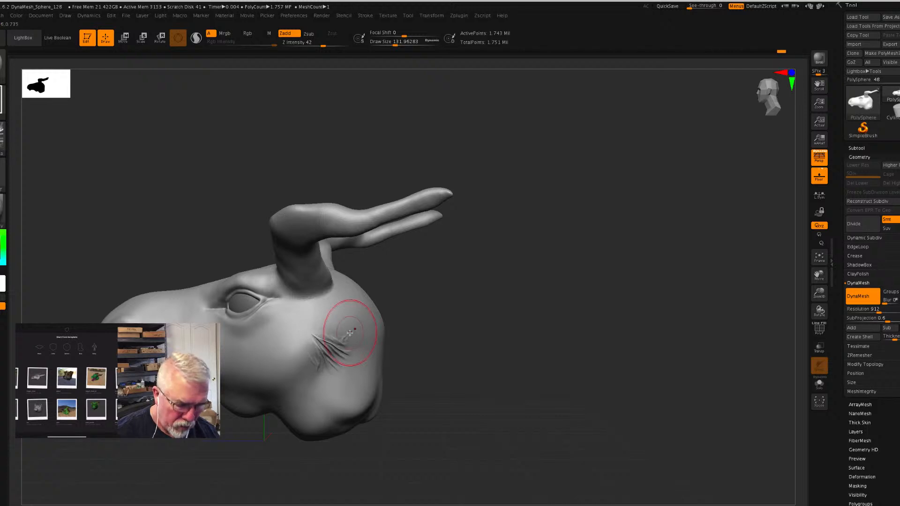
key(ctrl+z)
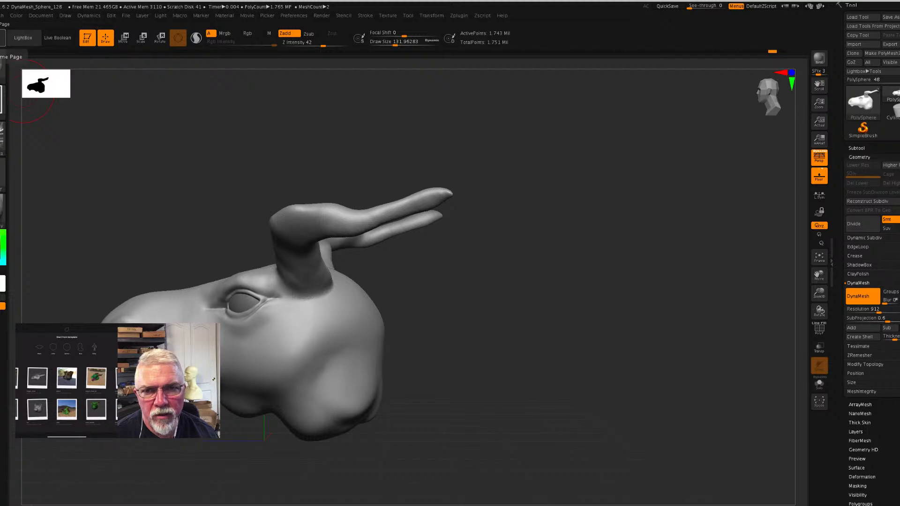
- Import the Dragon Symbol.psd alpha from the Symbols folder of the Alphas library
click(2, 99)
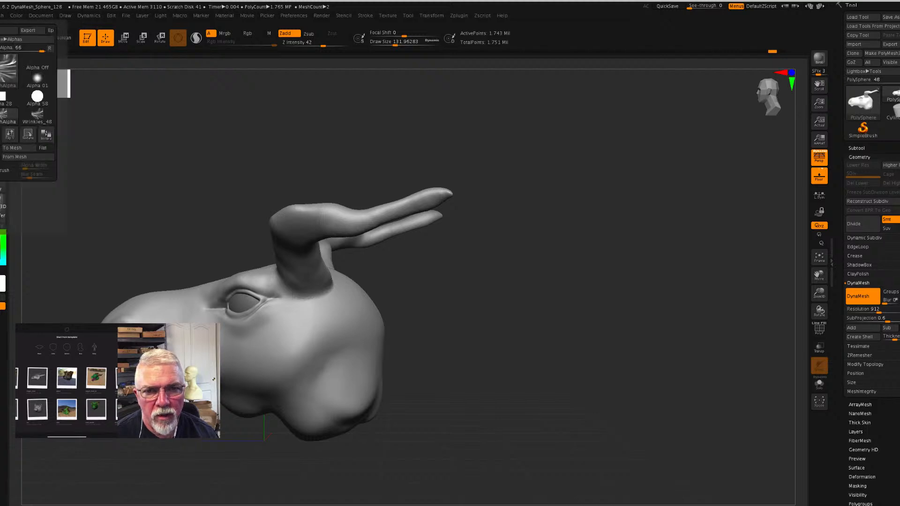
click(9, 30)
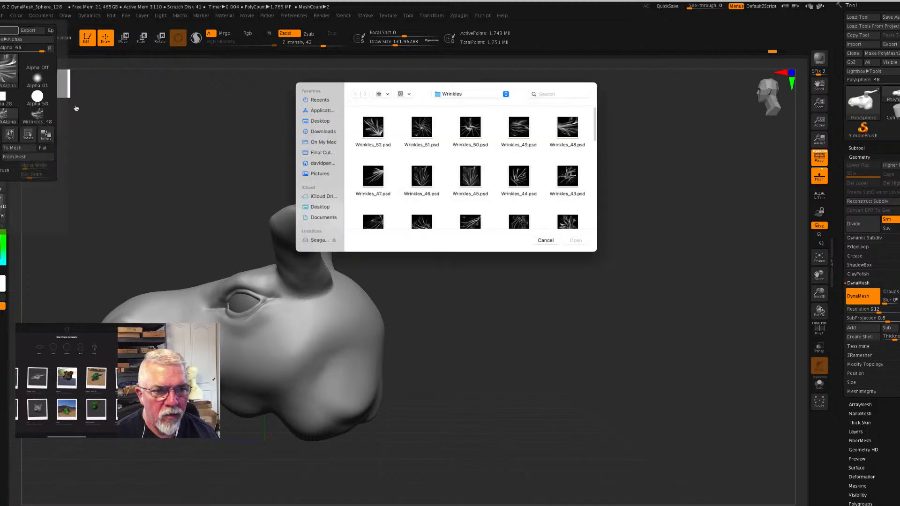
click(454, 105)
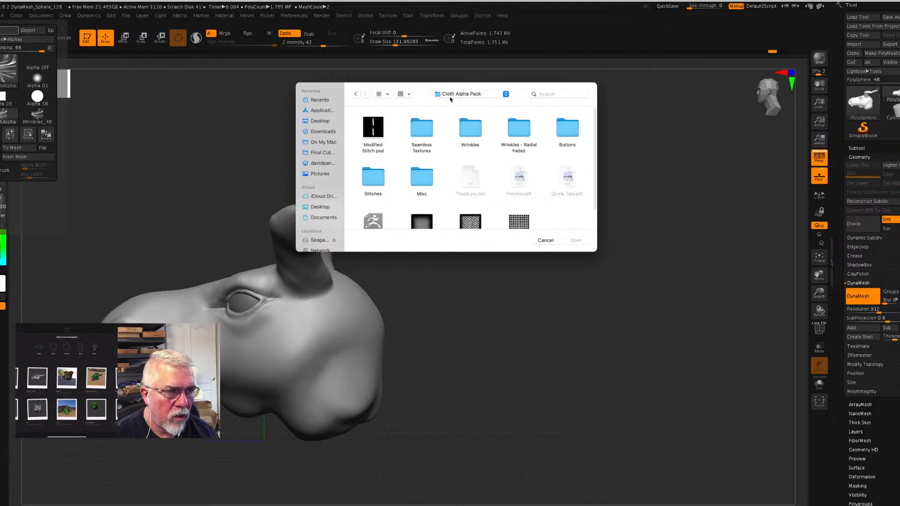
click(451, 103)
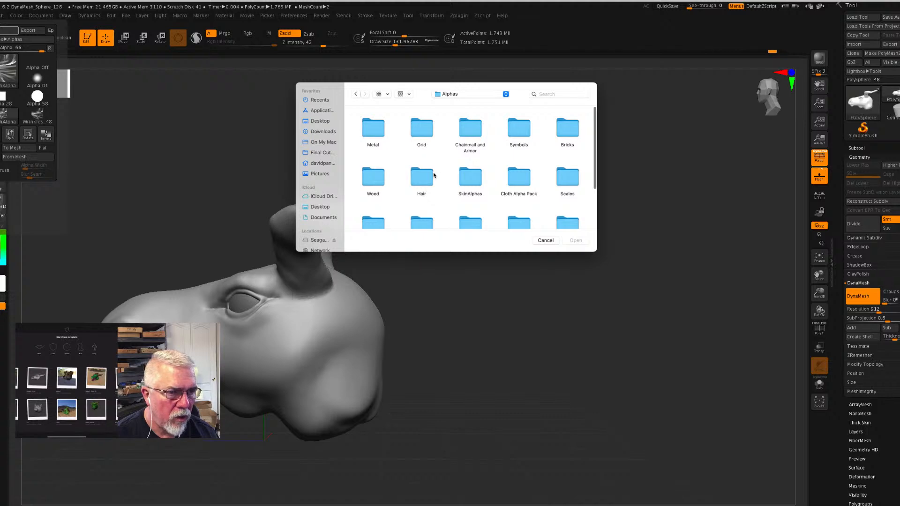
double_click(520, 131)
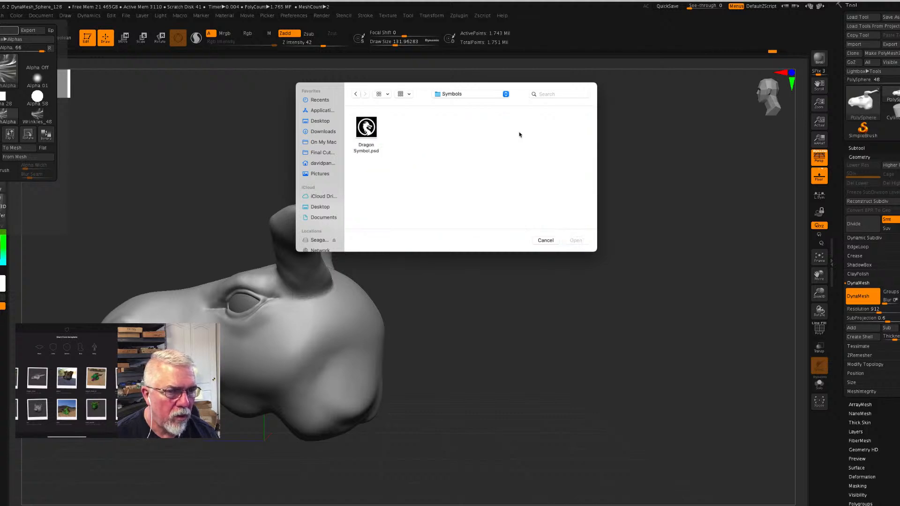
click(373, 135)
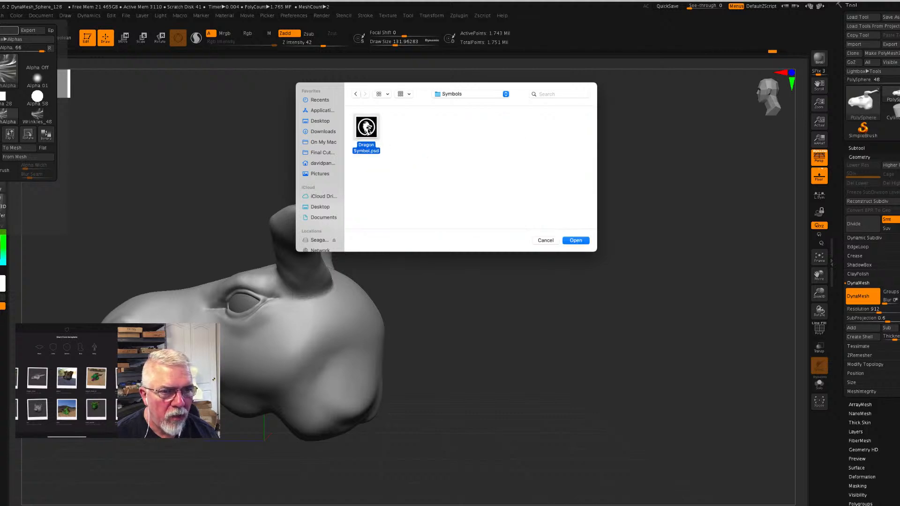
click(578, 241)
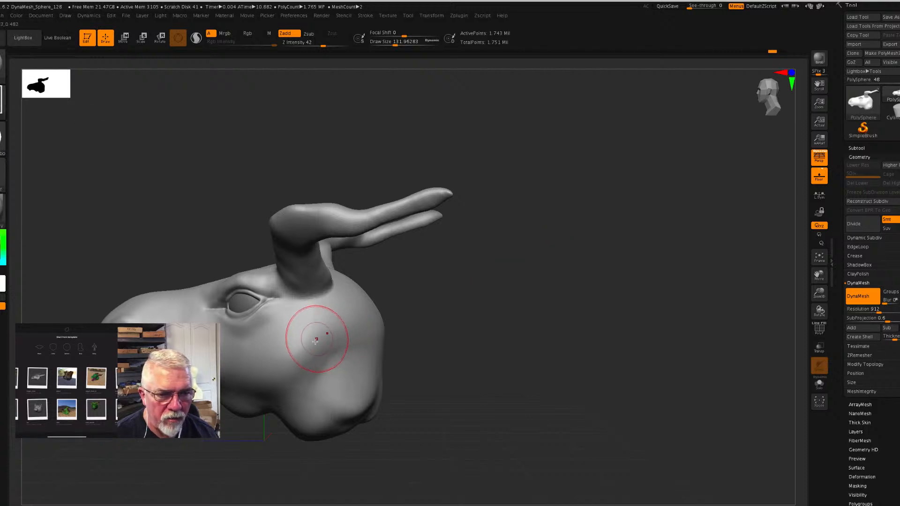
- Try stamping the dragon symbol on the cheek and a large Wrinkles_48 stamp behind it, and undo both
mouse_move(310, 340)
mouse_down()
mouse_move(347, 353)
mouse_move(359, 330)
mouse_move(344, 295)
mouse_move(312, 281)
mouse_up()
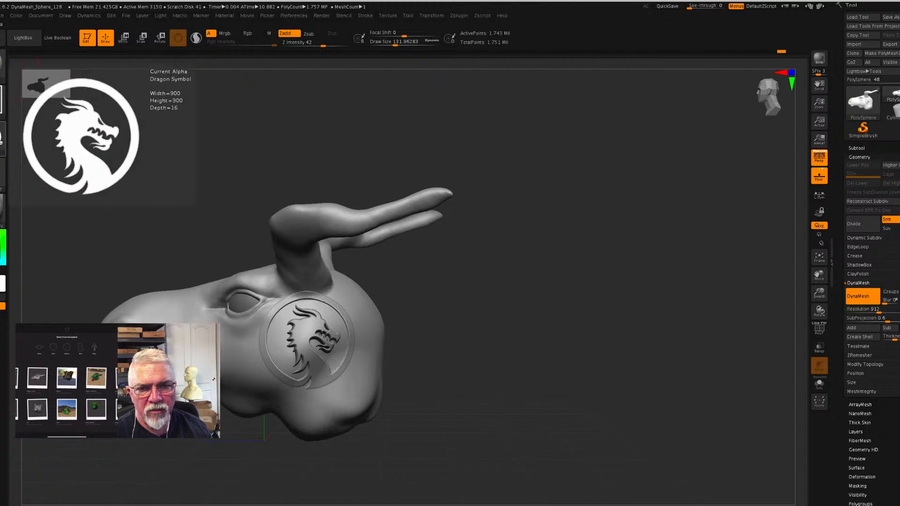
click(5, 137)
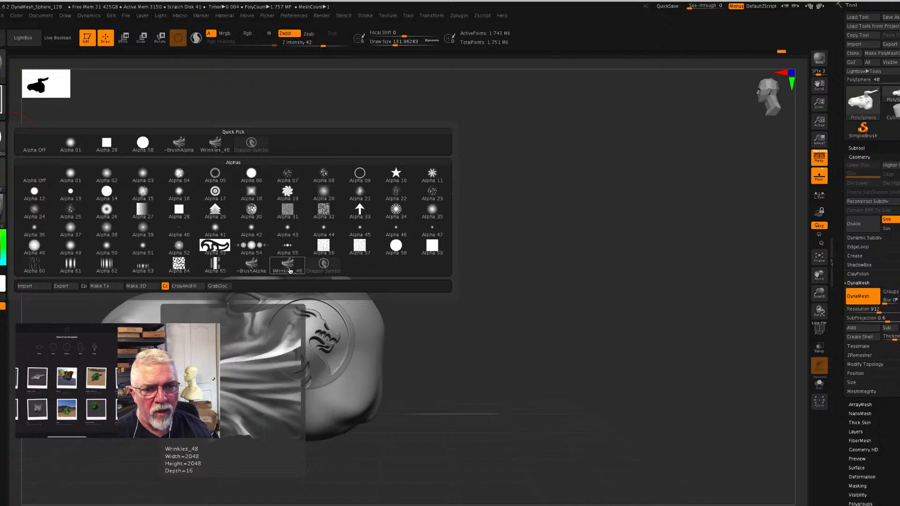
click(287, 266)
mouse_move(362, 364)
mouse_down()
mouse_move(341, 390)
mouse_move(308, 384)
mouse_move(292, 345)
mouse_move(370, 344)
mouse_move(363, 401)
mouse_move(338, 404)
mouse_move(314, 440)
mouse_up()
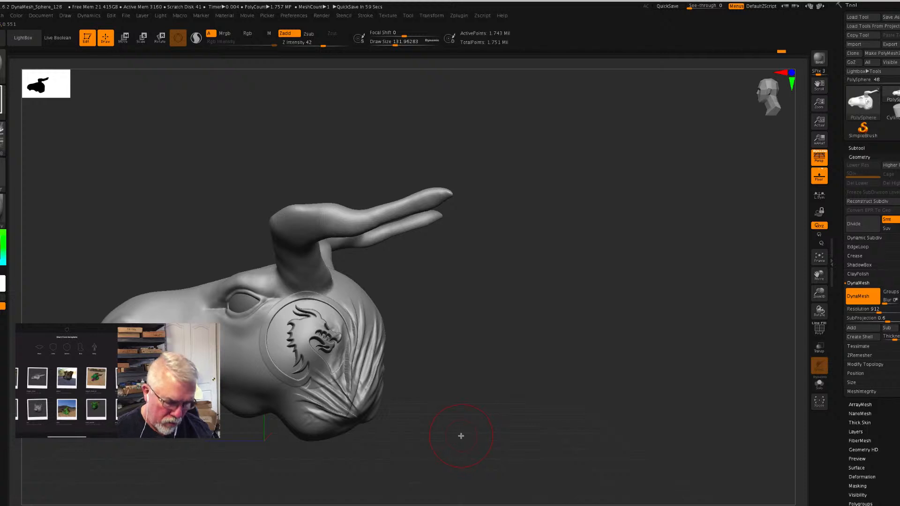
key(ctrl+z)
key(ctrl+z)
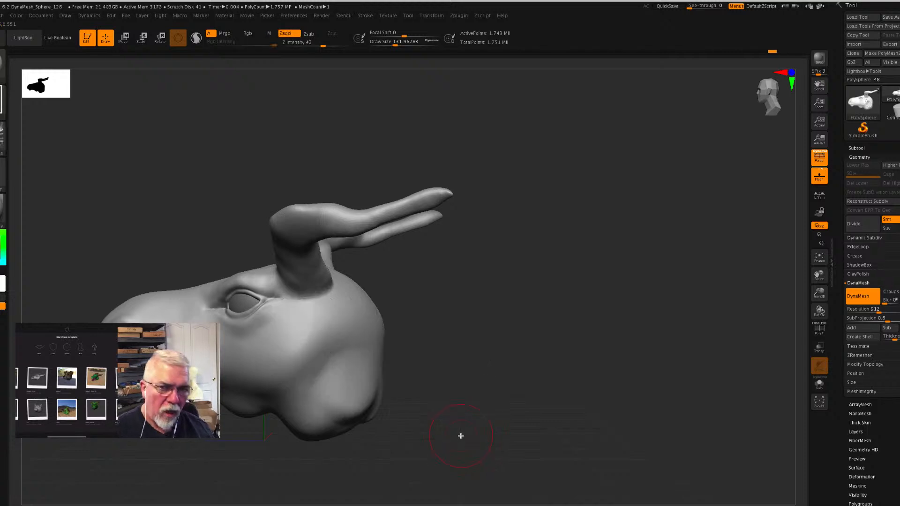